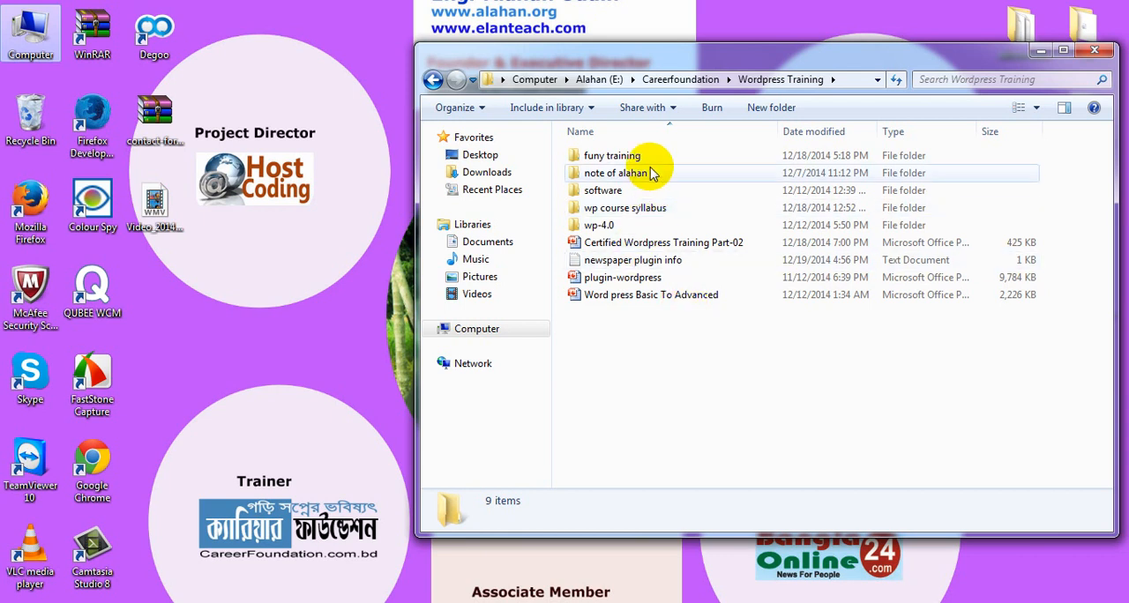
Open the "newspaper plugin info" text file and review its list of plugins for the newspaper site
{"action": "left_click", "coordinate": [625, 265]}
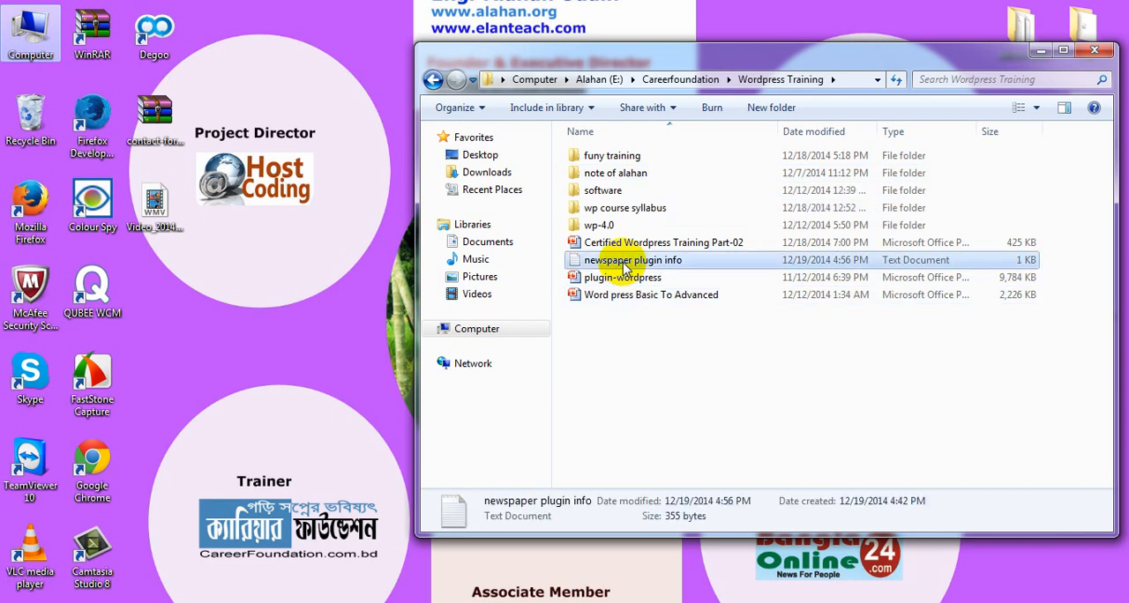
{"action": "double_click", "coordinate": [625, 264]}
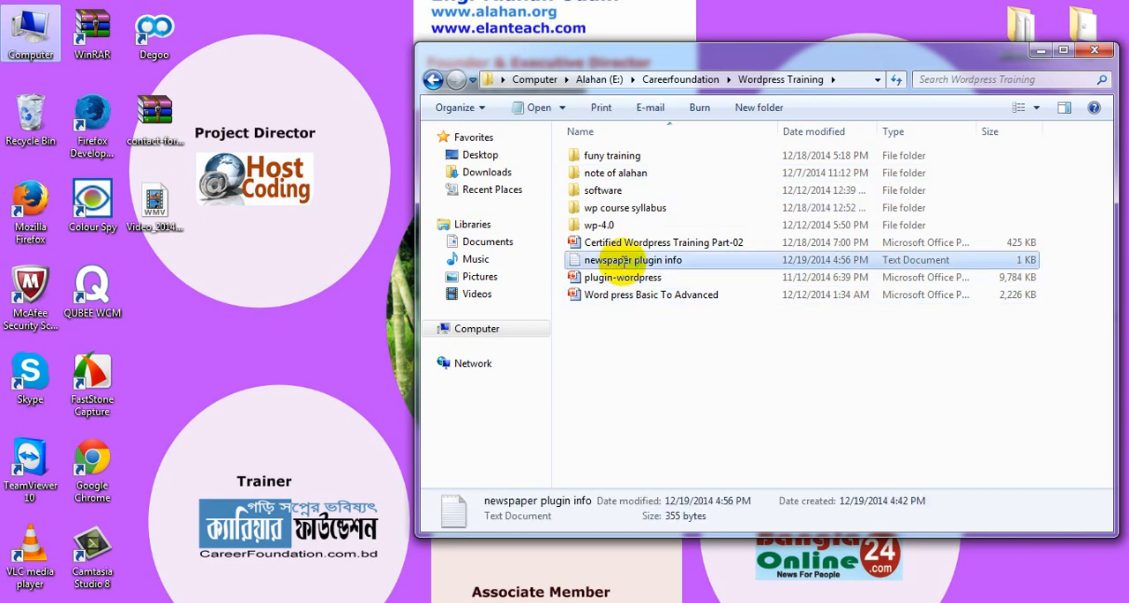
{"action": "scroll", "coordinate": [470, 294], "scroll_direction": "down", "scroll_amount": 4}
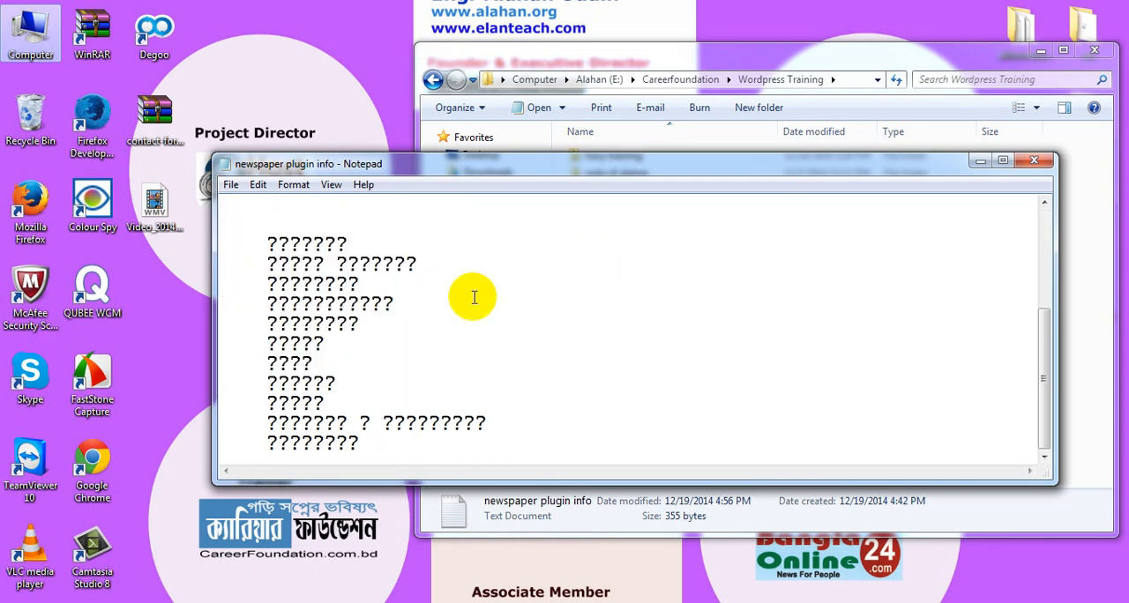
{"action": "scroll", "coordinate": [471, 294], "scroll_direction": "up", "scroll_amount": 4}
{"action": "scroll", "coordinate": [587, 330], "scroll_direction": "down", "scroll_amount": 4}
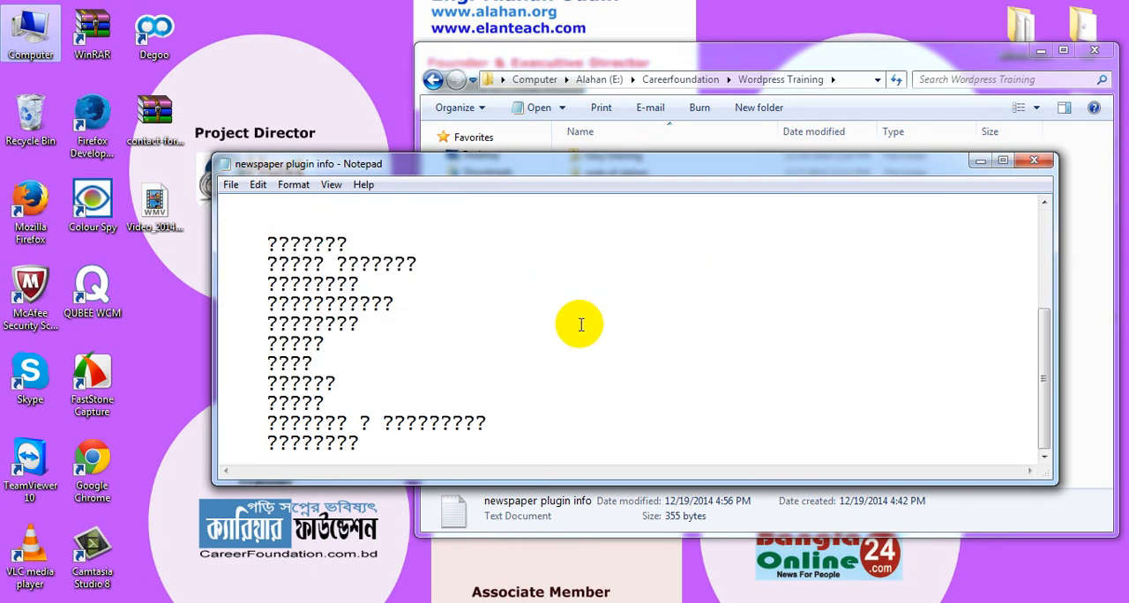
{"action": "scroll", "coordinate": [407, 331], "scroll_direction": "up", "scroll_amount": 3}
{"action": "scroll", "coordinate": [407, 332], "scroll_direction": "up", "scroll_amount": 1}
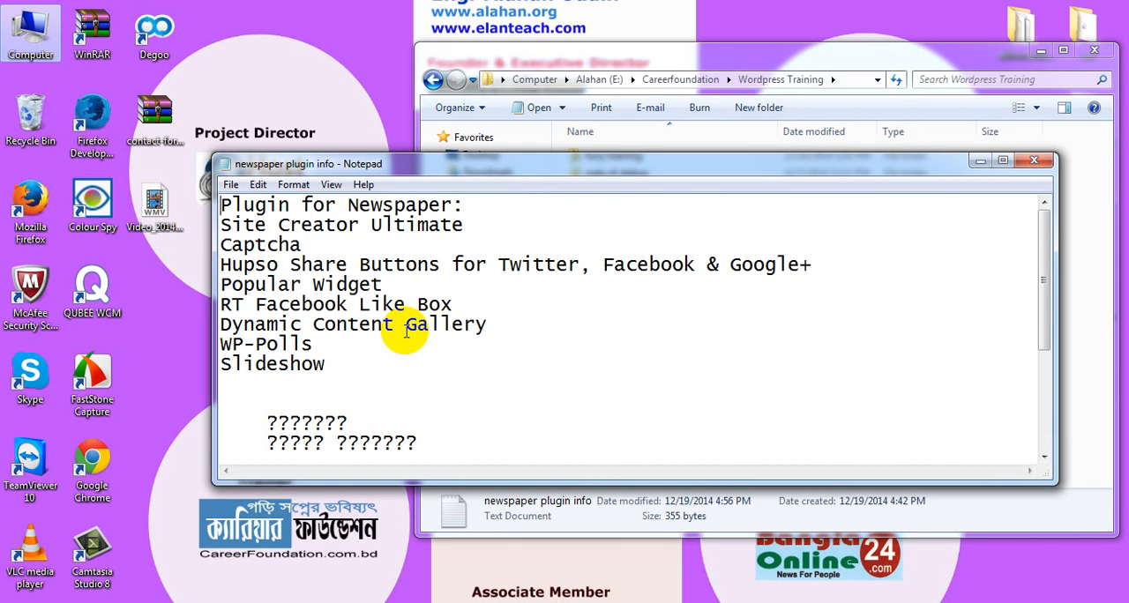
{"action": "left_click", "coordinate": [956, 155]}
Switch to the News Site WordPress admin in Firefox and open the post Categories page
{"action": "left_click", "coordinate": [302, 260]}
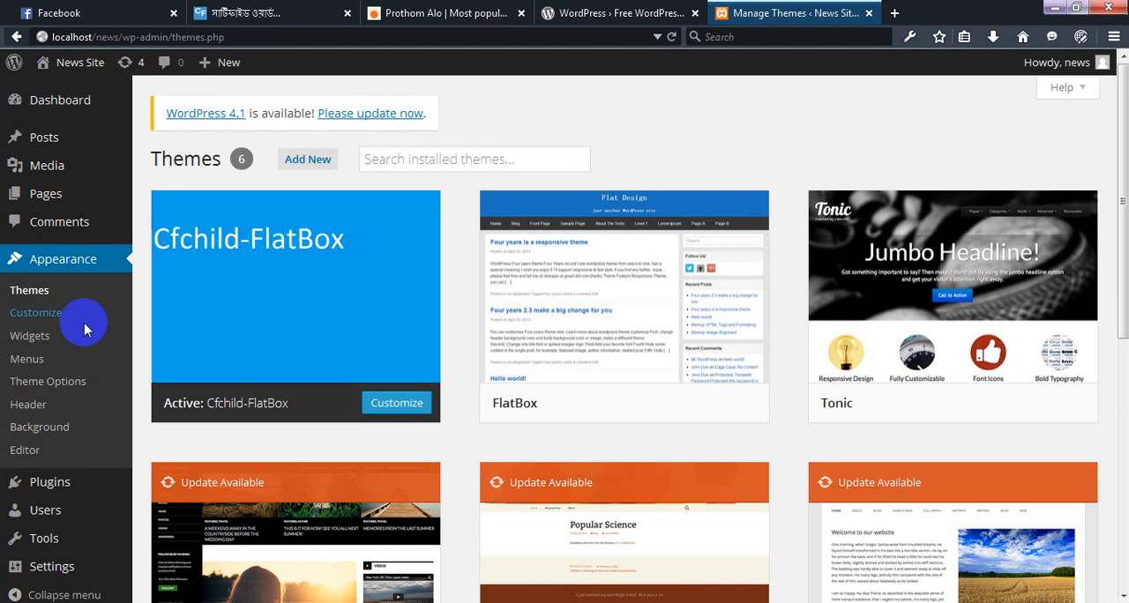
{"action": "scroll", "coordinate": [86, 328], "scroll_direction": "down", "scroll_amount": 6}
{"action": "scroll", "coordinate": [86, 328], "scroll_direction": "up", "scroll_amount": 4}
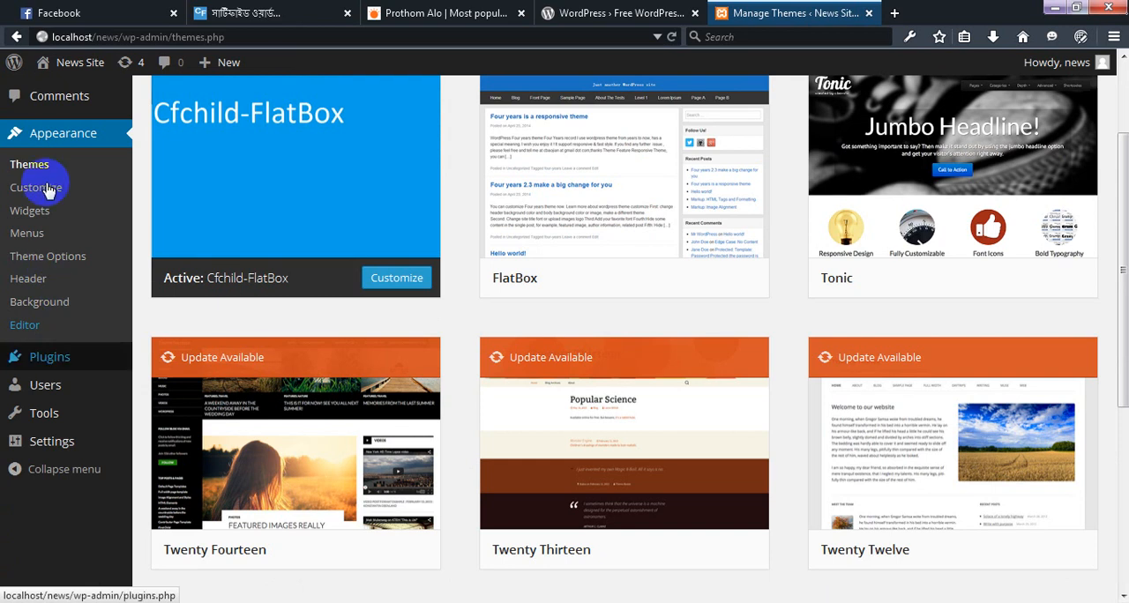
{"action": "scroll", "coordinate": [47, 177], "scroll_direction": "up", "scroll_amount": 3}
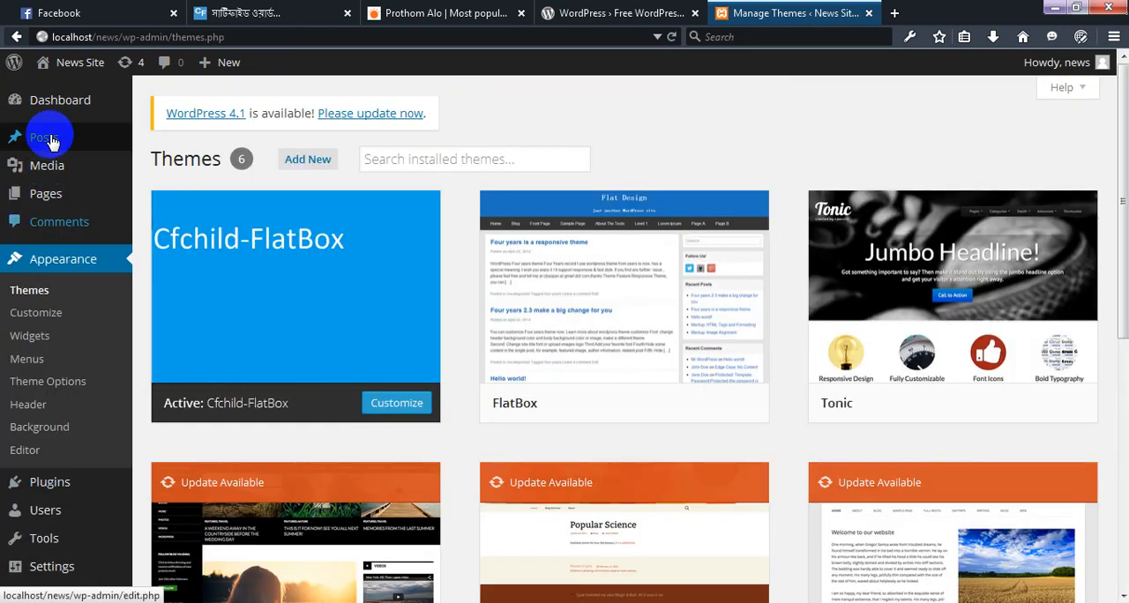
{"action": "mouse_move", "coordinate": [48, 138]}
{"action": "left_click", "coordinate": [169, 194]}
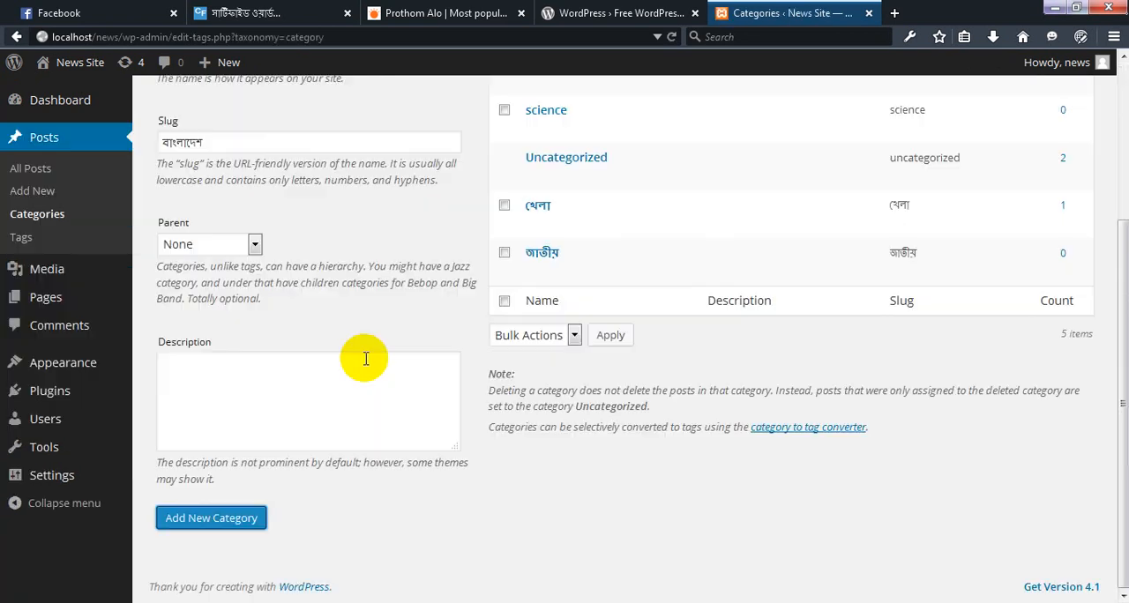
Switch to the Word document and copy the আন্তর্জাতিক entry from its bulleted list
{"action": "scroll", "coordinate": [500, 280], "scroll_direction": "up", "scroll_amount": 3}
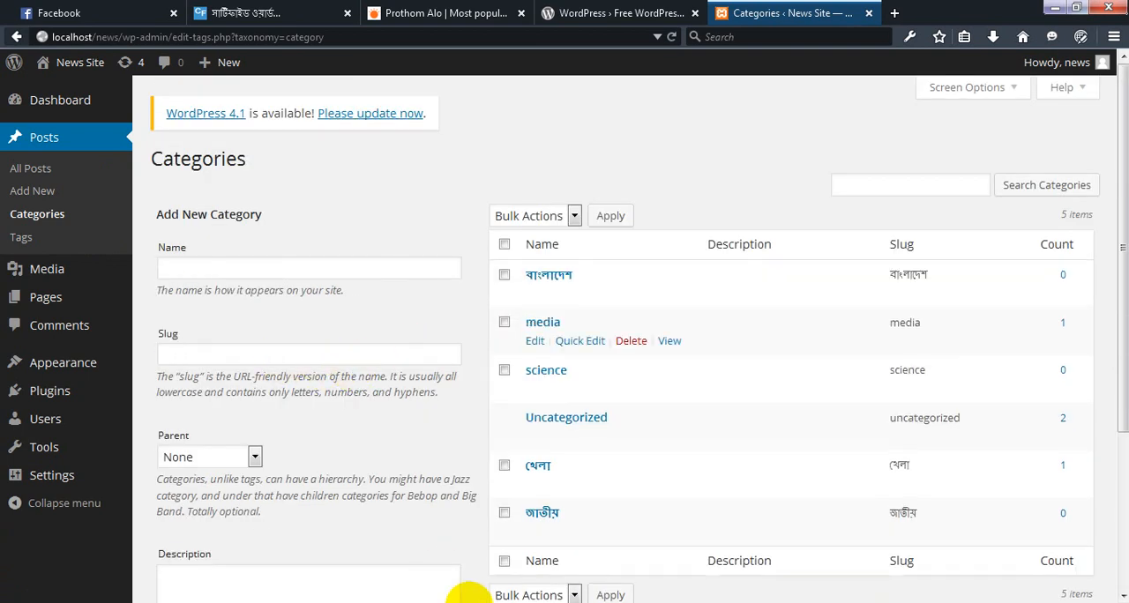
{"action": "left_click", "coordinate": [754, 602]}
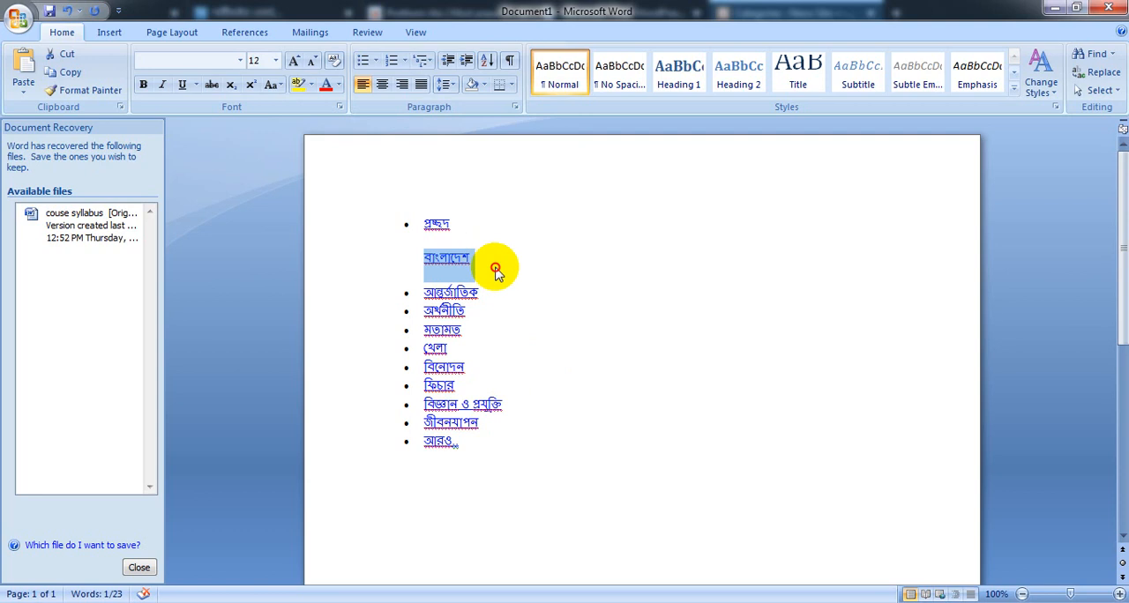
{"action": "left_click", "coordinate": [497, 271]}
{"action": "left_click_drag", "start_coordinate": [479, 291], "coordinate": [415, 284]}
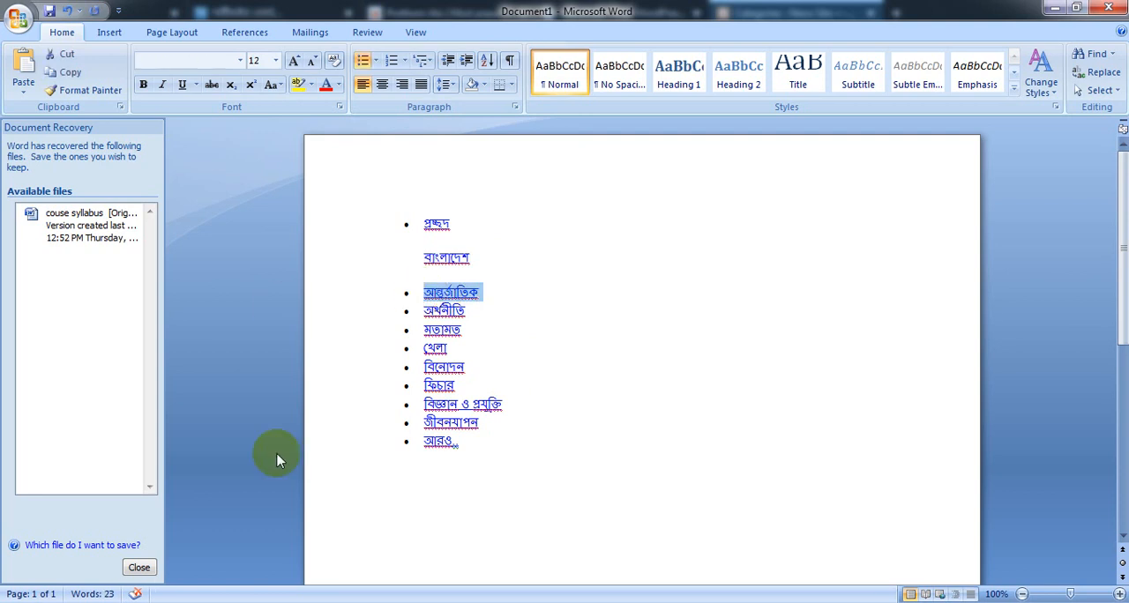
Back on the WordPress Categories page, fill the new category's Name and Slug with আন্তর্জাতিক, removing the pasted bullet and spacing
{"action": "key", "text": "alt+Tab"}
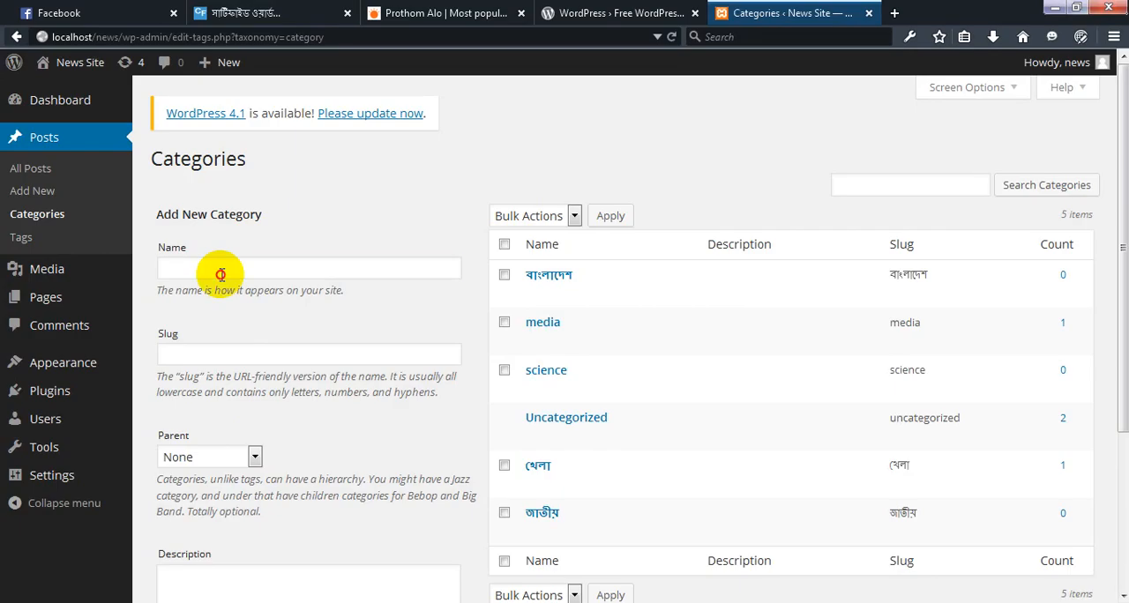
{"action": "left_click", "coordinate": [221, 274]}
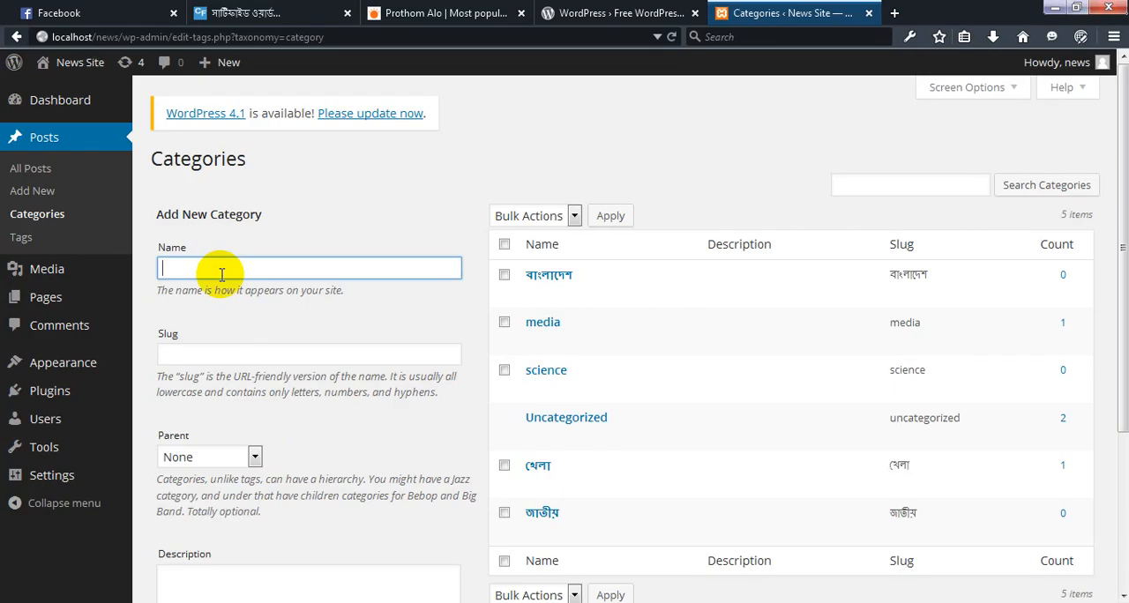
{"action": "type", "text": "• আন্তর্জাতিক"}
{"action": "left_click", "coordinate": [221, 356]}
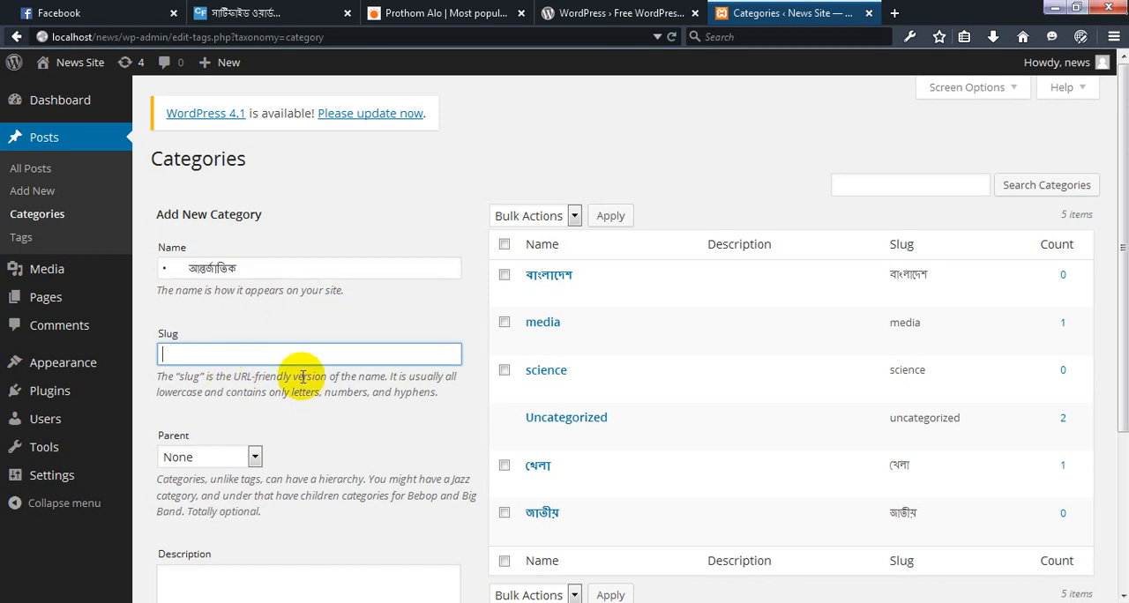
{"action": "type", "text": "• আন্তর্জাতিক"}
{"action": "left_click", "coordinate": [192, 269]}
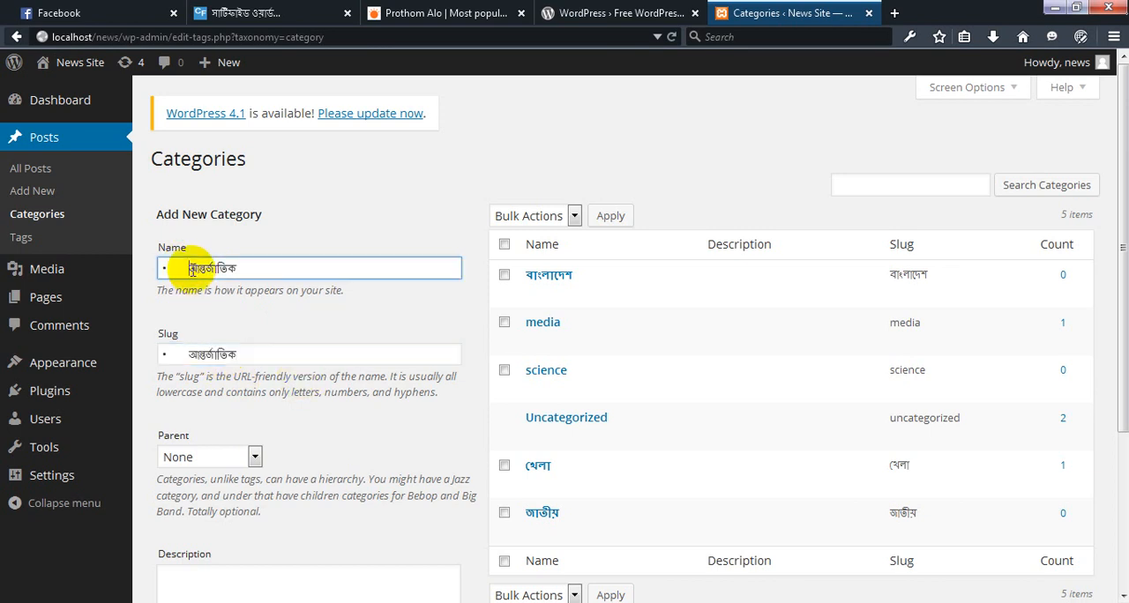
{"action": "key", "text": "BackSpace"}
{"action": "key", "text": "BackSpace"}
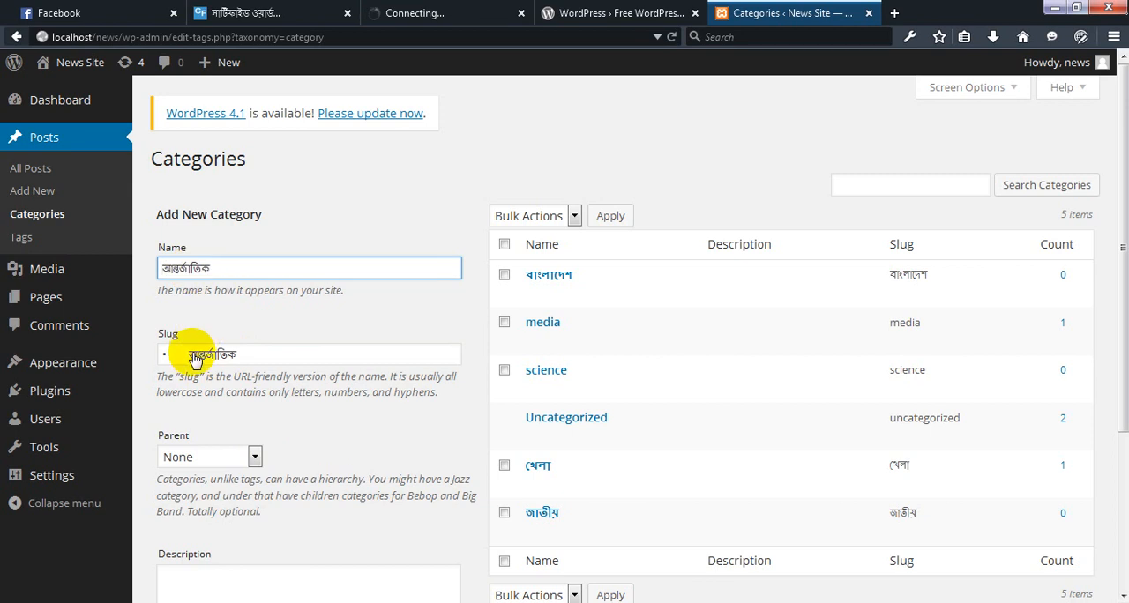
{"action": "left_click", "coordinate": [189, 353]}
{"action": "key", "text": "BackSpace"}
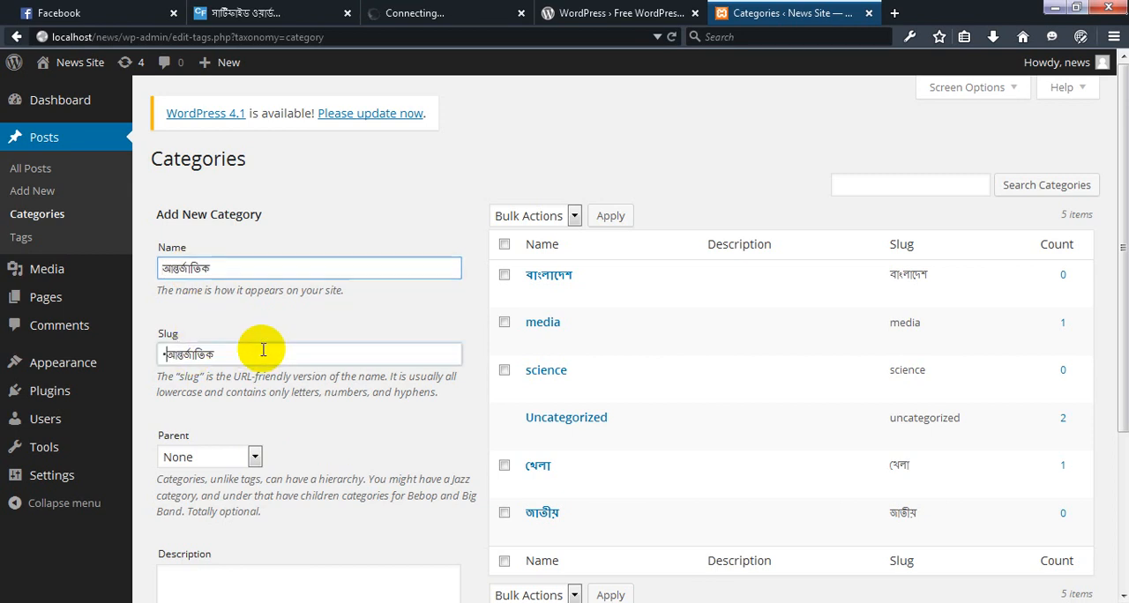
{"action": "key", "text": "BackSpace"}
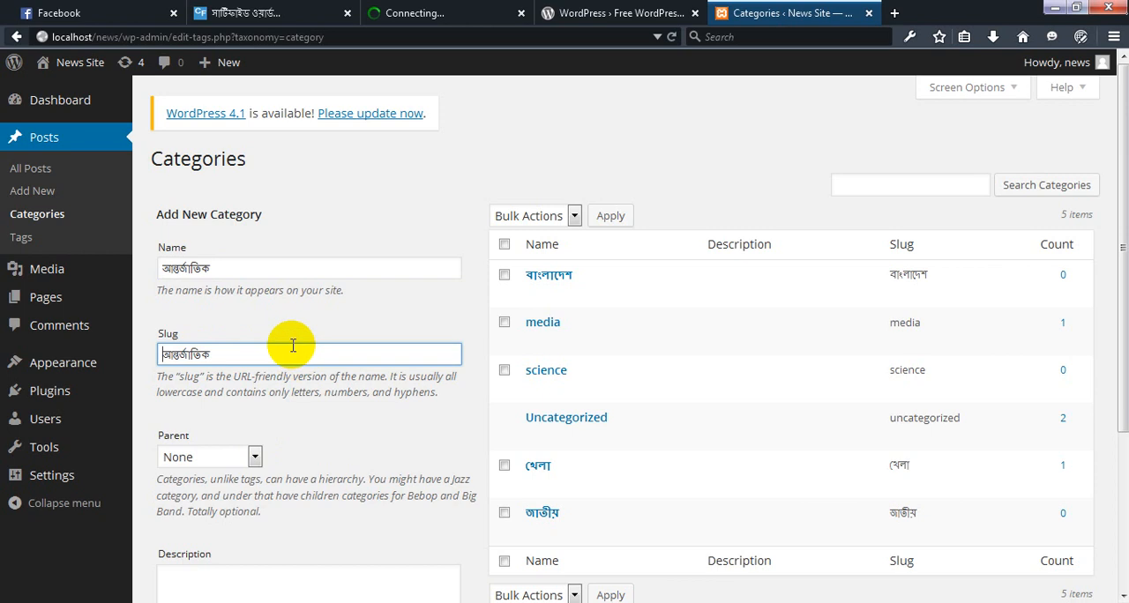
Submit the আন্তর্জাতিক category with no parent and an empty description
{"action": "scroll", "coordinate": [346, 417], "scroll_direction": "down", "scroll_amount": 3}
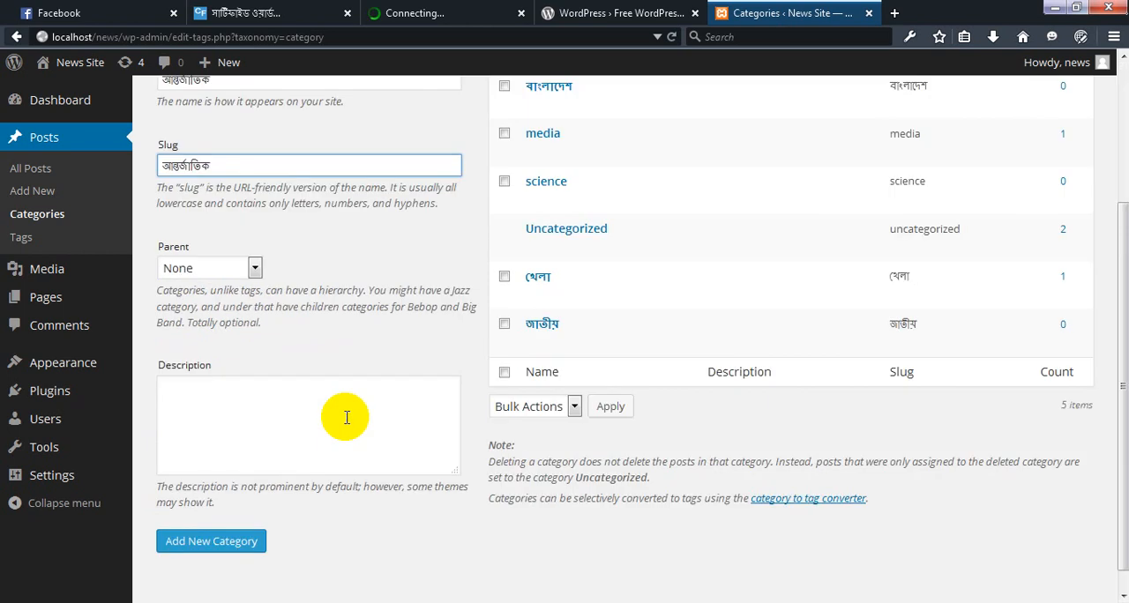
{"action": "scroll", "coordinate": [235, 511], "scroll_direction": "down", "scroll_amount": 1}
{"action": "left_click", "coordinate": [212, 522]}
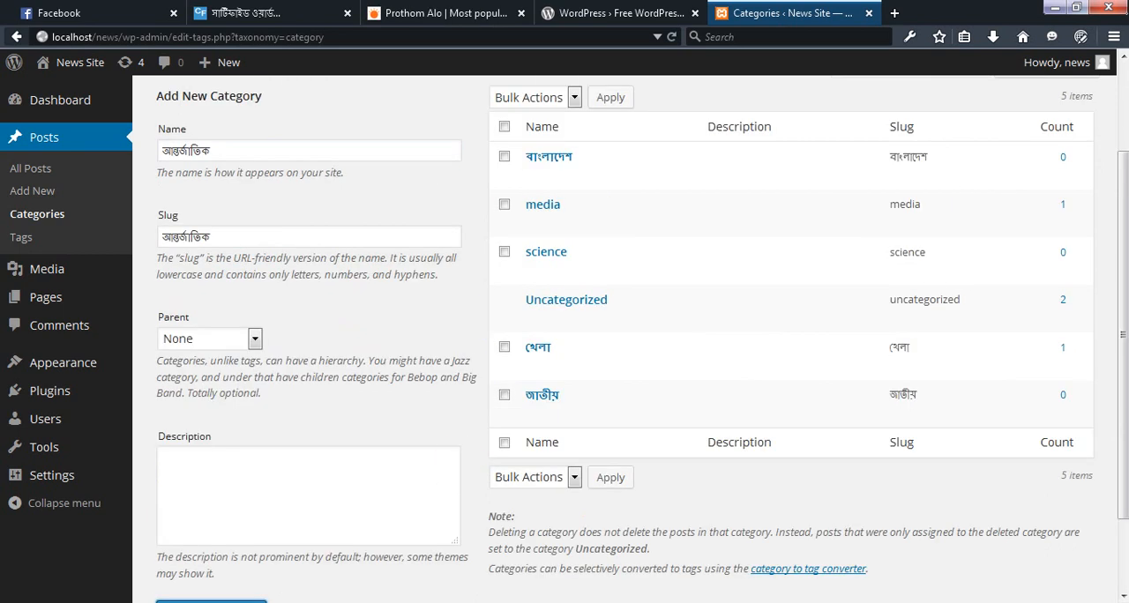
Copy the অর্থনীতি entry from the Word document's list and return to the WordPress Categories page in Firefox
{"action": "left_click", "coordinate": [740, 602]}
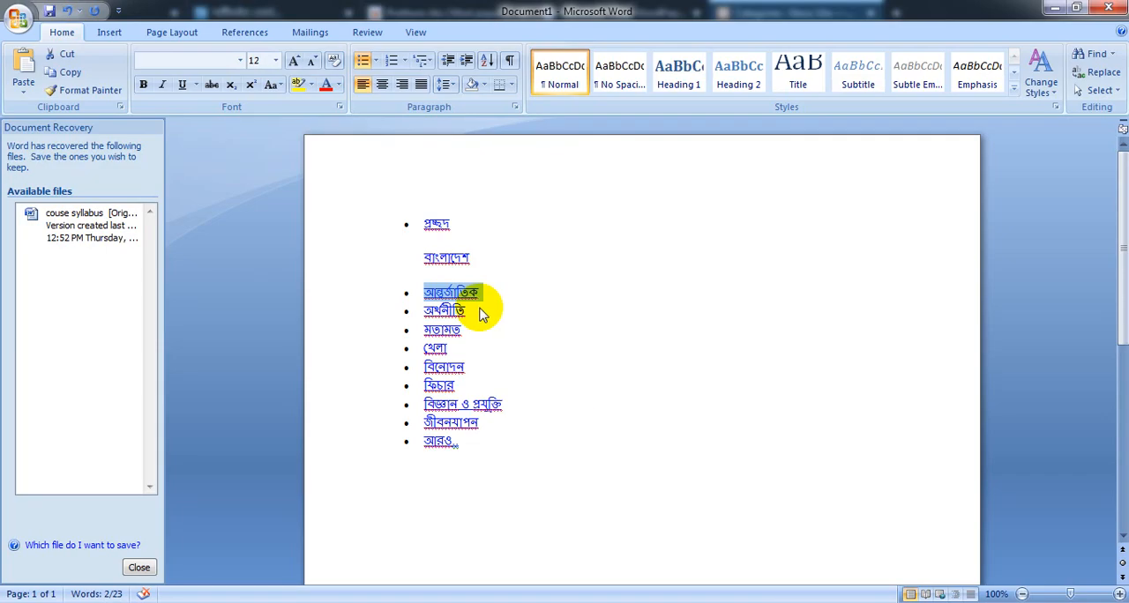
{"action": "left_click_drag", "start_coordinate": [470, 311], "coordinate": [427, 309]}
{"action": "key", "text": "ctrl+c"}
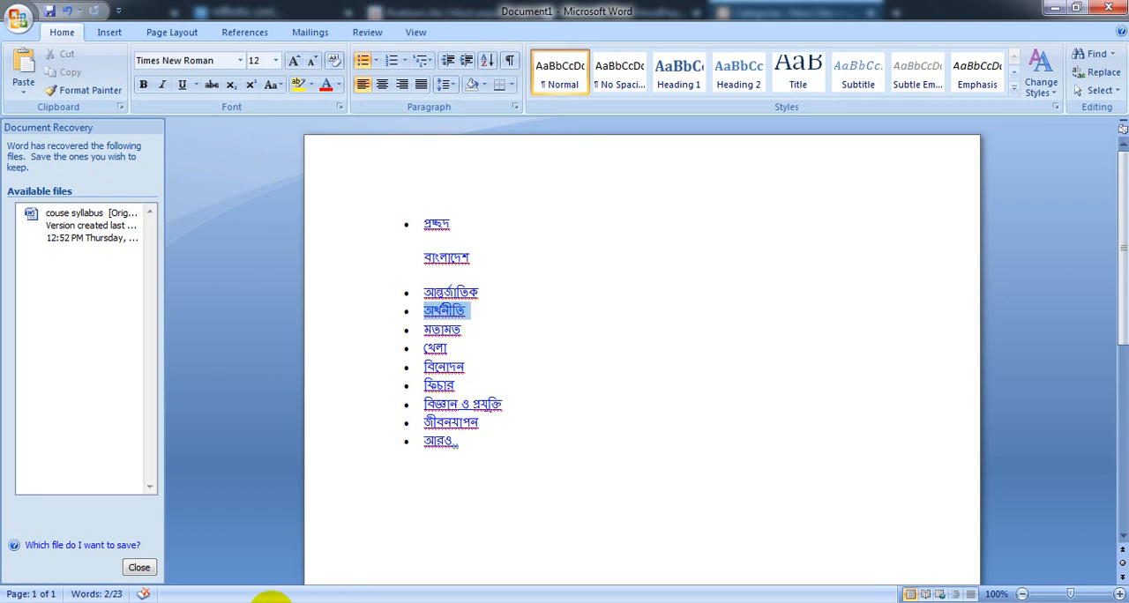
{"action": "left_click", "coordinate": [269, 600]}
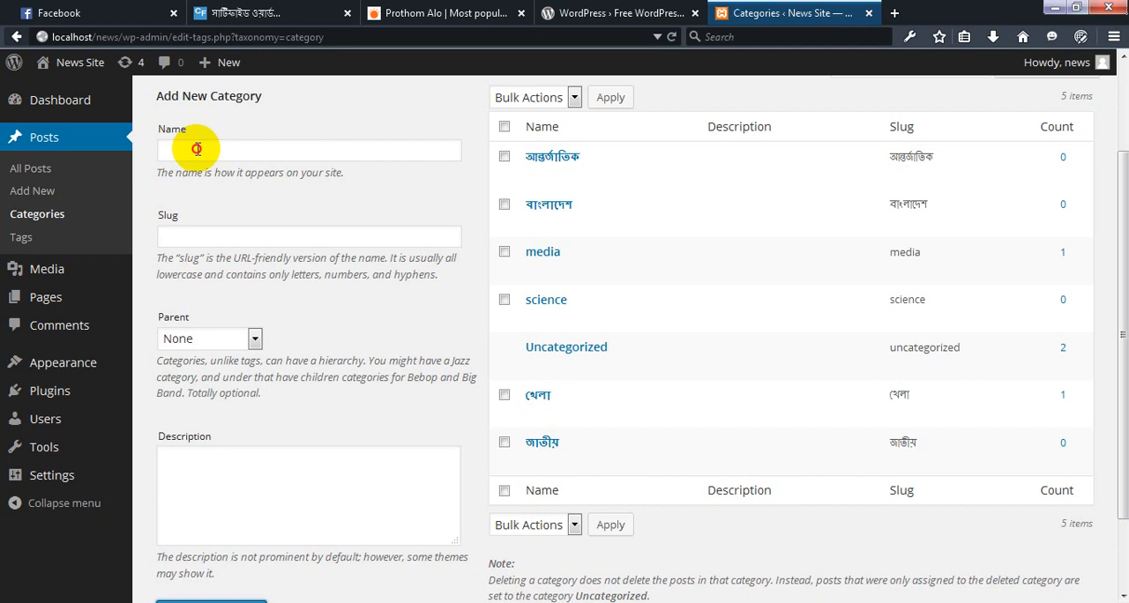
Fill the new category's Name and Slug with অর্থনীতি, removing the pasted bullet and spacing from both
{"action": "left_click", "coordinate": [196, 149]}
{"action": "key", "text": "ctrl+v"}
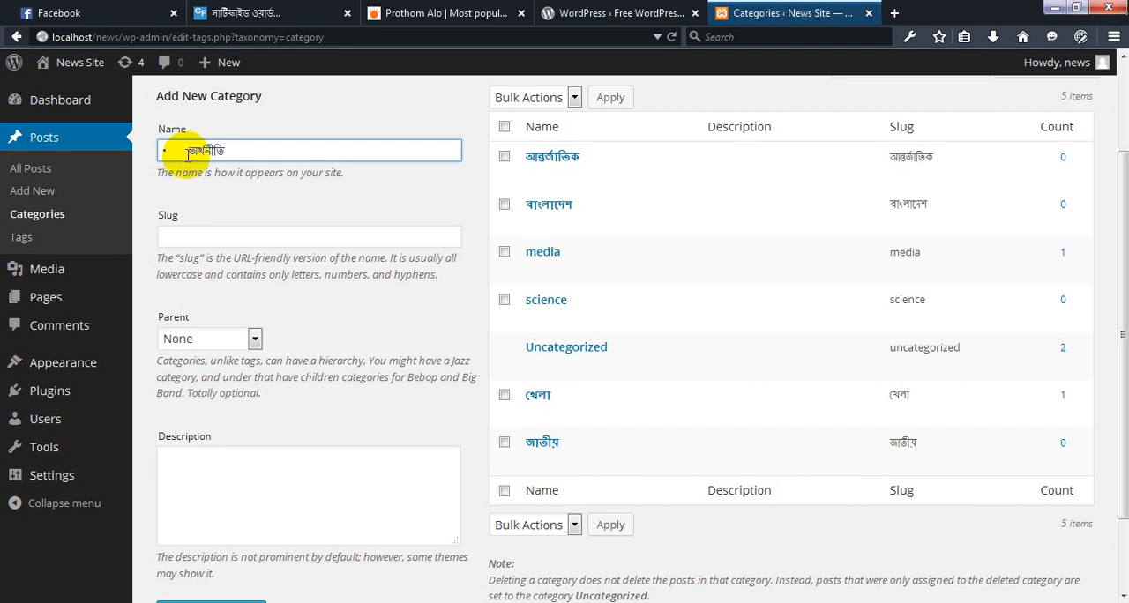
{"action": "left_click", "coordinate": [189, 150]}
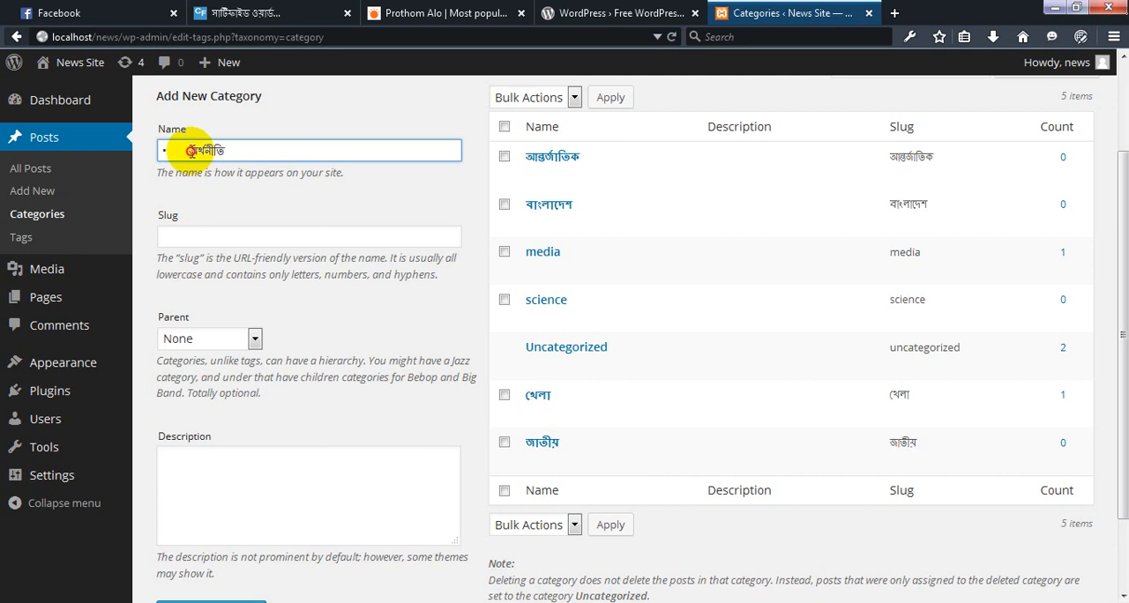
{"action": "key", "text": "BackSpace"}
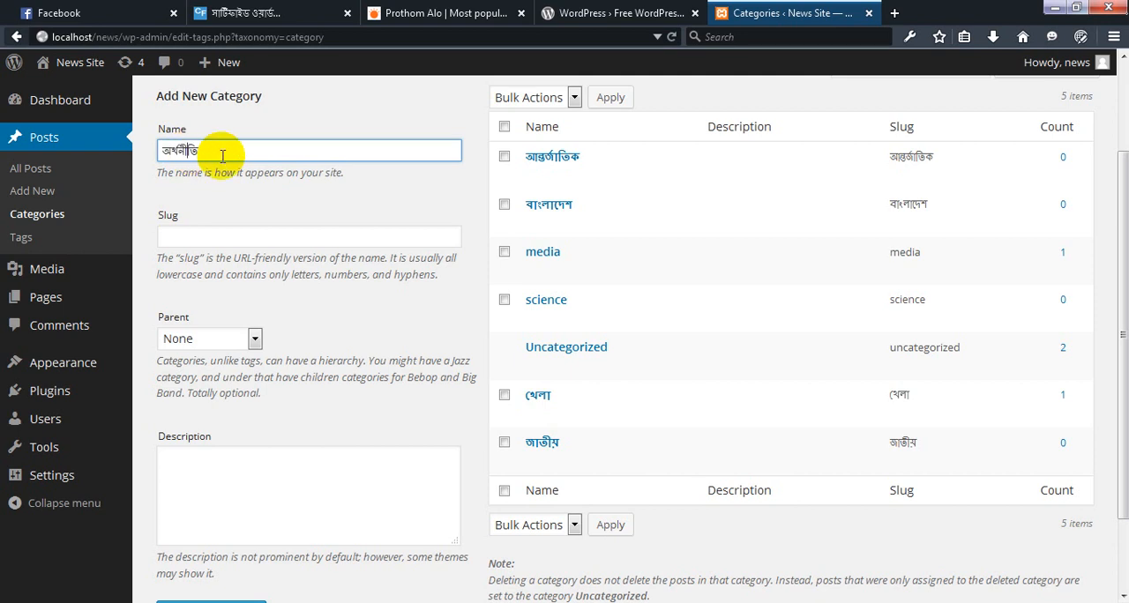
{"action": "left_click", "coordinate": [214, 237]}
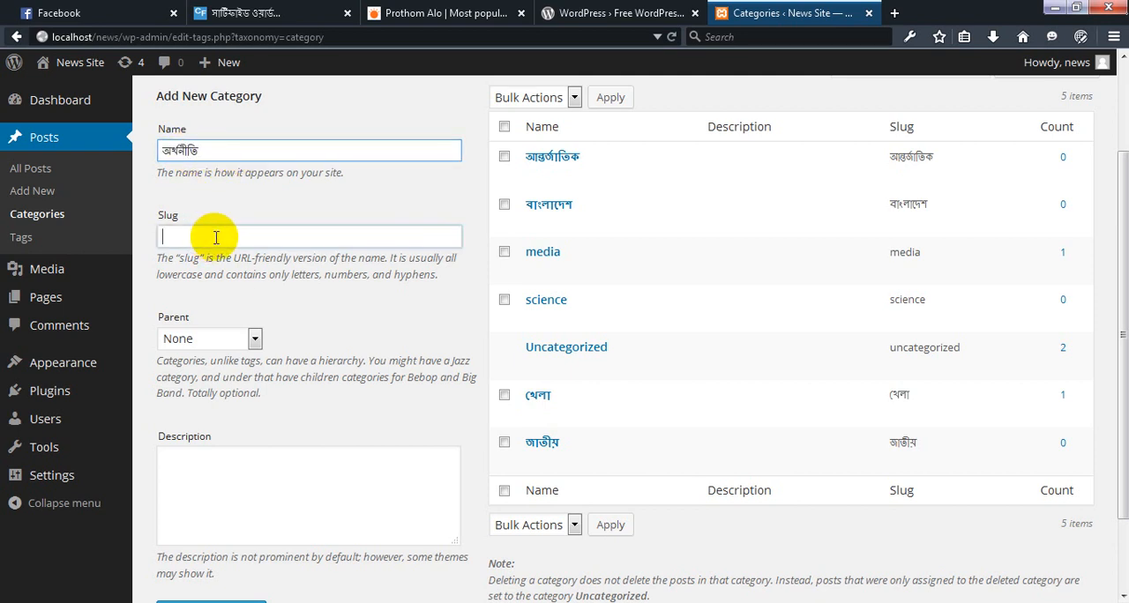
{"action": "key", "text": "ctrl+v"}
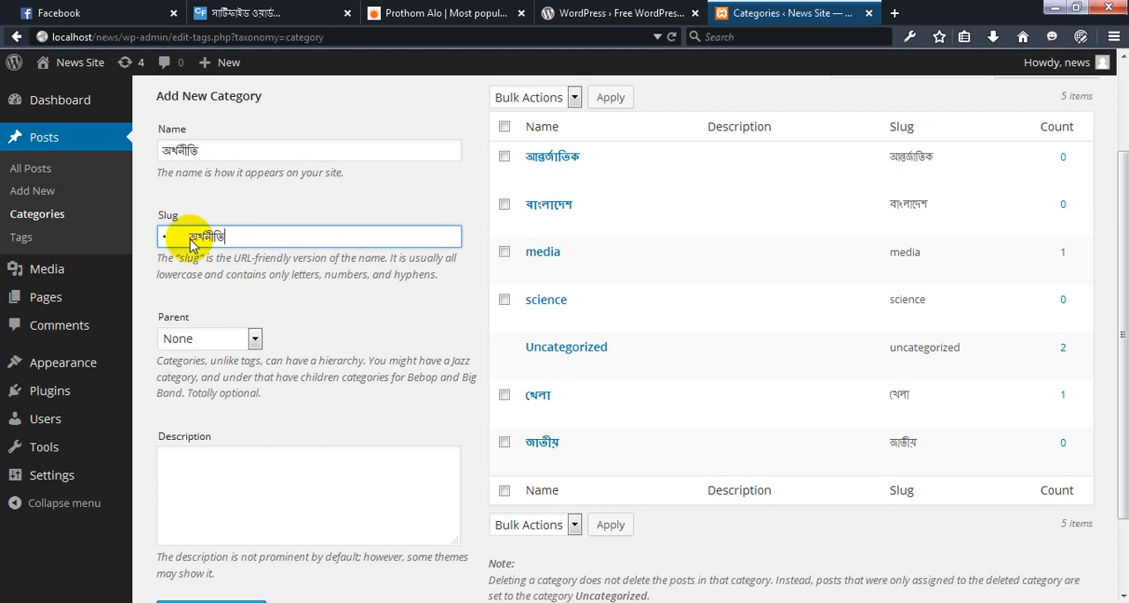
{"action": "scroll", "coordinate": [189, 245], "scroll_direction": "down", "scroll_amount": 2}
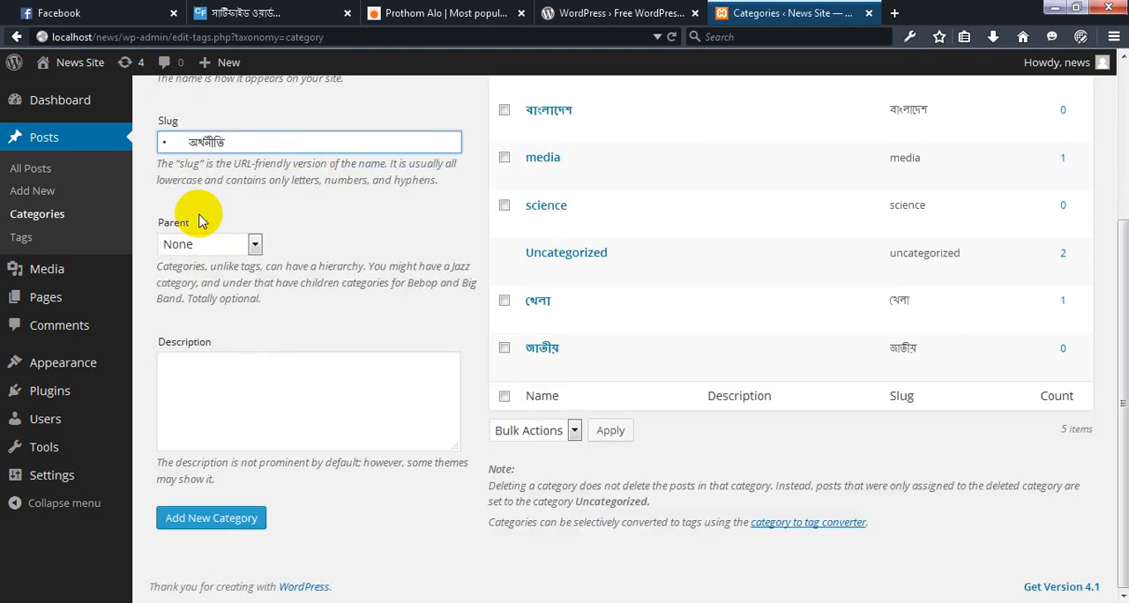
{"action": "left_click", "coordinate": [191, 144]}
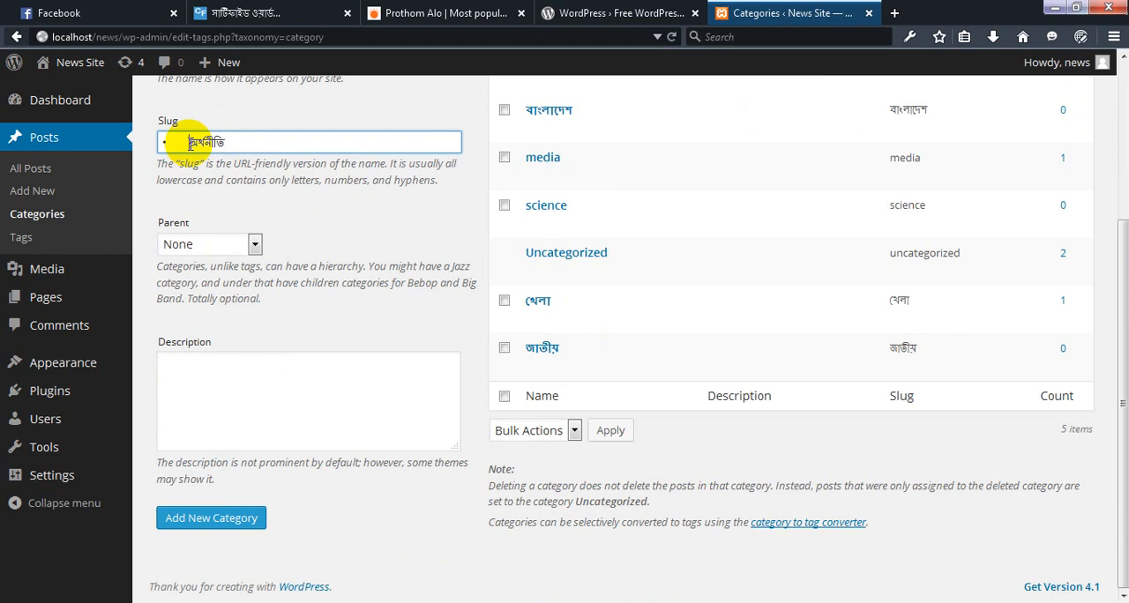
{"action": "key", "text": "BackSpace"}
{"action": "scroll", "coordinate": [322, 231], "scroll_direction": "up", "scroll_amount": 2}
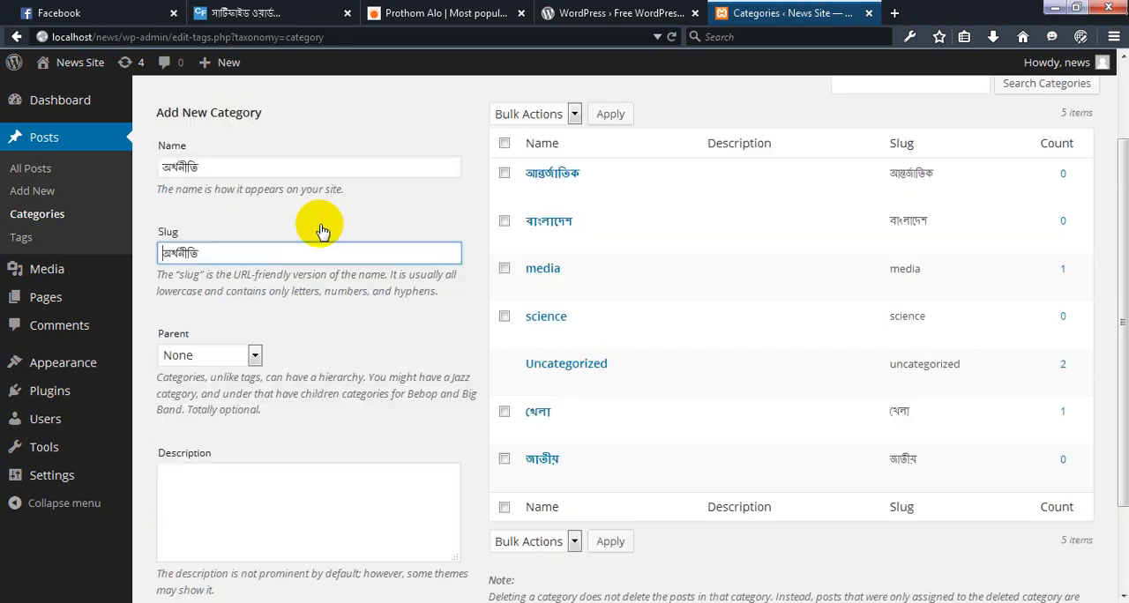
{"action": "scroll", "coordinate": [322, 231], "scroll_direction": "up", "scroll_amount": 2}
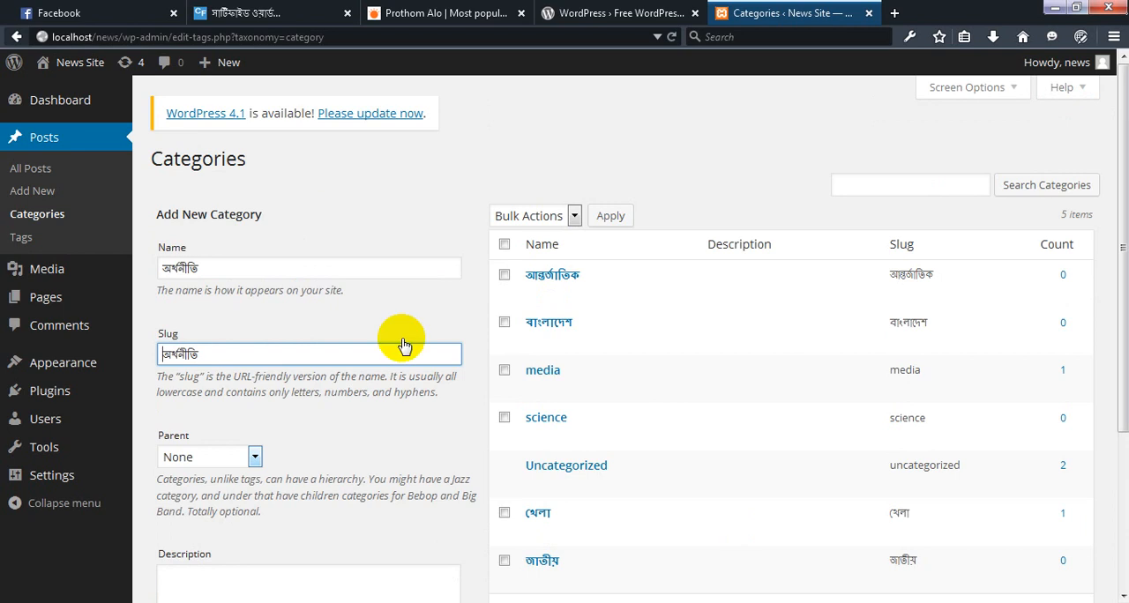
Submit the অর্থনীতি category with no parent and an empty description
{"action": "scroll", "coordinate": [381, 427], "scroll_direction": "down", "scroll_amount": 3}
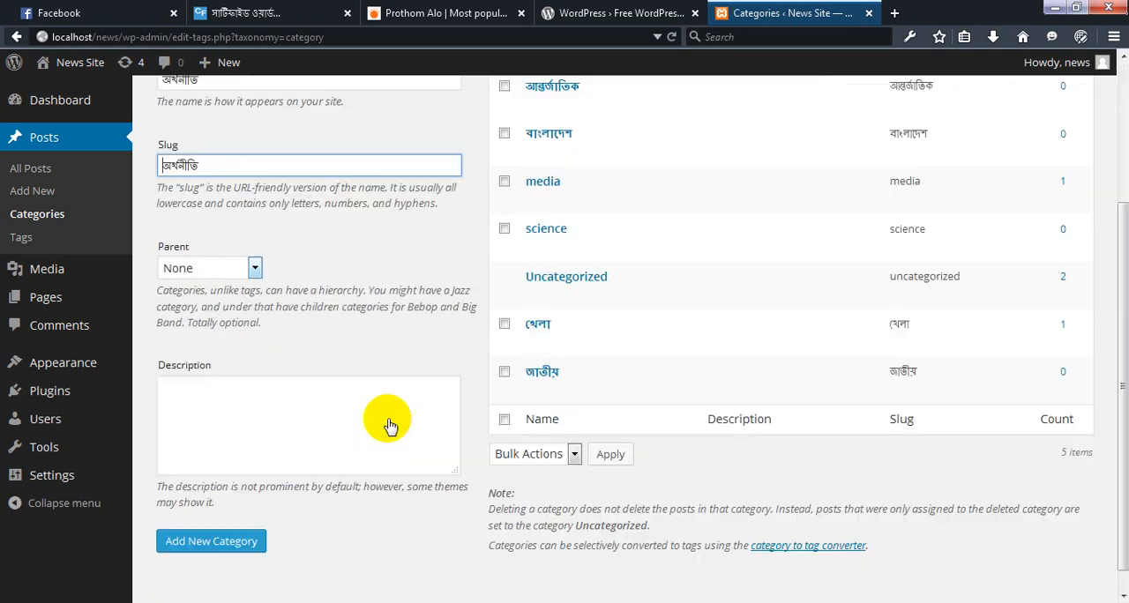
{"action": "scroll", "coordinate": [227, 526], "scroll_direction": "down", "scroll_amount": 1}
{"action": "left_click", "coordinate": [229, 526]}
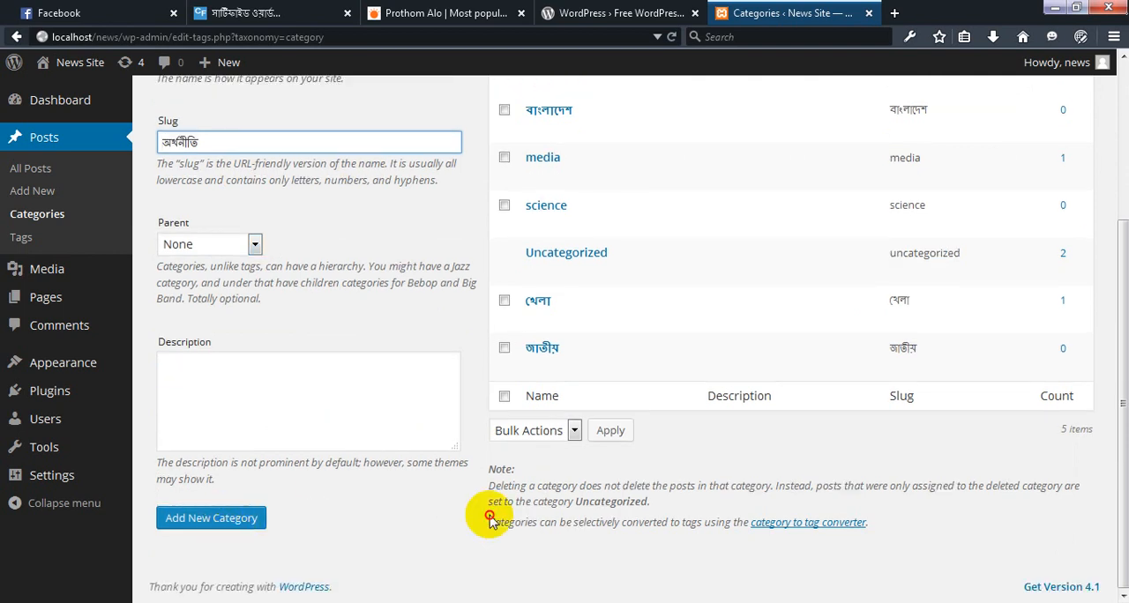
Consult the Word list of section names and check the added entries at the start of the WordPress category list
{"action": "mouse_move", "coordinate": [732, 601]}
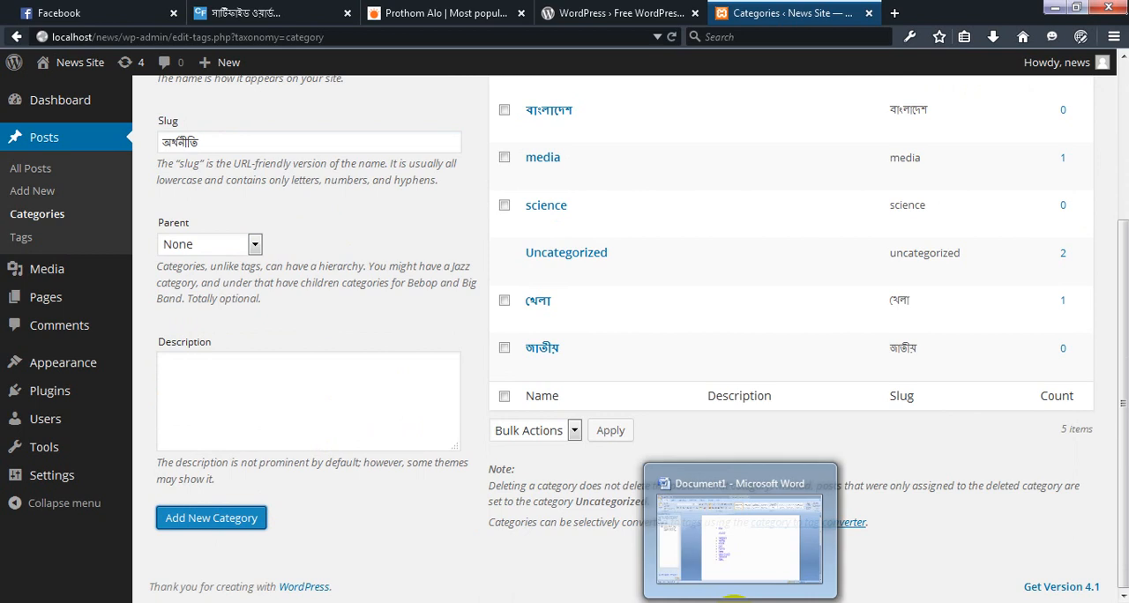
{"action": "left_click", "coordinate": [732, 602]}
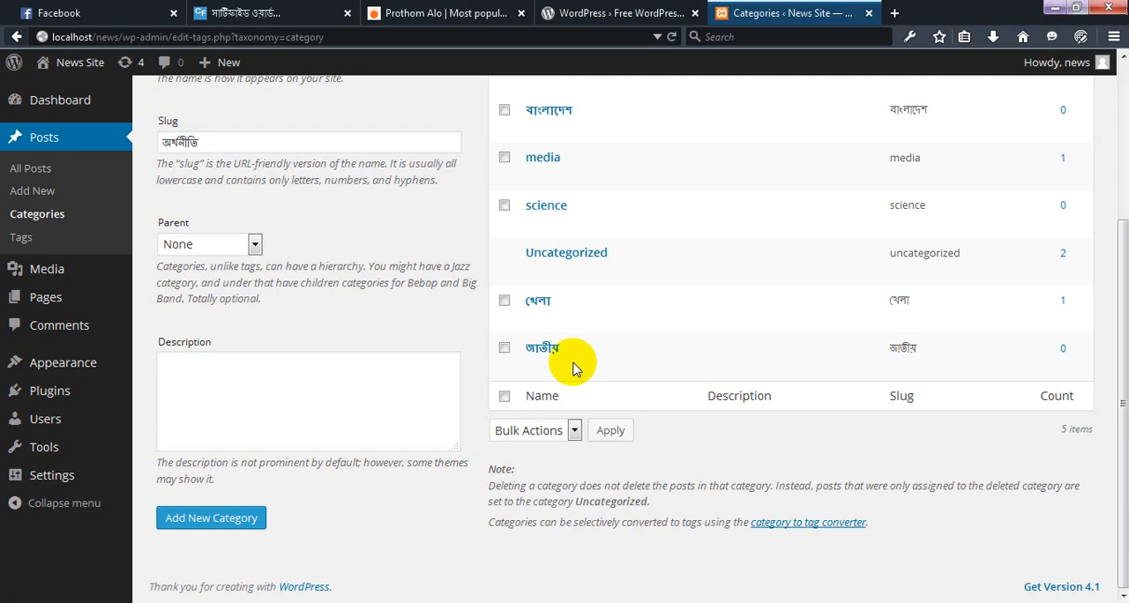
{"action": "key", "text": "Return"}
{"action": "scroll", "coordinate": [511, 318], "scroll_direction": "up", "scroll_amount": 5}
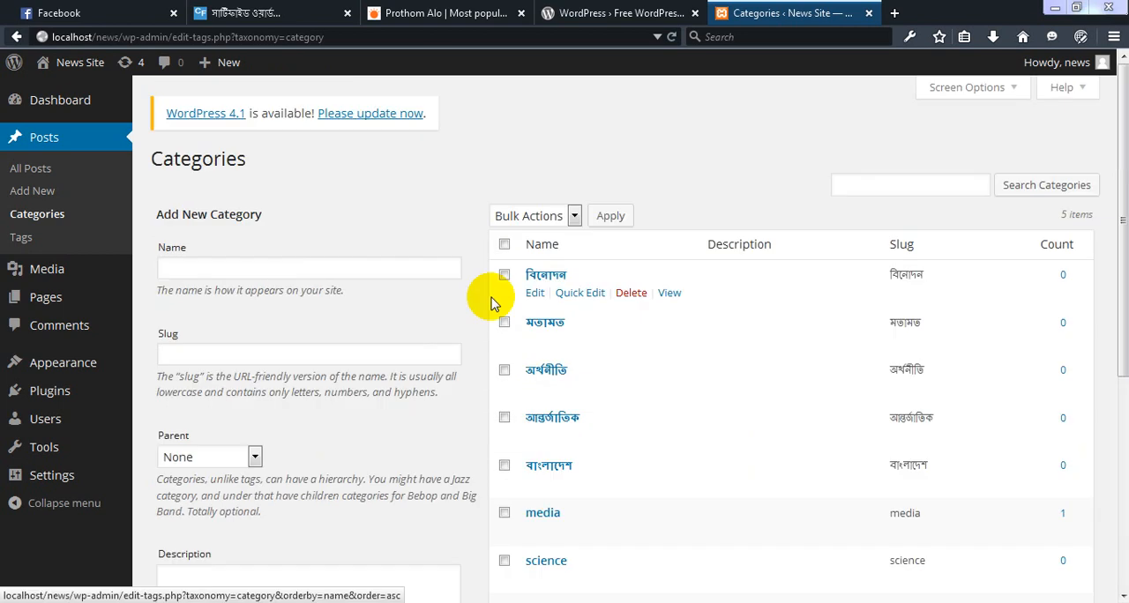
{"action": "left_click", "coordinate": [257, 274]}
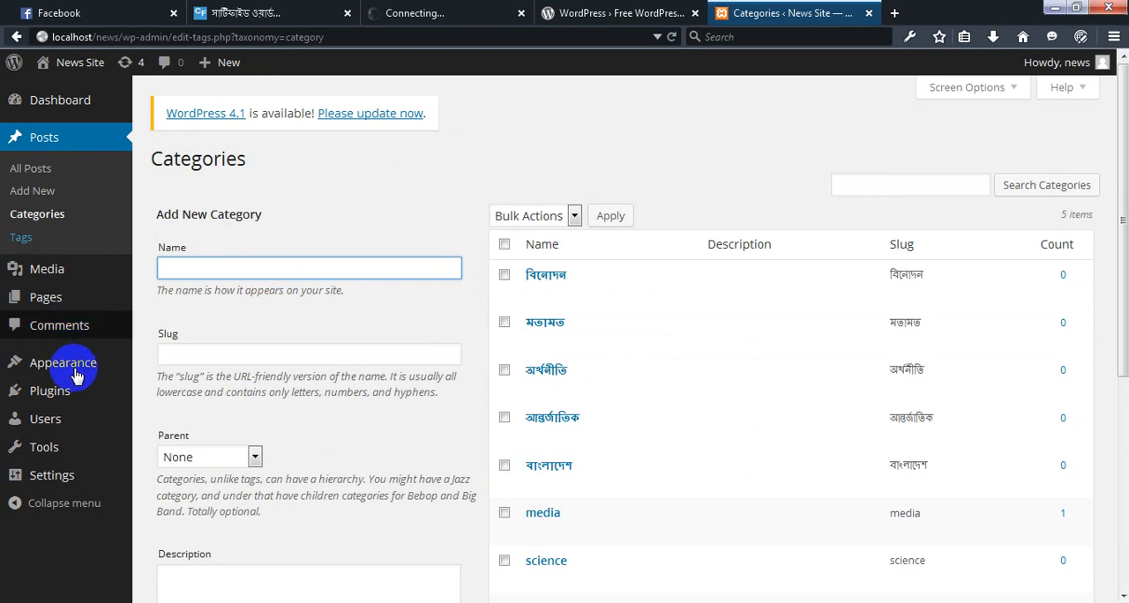
Open the Menus page of the site's appearance settings to edit the navigation menu
{"action": "mouse_move", "coordinate": [77, 374]}
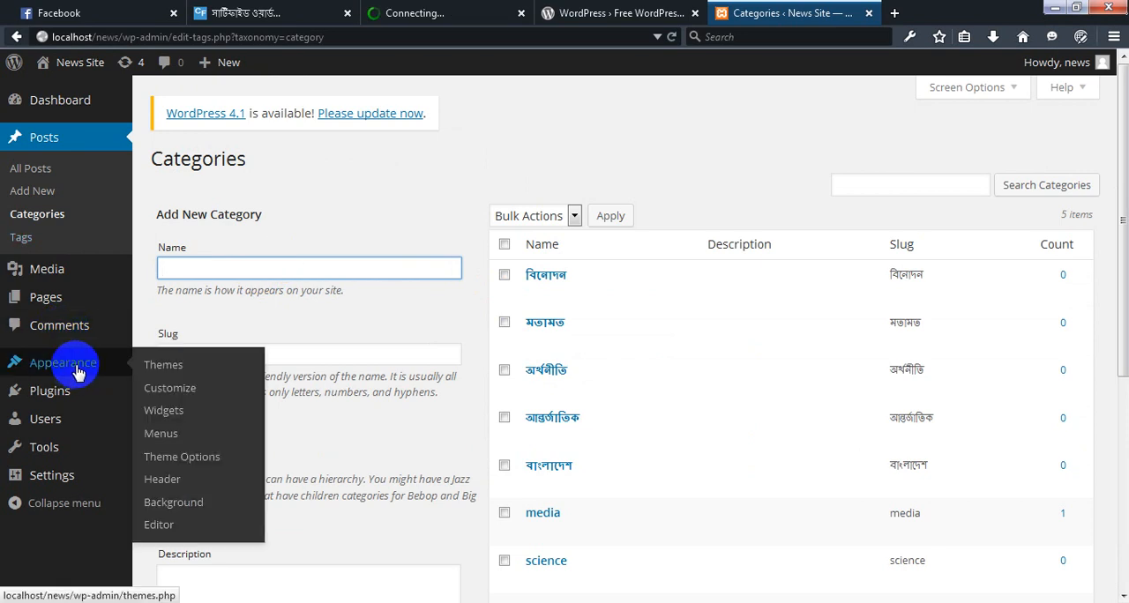
{"action": "scroll", "coordinate": [77, 375], "scroll_direction": "down", "scroll_amount": 5}
{"action": "left_click", "coordinate": [157, 438]}
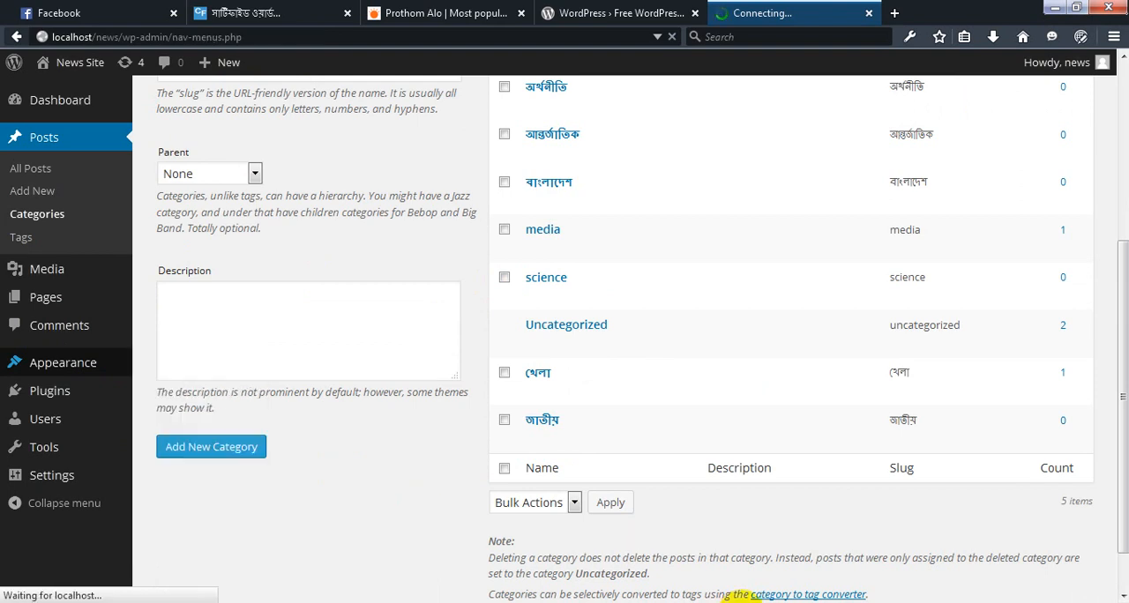
Highlight Site Creator Ultimate in the Notepad plugin list and look over the Installed Plugins page in WordPress
{"action": "mouse_move", "coordinate": [740, 599]}
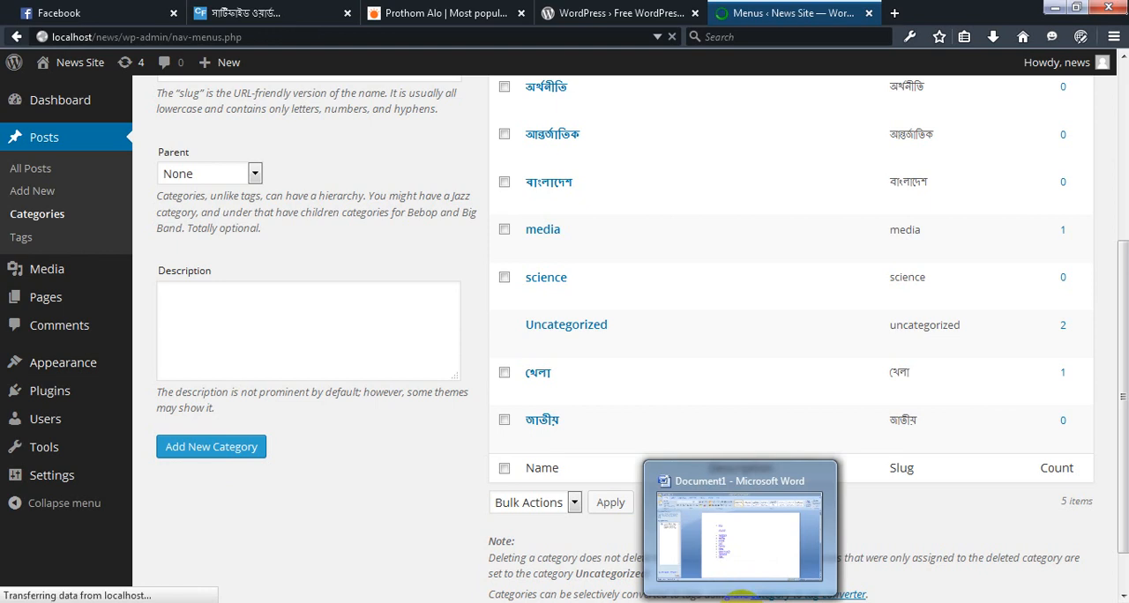
{"action": "left_click", "coordinate": [688, 602]}
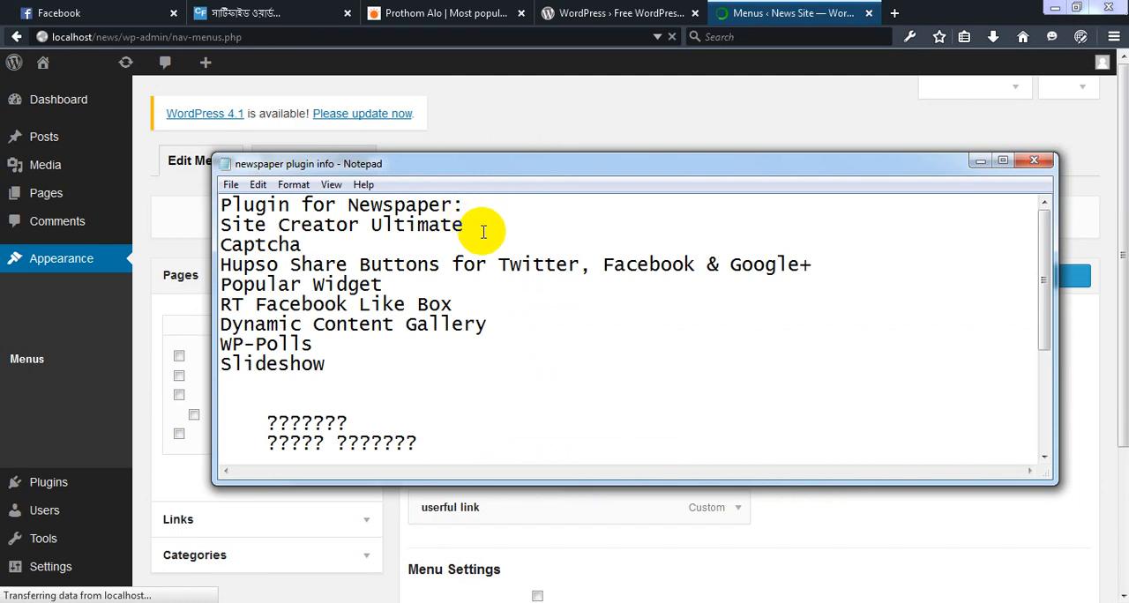
{"action": "left_click_drag", "start_coordinate": [483, 228], "coordinate": [220, 223]}
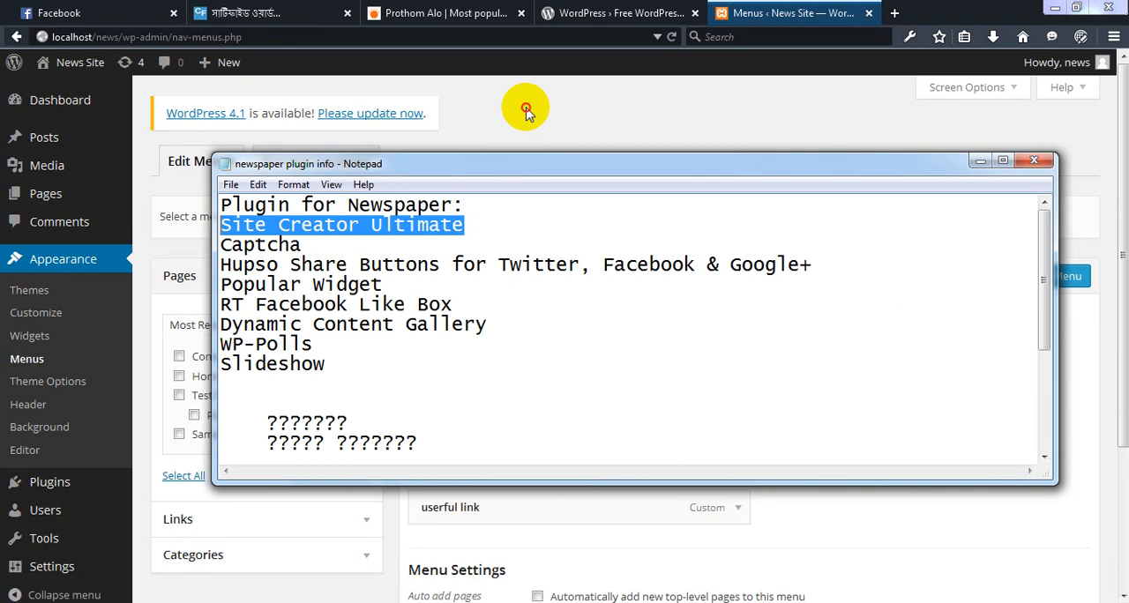
{"action": "left_click", "coordinate": [527, 112]}
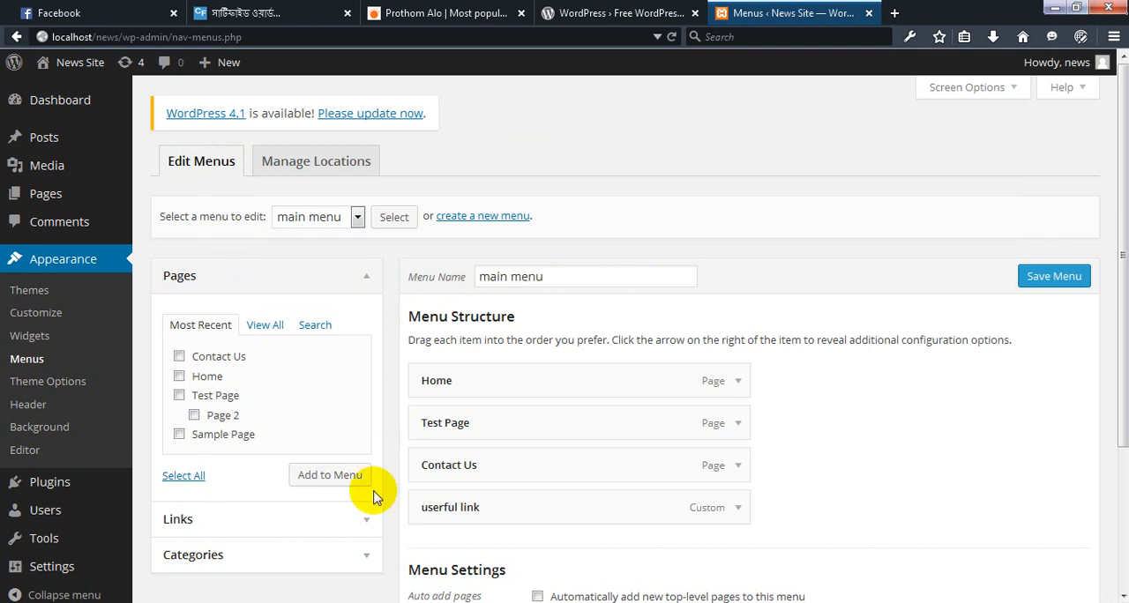
{"action": "left_click", "coordinate": [50, 488]}
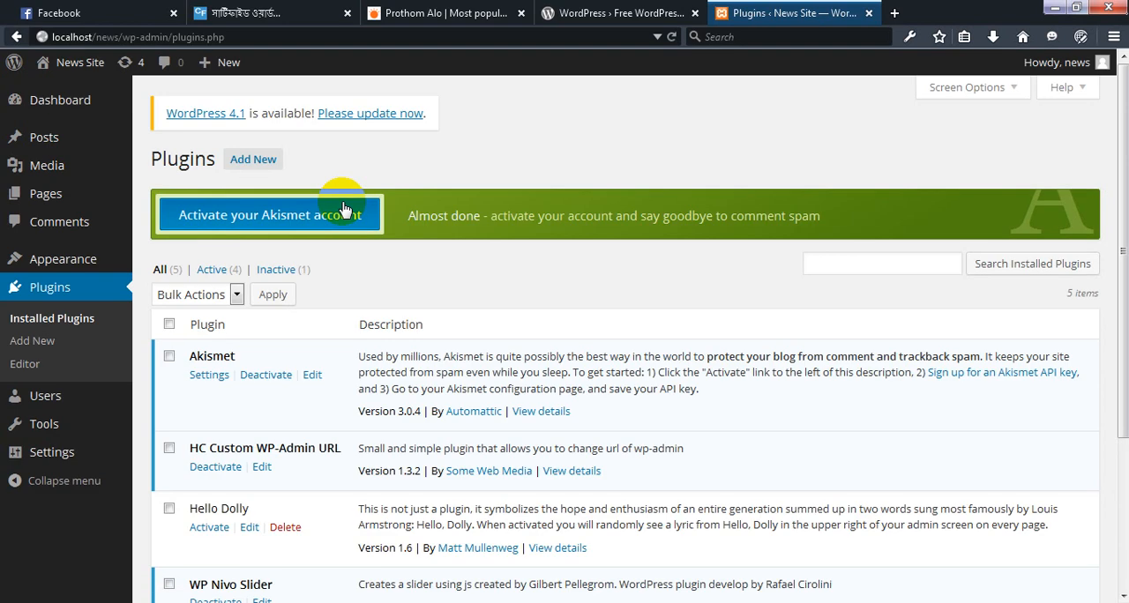
{"action": "scroll", "coordinate": [452, 286], "scroll_direction": "down", "scroll_amount": 5}
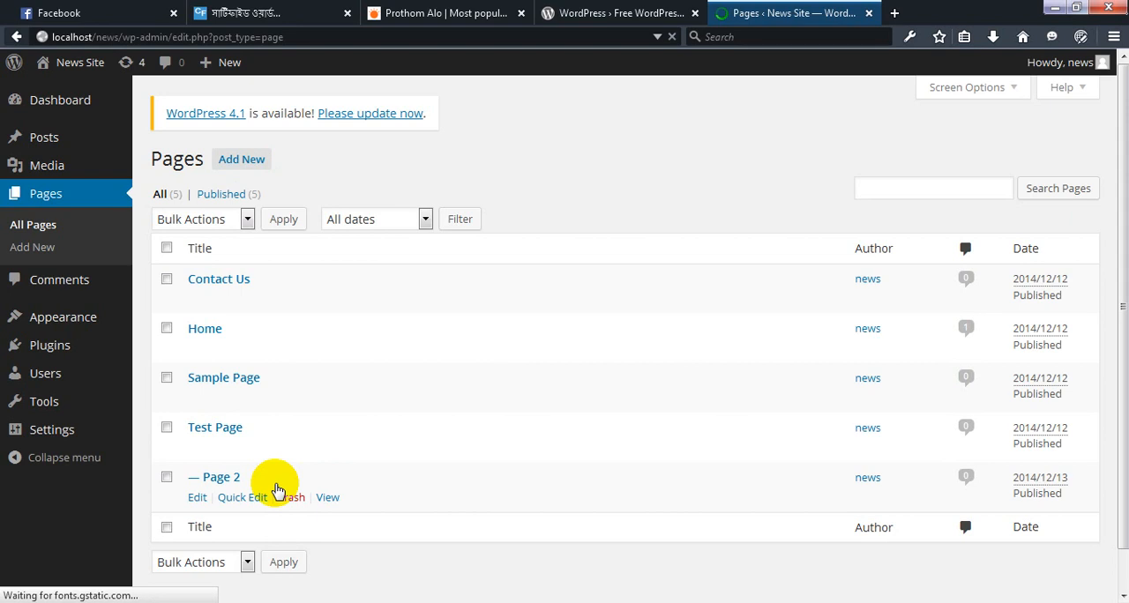
Move Page 2, Test Page and Sample Page to the trash in the Pages list
{"action": "scroll", "coordinate": [276, 490], "scroll_direction": "down", "scroll_amount": 1}
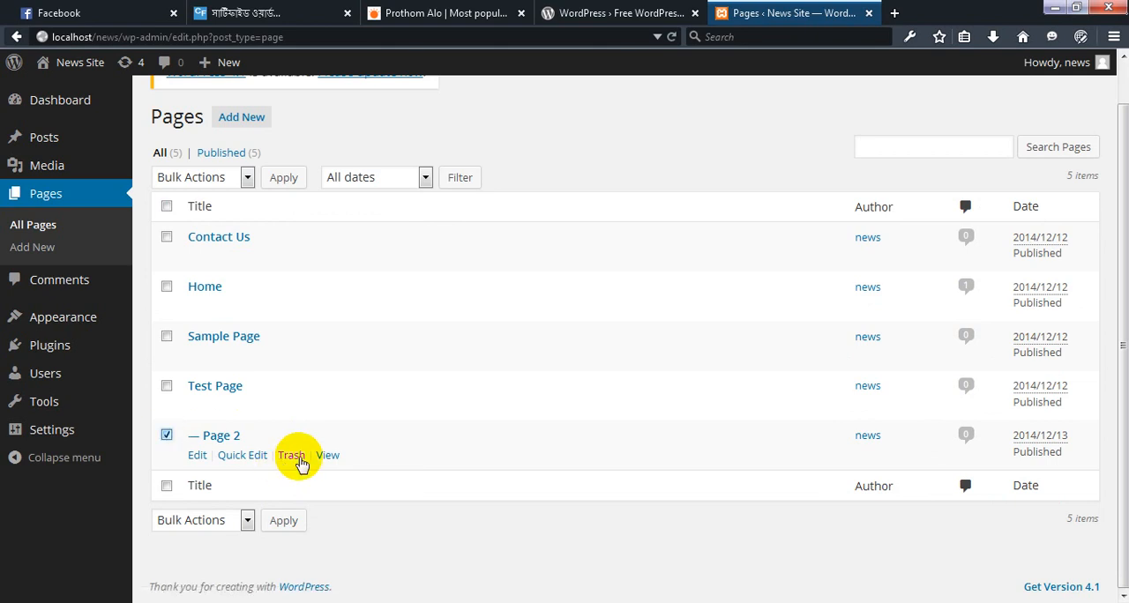
{"action": "left_click", "coordinate": [167, 435]}
{"action": "left_click", "coordinate": [167, 336], "text": "shift"}
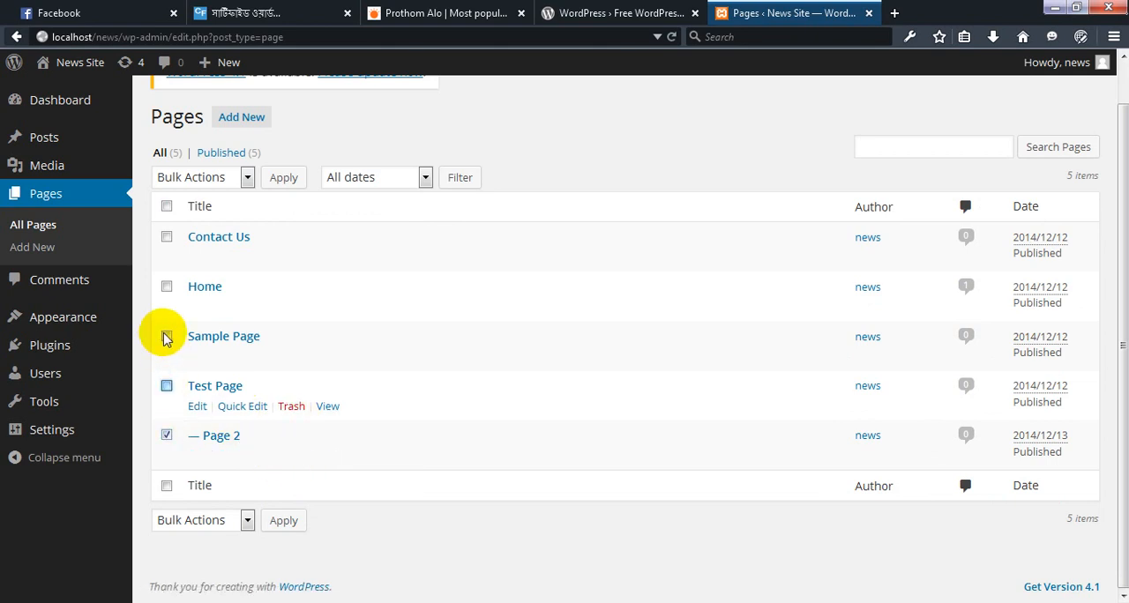
{"action": "left_click", "coordinate": [275, 406]}
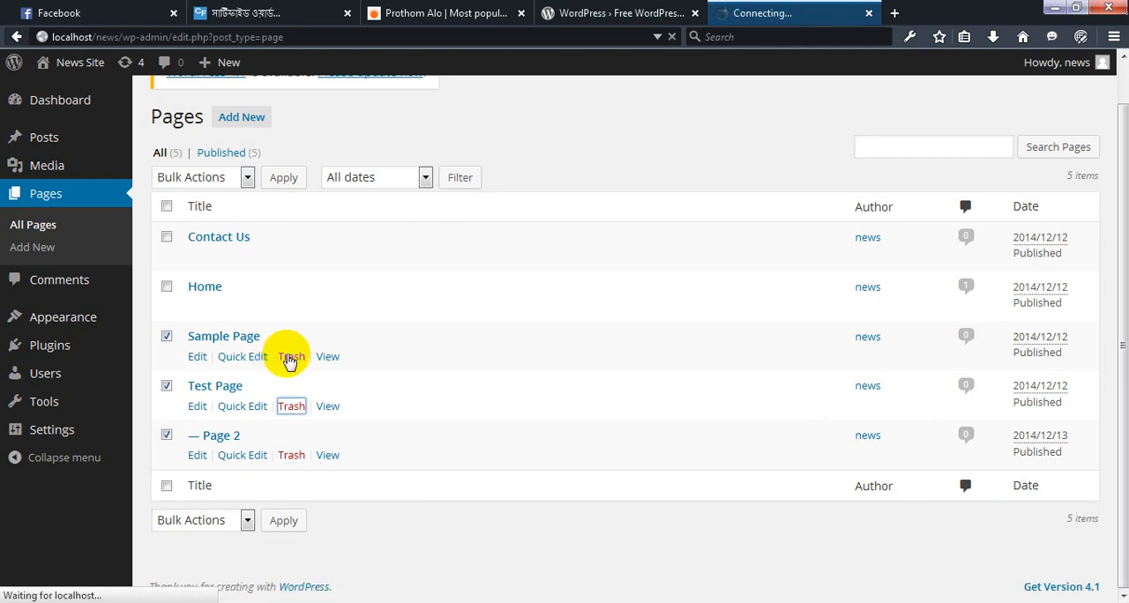
{"action": "left_click", "coordinate": [287, 356]}
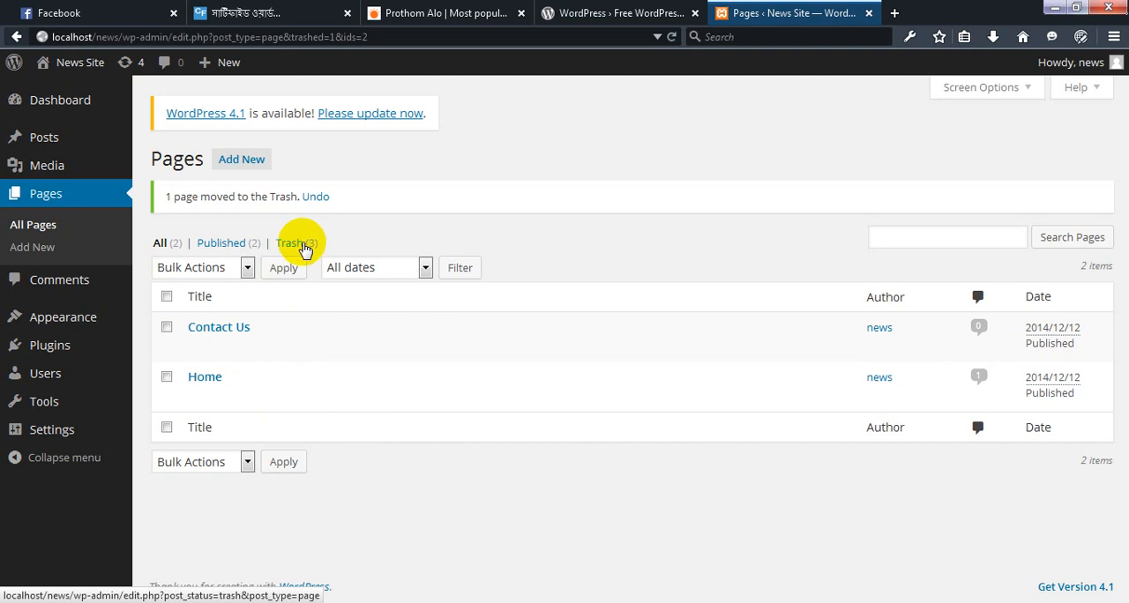
Start a new page and copy the প্রচ্ছদ entry from the Word document for its title
{"action": "left_click", "coordinate": [245, 164]}
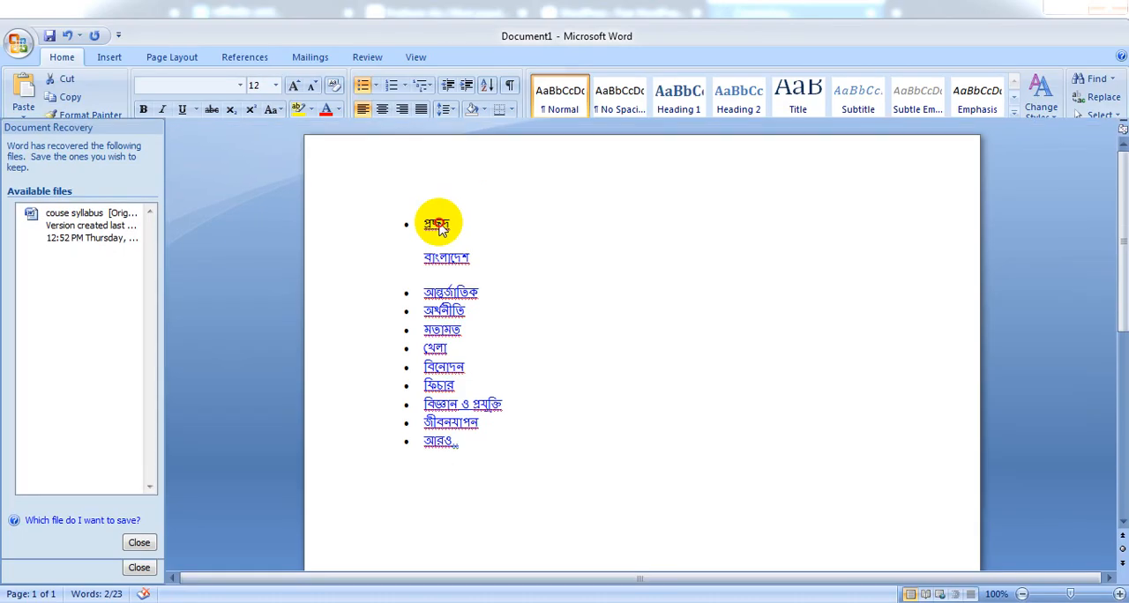
{"action": "double_click", "coordinate": [433, 226]}
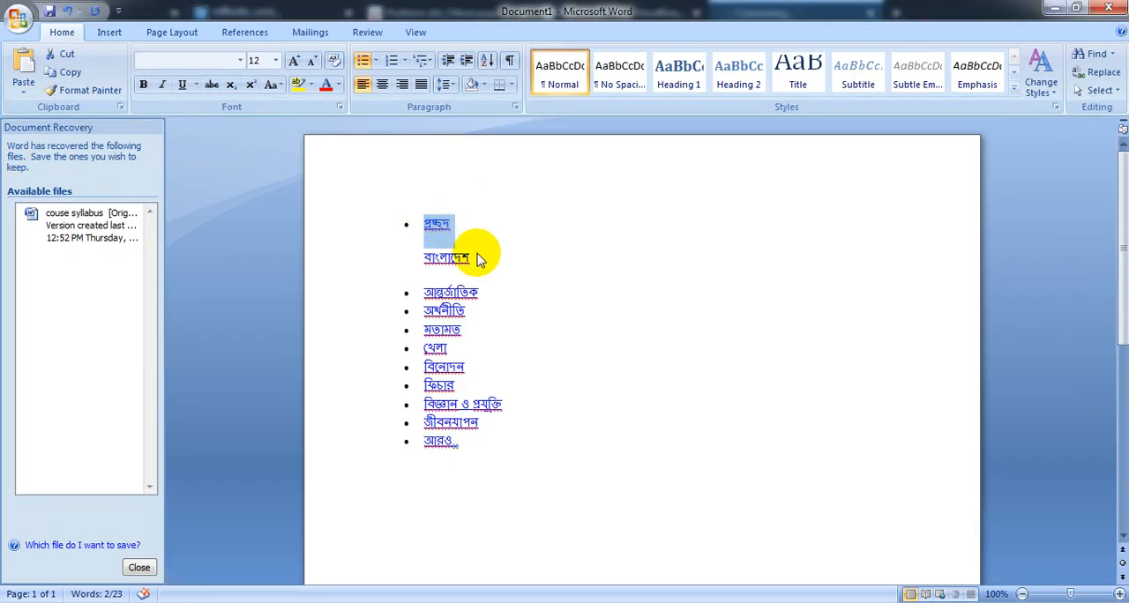
{"action": "right_click", "coordinate": [445, 227]}
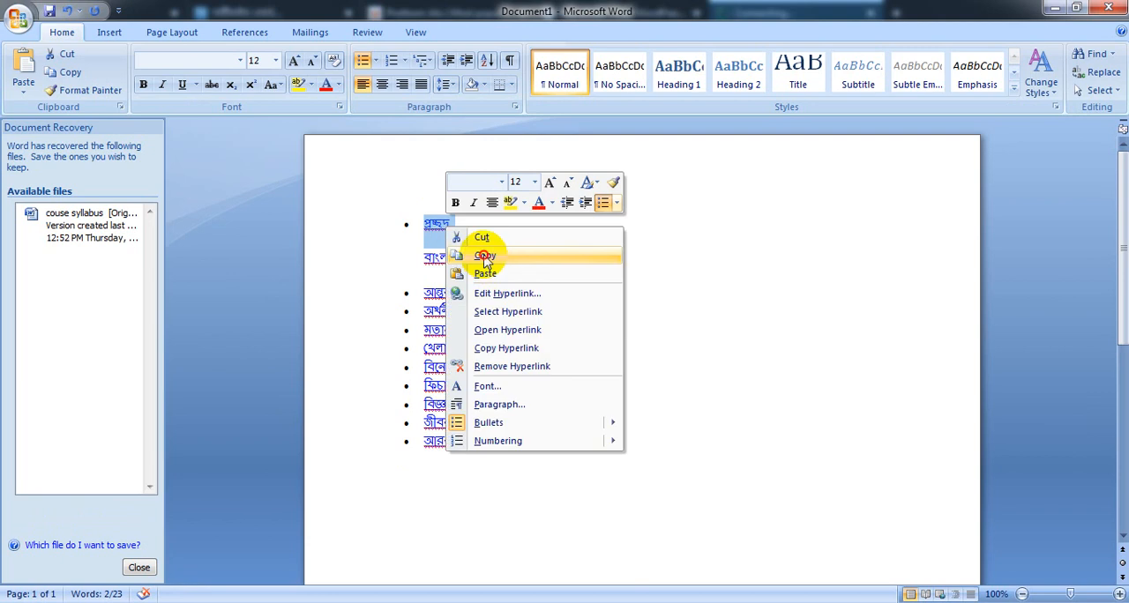
{"action": "left_click", "coordinate": [485, 256]}
{"action": "left_click", "coordinate": [1054, 7]}
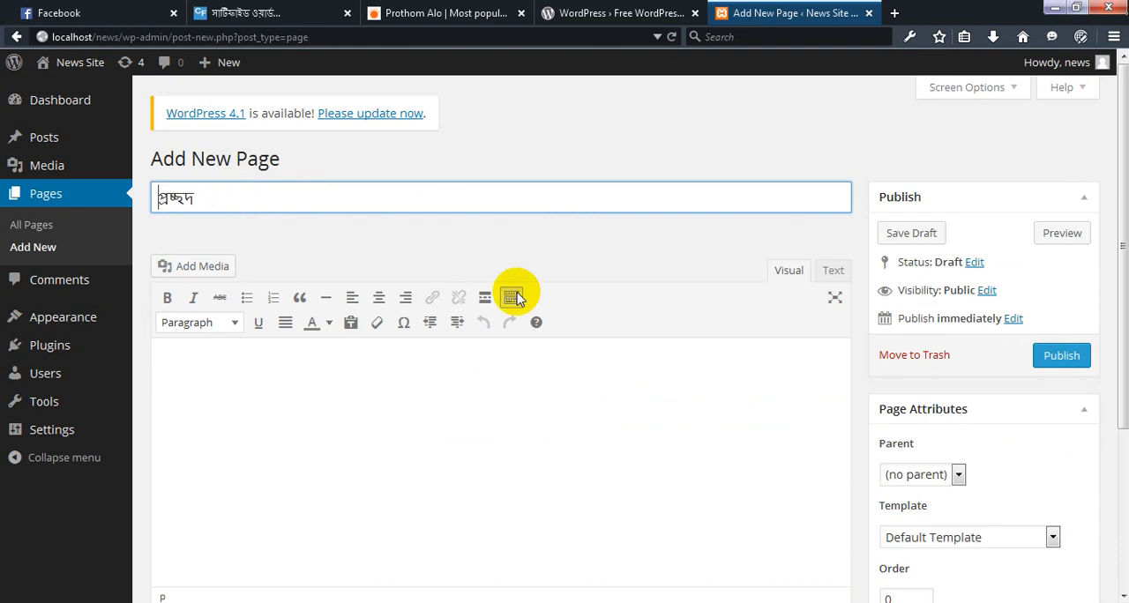
Publish the new page titled প্রচ্ছদ with no parent and the Default Template
{"action": "left_click", "coordinate": [1055, 358]}
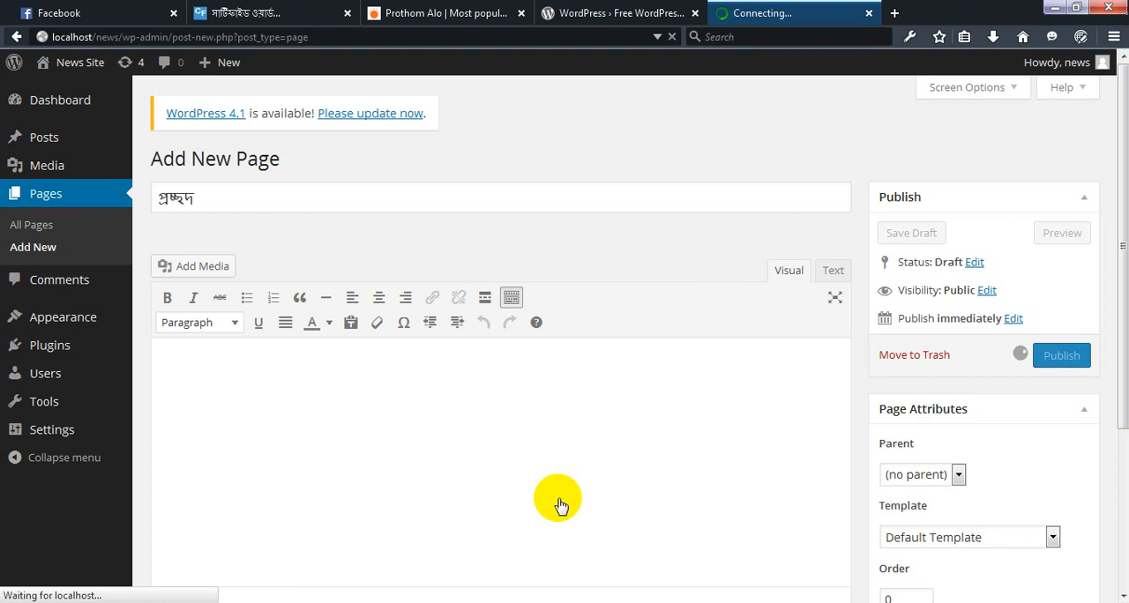
{"action": "scroll", "coordinate": [557, 493], "scroll_direction": "down", "scroll_amount": 2}
{"action": "scroll", "coordinate": [604, 466], "scroll_direction": "down", "scroll_amount": 3}
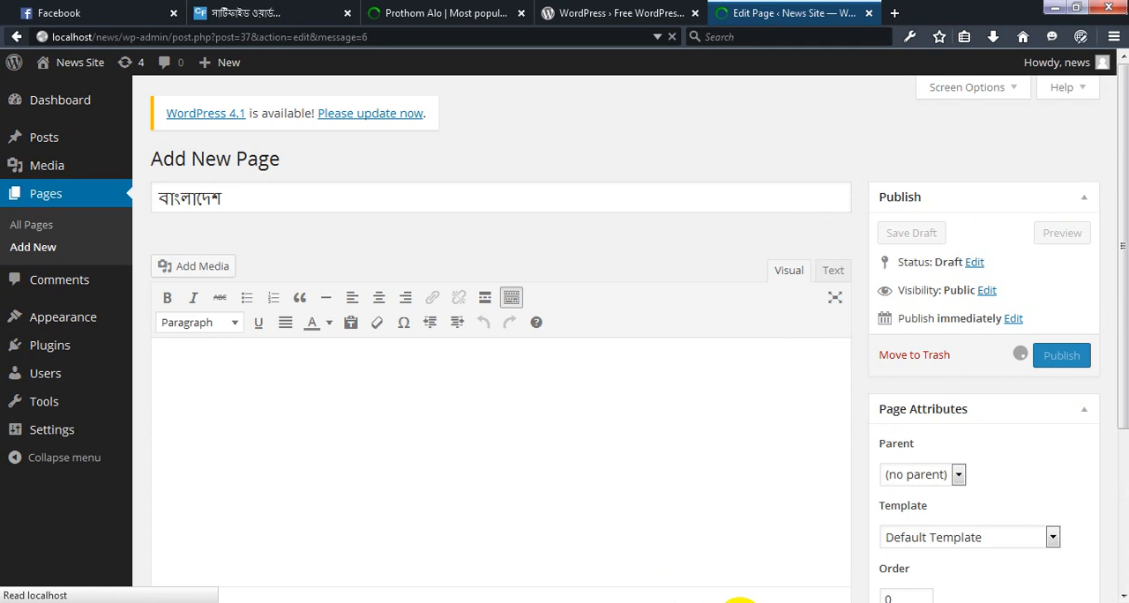
Copy the আন্তর্জাতিক entry from the Word document's list and return to the WordPress page editor, minimizing Notepad
{"action": "left_click", "coordinate": [733, 602]}
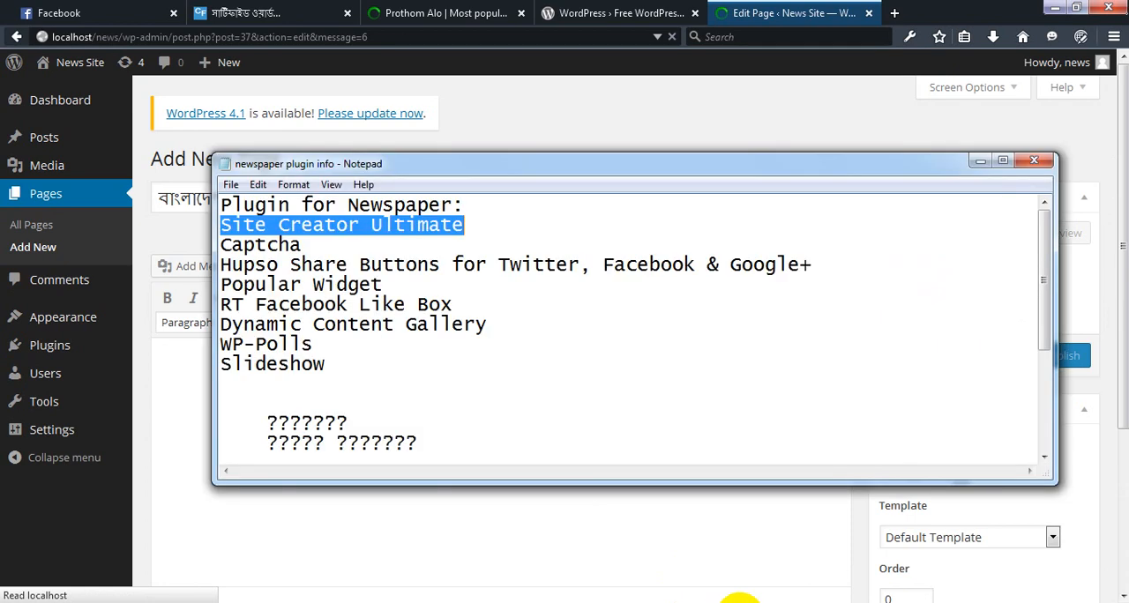
{"action": "left_click", "coordinate": [741, 602]}
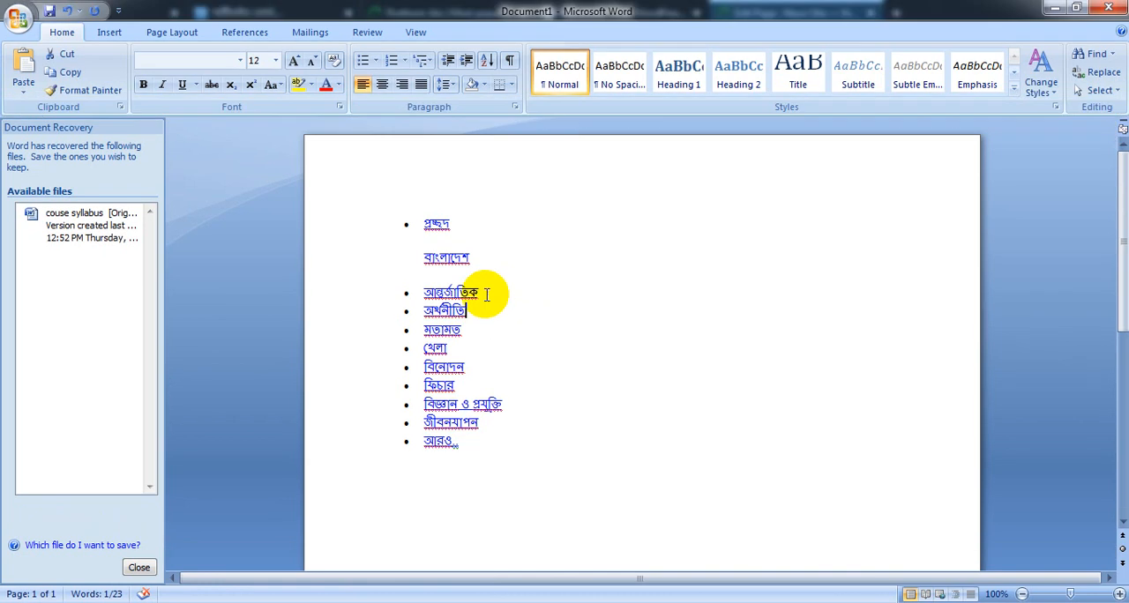
{"action": "double_click", "coordinate": [423, 291]}
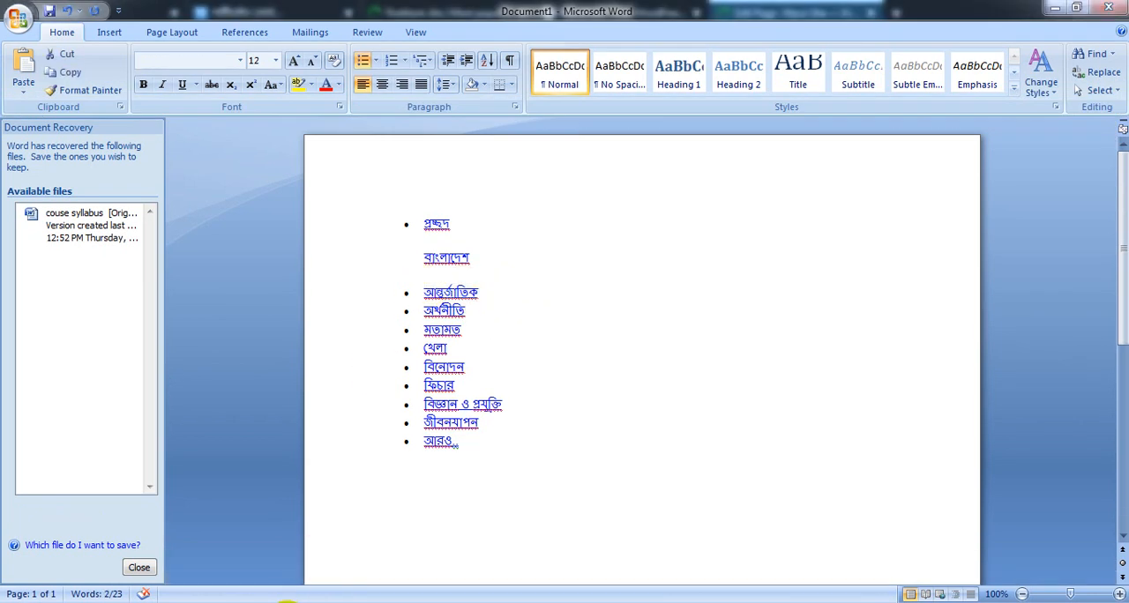
{"action": "left_click", "coordinate": [1054, 8]}
{"action": "left_click", "coordinate": [167, 359]}
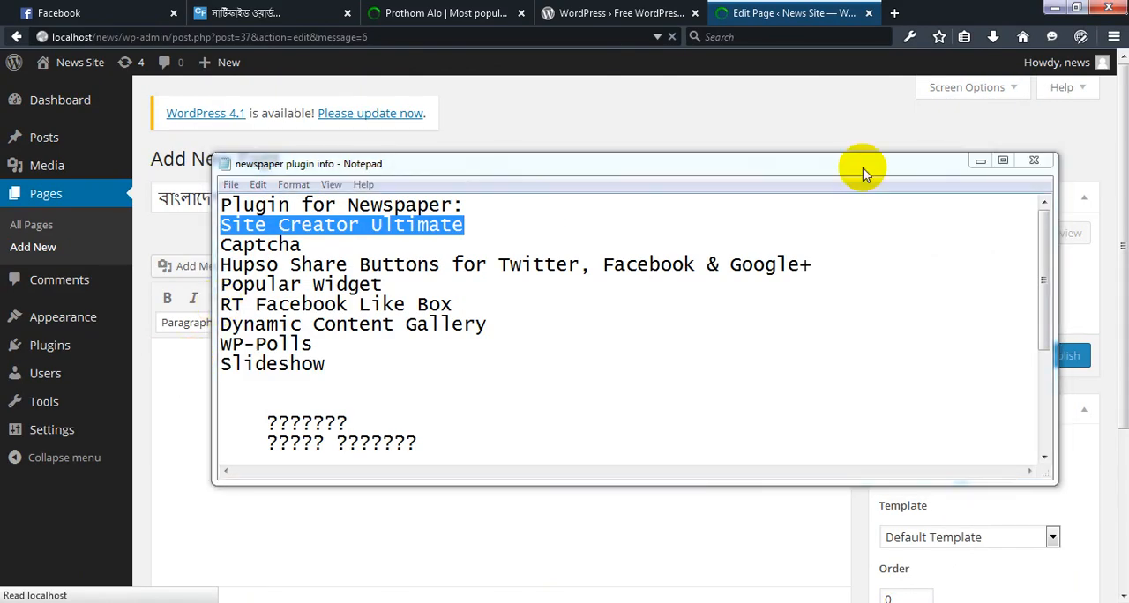
{"action": "left_click", "coordinate": [978, 162]}
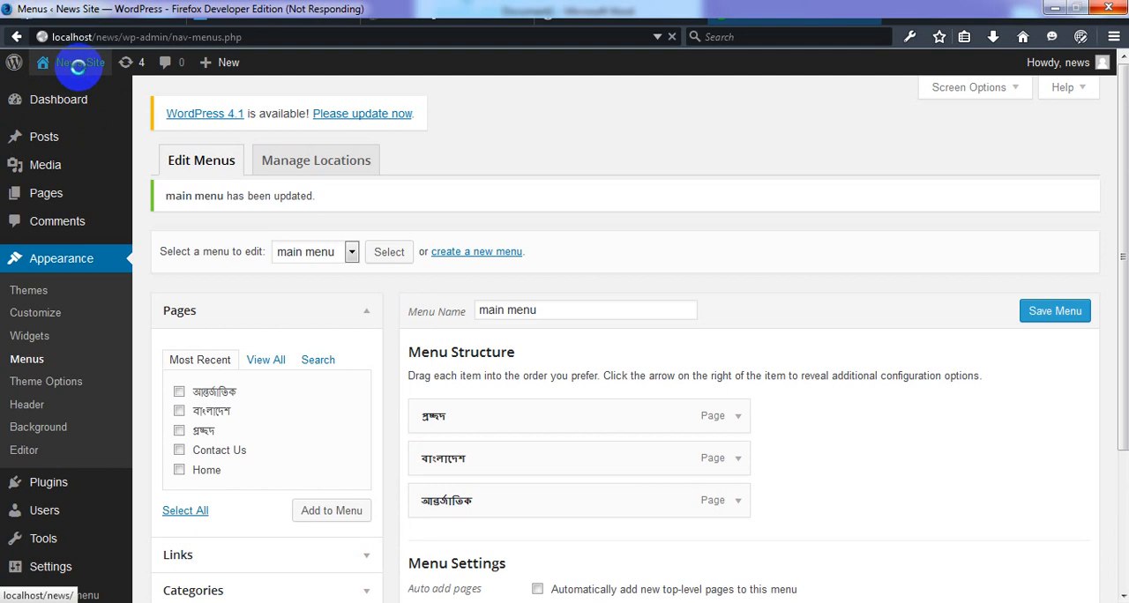
Open the theme Customizer and view the navigation bar on the News Site front page
{"action": "mouse_move", "coordinate": [80, 72]}
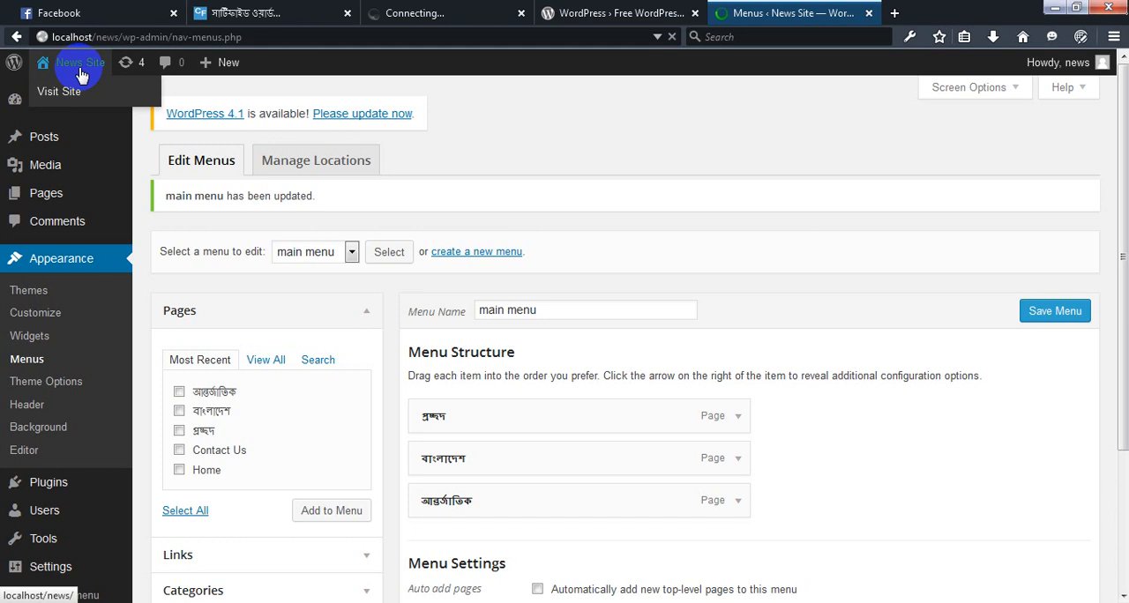
{"action": "left_click", "coordinate": [41, 316]}
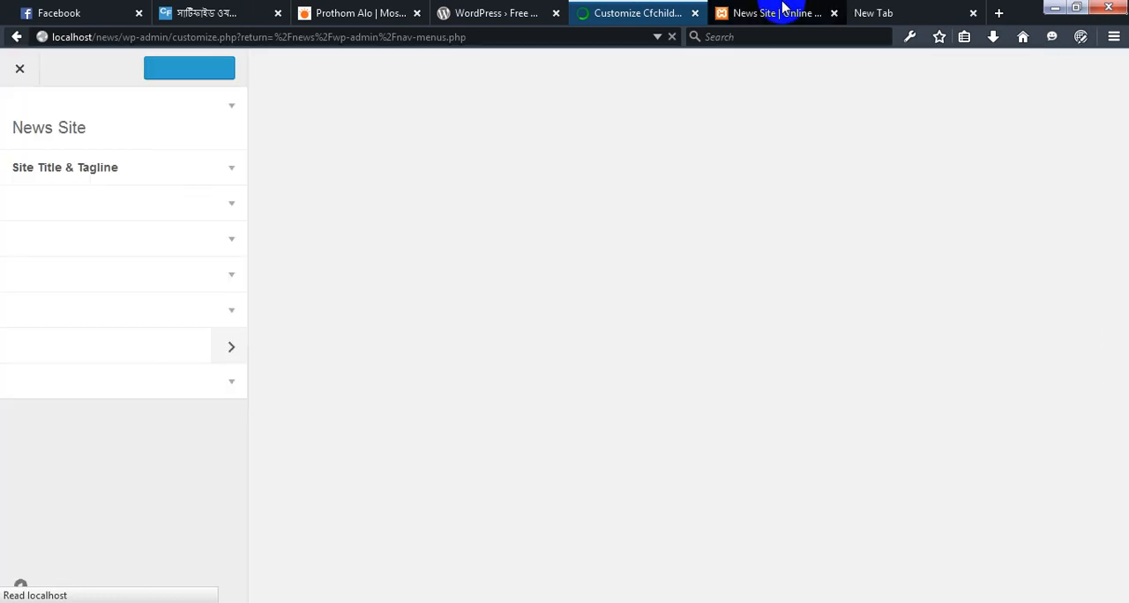
{"action": "left_click", "coordinate": [764, 11]}
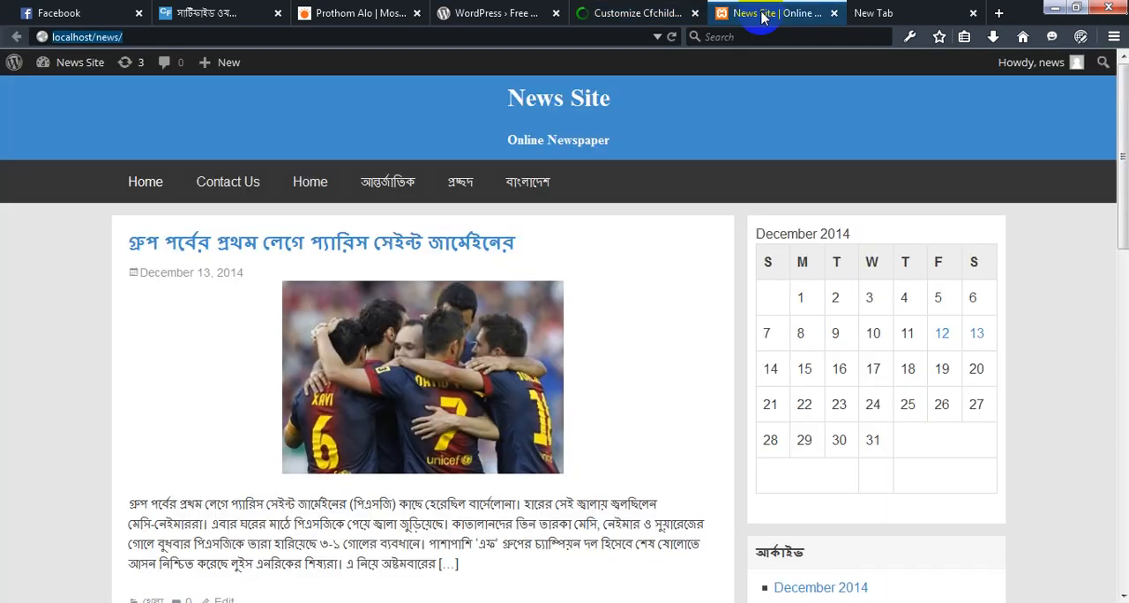
{"action": "left_click", "coordinate": [635, 12]}
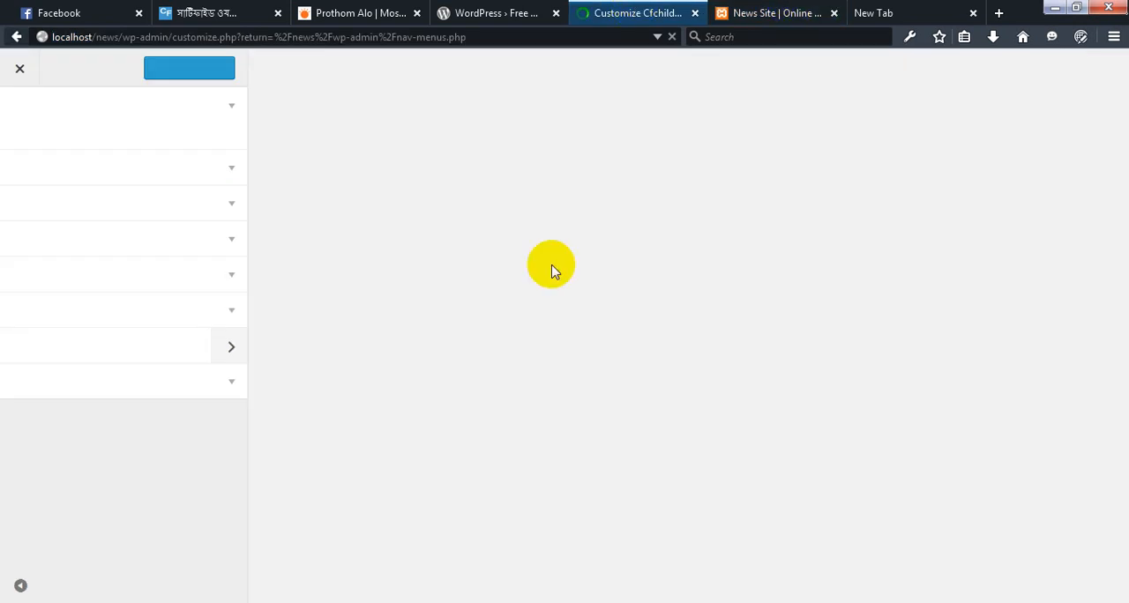
{"action": "key", "text": "ctrl+Tab"}
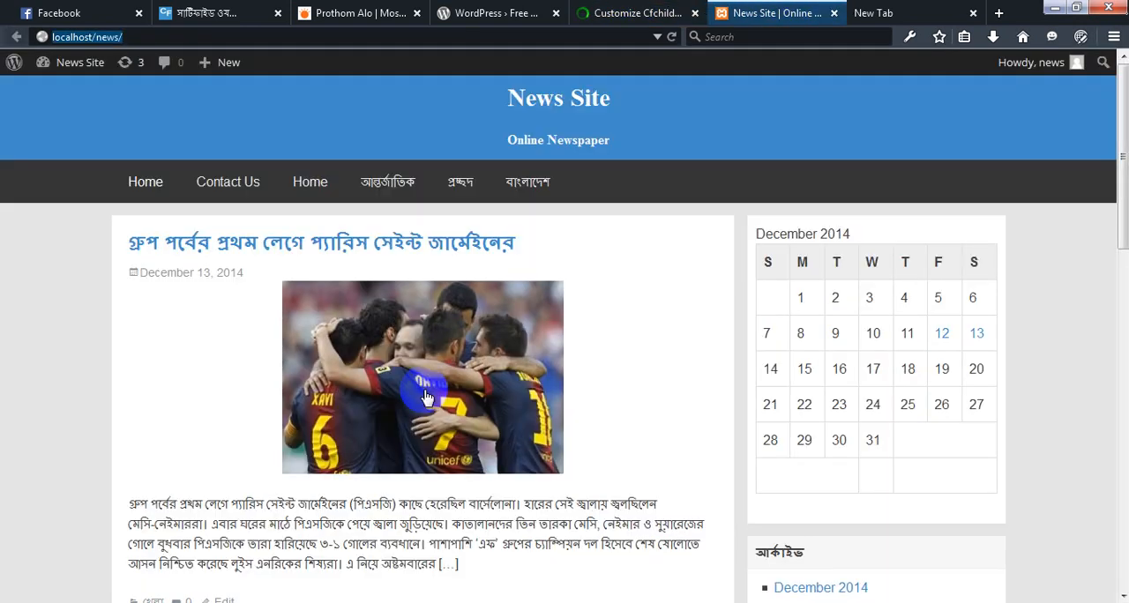
Assign main menu as the theme's Primary Menu in the Customizer's navigation settings, then save and publish
{"action": "left_click", "coordinate": [629, 7]}
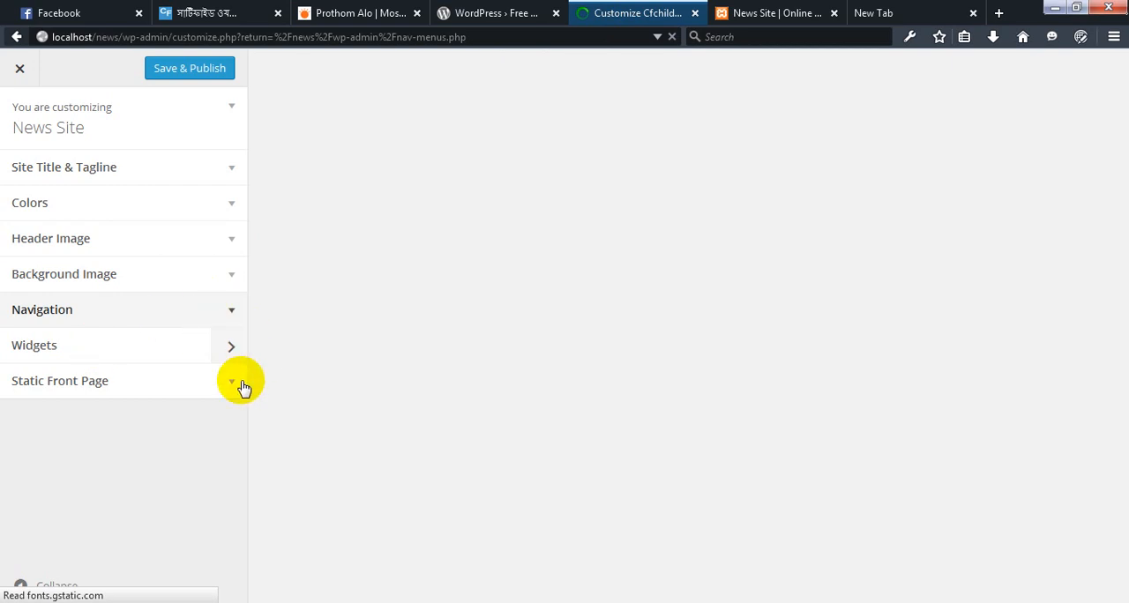
{"action": "left_click", "coordinate": [232, 312]}
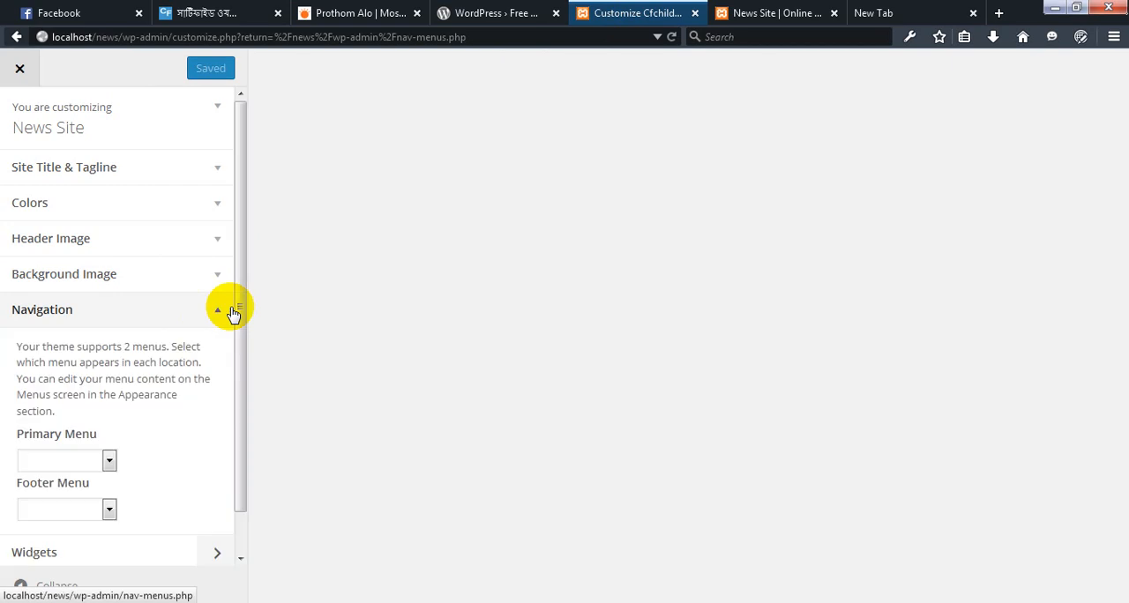
{"action": "left_click", "coordinate": [108, 462]}
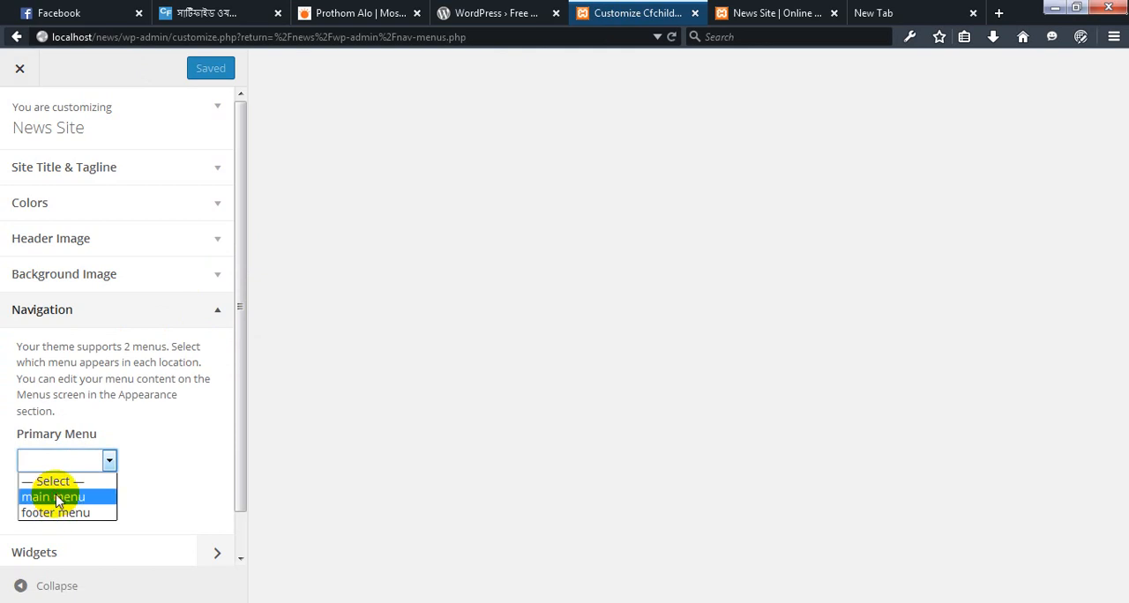
{"action": "left_click", "coordinate": [56, 498]}
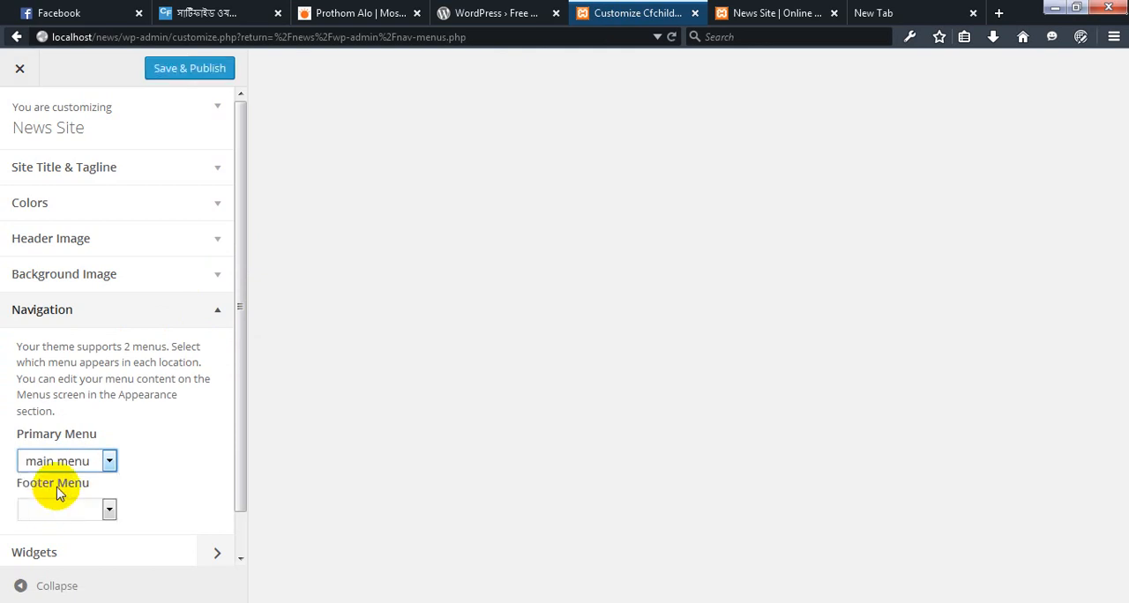
{"action": "left_click", "coordinate": [196, 86]}
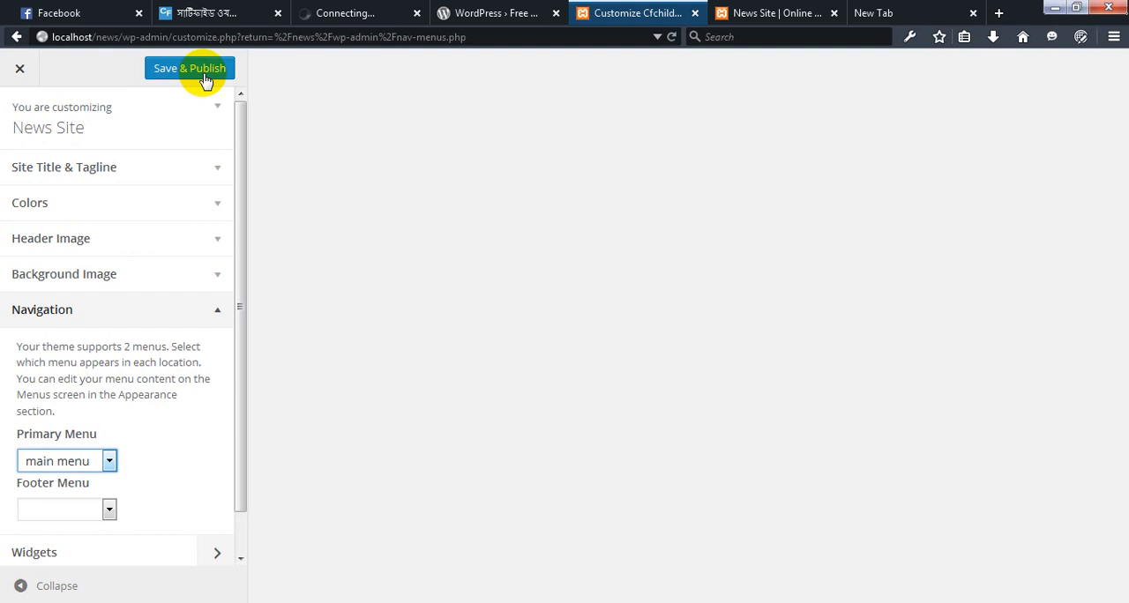
{"action": "left_click", "coordinate": [204, 69]}
{"action": "left_click", "coordinate": [206, 70]}
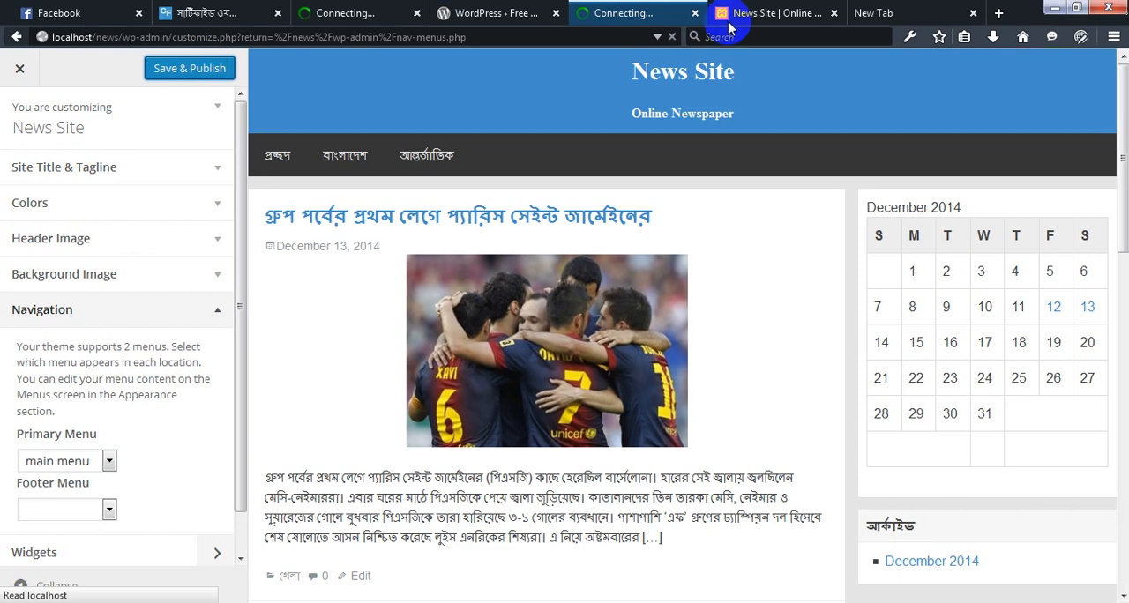
Reload the News Site front page and examine its navigation bar and the posts listed below
{"action": "left_click", "coordinate": [776, 11]}
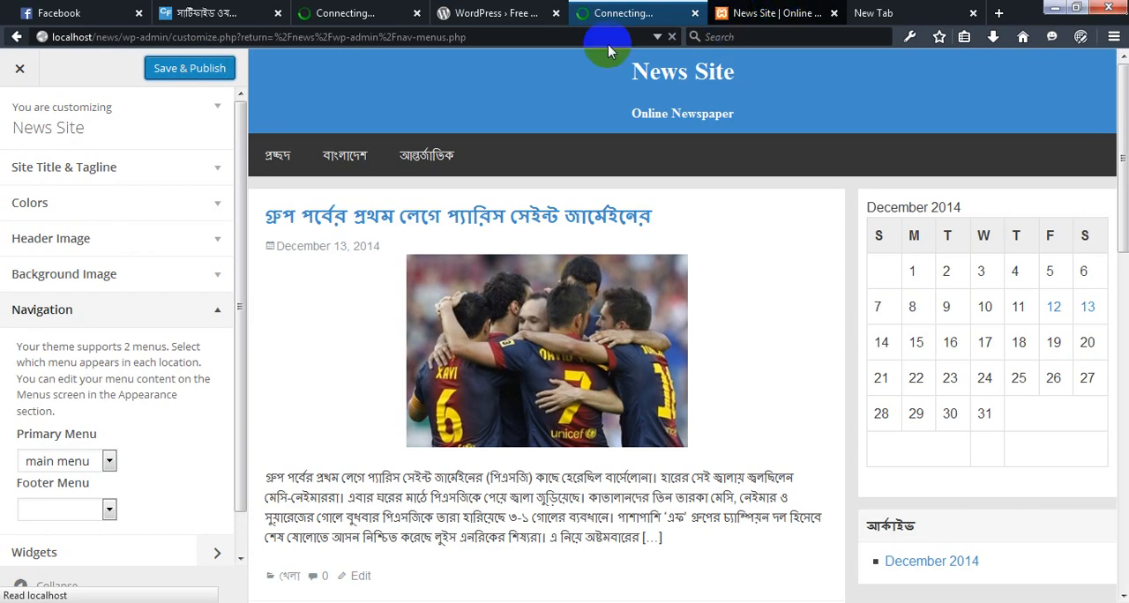
{"action": "left_click", "coordinate": [438, 37]}
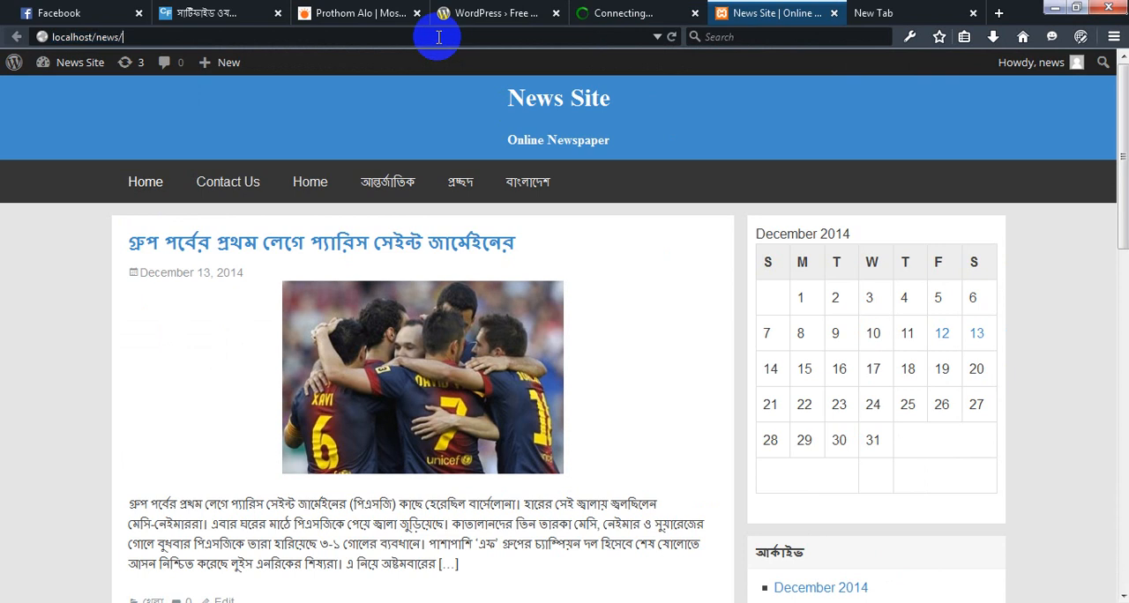
{"action": "key", "text": "Return"}
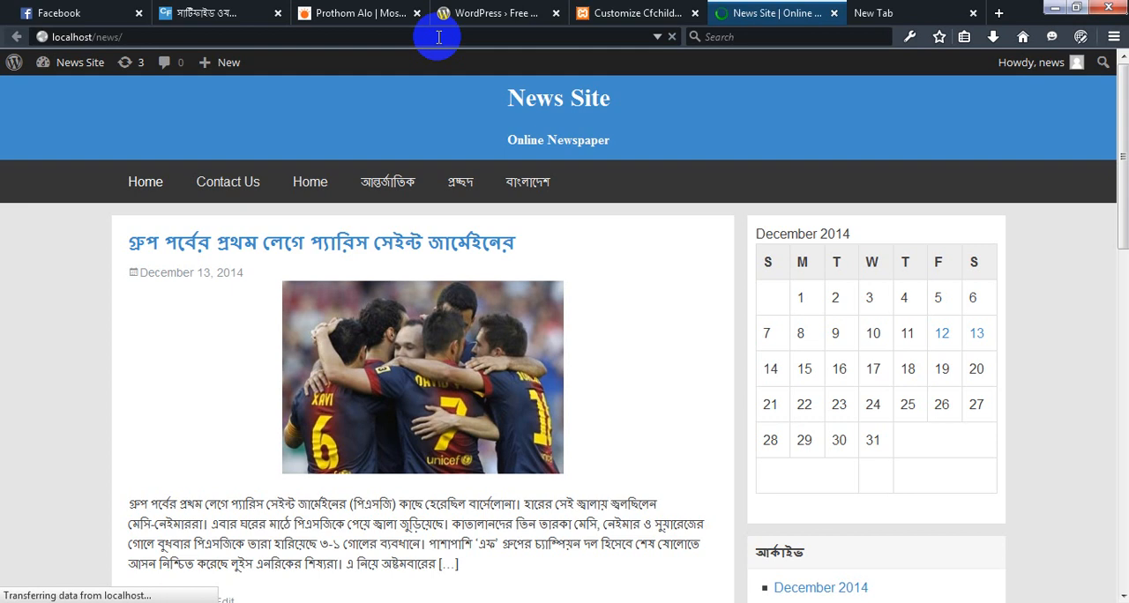
{"action": "left_click", "coordinate": [495, 261]}
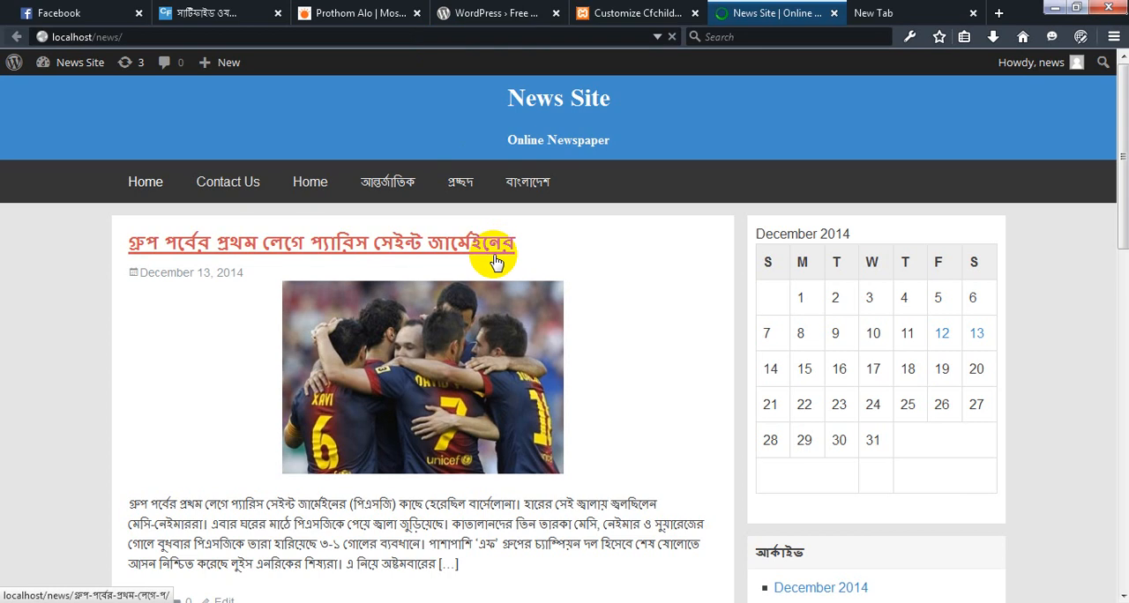
{"action": "left_click", "coordinate": [143, 187]}
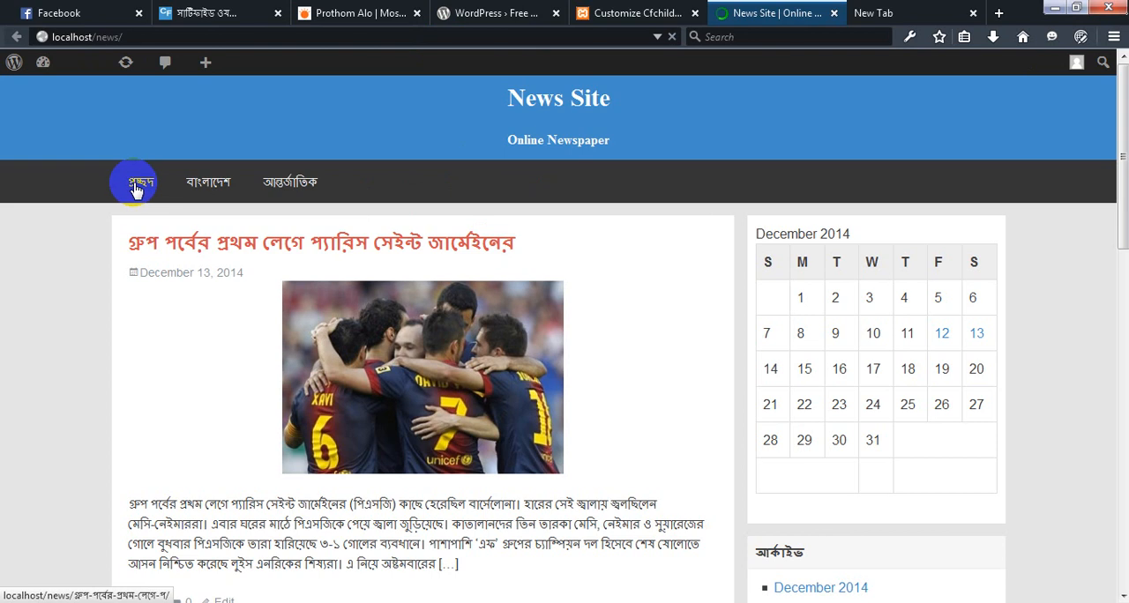
{"action": "left_click", "coordinate": [252, 189]}
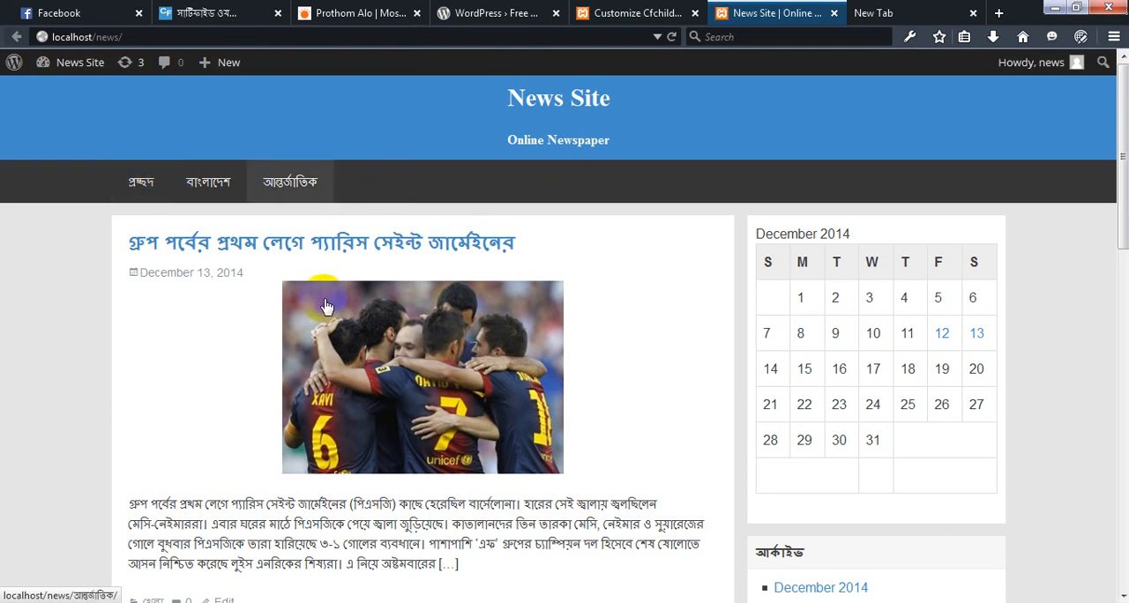
{"action": "scroll", "coordinate": [326, 307], "scroll_direction": "down", "scroll_amount": 3}
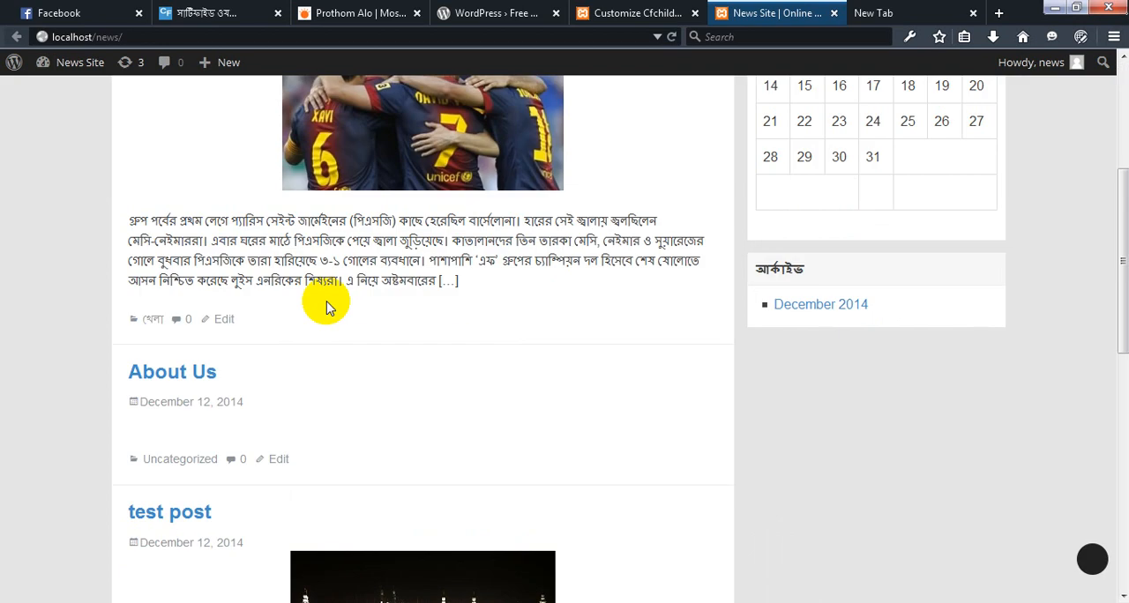
{"action": "scroll", "coordinate": [326, 307], "scroll_direction": "down", "scroll_amount": 4}
{"action": "scroll", "coordinate": [327, 311], "scroll_direction": "up", "scroll_amount": 8}
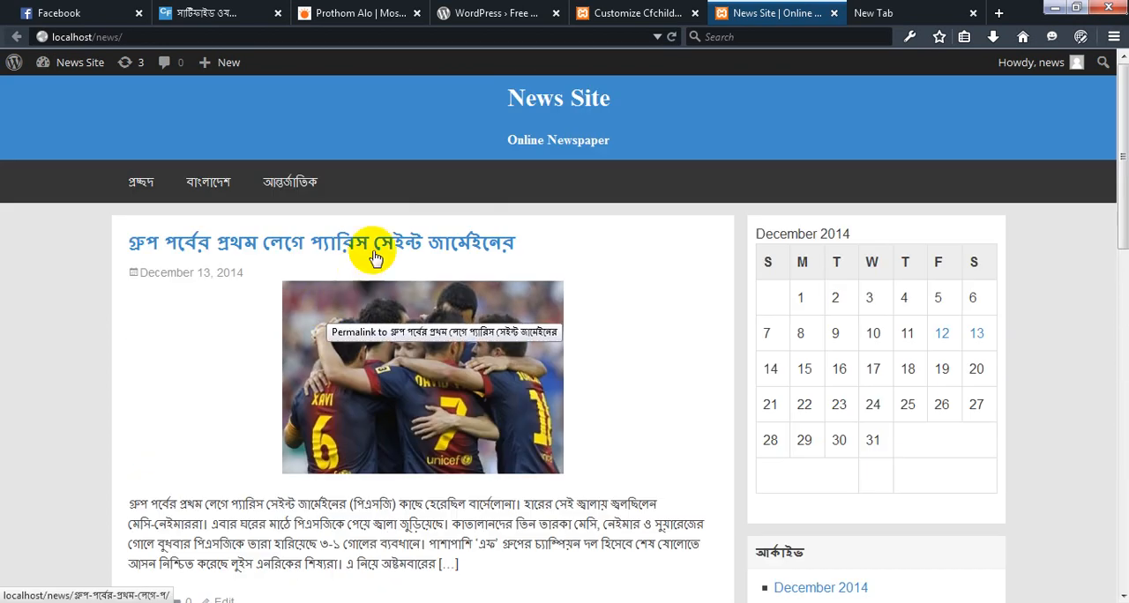
Close the theme Customizer and open the site's Reading settings
{"action": "left_click", "coordinate": [662, 7]}
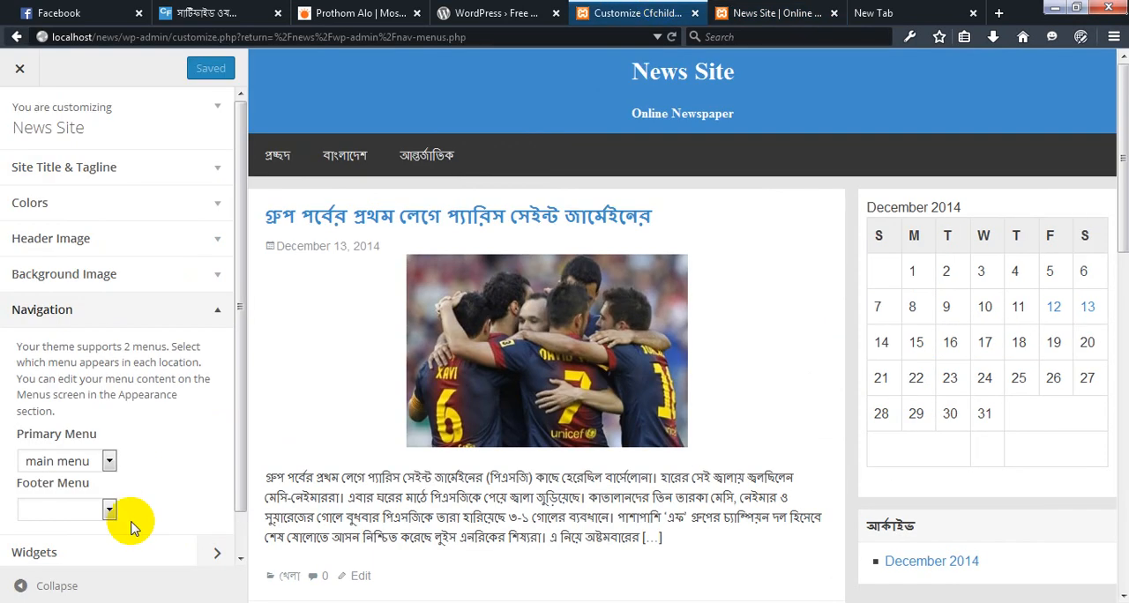
{"action": "scroll", "coordinate": [130, 526], "scroll_direction": "down", "scroll_amount": 1}
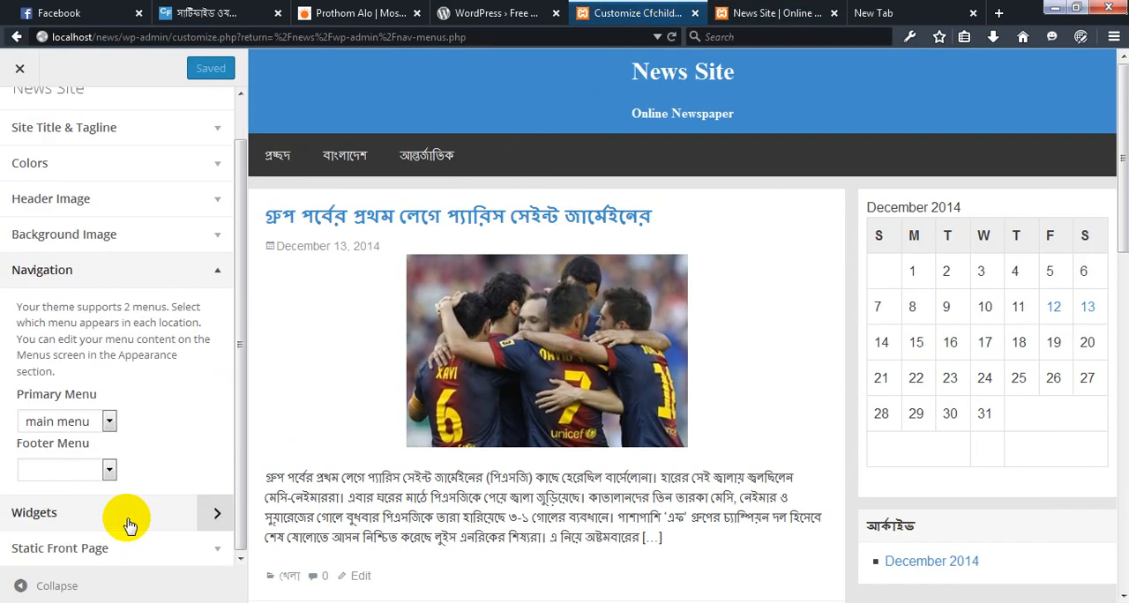
{"action": "left_click", "coordinate": [16, 71]}
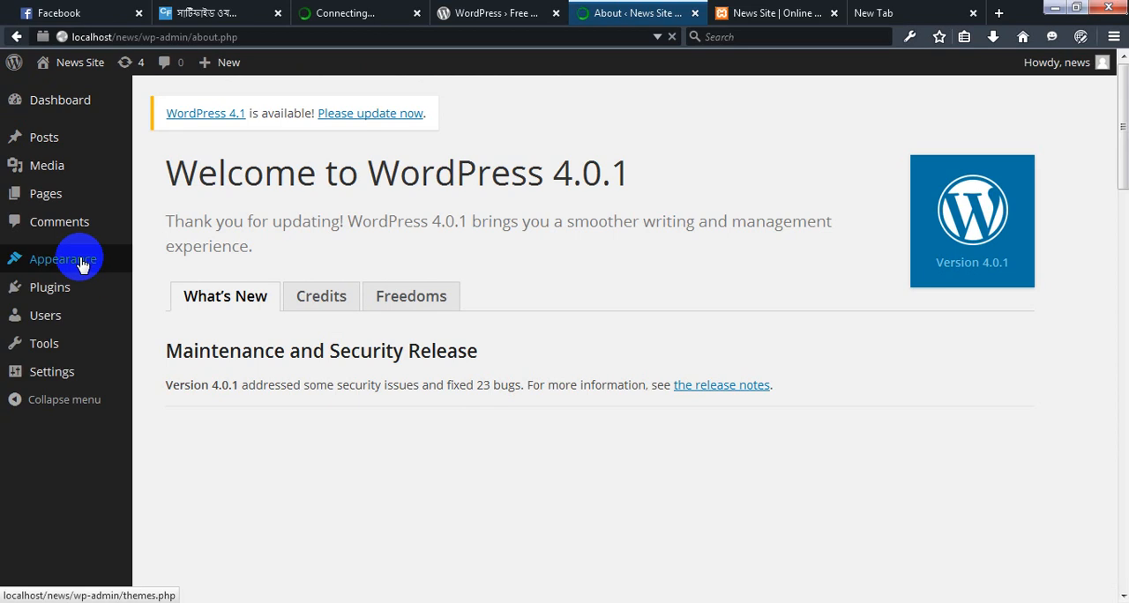
{"action": "mouse_move", "coordinate": [81, 264]}
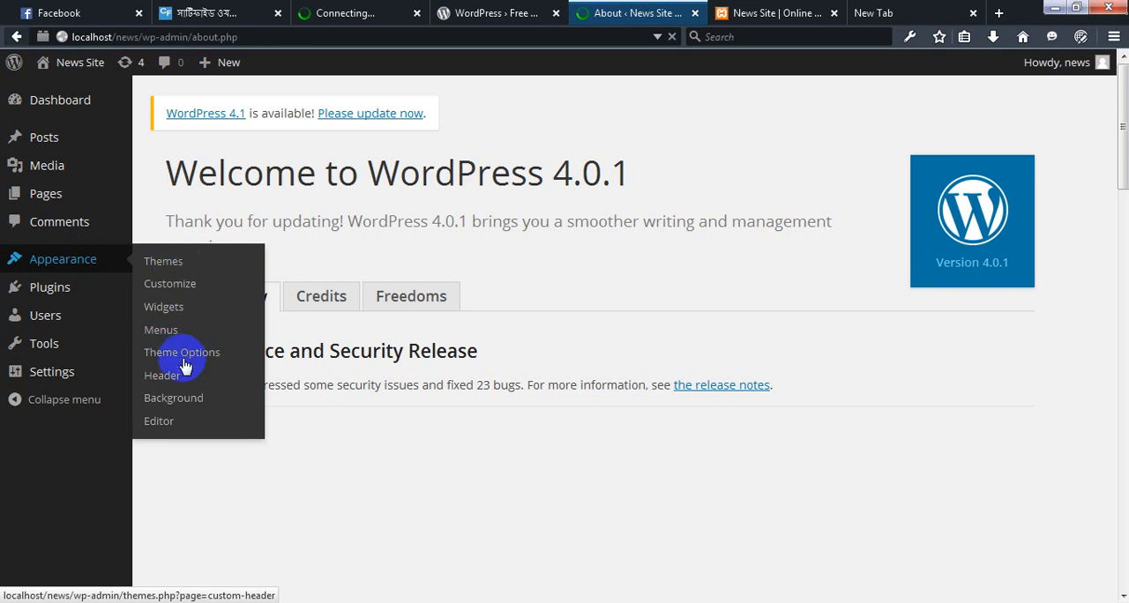
{"action": "left_click", "coordinate": [162, 426]}
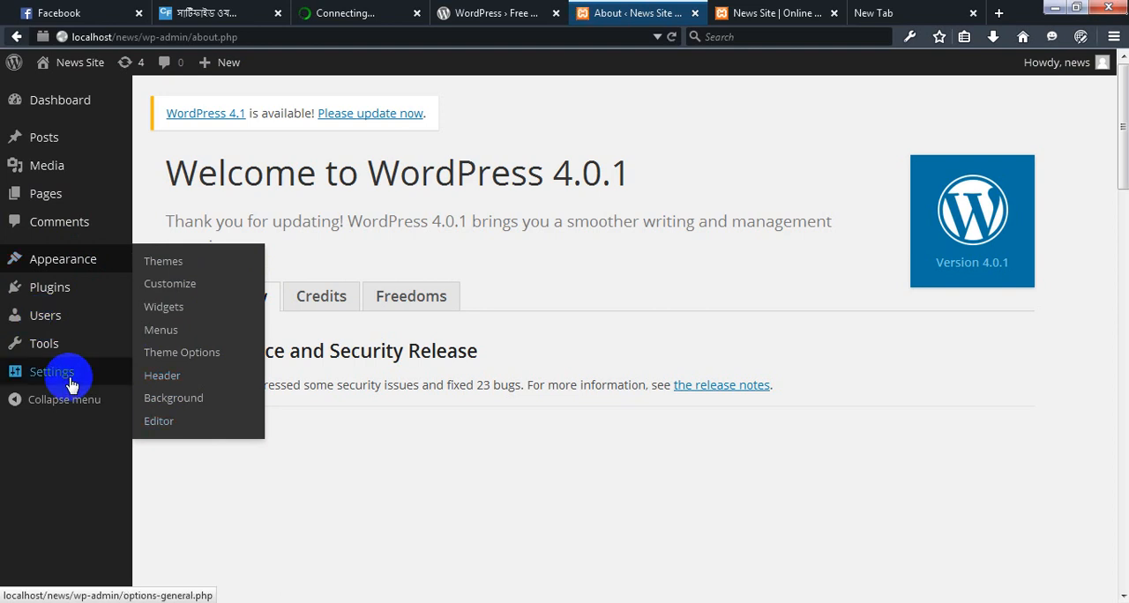
{"action": "mouse_move", "coordinate": [71, 379]}
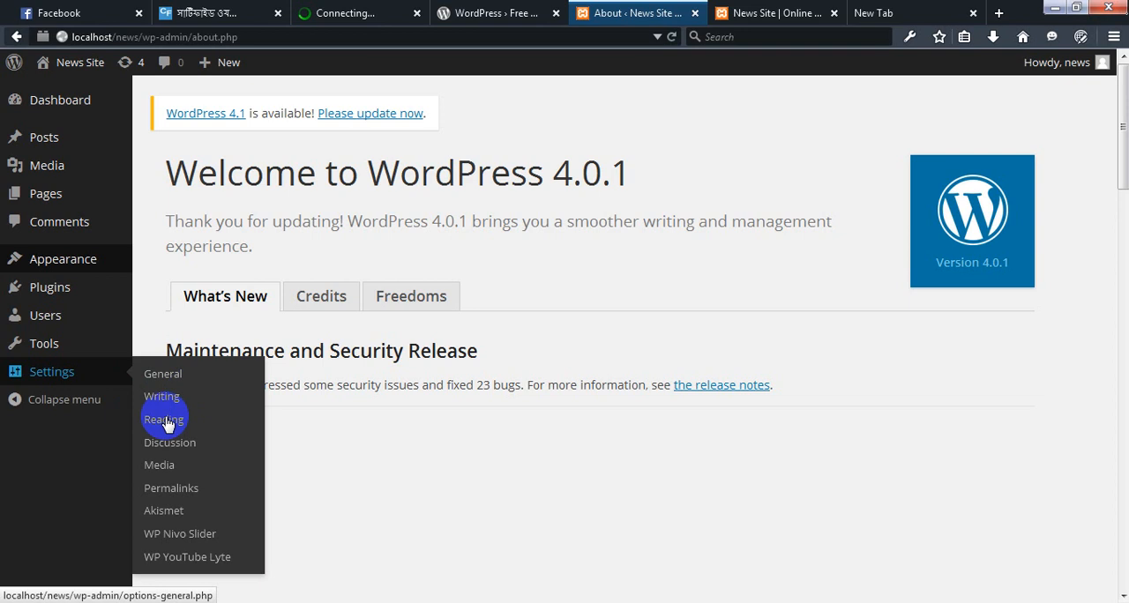
{"action": "left_click", "coordinate": [165, 421]}
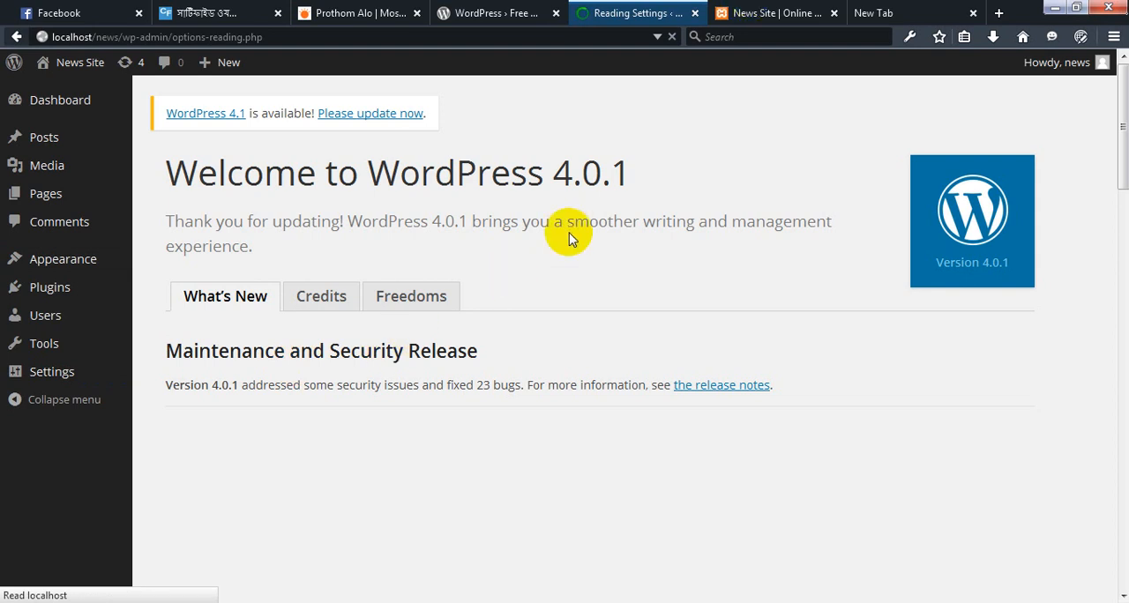
{"action": "left_click", "coordinate": [746, 15]}
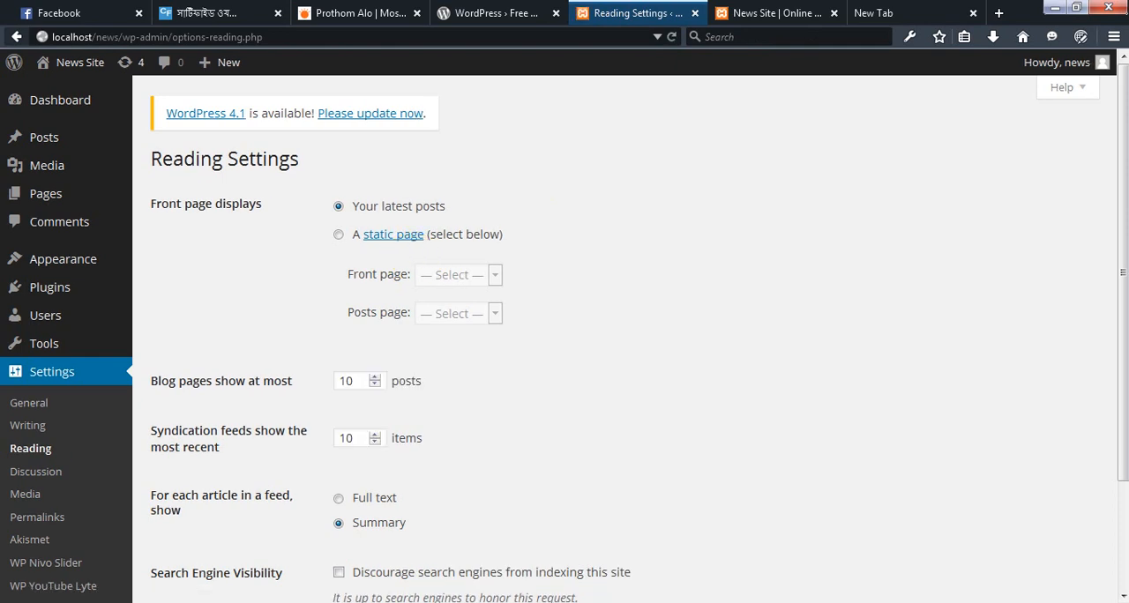
Set the front page to display the static page প্রচ্ছদ and save the reading settings
{"action": "left_click", "coordinate": [339, 235]}
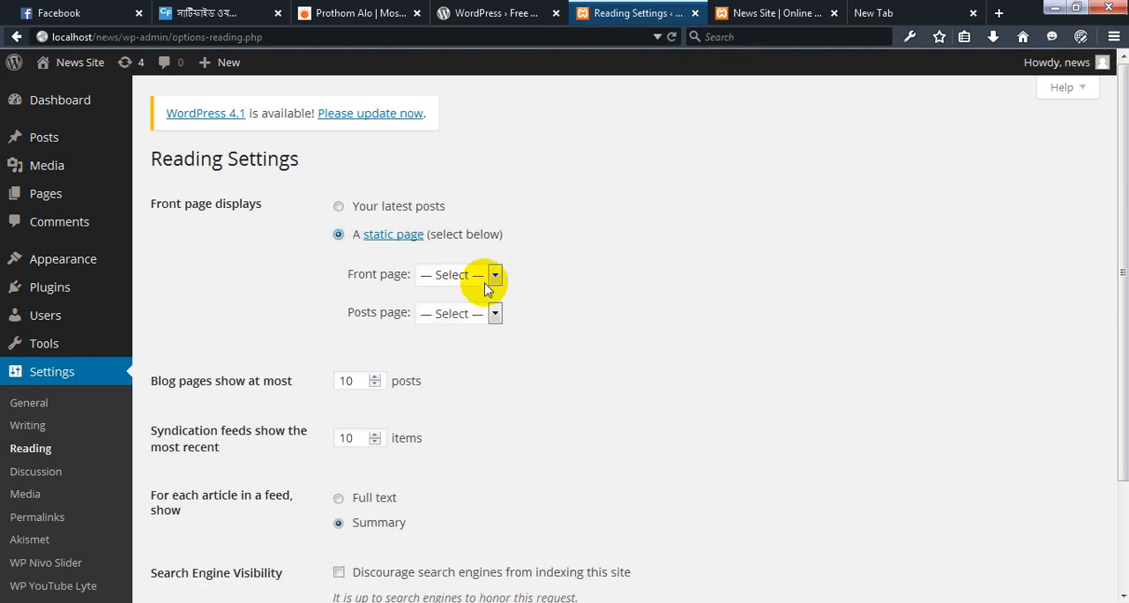
{"action": "left_click", "coordinate": [484, 281]}
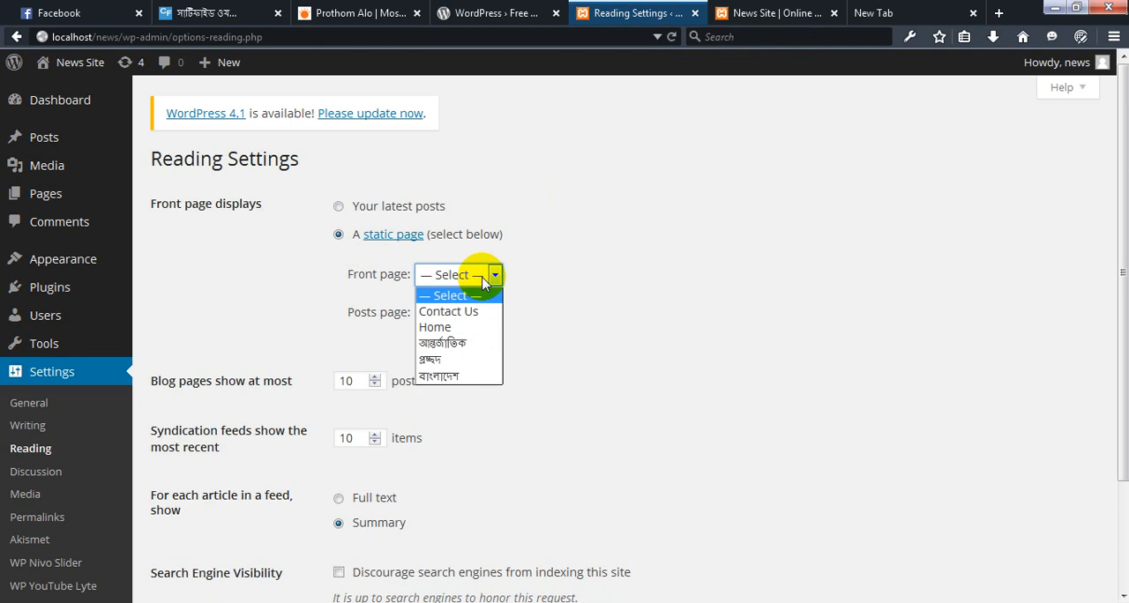
{"action": "left_click", "coordinate": [444, 359]}
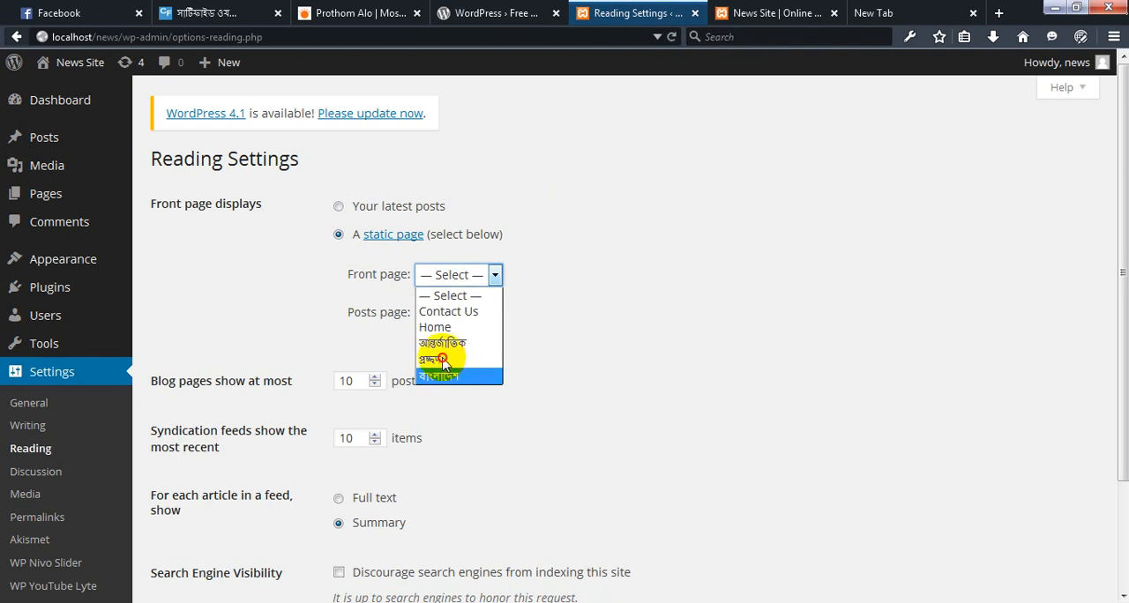
{"action": "left_click", "coordinate": [444, 360]}
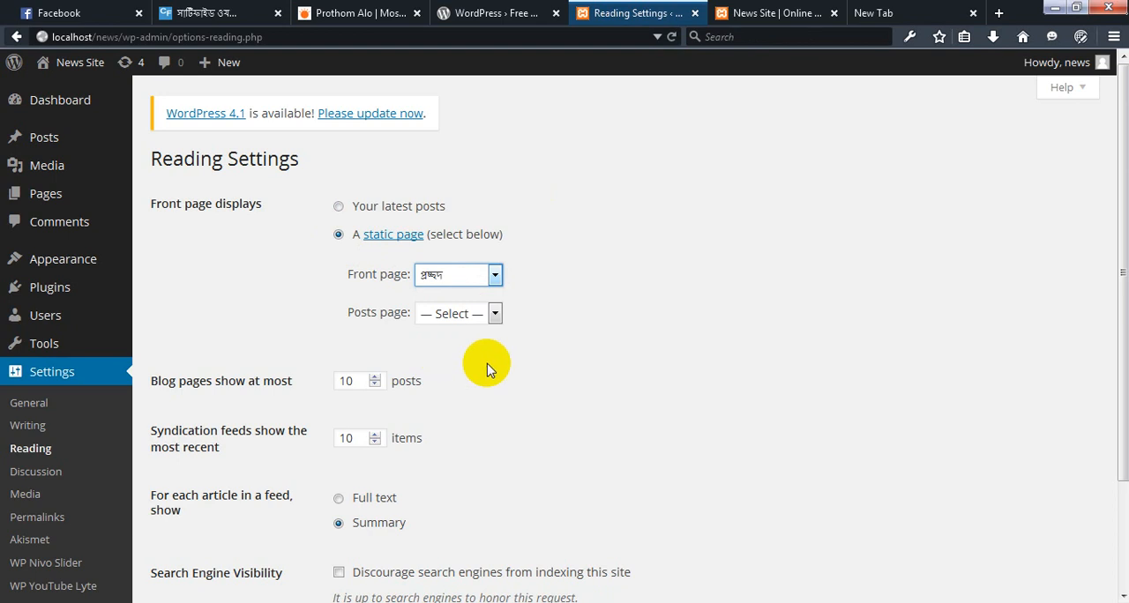
{"action": "scroll", "coordinate": [490, 368], "scroll_direction": "down", "scroll_amount": 3}
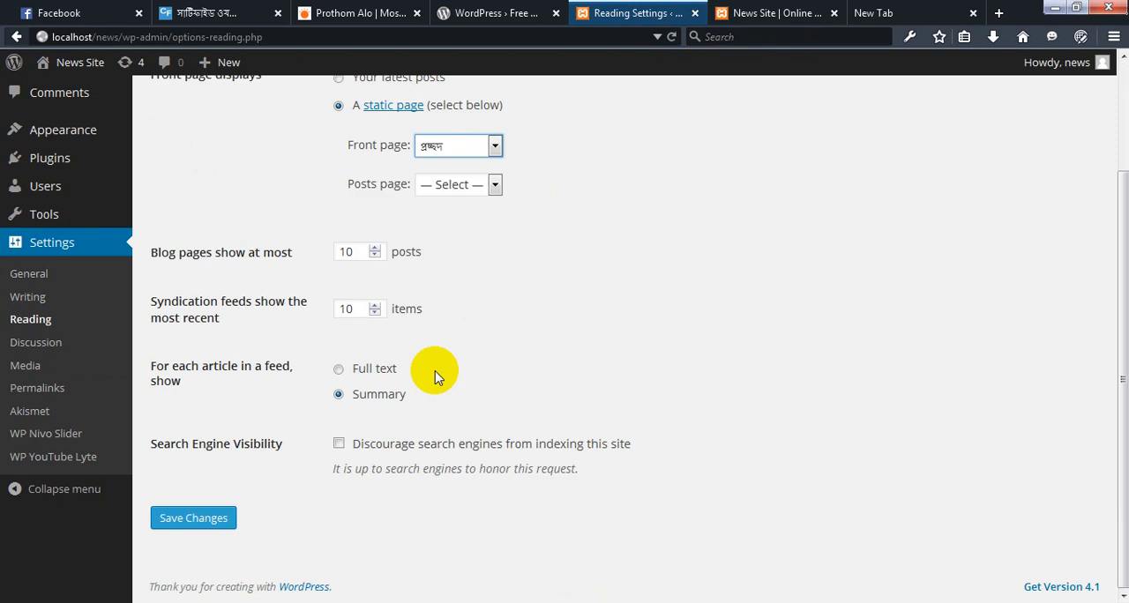
{"action": "left_click", "coordinate": [200, 522]}
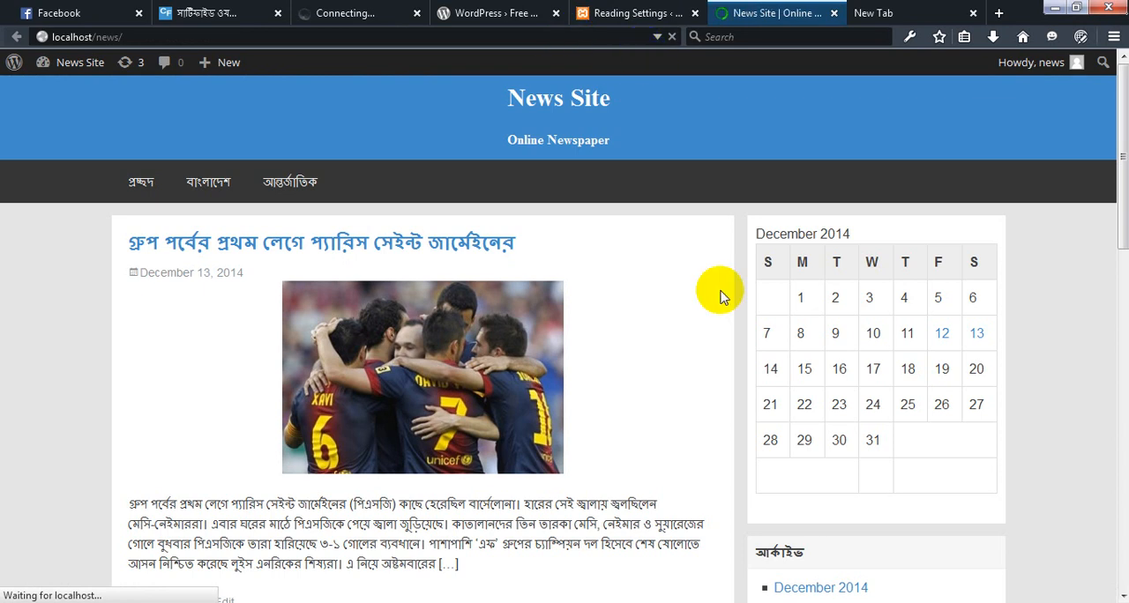
Open প্রচ্ছদ from the News Site navigation bar and examine the page from its heading down to the comment form
{"action": "left_click", "coordinate": [455, 300]}
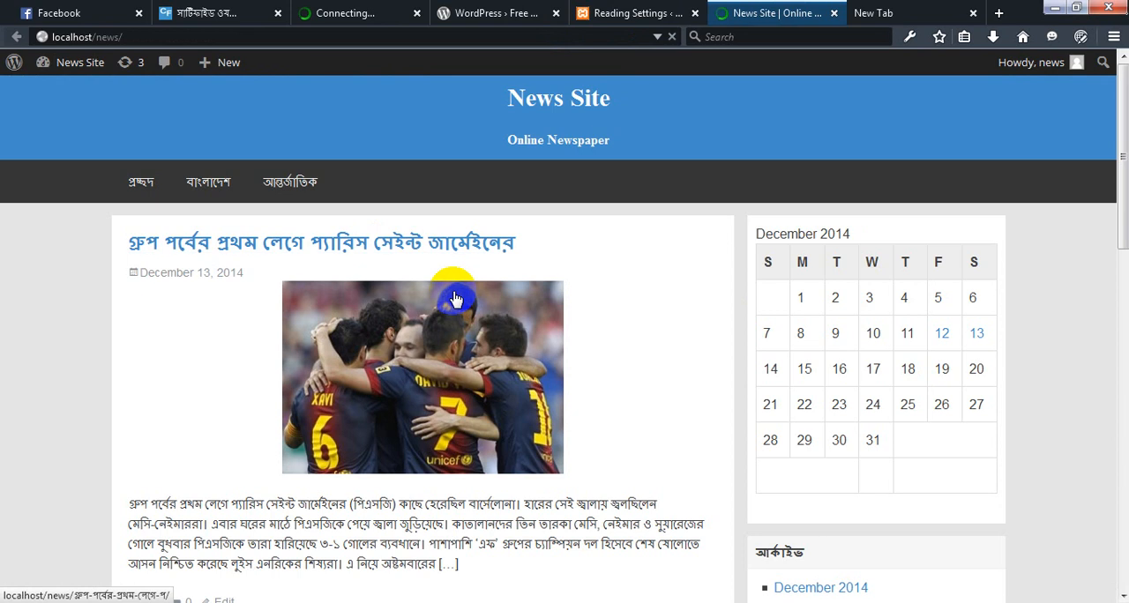
{"action": "left_click", "coordinate": [140, 187]}
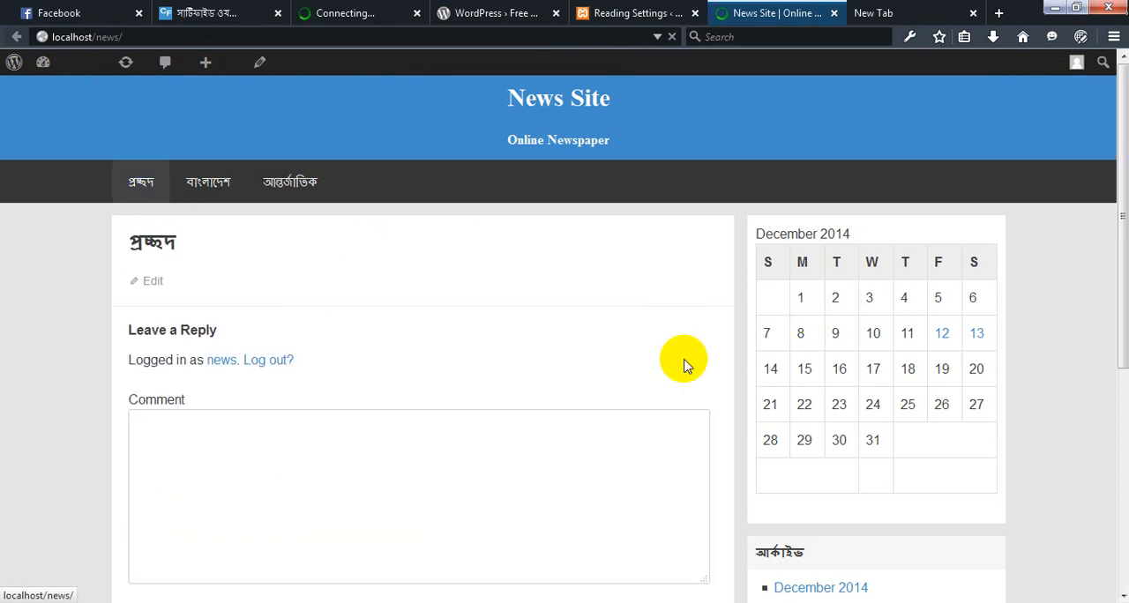
{"action": "scroll", "coordinate": [757, 388], "scroll_direction": "down", "scroll_amount": 2}
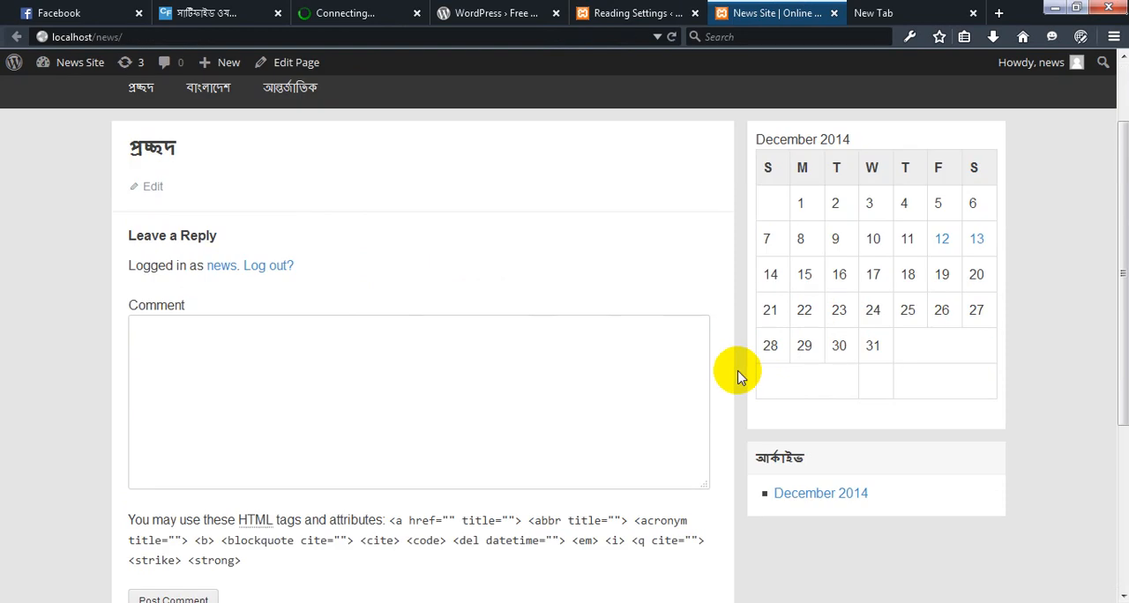
{"action": "scroll", "coordinate": [739, 377], "scroll_direction": "down", "scroll_amount": 3}
{"action": "scroll", "coordinate": [342, 268], "scroll_direction": "up", "scroll_amount": 4}
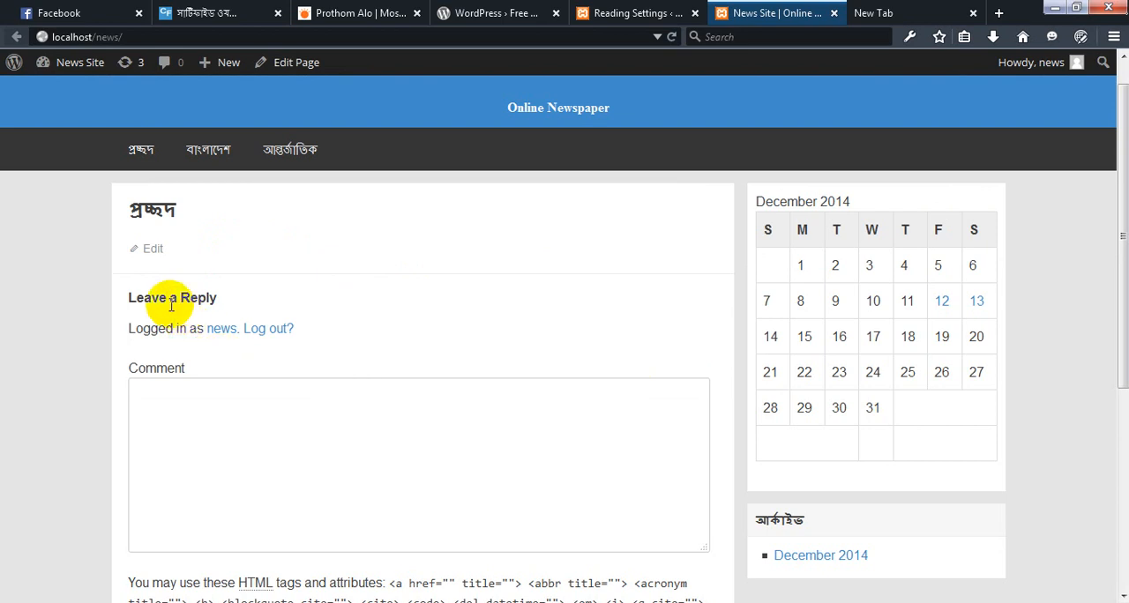
{"action": "scroll", "coordinate": [154, 300], "scroll_direction": "down", "scroll_amount": 1}
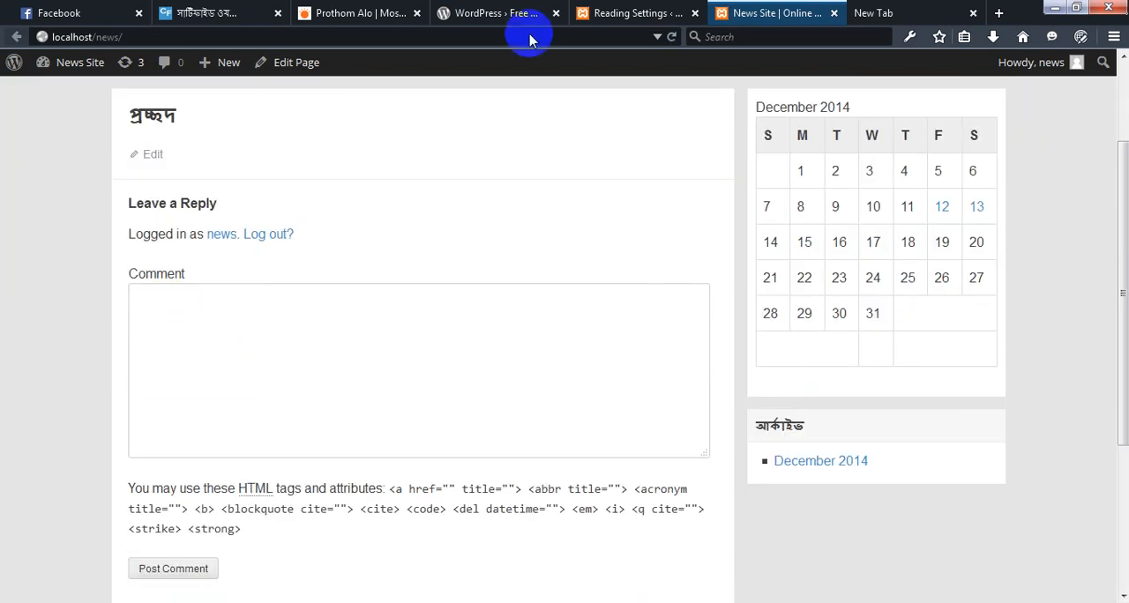
Open the page for adding new plugins and review the list of newspaper plugins in the Notepad file newspaper plugin info
{"action": "left_click", "coordinate": [648, 12]}
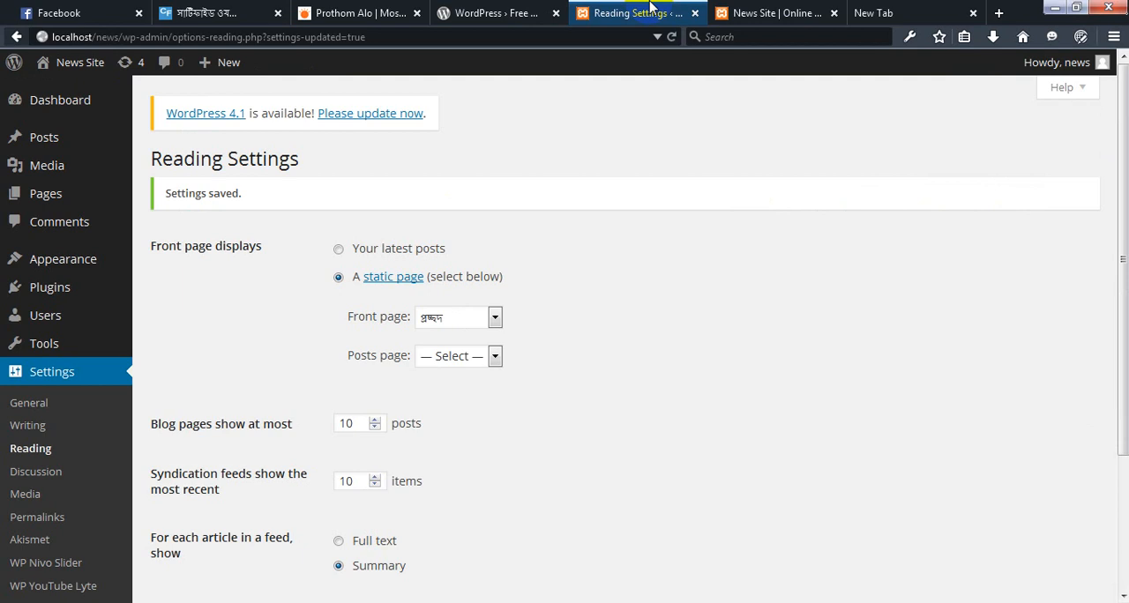
{"action": "left_click", "coordinate": [56, 297]}
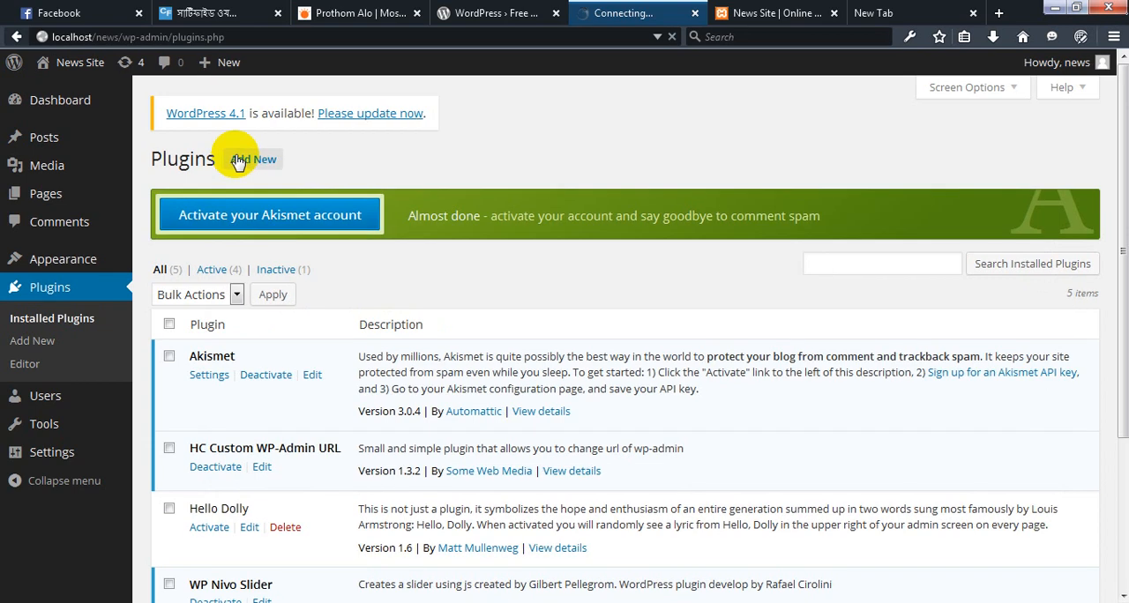
{"action": "key", "text": "alt+Tab"}
{"action": "left_click_drag", "start_coordinate": [353, 379], "coordinate": [224, 197]}
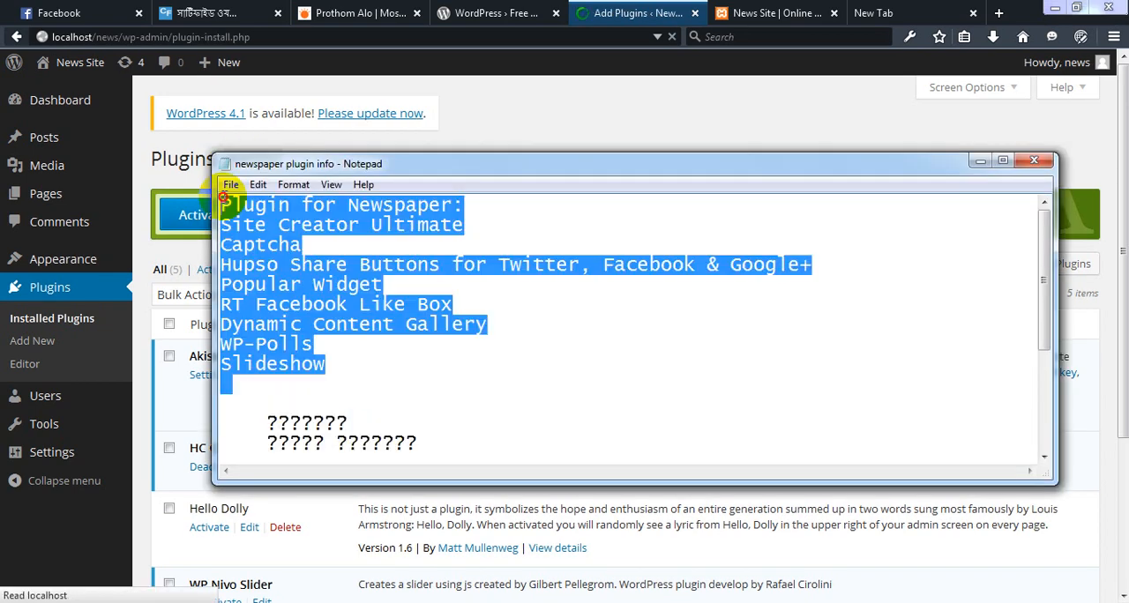
{"action": "left_click", "coordinate": [290, 247]}
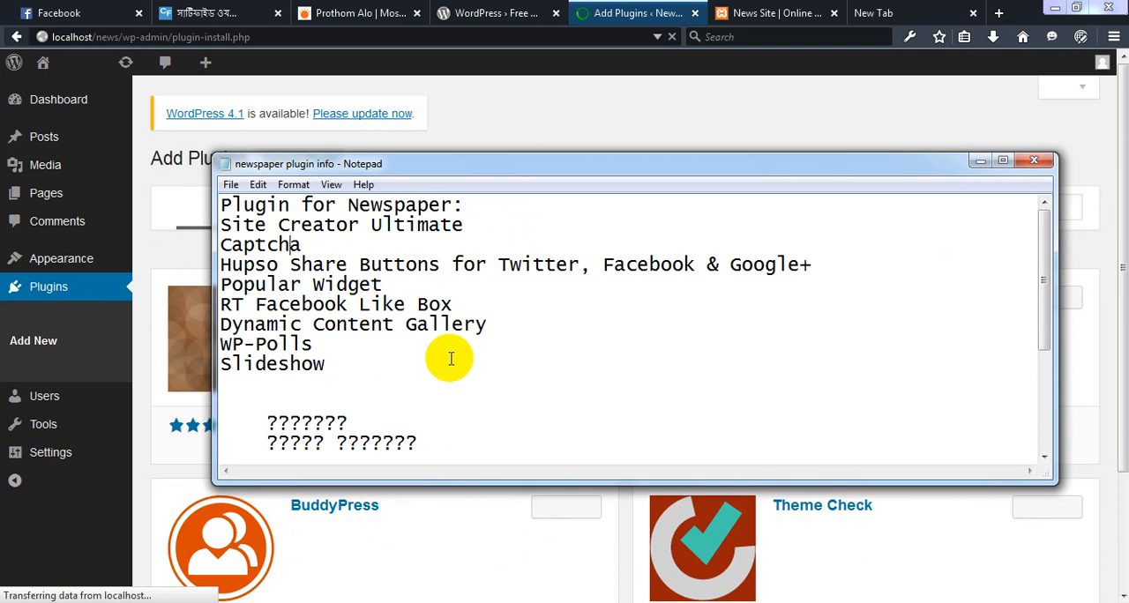
Look over the WordPress course outline and the News Site front page, and return to the Add Plugins page
{"action": "left_click", "coordinate": [234, 7]}
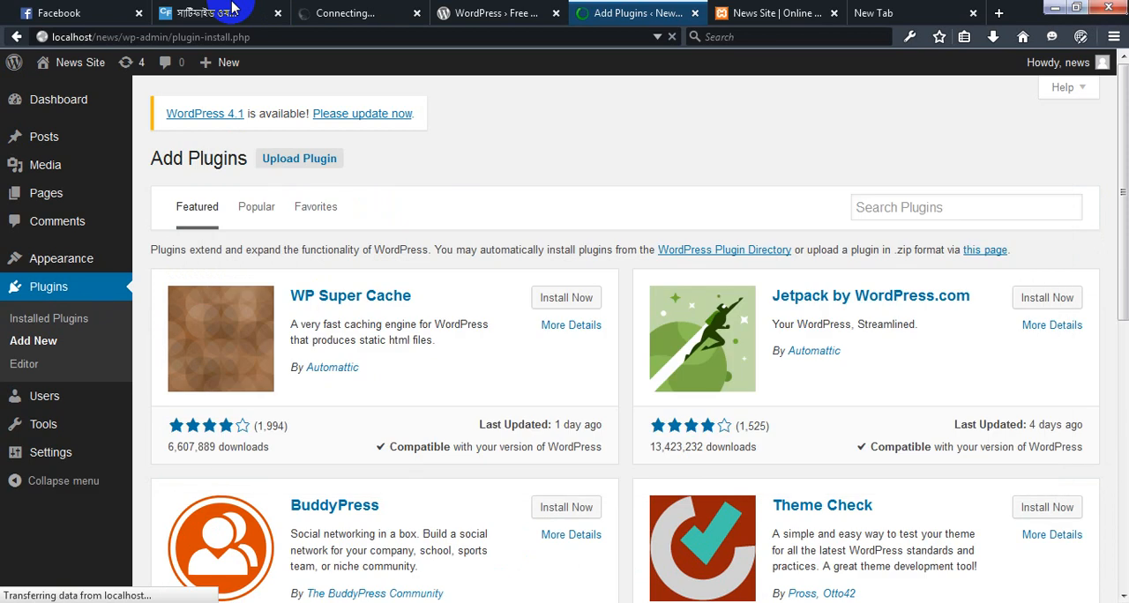
{"action": "left_click", "coordinate": [233, 8]}
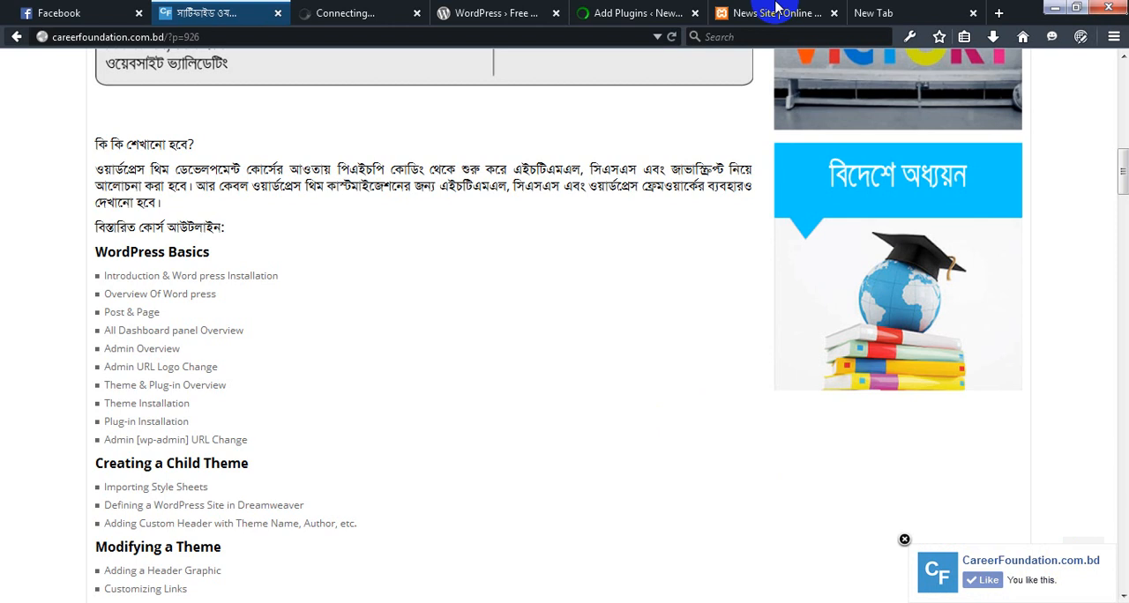
{"action": "left_click", "coordinate": [773, 8]}
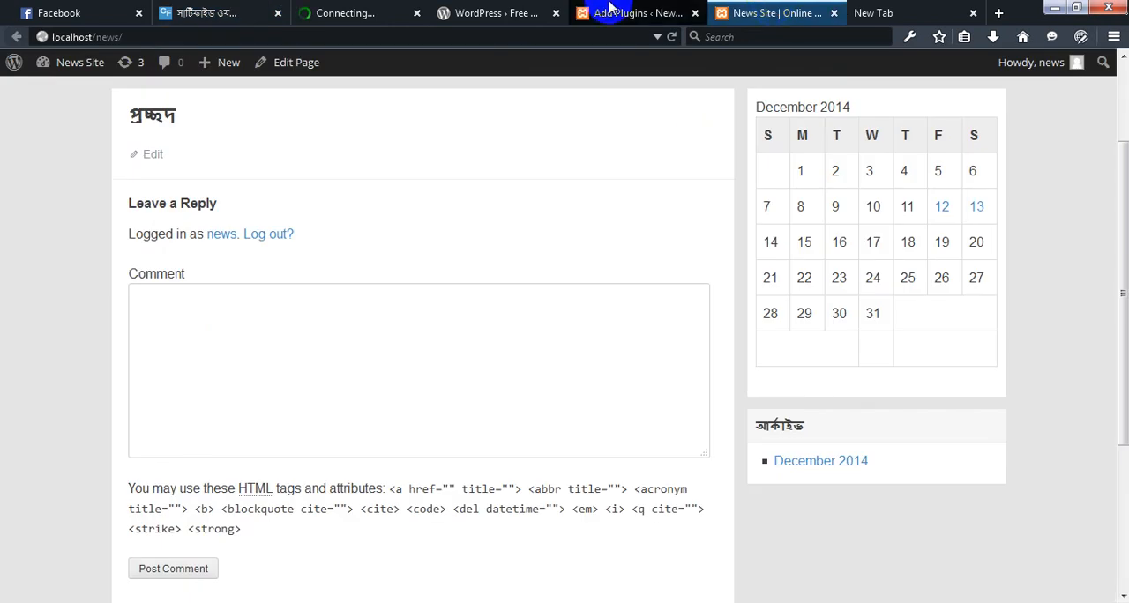
{"action": "left_click", "coordinate": [610, 7]}
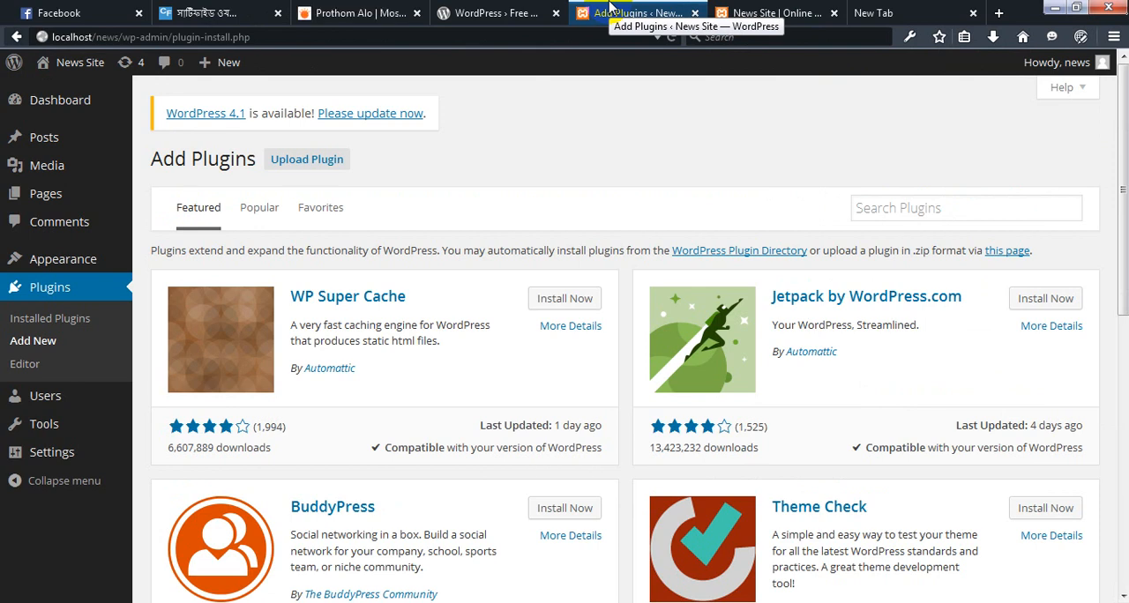
Search the plugin directory for "disable comments", and install and activate the Disable Comments plugin
{"action": "left_click", "coordinate": [684, 600]}
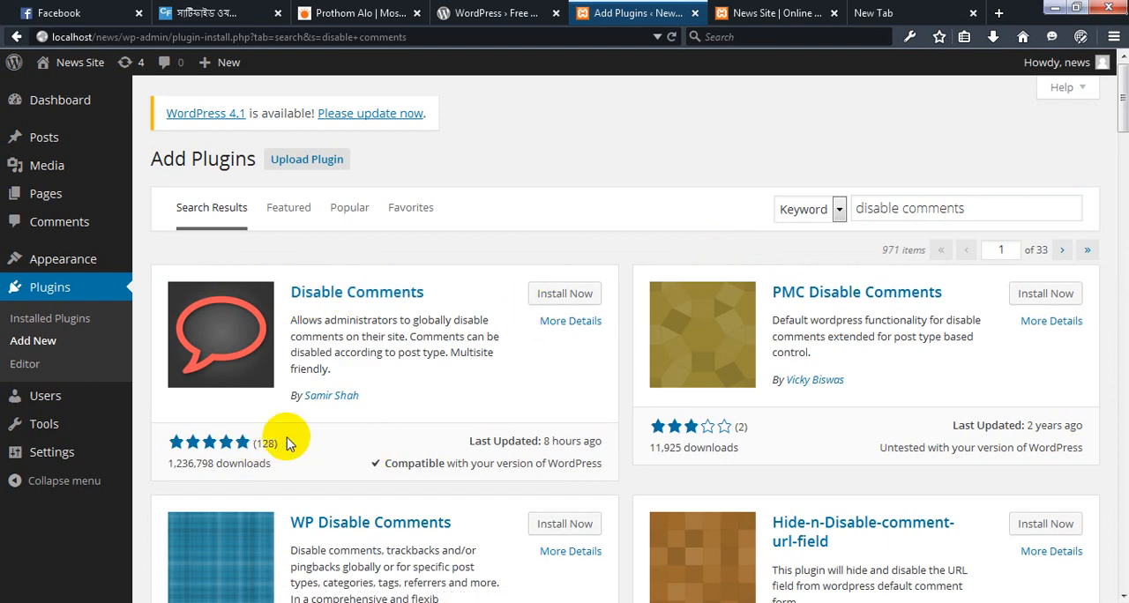
{"action": "left_click", "coordinate": [572, 296]}
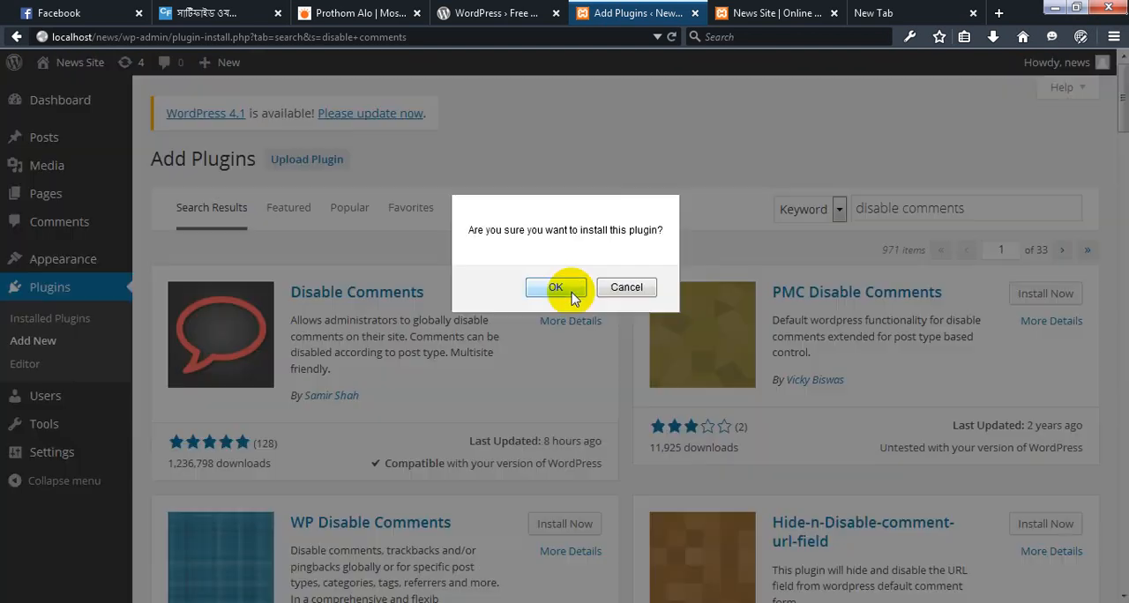
{"action": "left_click", "coordinate": [571, 296]}
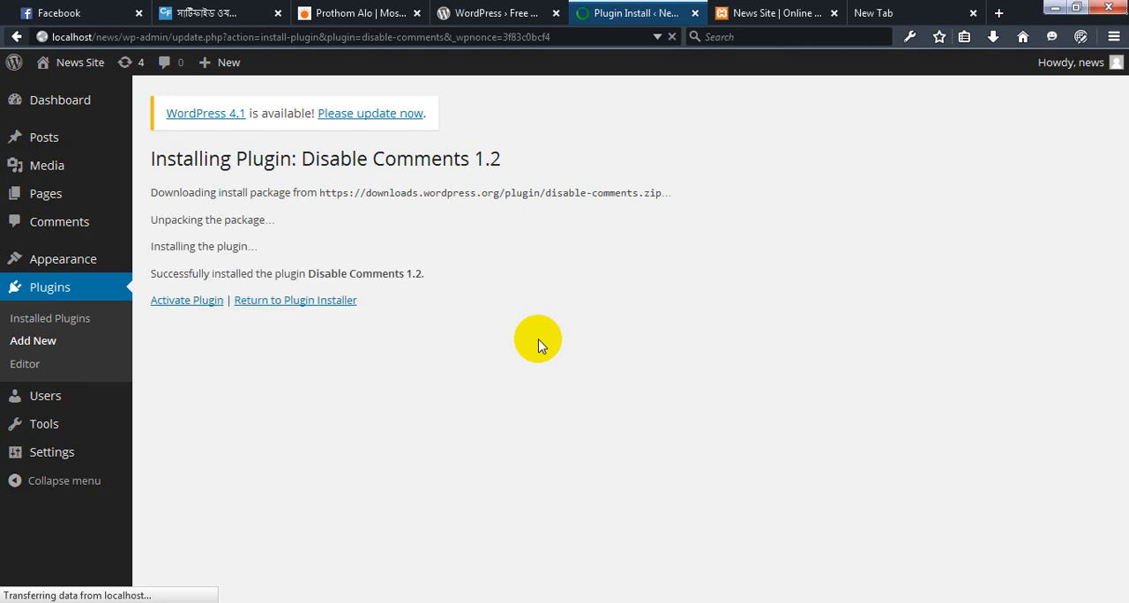
{"action": "left_click", "coordinate": [179, 307]}
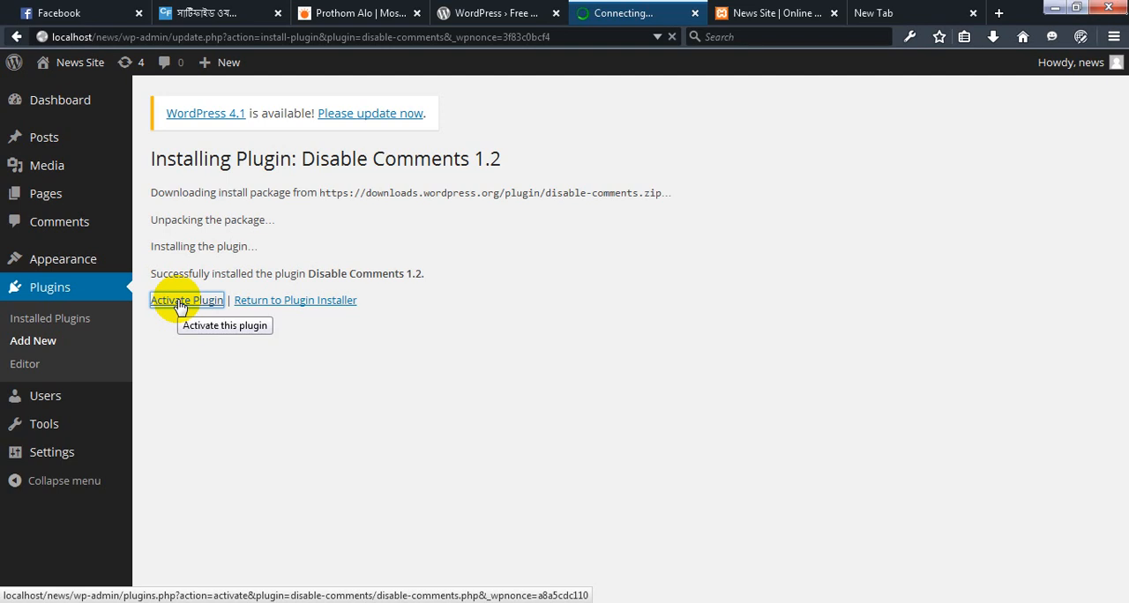
{"action": "left_click", "coordinate": [181, 303]}
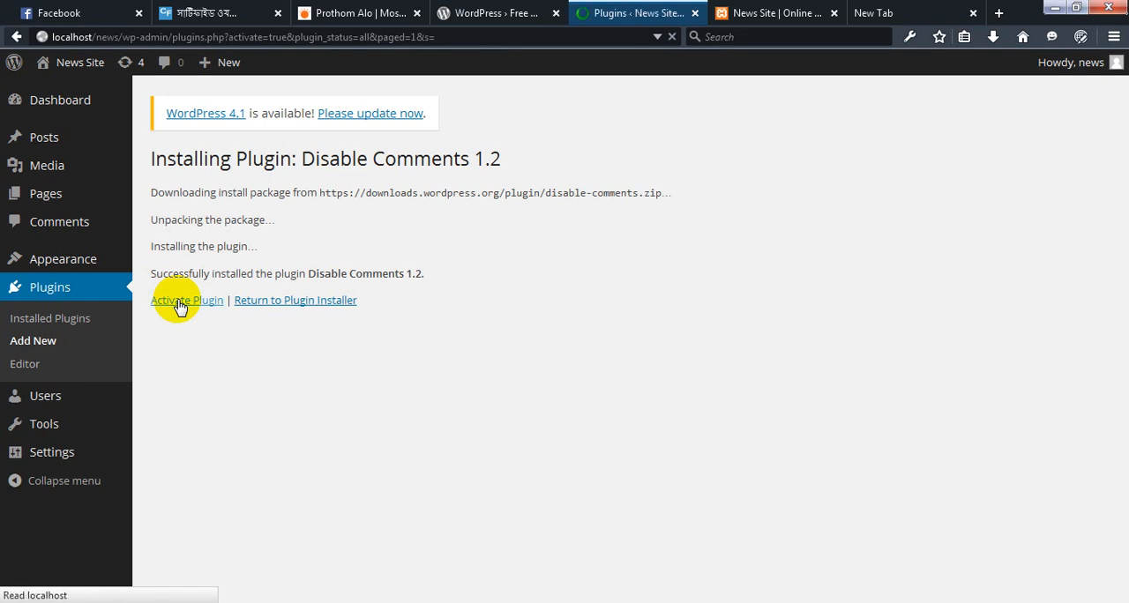
{"action": "left_click", "coordinate": [180, 303]}
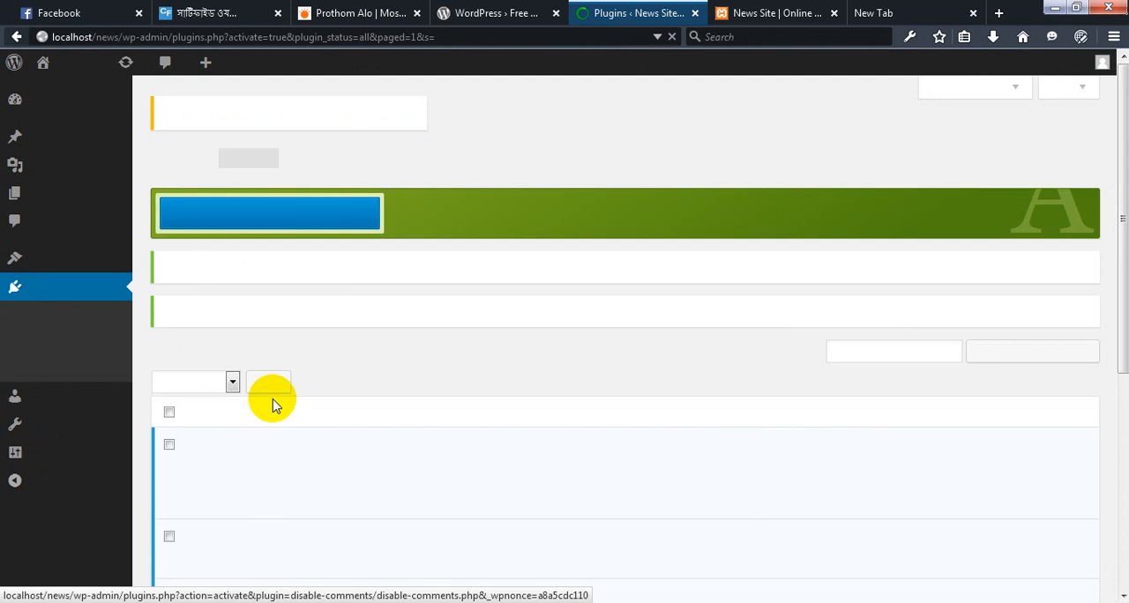
Open the Disable Comments plugin's settings and save them with the Everywhere option selected
{"action": "scroll", "coordinate": [272, 406], "scroll_direction": "down", "scroll_amount": 6}
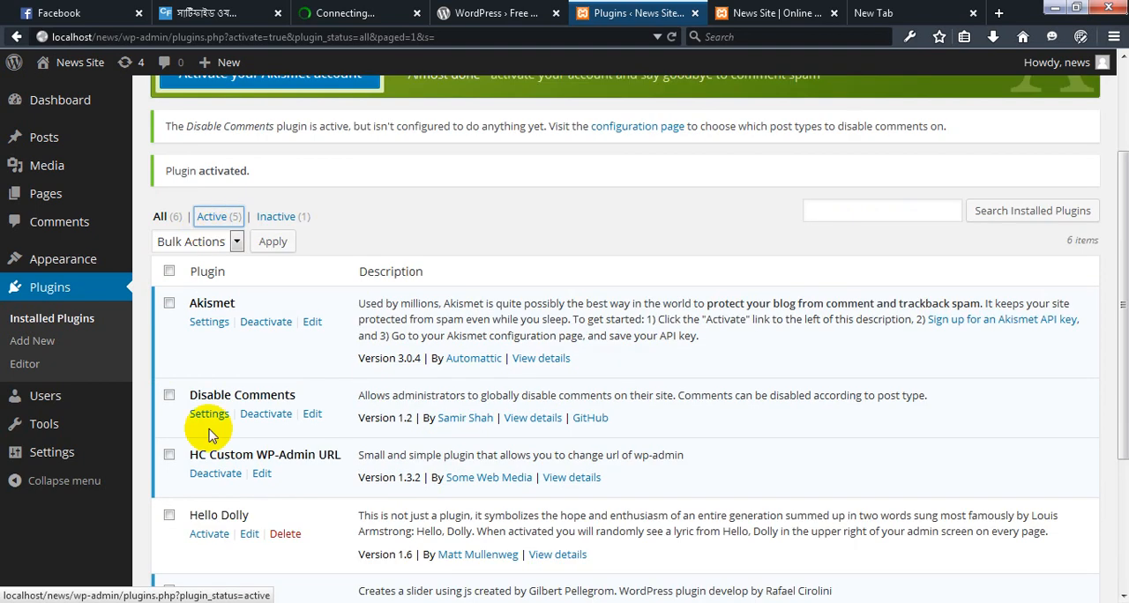
{"action": "left_click", "coordinate": [209, 418]}
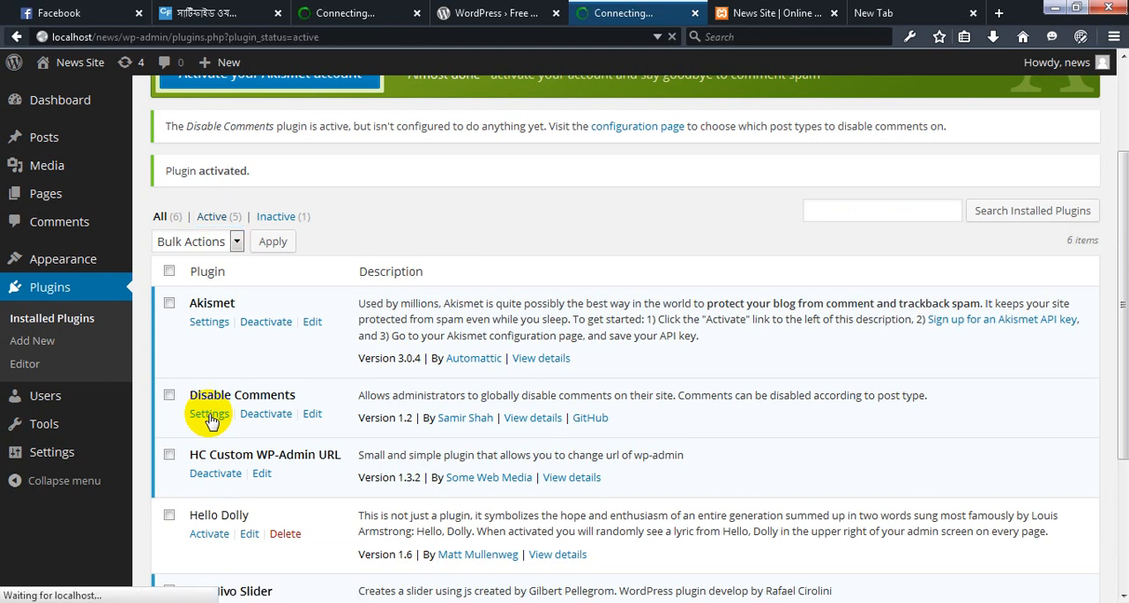
{"action": "left_click", "coordinate": [772, 12]}
{"action": "key", "text": "ctrl+shift+Tab"}
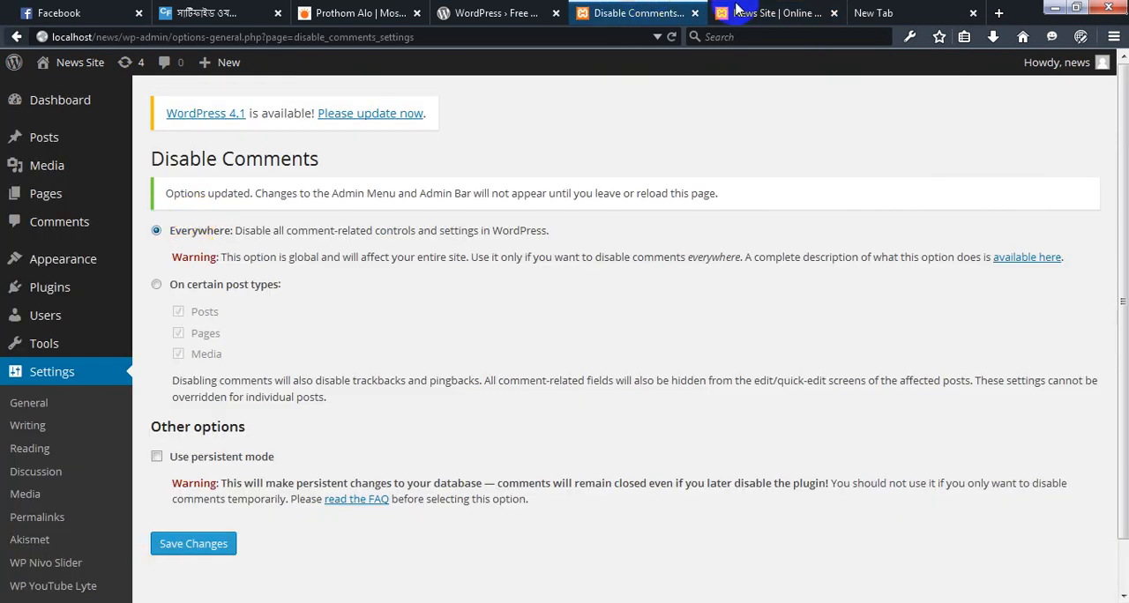
Reload the News Site front page and check the প্রচ্ছদ page for the comment form
{"action": "left_click", "coordinate": [764, 12]}
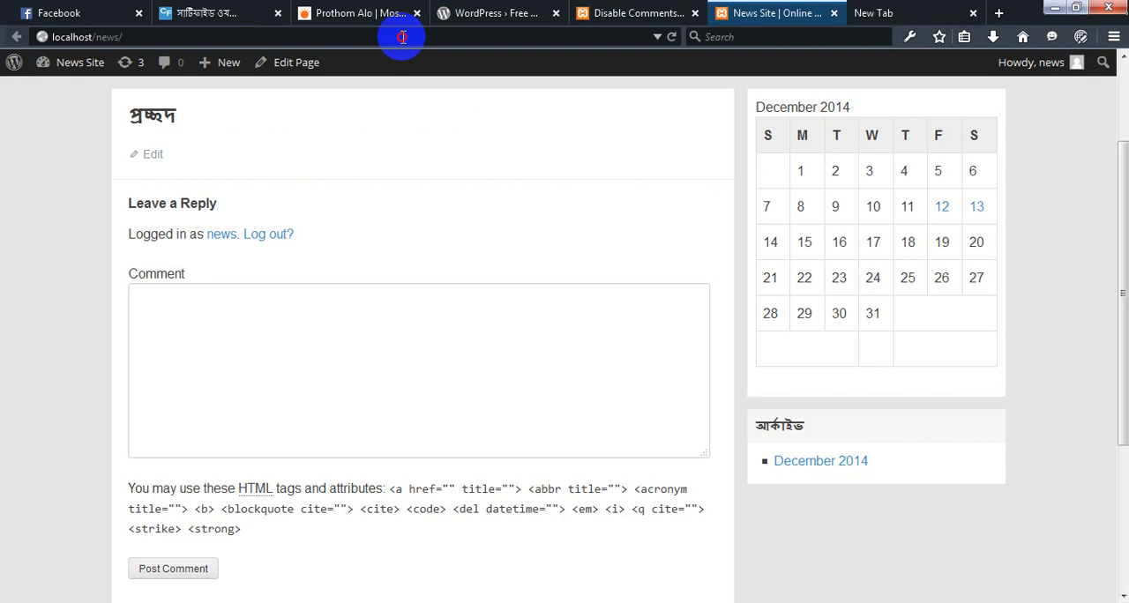
{"action": "left_click", "coordinate": [403, 37]}
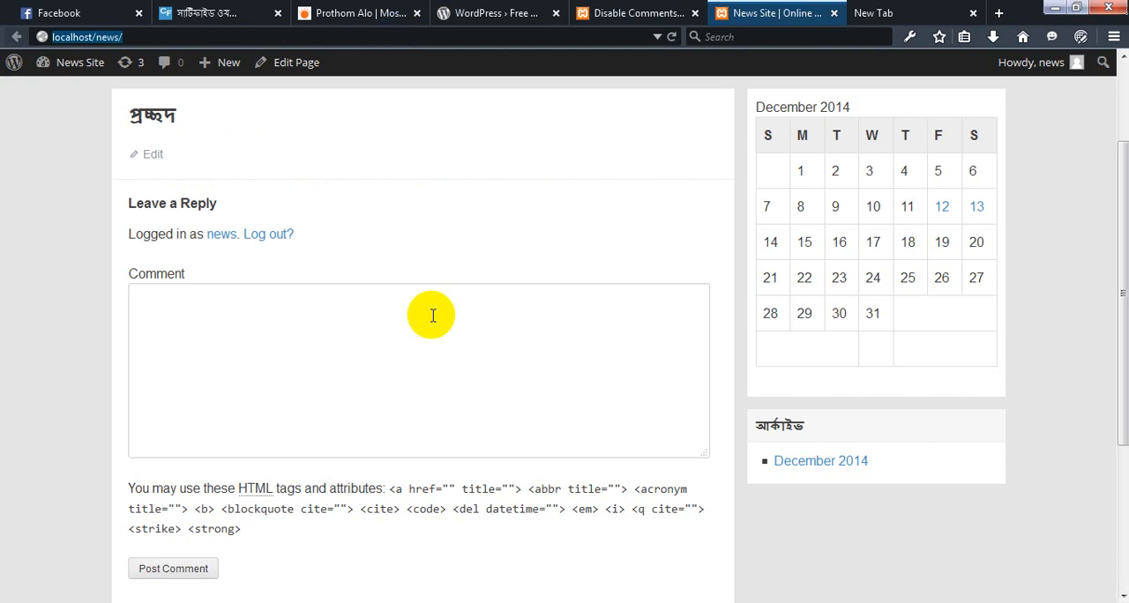
{"action": "key", "text": "Return"}
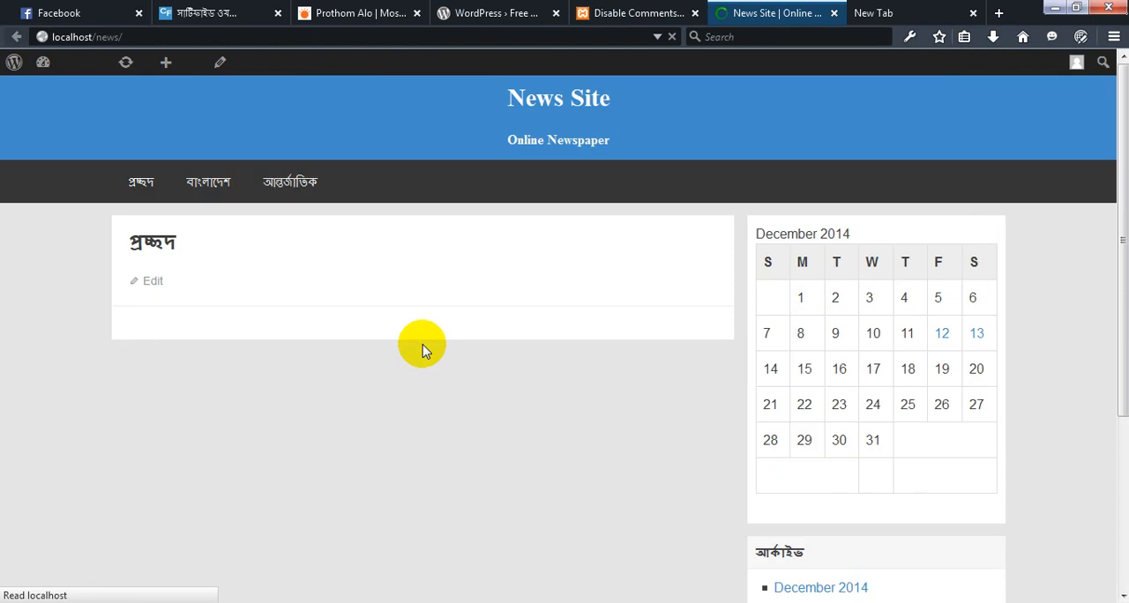
{"action": "left_click", "coordinate": [143, 190]}
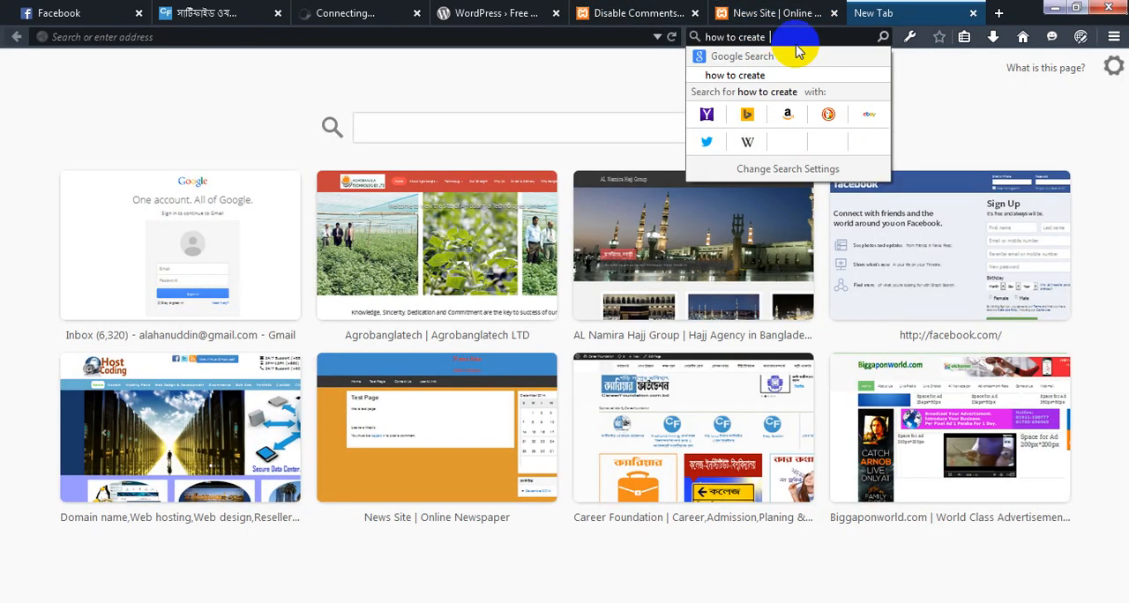
Search the web for "how to create pagetemplate" and open the Page Templates article on WordPress Codex
{"action": "type", "text": "page"}
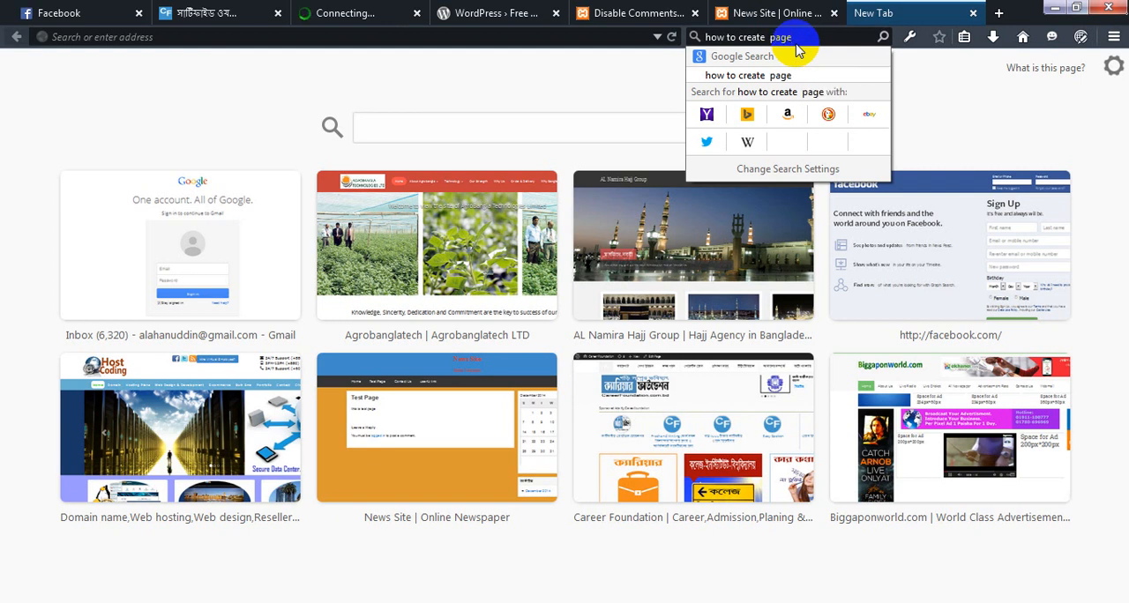
{"action": "type", "text": "temp"}
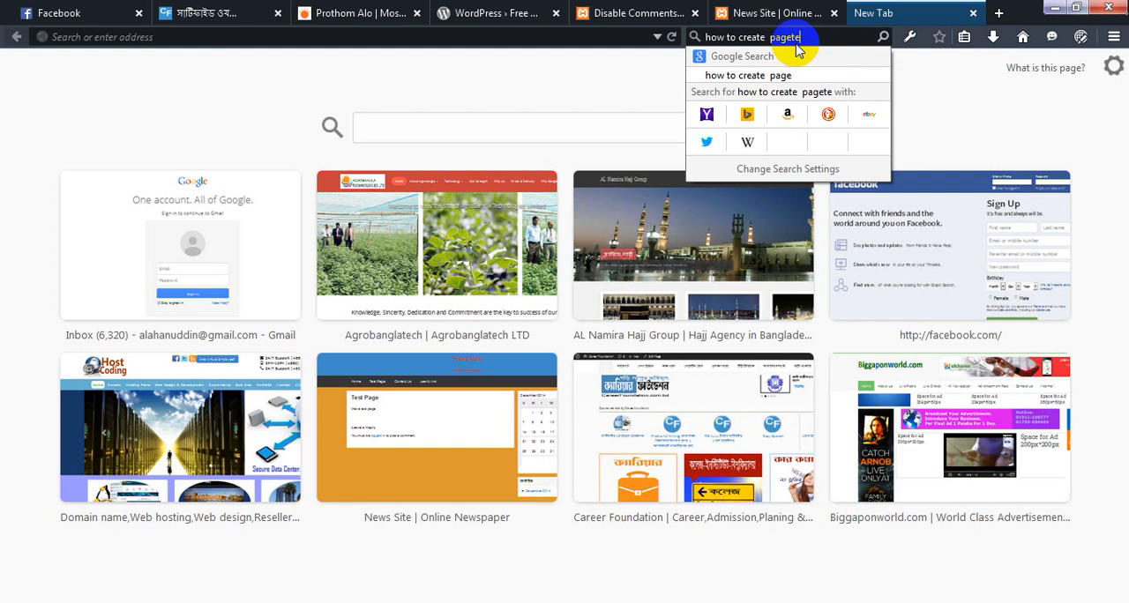
{"action": "type", "text": "late"}
{"action": "key", "text": "Return"}
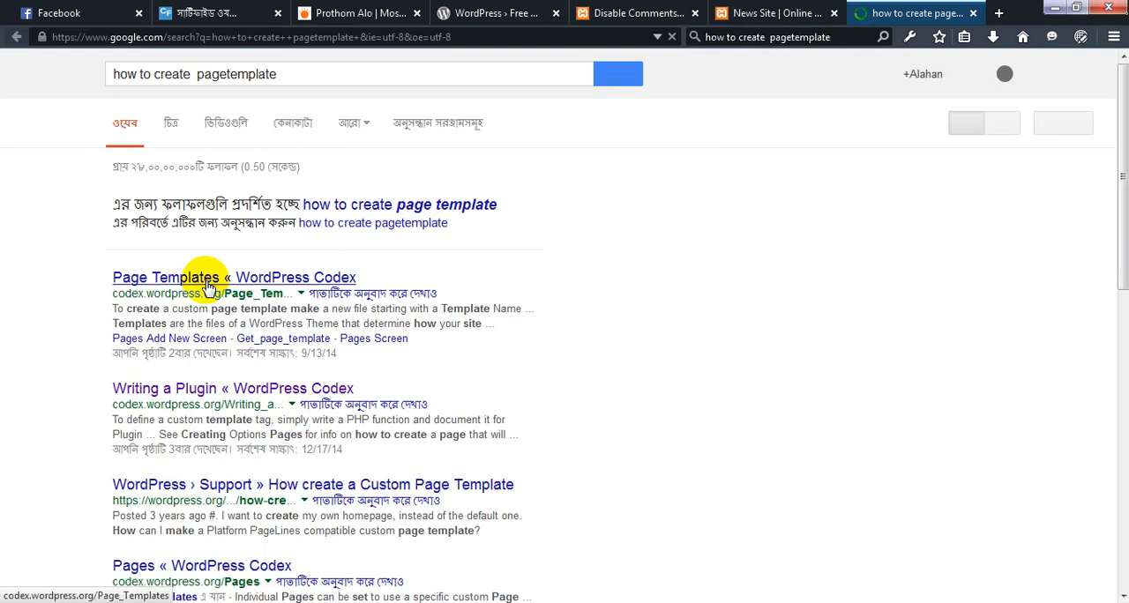
{"action": "left_click", "coordinate": [208, 280]}
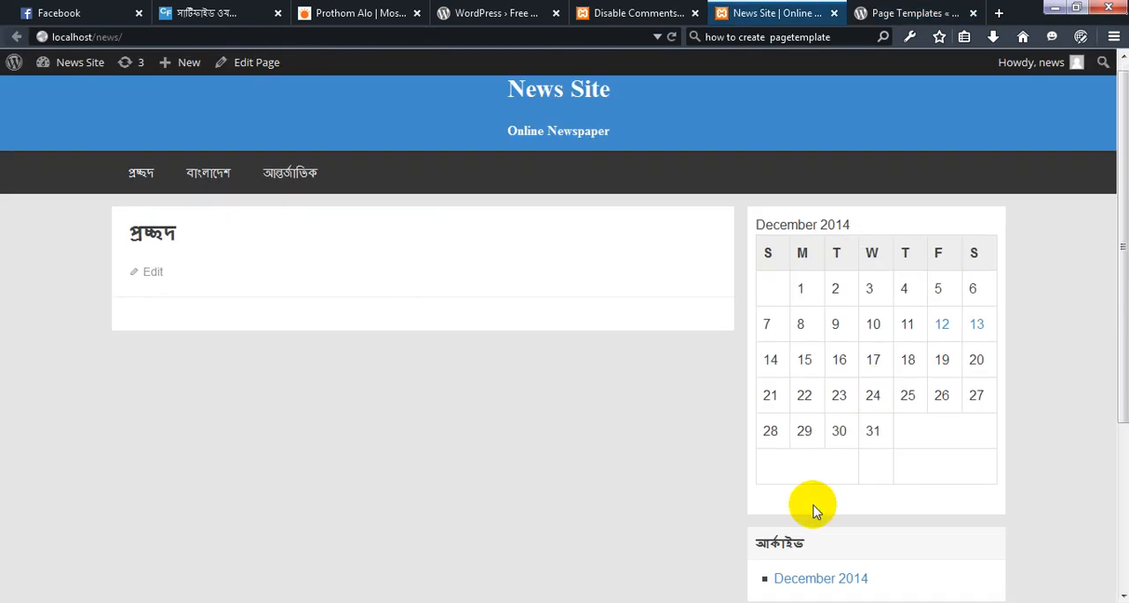
Examine the News Site front page down to its footer and return to the Codex Page Templates article
{"action": "scroll", "coordinate": [813, 505], "scroll_direction": "down", "scroll_amount": 3}
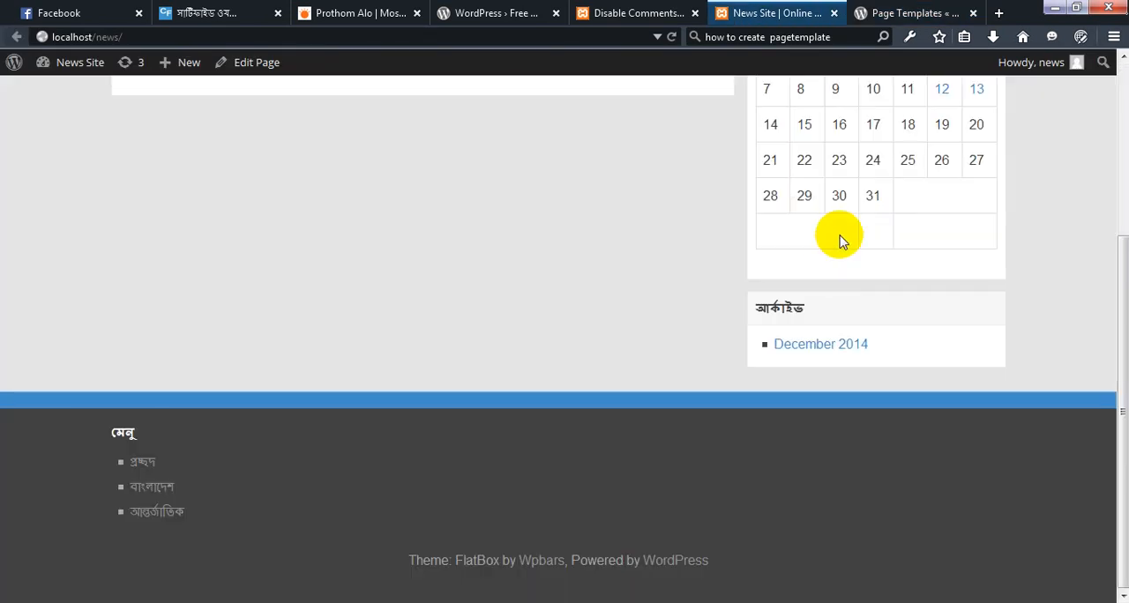
{"action": "scroll", "coordinate": [846, 252], "scroll_direction": "up", "scroll_amount": 3}
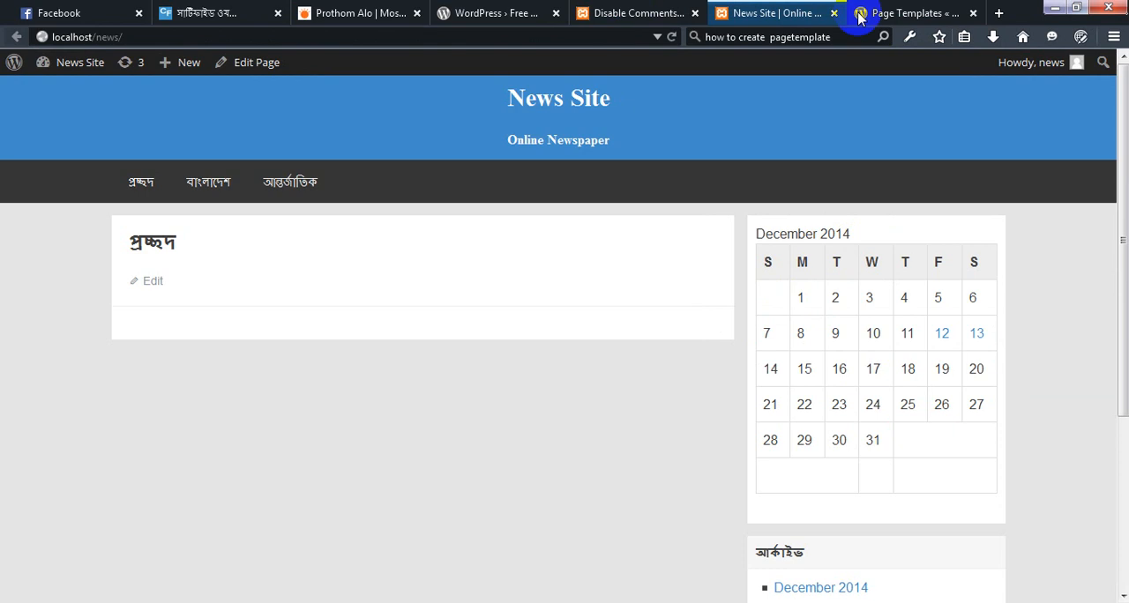
{"action": "key", "text": "ctrl+shift+Tab"}
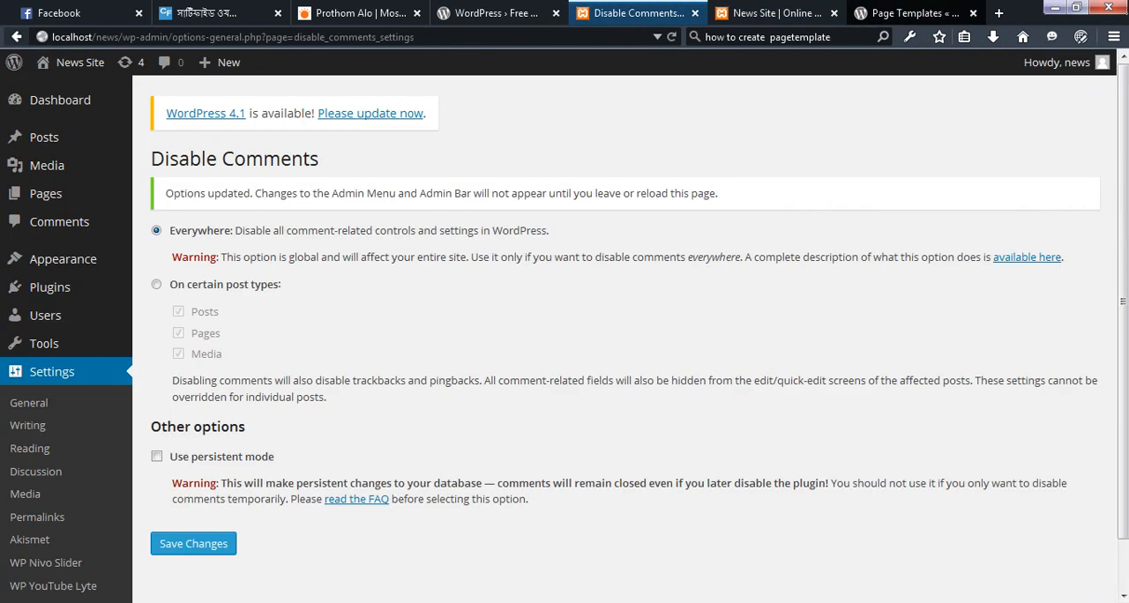
{"action": "key", "text": "ctrl+Tab"}
{"action": "key", "text": "ctrl+Tab"}
Read the Codex sections on custom page templates, filenames and file folders, examining the Template Name comment syntax
{"action": "scroll", "coordinate": [504, 171], "scroll_direction": "up", "scroll_amount": 5}
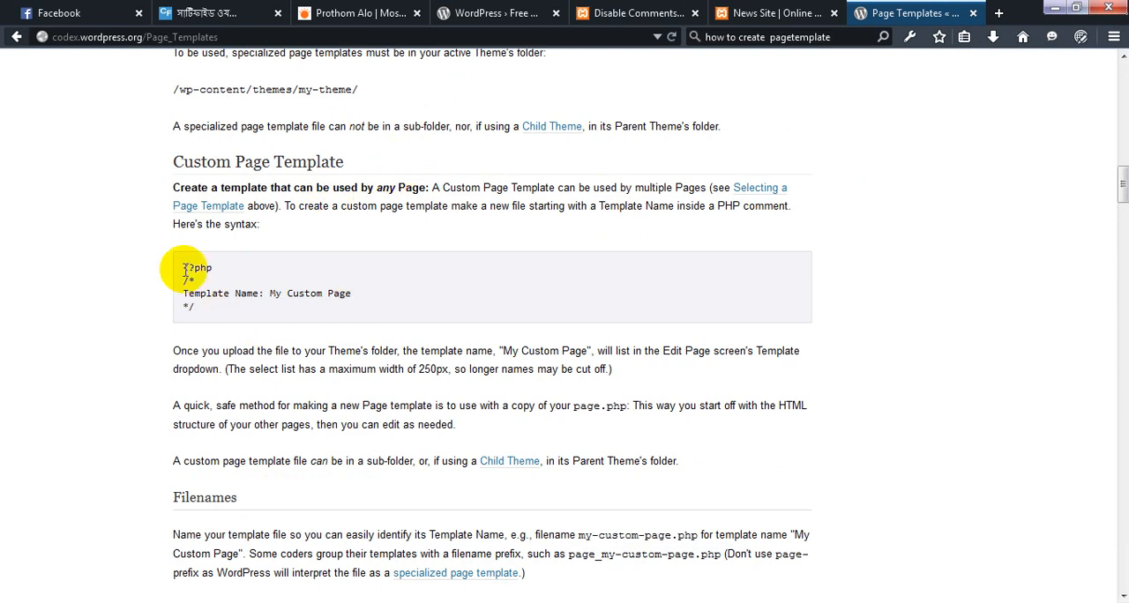
{"action": "left_click_drag", "start_coordinate": [182, 267], "coordinate": [213, 266]}
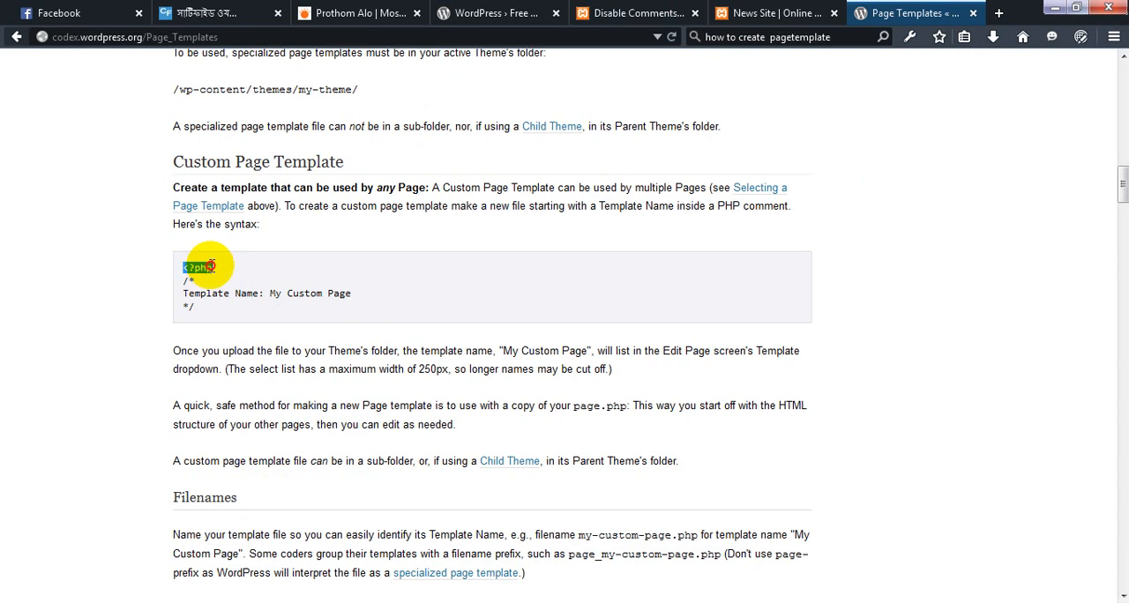
{"action": "left_click", "coordinate": [232, 320]}
{"action": "scroll", "coordinate": [236, 327], "scroll_direction": "down", "scroll_amount": 2}
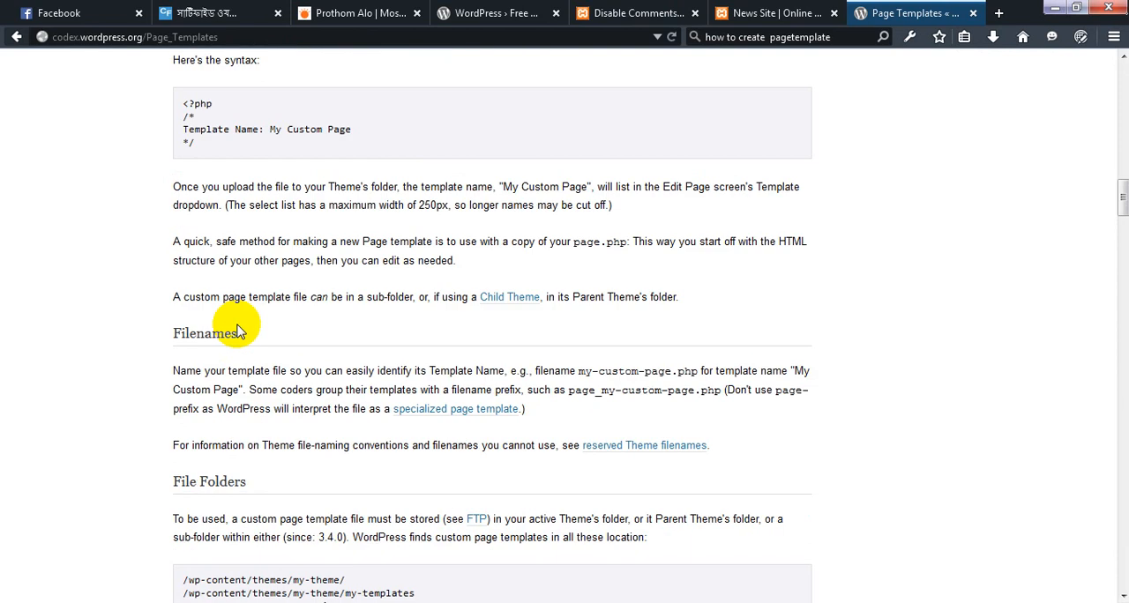
{"action": "scroll", "coordinate": [237, 330], "scroll_direction": "down", "scroll_amount": 5}
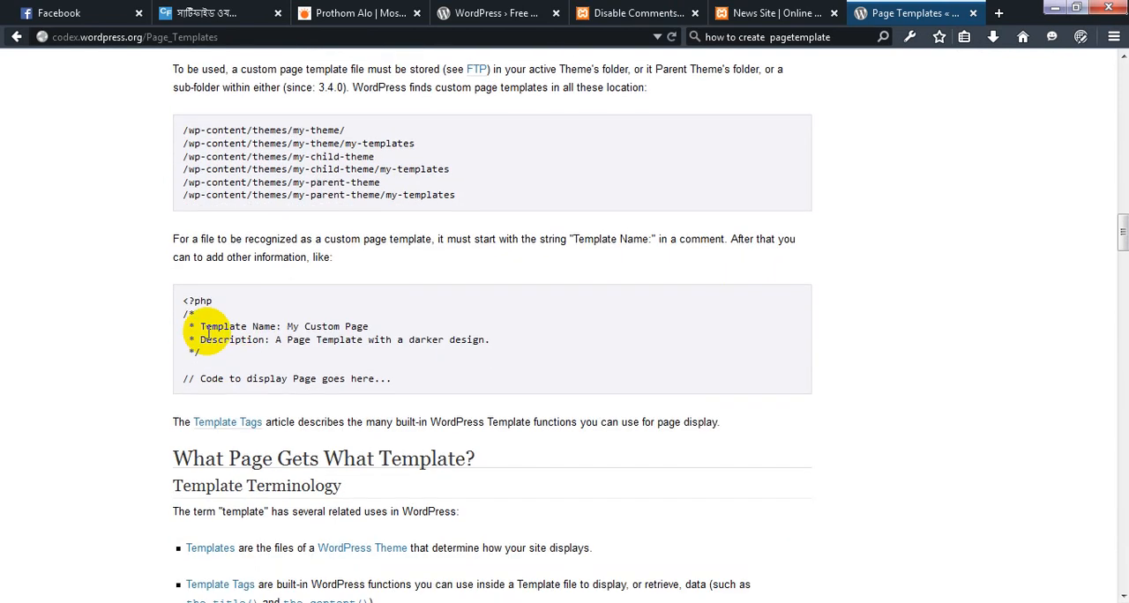
{"action": "left_click_drag", "start_coordinate": [184, 301], "coordinate": [362, 346]}
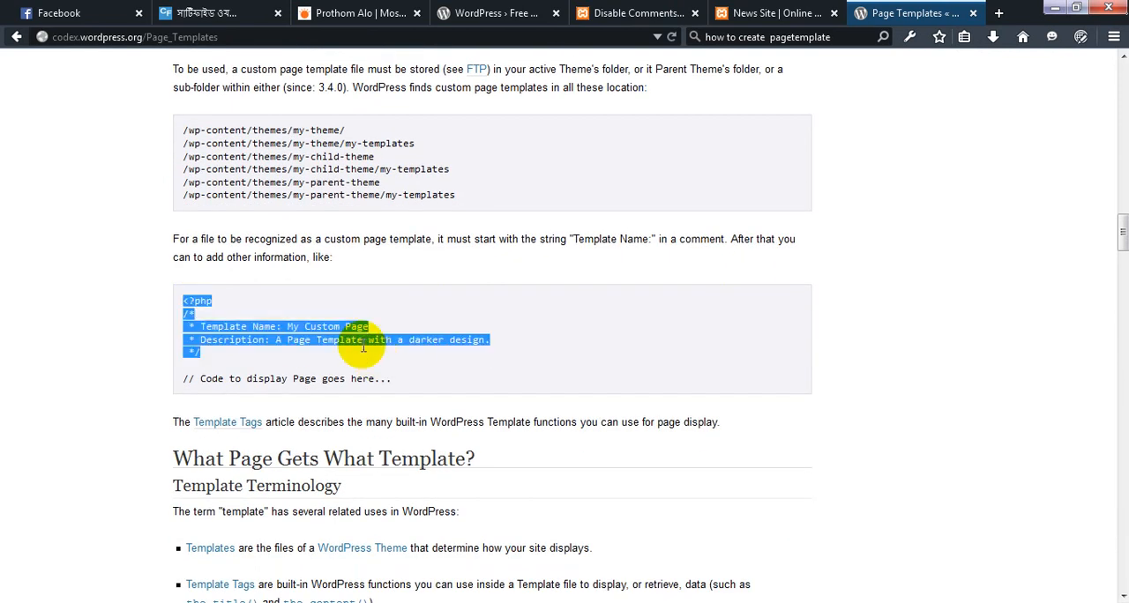
{"action": "scroll", "coordinate": [362, 347], "scroll_direction": "up", "scroll_amount": 3}
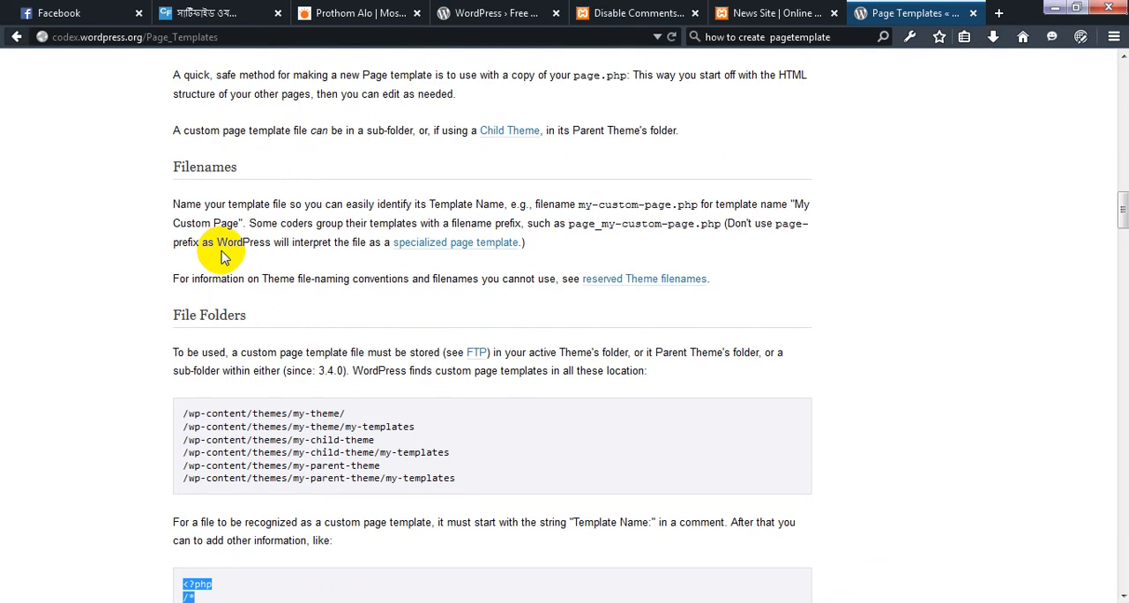
{"action": "scroll", "coordinate": [222, 255], "scroll_direction": "up", "scroll_amount": 4}
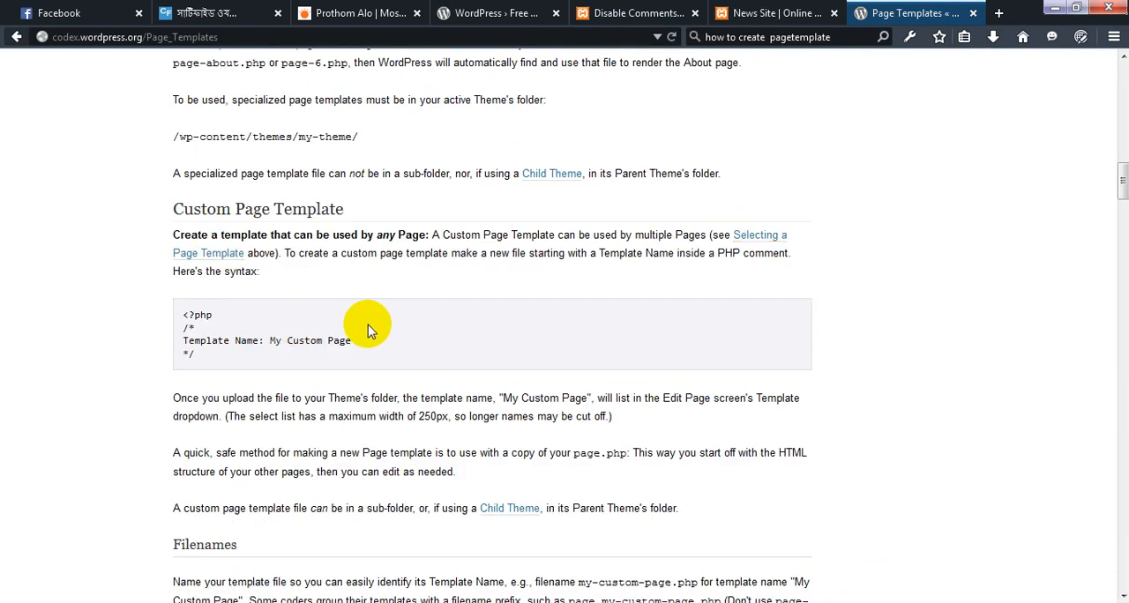
Switch to the cfchild-flatbox theme folder and duplicate the full-width-page PHP file there
{"action": "key", "text": "alt+Tab"}
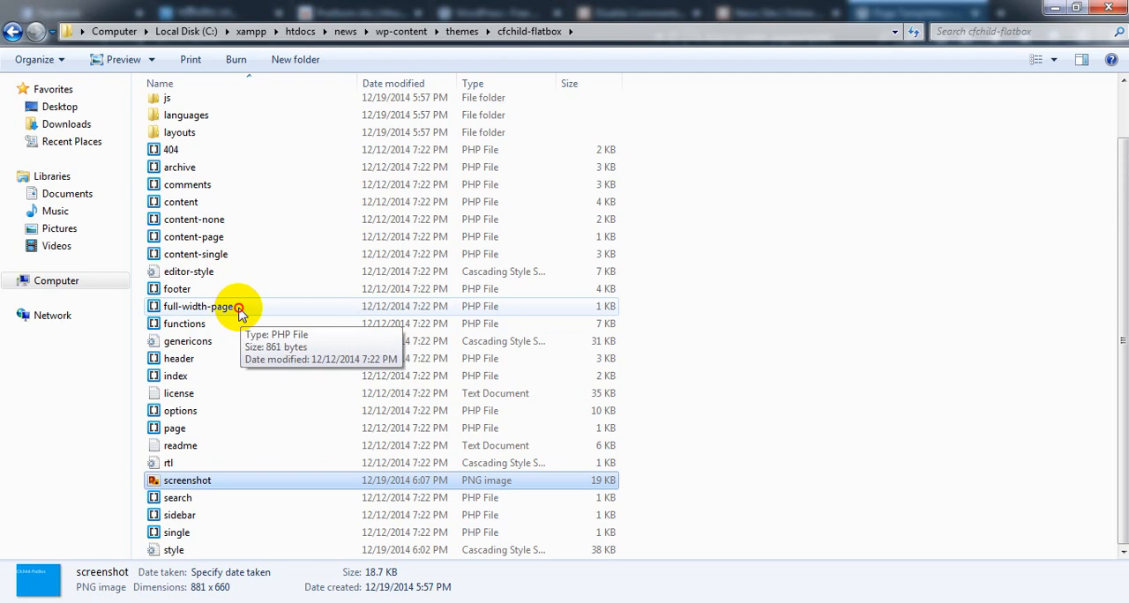
{"action": "double_click", "coordinate": [241, 313]}
{"action": "right_click", "coordinate": [241, 310]}
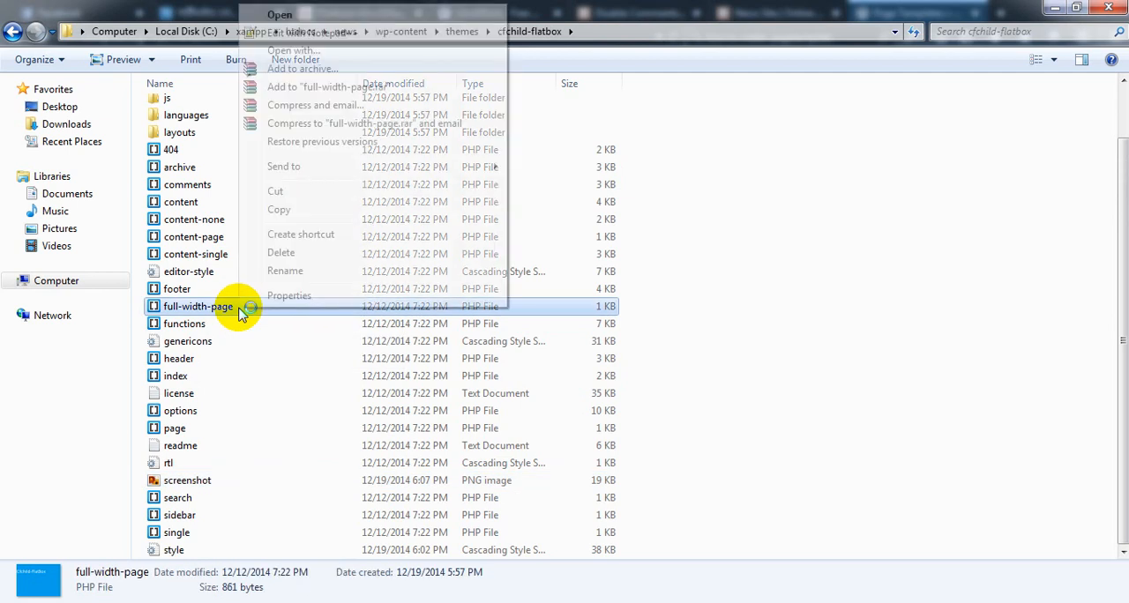
{"action": "left_click", "coordinate": [278, 210]}
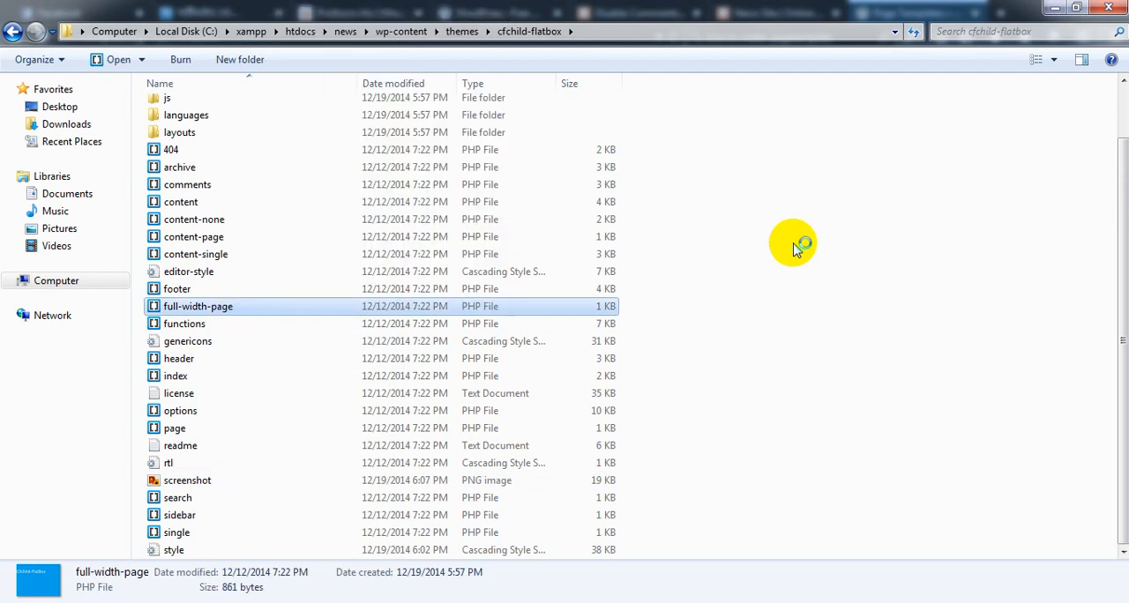
{"action": "left_click", "coordinate": [798, 249]}
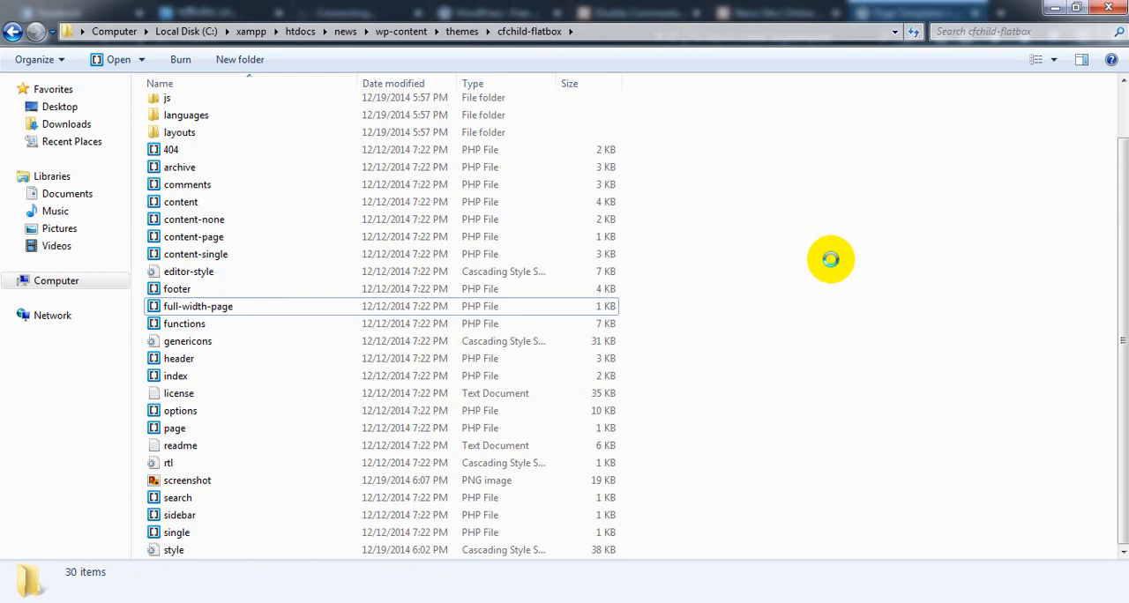
{"action": "right_click", "coordinate": [830, 258]}
{"action": "left_click", "coordinate": [865, 381]}
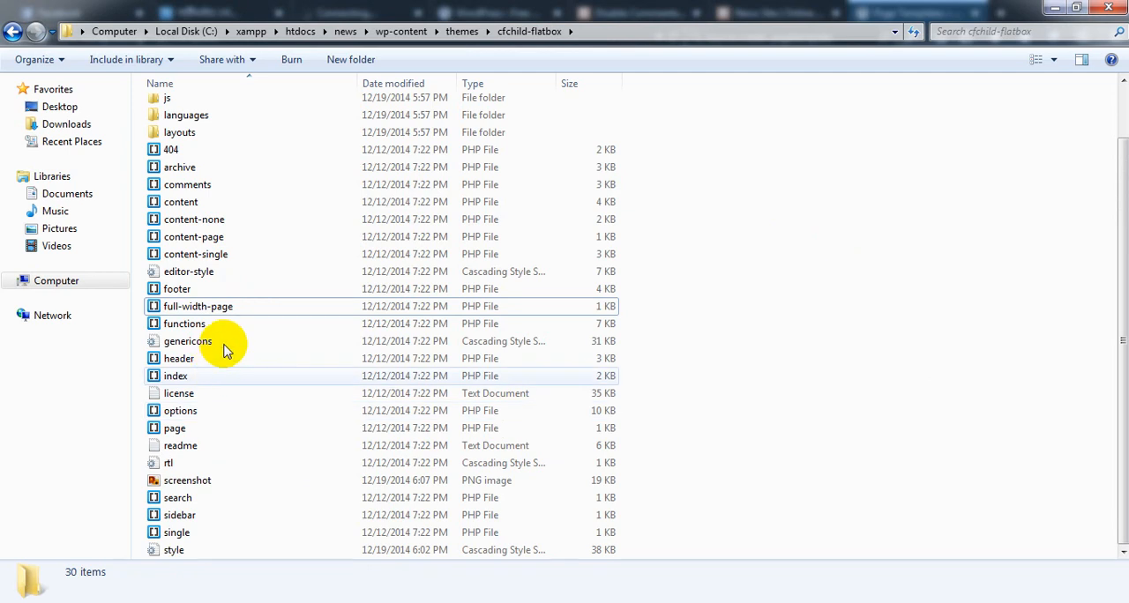
Rename the copy of full-width-page as home-page
{"action": "left_click", "coordinate": [220, 306]}
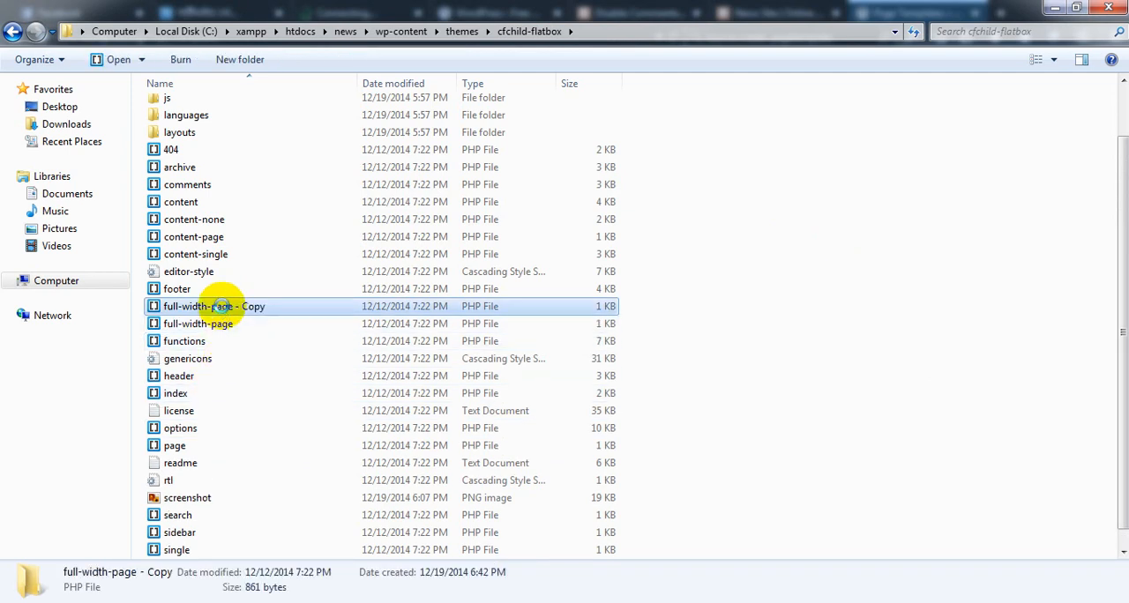
{"action": "right_click", "coordinate": [221, 306]}
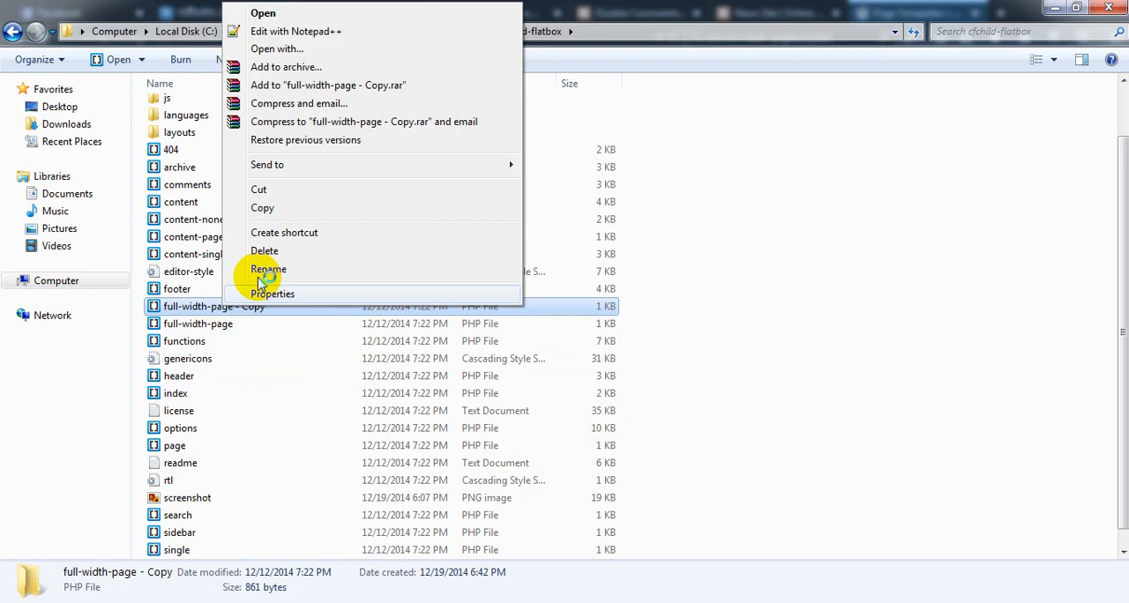
{"action": "left_click", "coordinate": [267, 272]}
{"action": "type", "text": "hom"}
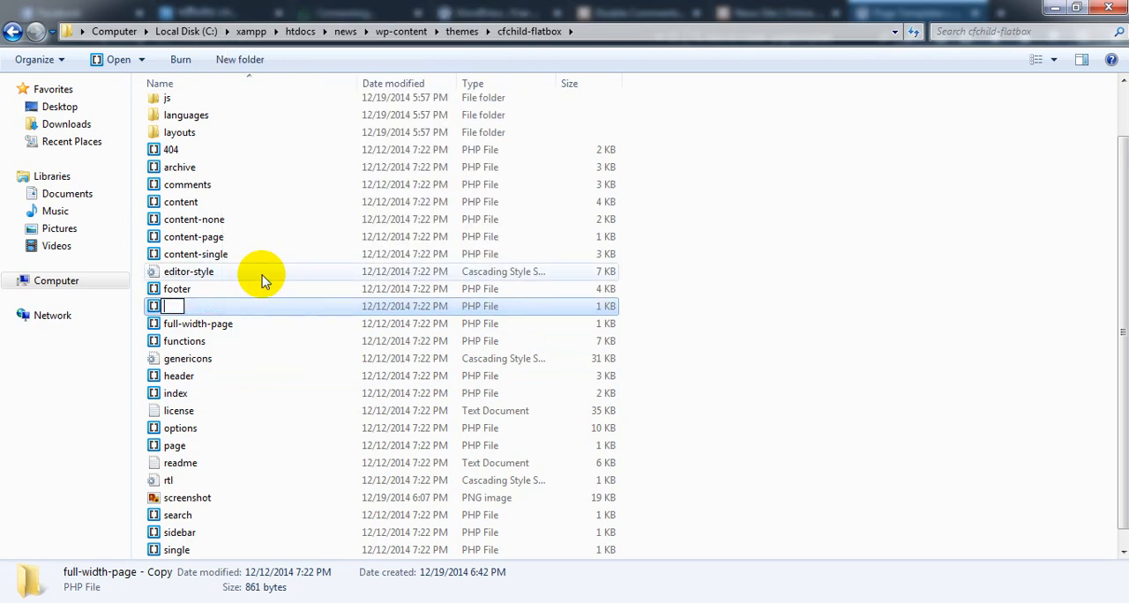
{"action": "type", "text": "e"}
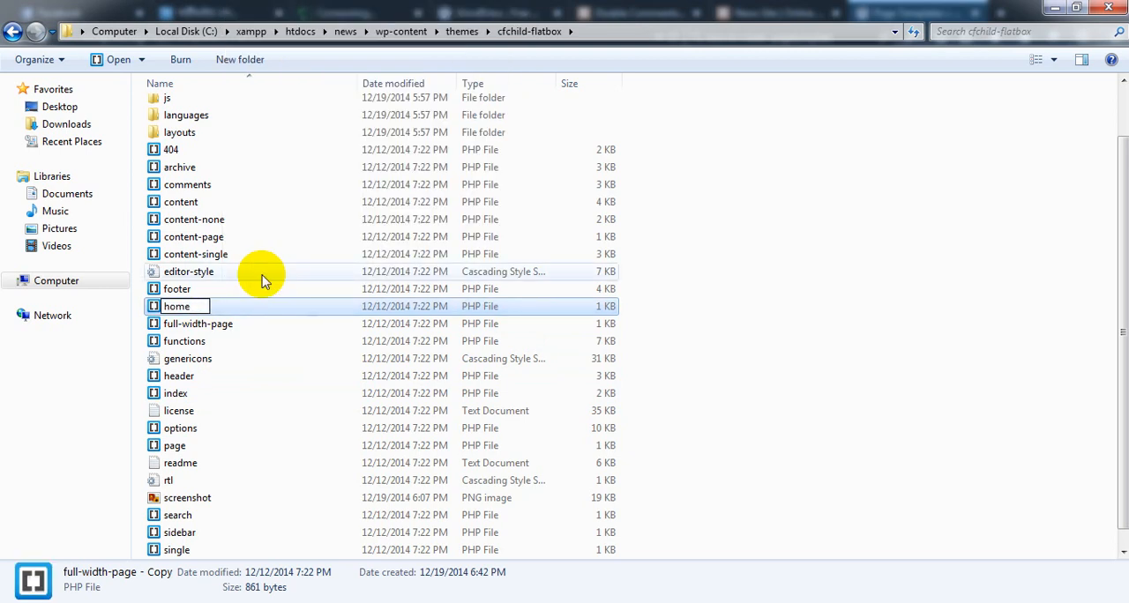
{"action": "type", "text": "-page"}
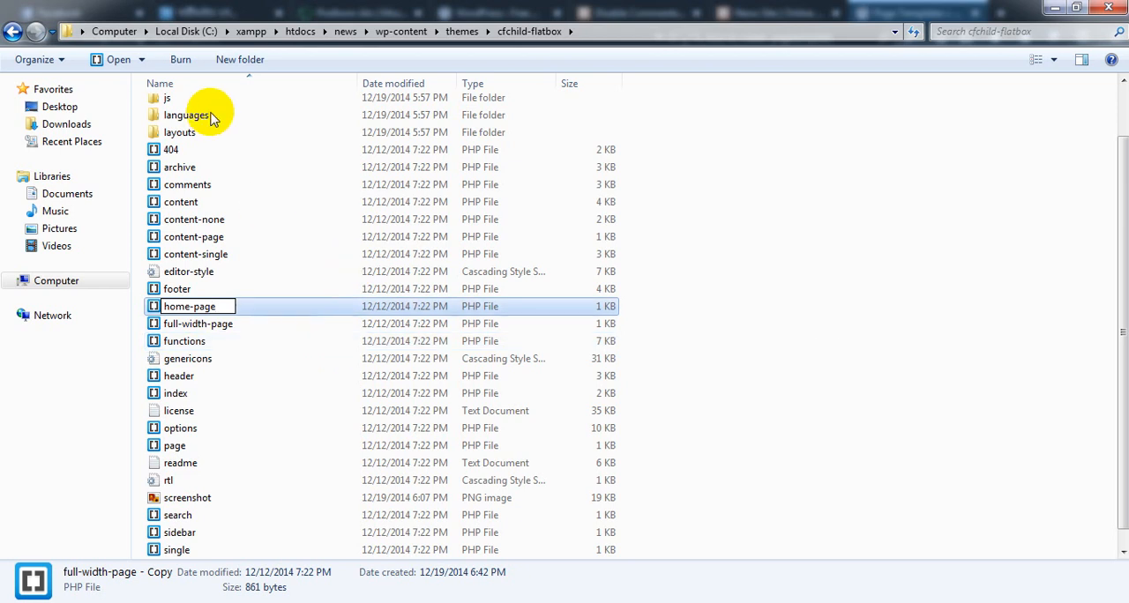
{"action": "left_click", "coordinate": [723, 320]}
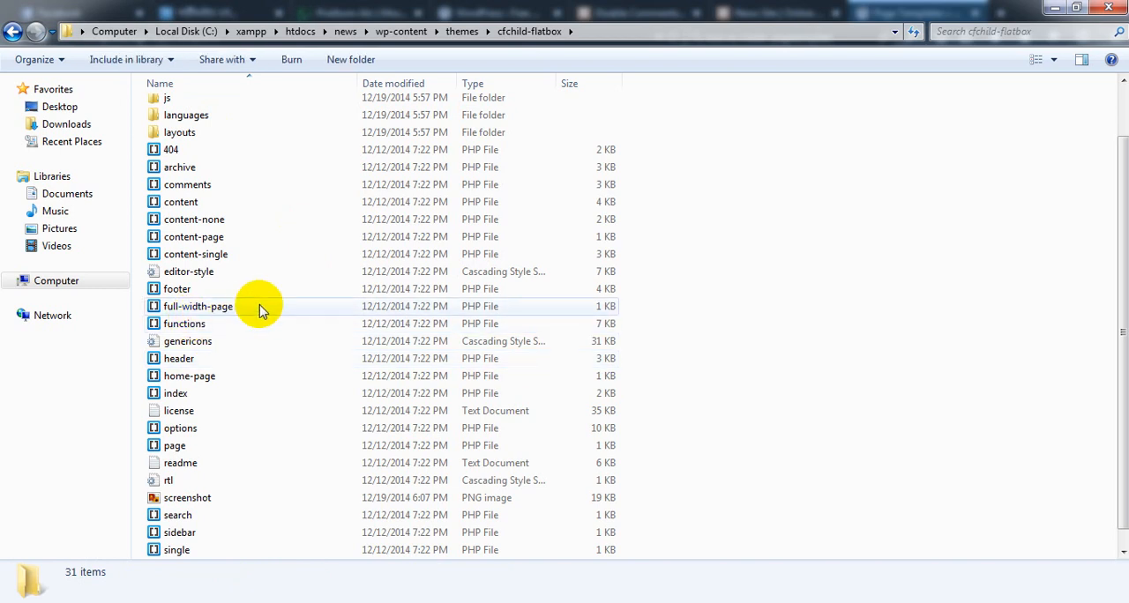
Locate home-page among the theme files and open it for editing in Notepad++
{"action": "scroll", "coordinate": [260, 308], "scroll_direction": "up", "scroll_amount": 2}
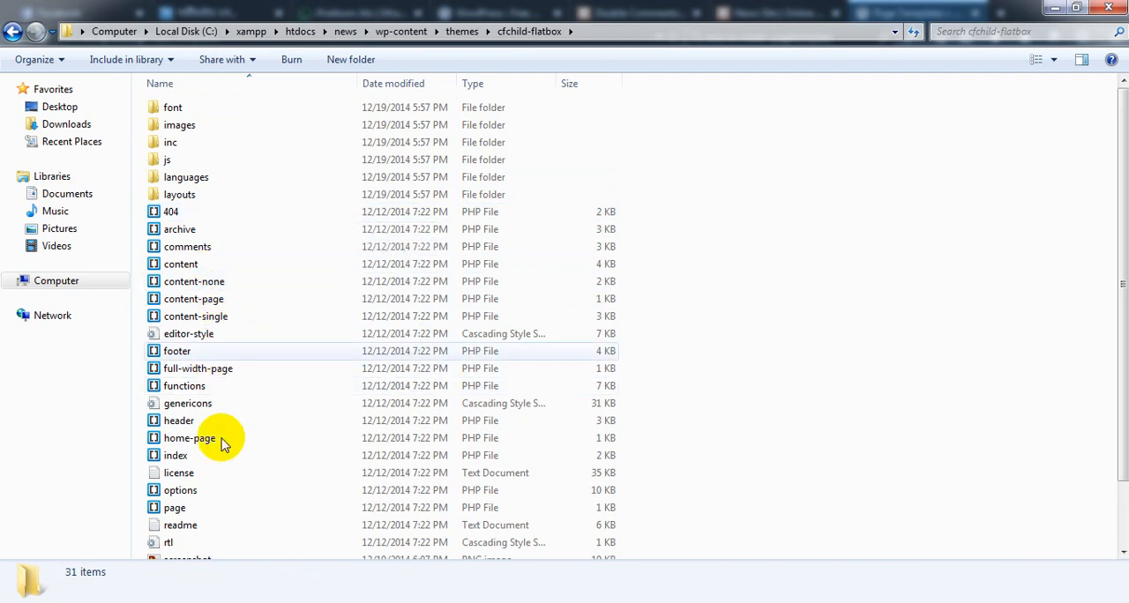
{"action": "scroll", "coordinate": [223, 444], "scroll_direction": "down", "scroll_amount": 2}
{"action": "left_click", "coordinate": [205, 361]}
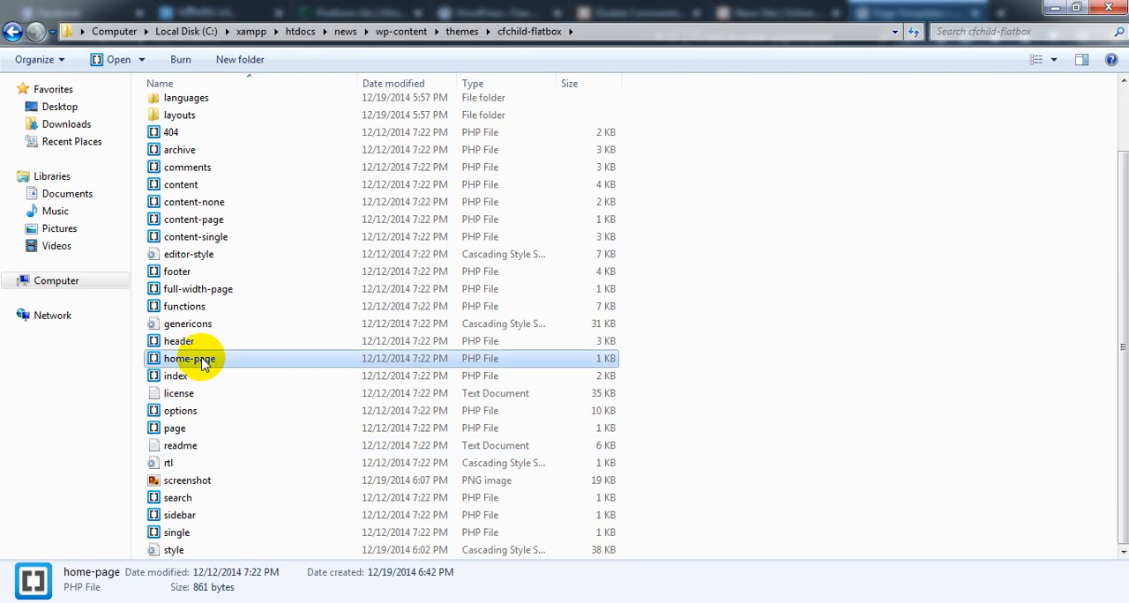
{"action": "left_click", "coordinate": [187, 430]}
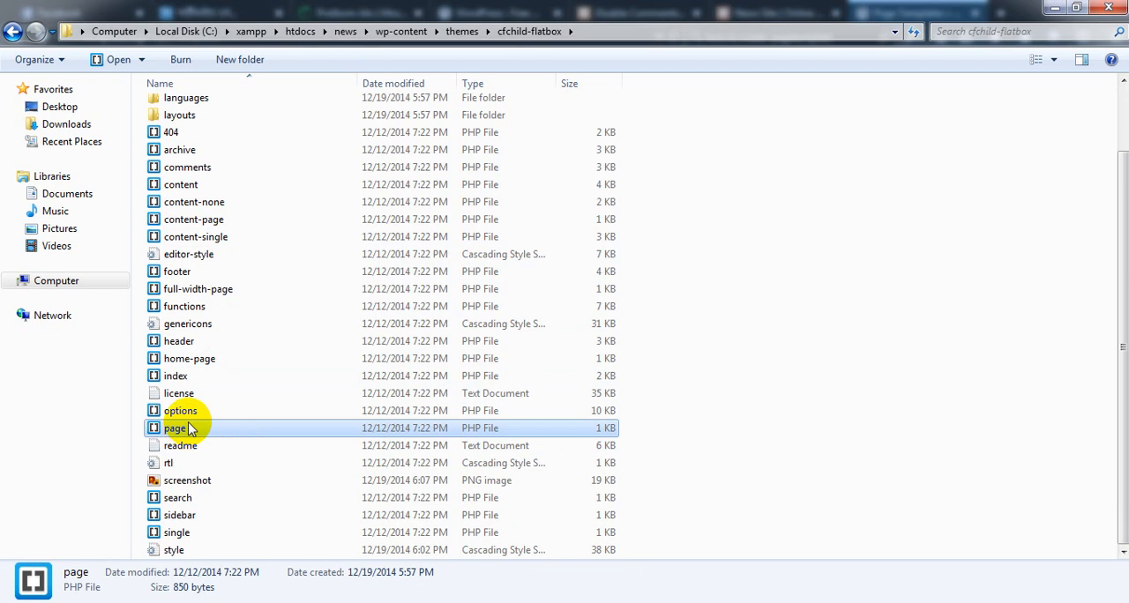
{"action": "left_click", "coordinate": [214, 291]}
{"action": "left_click", "coordinate": [209, 358]}
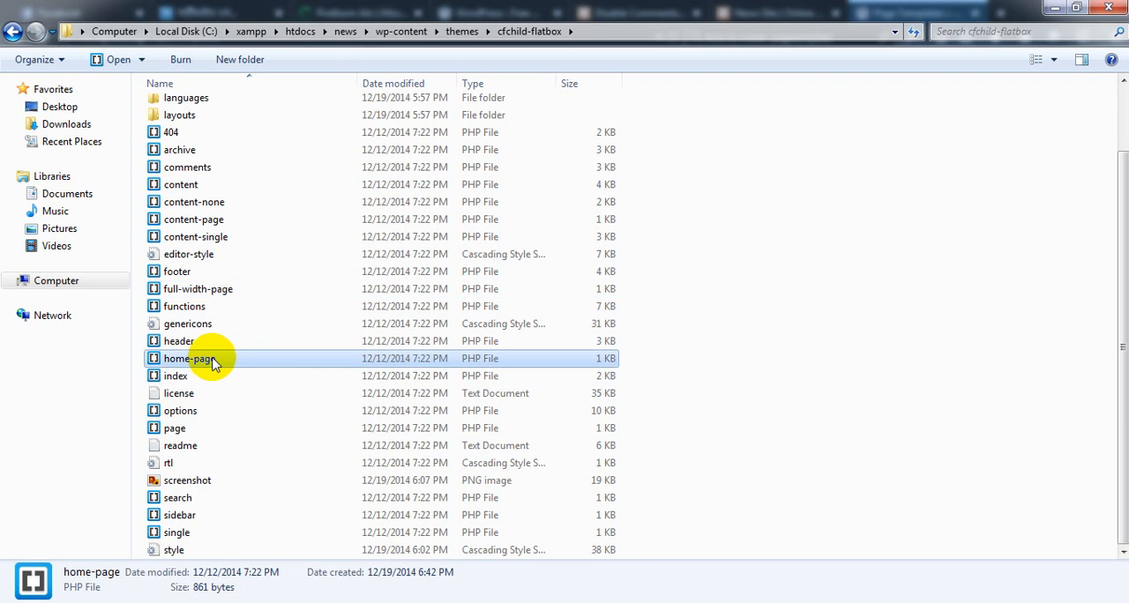
{"action": "right_click", "coordinate": [213, 358]}
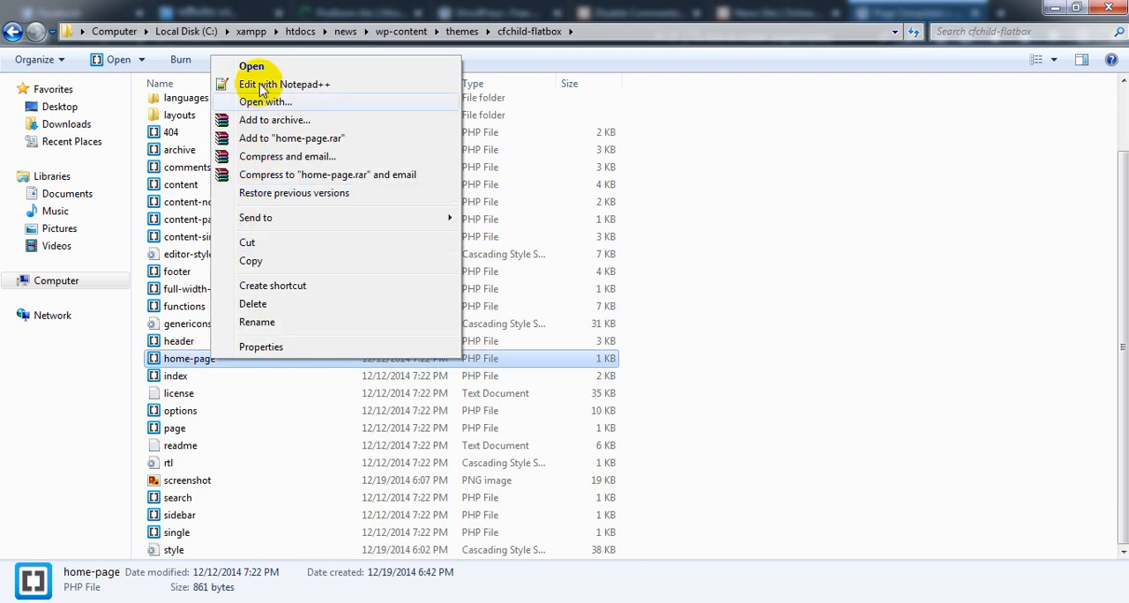
{"action": "left_click", "coordinate": [474, 357]}
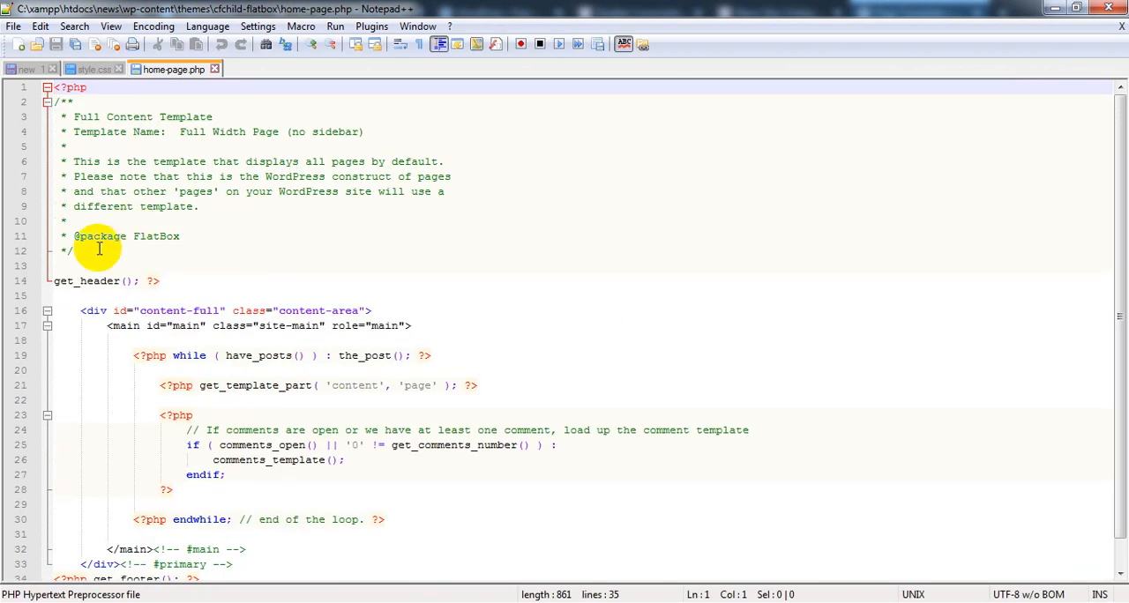
Delete the content-area markup and post loop between the get_header and get_footer calls, leaving blank lines in their place
{"action": "left_click_drag", "start_coordinate": [55, 296], "coordinate": [311, 531]}
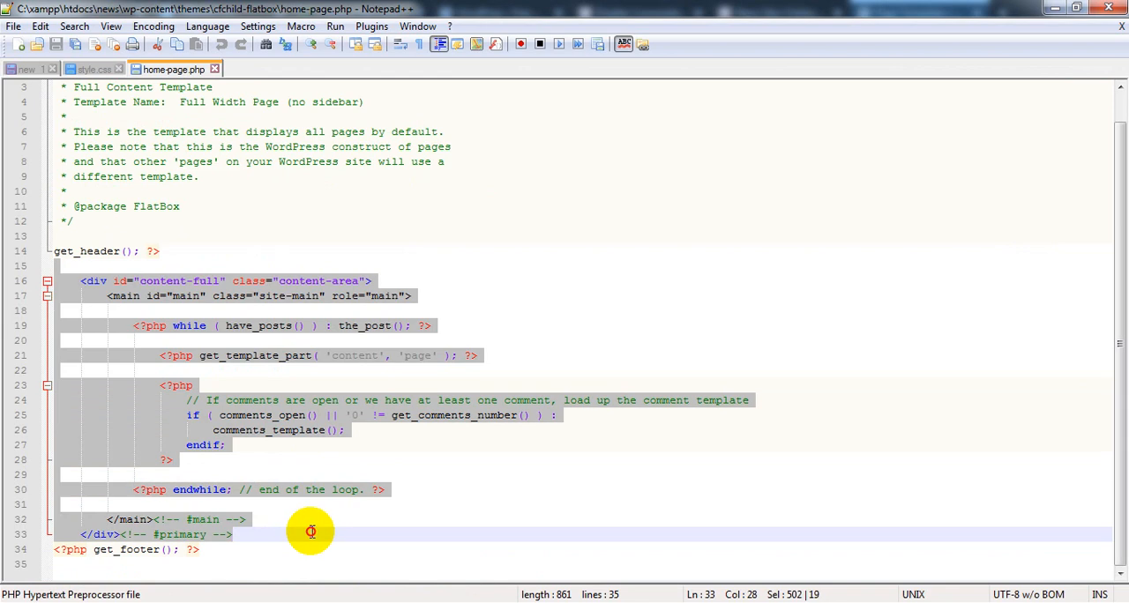
{"action": "key", "text": "Delete"}
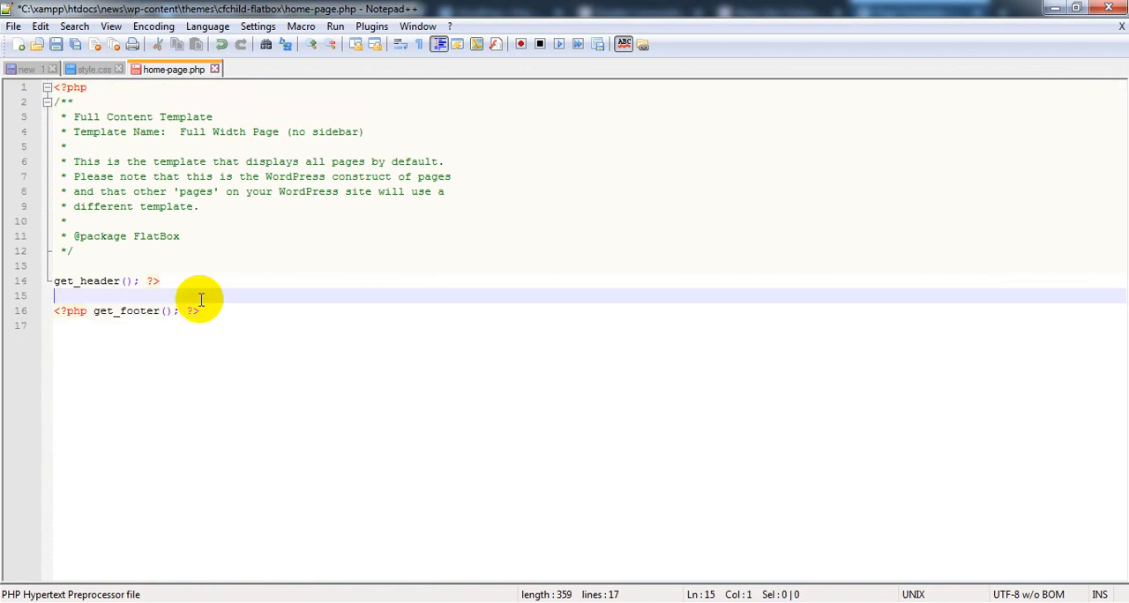
{"action": "key", "text": "Return"}
{"action": "key", "text": "Return"}
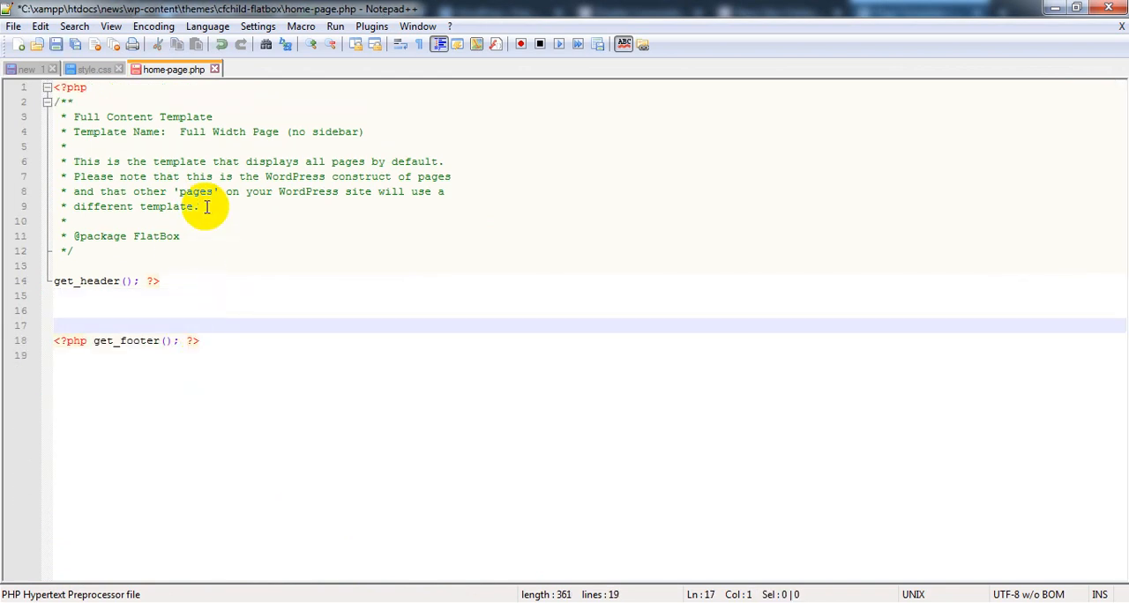
{"action": "left_click_drag", "start_coordinate": [102, 256], "coordinate": [63, 161]}
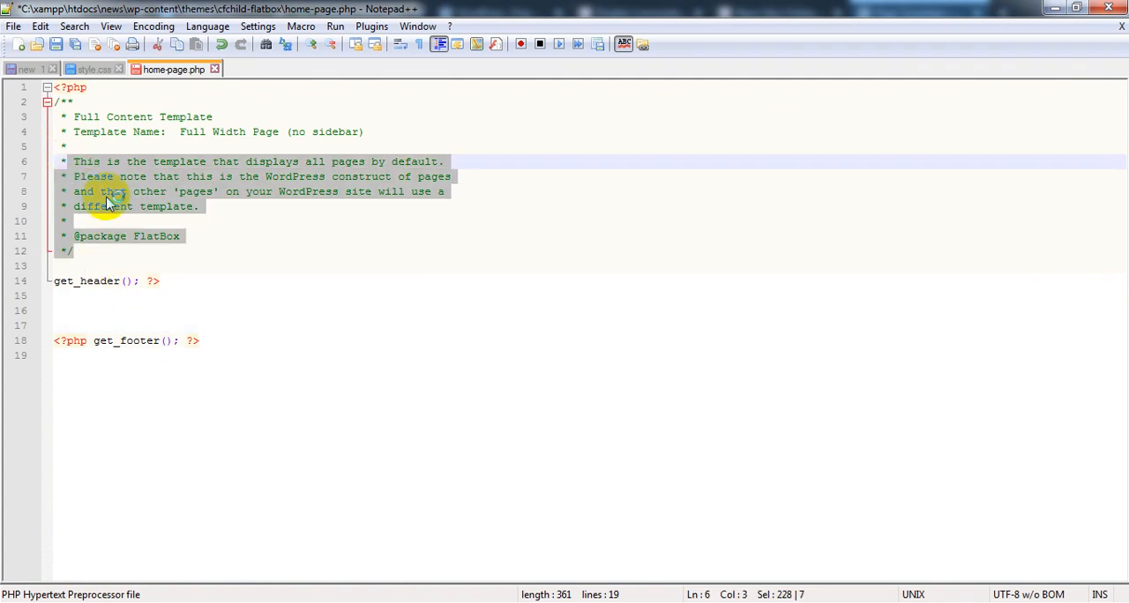
{"action": "left_click", "coordinate": [199, 239]}
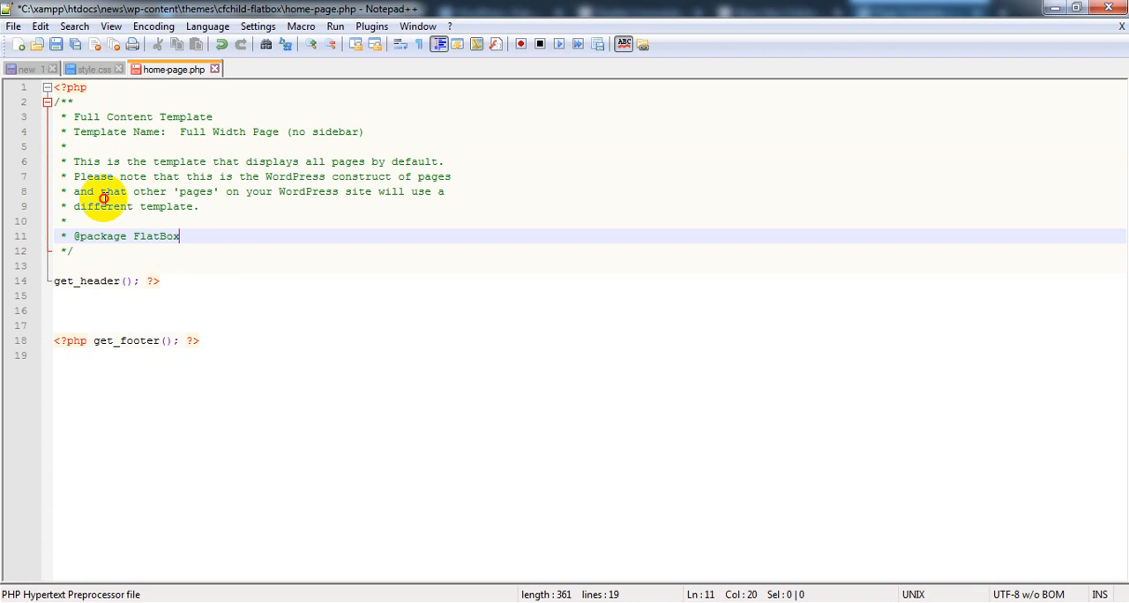
{"action": "left_click", "coordinate": [54, 143], "text": "shift"}
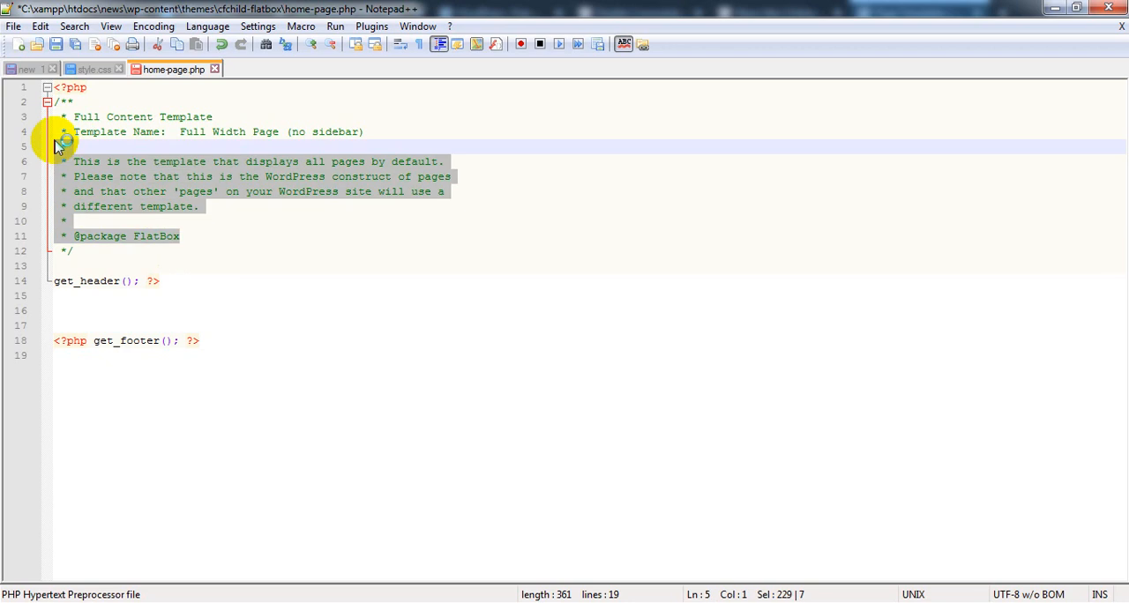
{"action": "key", "text": "Delete"}
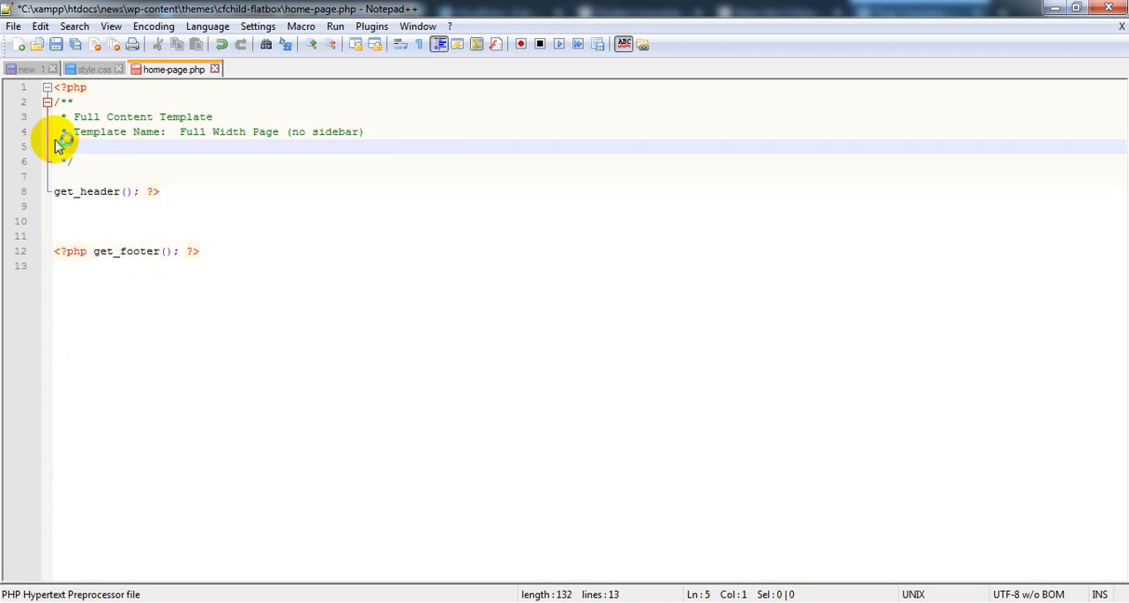
Replace the template name in the header comment with Home-page and put the cursor on the blank line below get_header
{"action": "left_click", "coordinate": [180, 132]}
{"action": "left_click", "coordinate": [365, 132], "text": "shift"}
{"action": "type", "text": "F"}
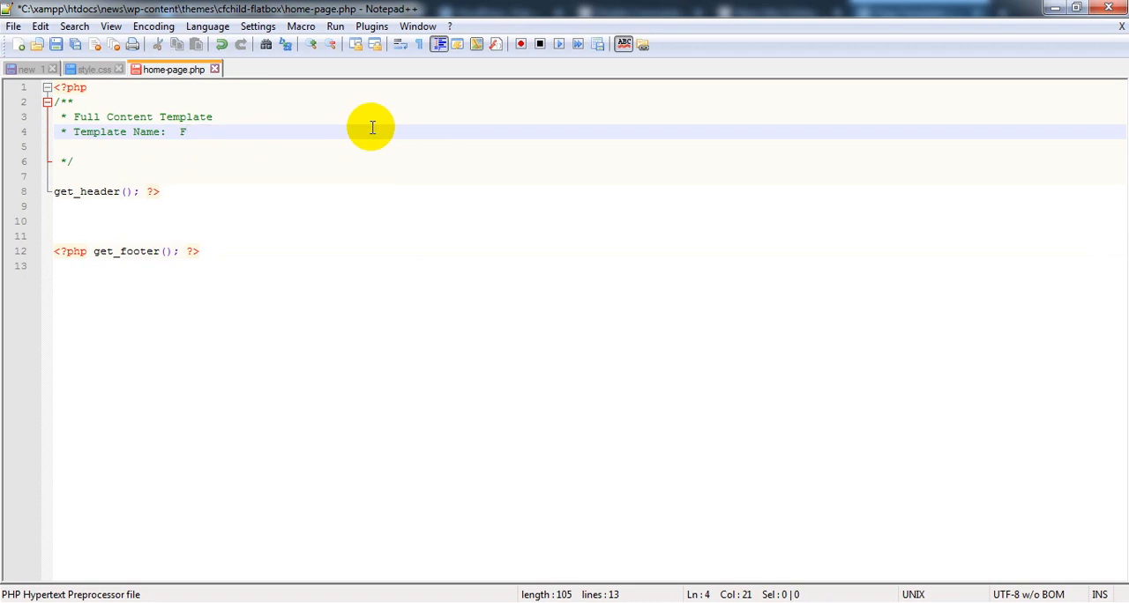
{"action": "key", "text": "BackSpace"}
{"action": "type", "text": "Home-page"}
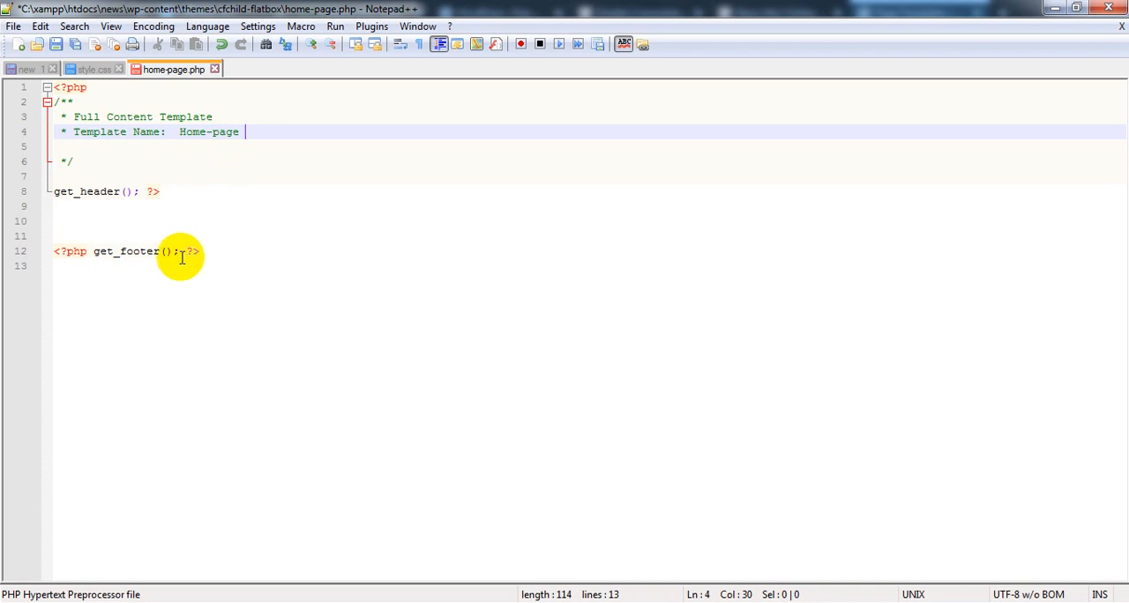
{"action": "left_click", "coordinate": [79, 206]}
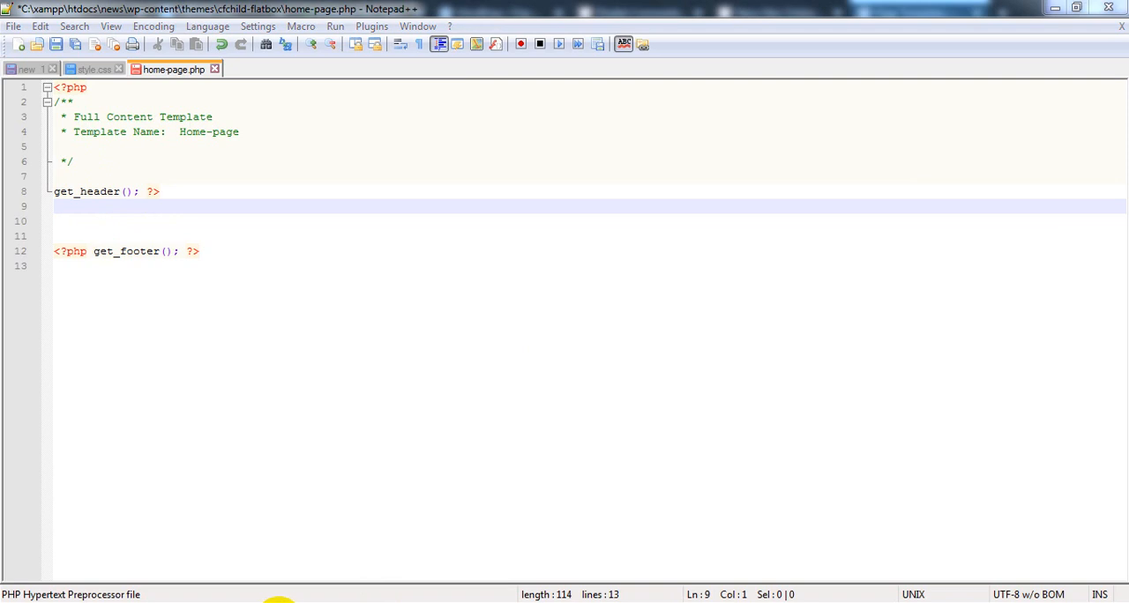
Examine the News Site front page from header to footer in the browser and return to home-page.php in Notepad++
{"action": "left_click", "coordinate": [1061, 7]}
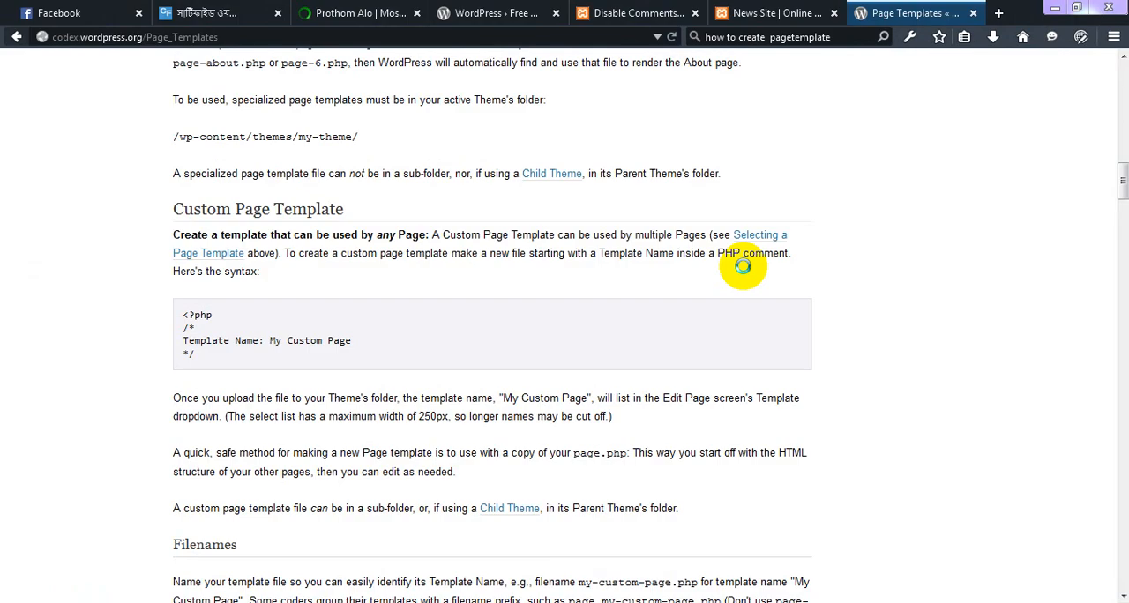
{"action": "left_click", "coordinate": [785, 19]}
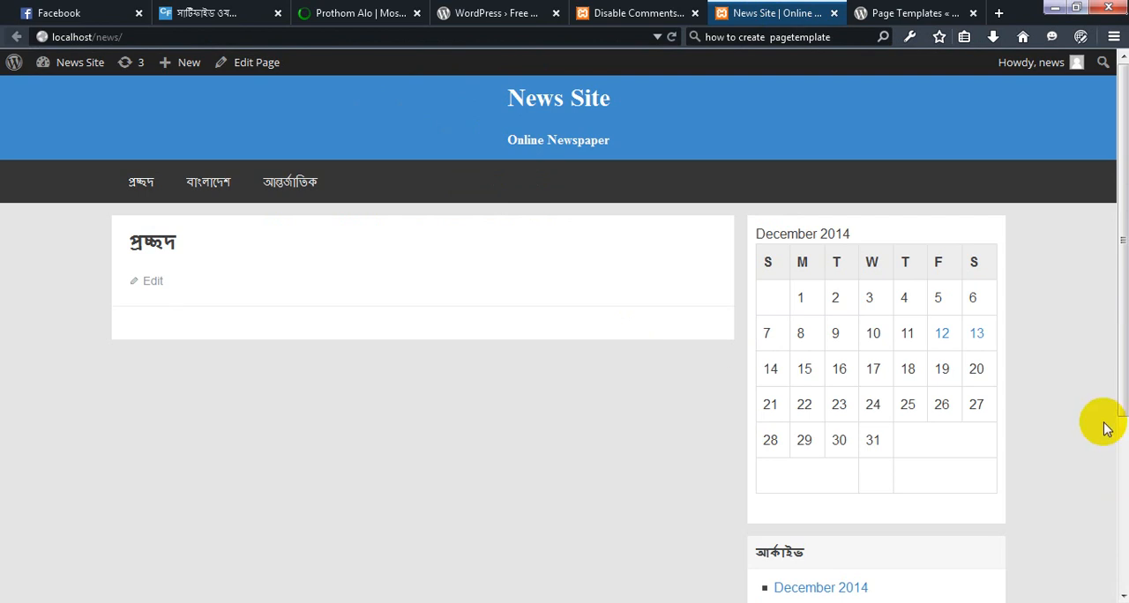
{"action": "scroll", "coordinate": [1107, 428], "scroll_direction": "down", "scroll_amount": 5}
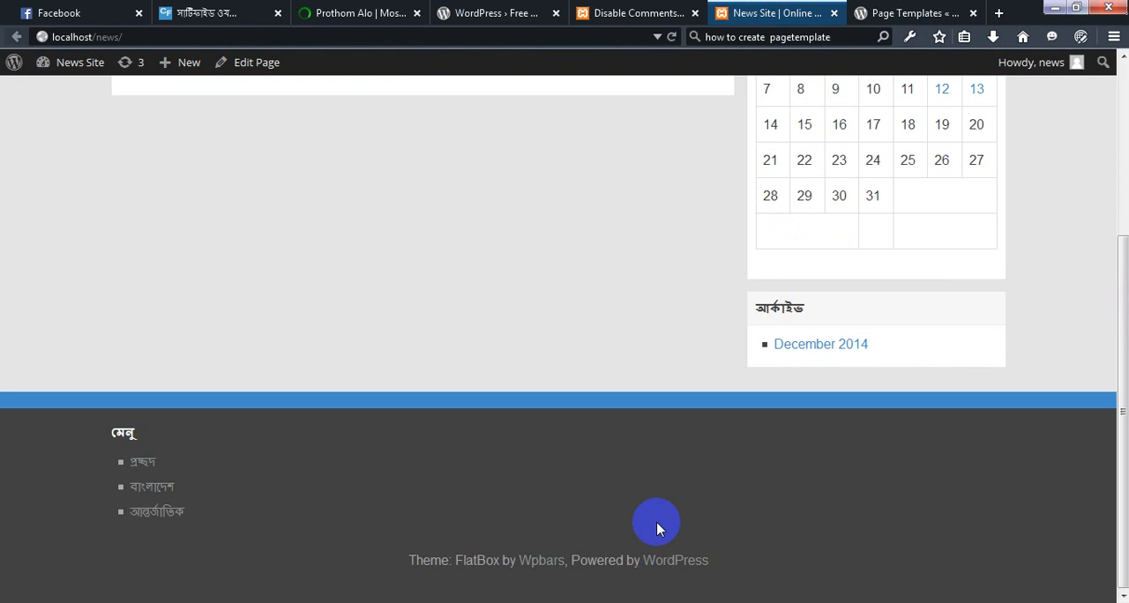
{"action": "scroll", "coordinate": [656, 527], "scroll_direction": "up", "scroll_amount": 3}
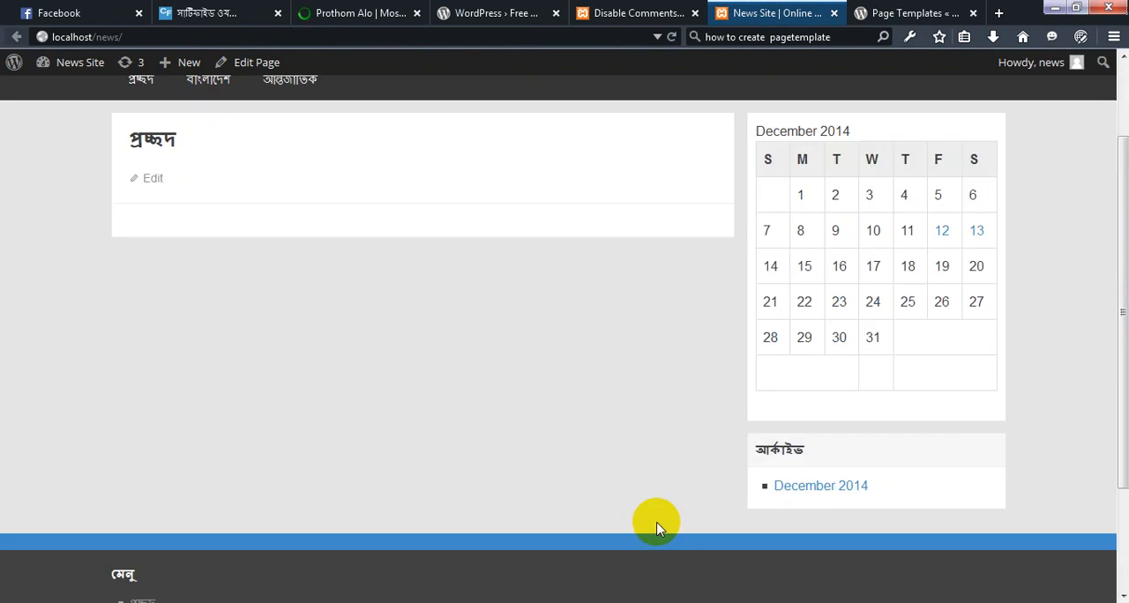
{"action": "scroll", "coordinate": [656, 527], "scroll_direction": "up", "scroll_amount": 2}
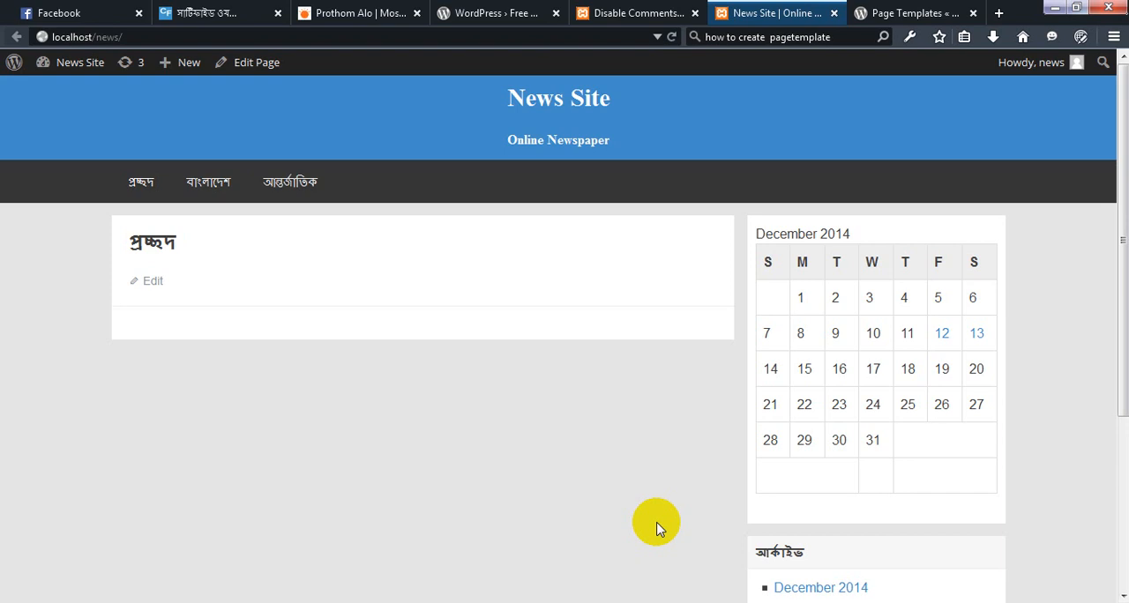
{"action": "scroll", "coordinate": [607, 532], "scroll_direction": "down", "scroll_amount": 3}
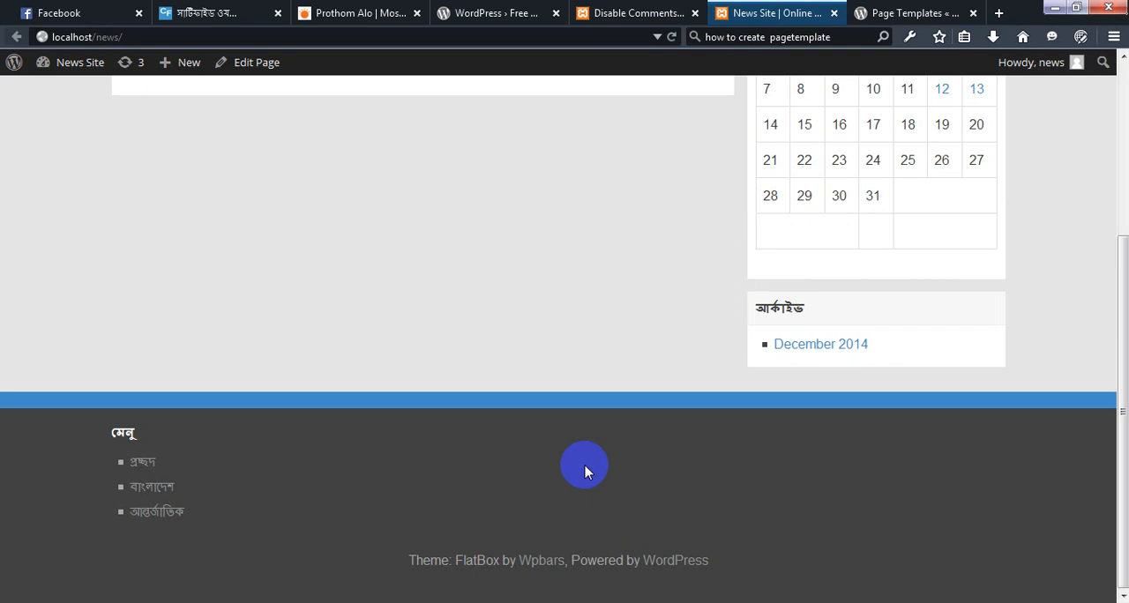
{"action": "scroll", "coordinate": [583, 472], "scroll_direction": "up", "scroll_amount": 3}
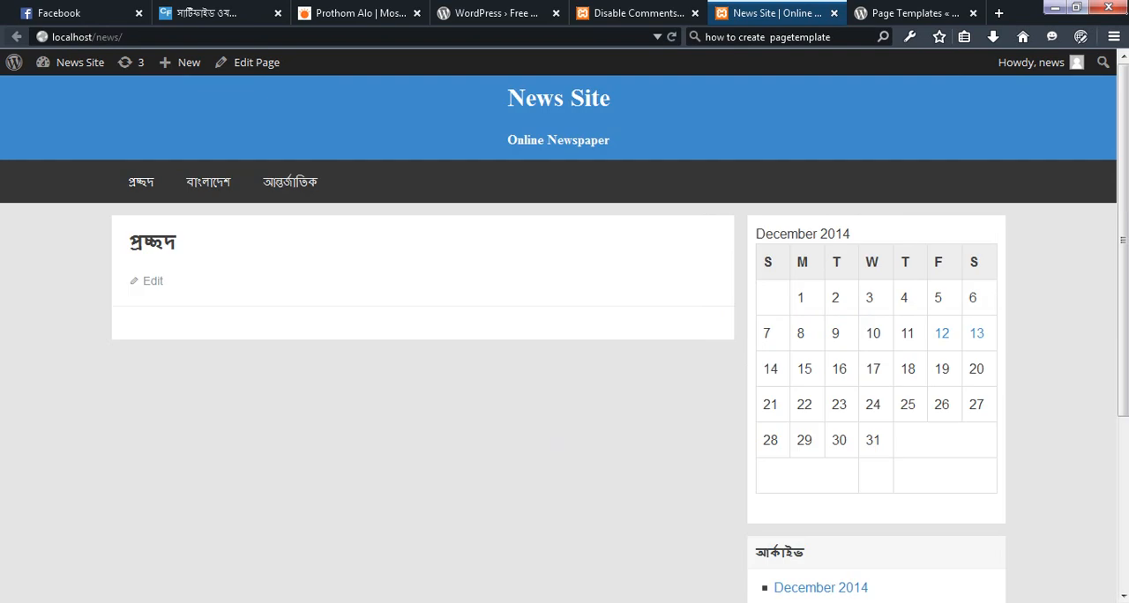
{"action": "key", "text": "alt+Tab"}
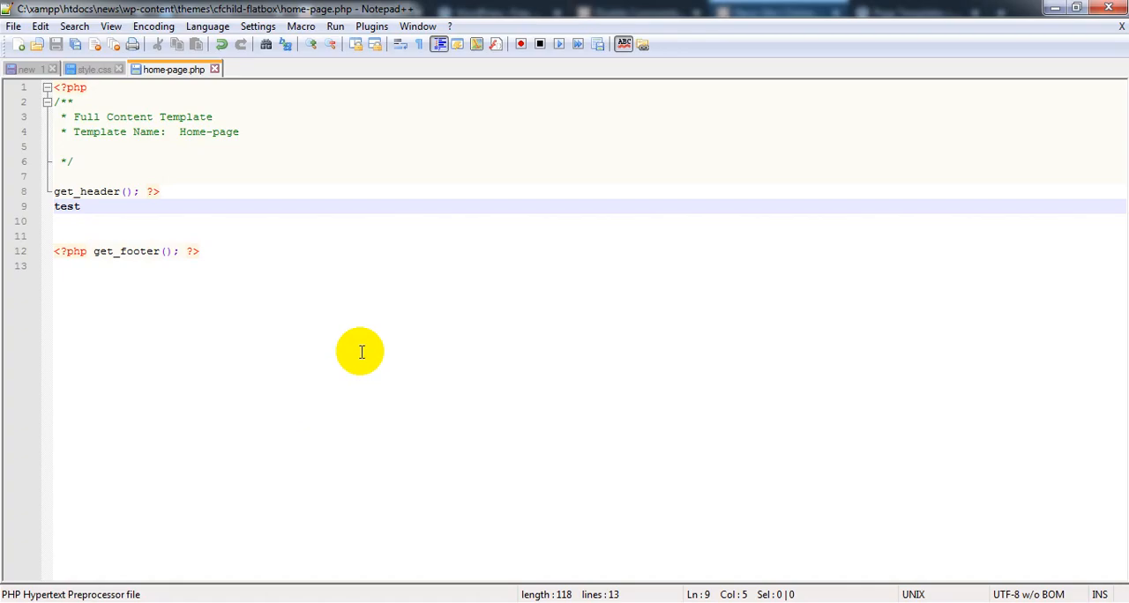
Switch to the browser's WordPress dashboard and open the প্রচ্ছদ page for editing from the list of all pages
{"action": "left_click", "coordinate": [1052, 6]}
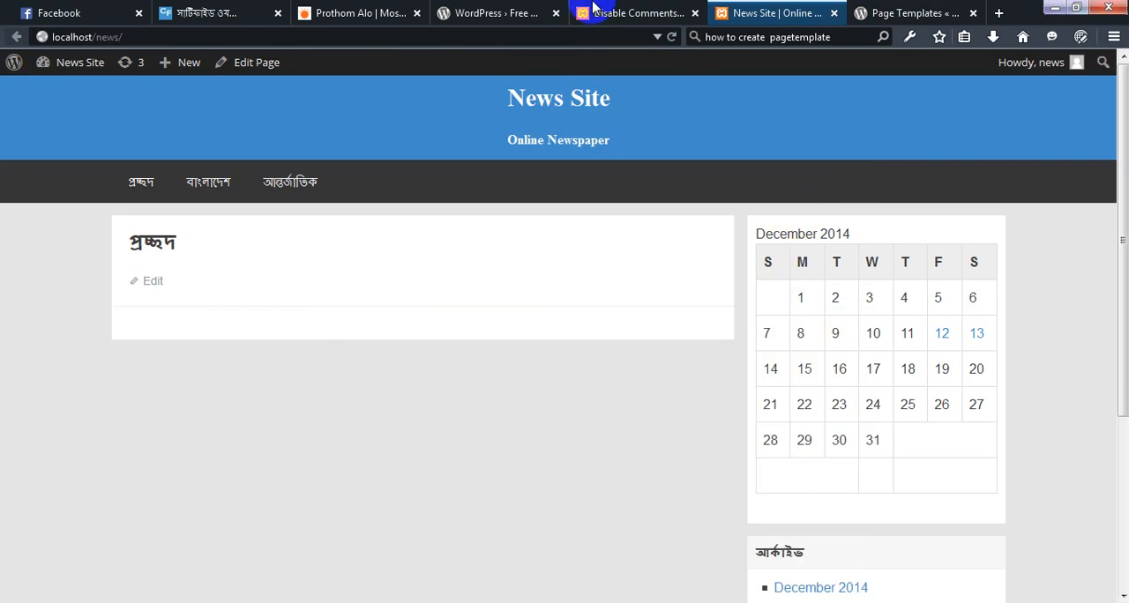
{"action": "left_click", "coordinate": [635, 14]}
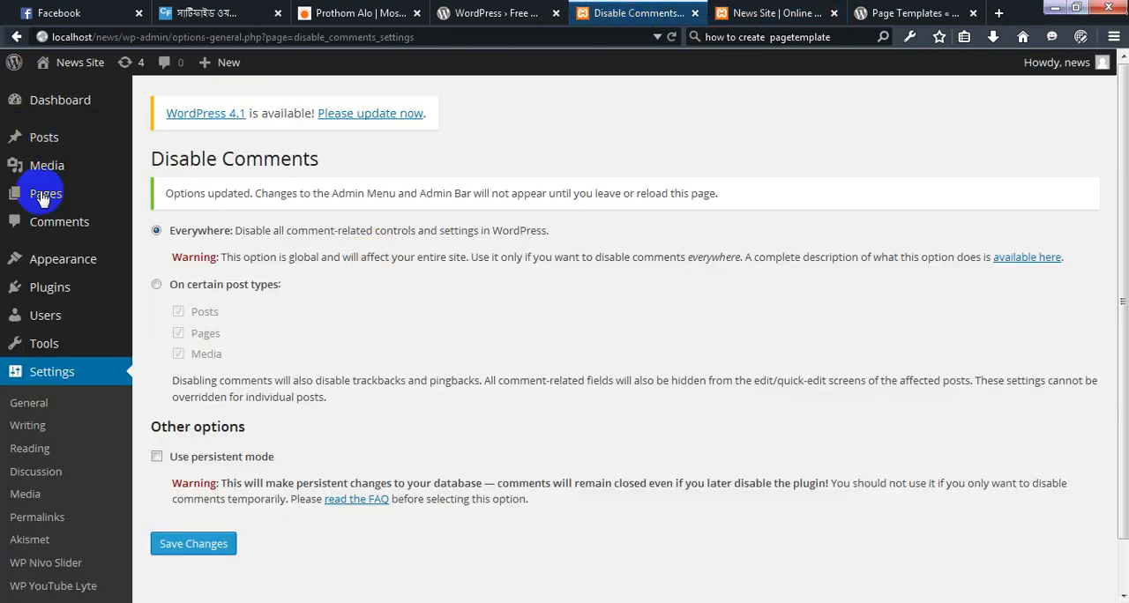
{"action": "mouse_move", "coordinate": [42, 198]}
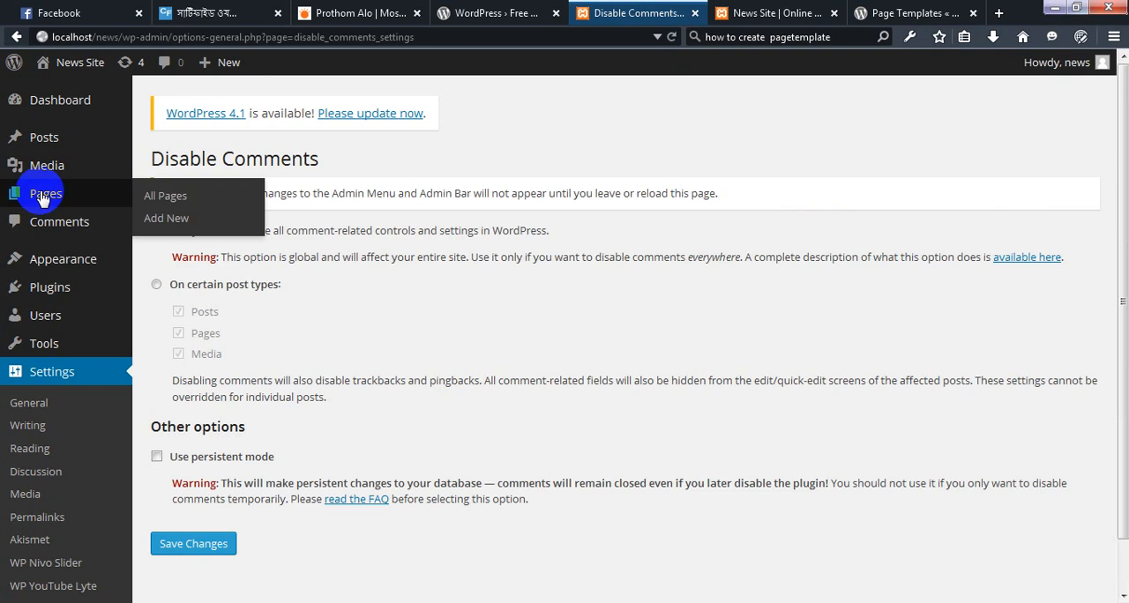
{"action": "left_click", "coordinate": [169, 199]}
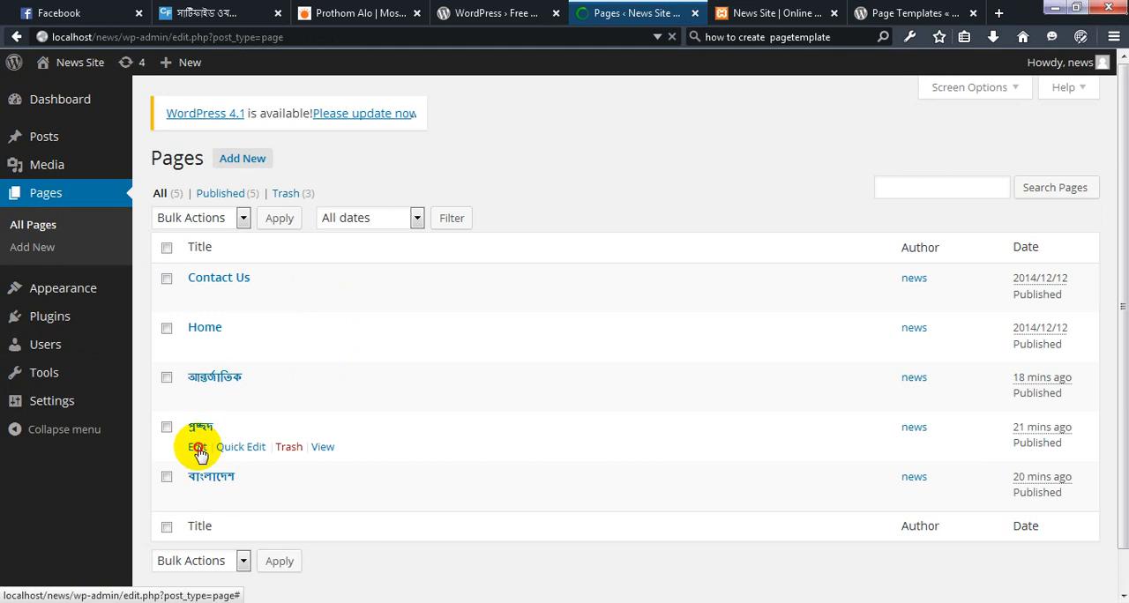
{"action": "left_click", "coordinate": [197, 448]}
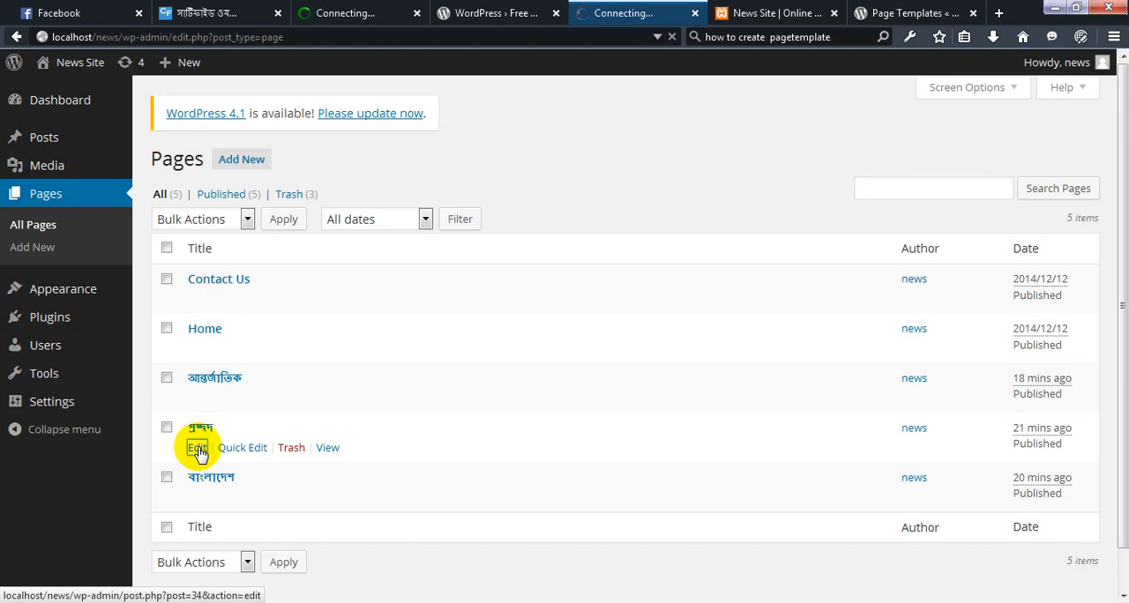
{"action": "left_click", "coordinate": [198, 449]}
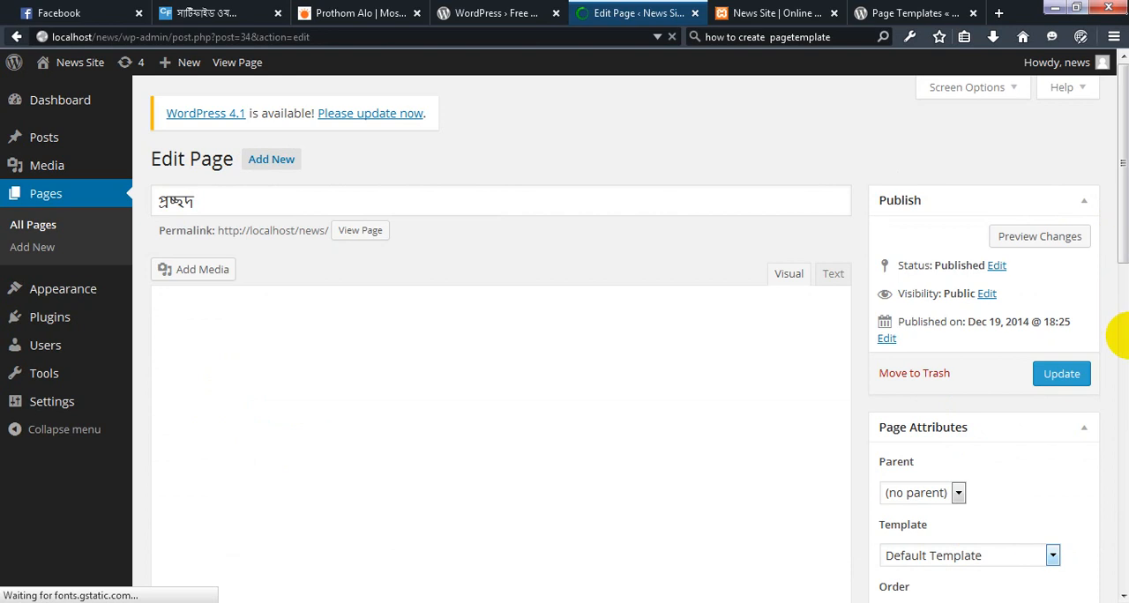
Assign the Home-page template to the প্রচ্ছদ page and update the page
{"action": "scroll", "coordinate": [1069, 459], "scroll_direction": "down", "scroll_amount": 3}
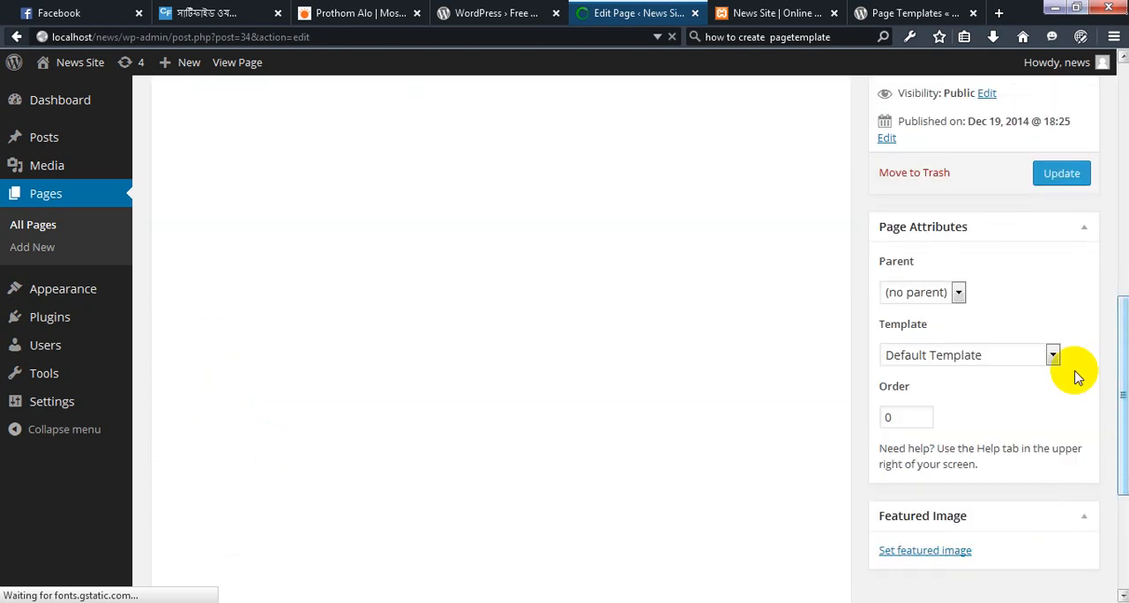
{"action": "left_click", "coordinate": [1052, 356]}
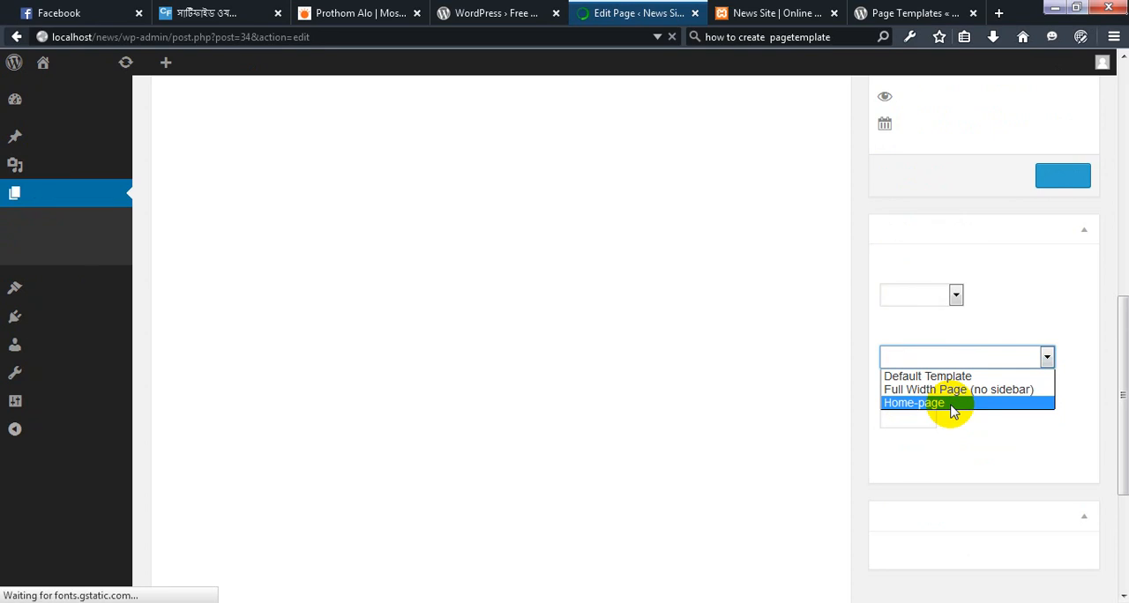
{"action": "left_click", "coordinate": [950, 405]}
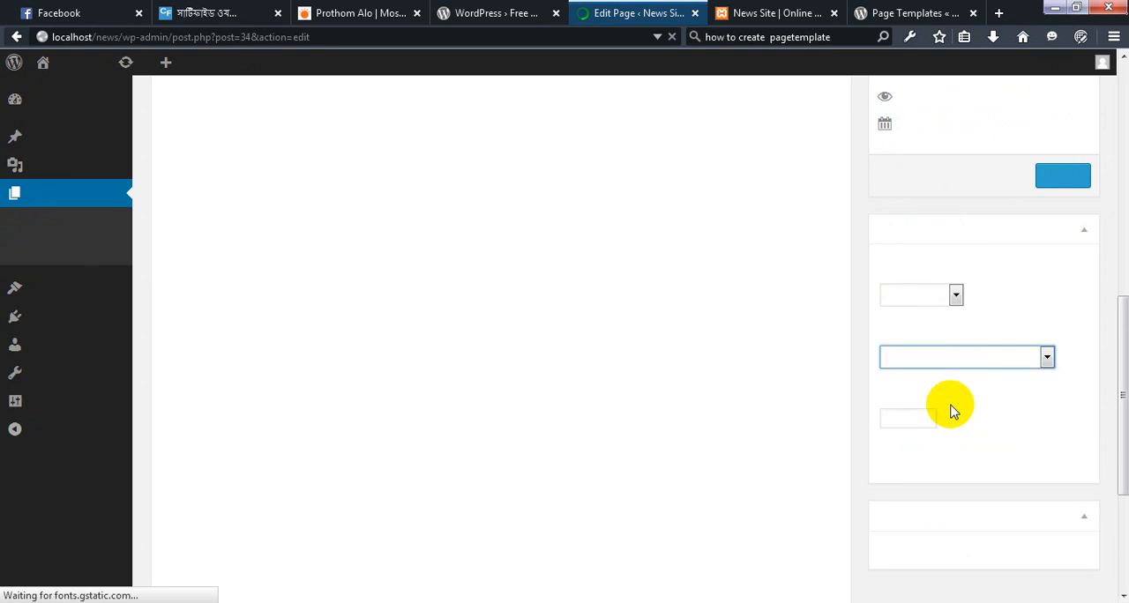
{"action": "left_click", "coordinate": [1061, 180]}
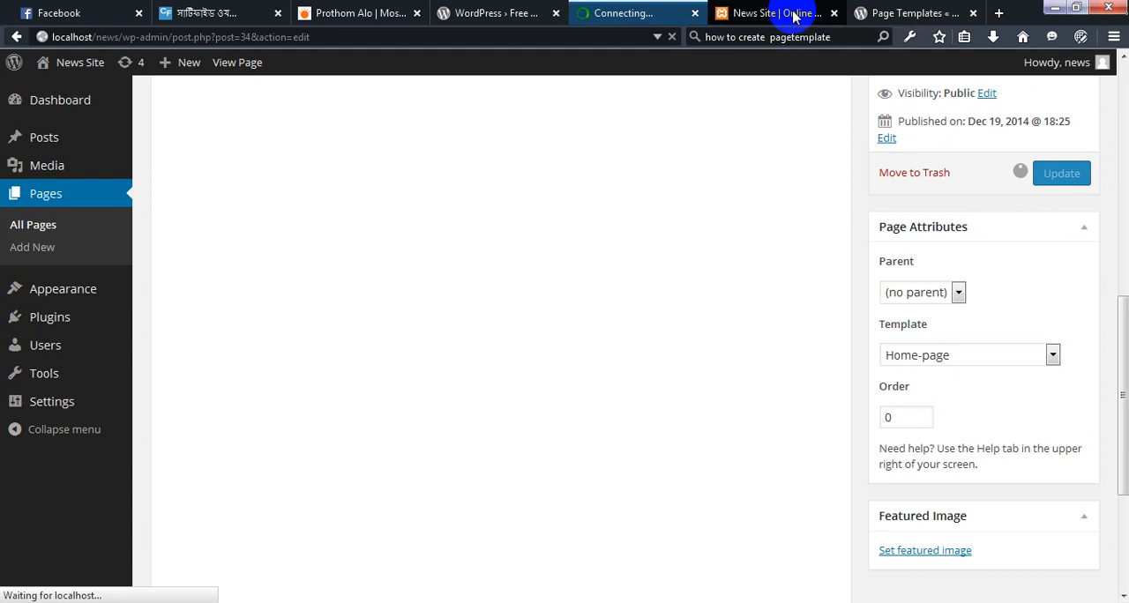
{"action": "left_click", "coordinate": [785, 16]}
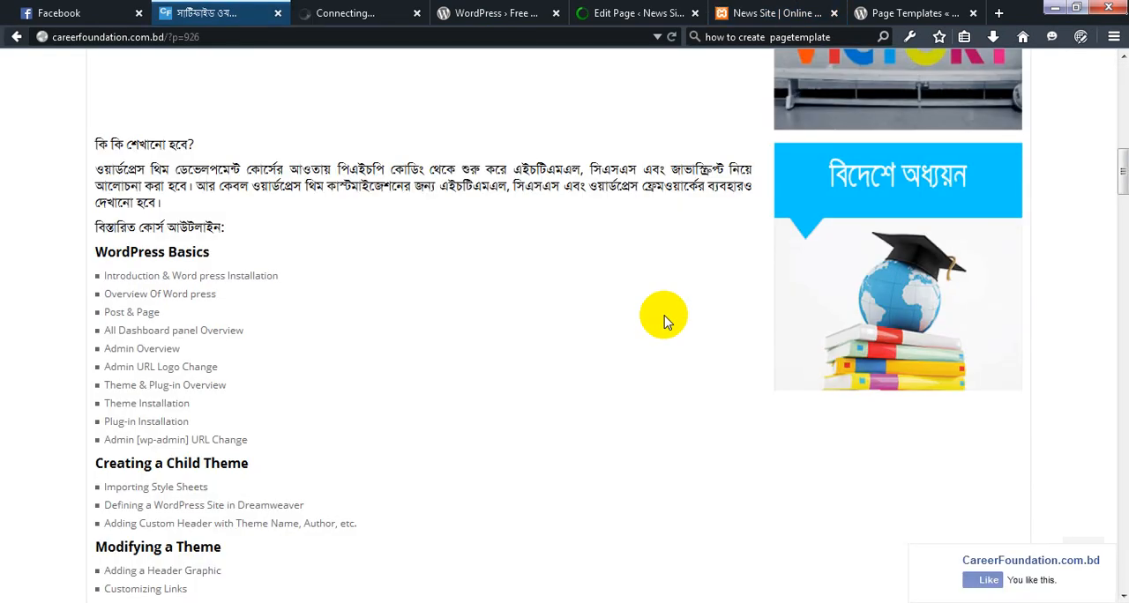
{"action": "scroll", "coordinate": [664, 323], "scroll_direction": "up", "scroll_amount": 5}
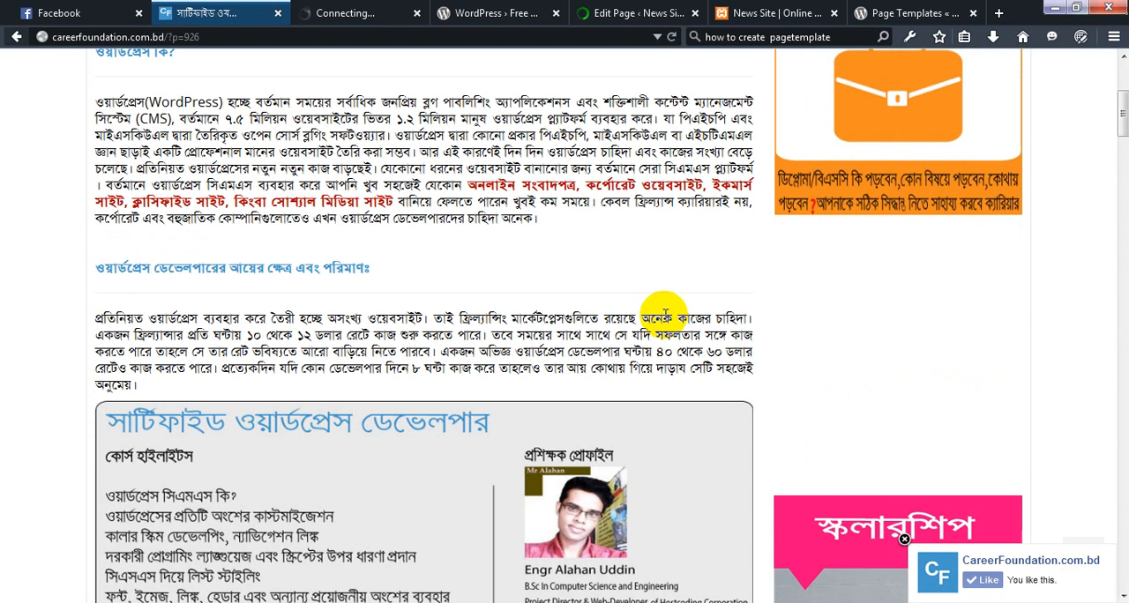
{"action": "scroll", "coordinate": [665, 315], "scroll_direction": "up", "scroll_amount": 3}
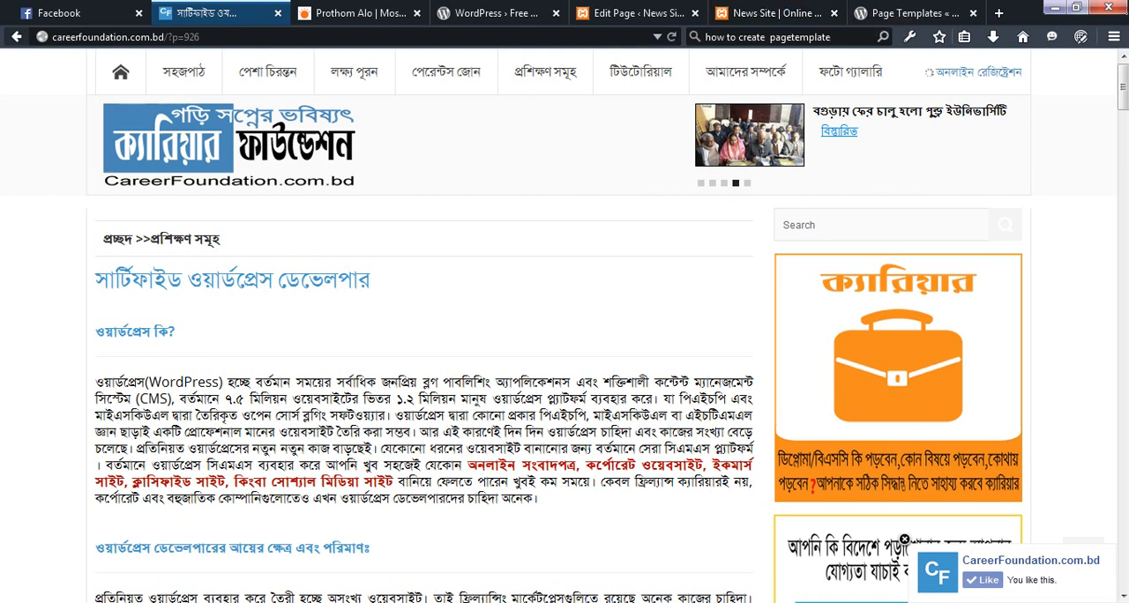
{"action": "left_click", "coordinate": [265, 602]}
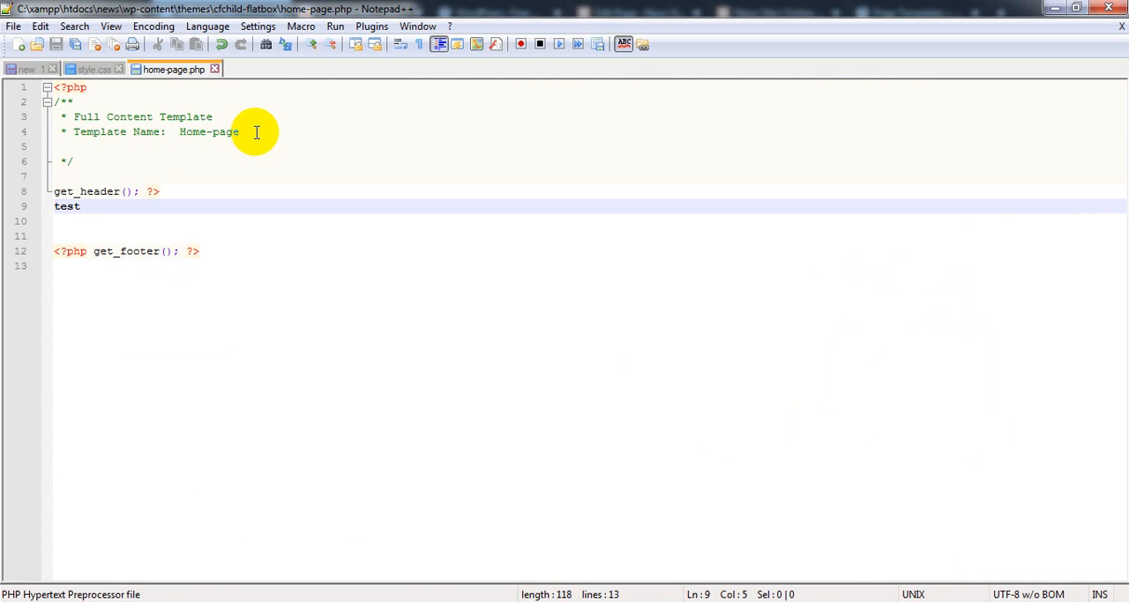
{"action": "left_click", "coordinate": [1053, 9]}
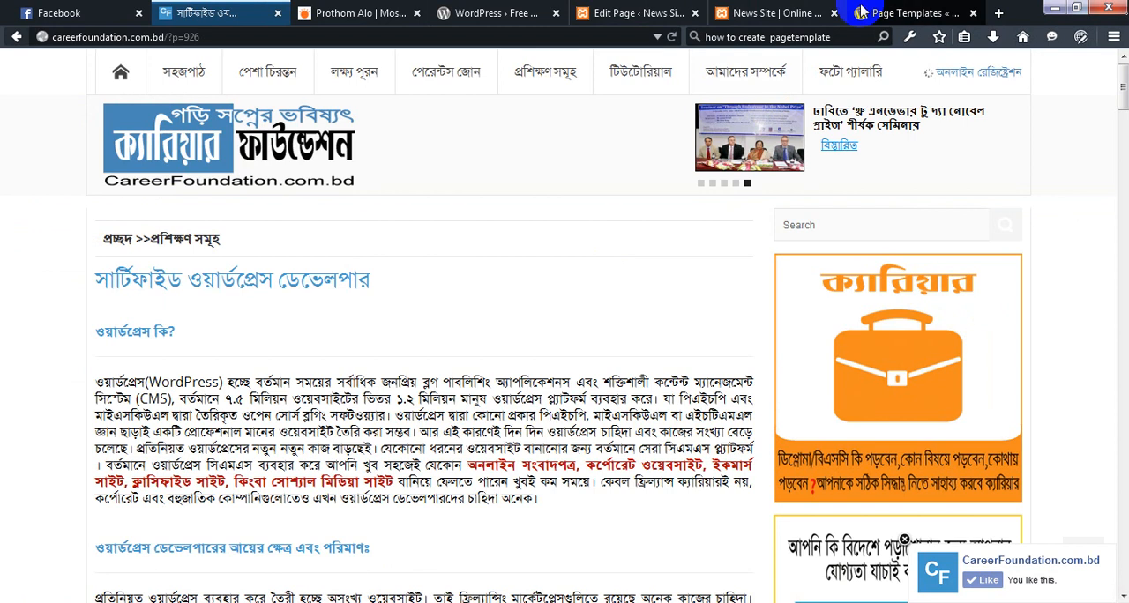
Reload the News Site front page at localhost/news/ and check how it renders with the Home-page template
{"action": "left_click", "coordinate": [757, 12]}
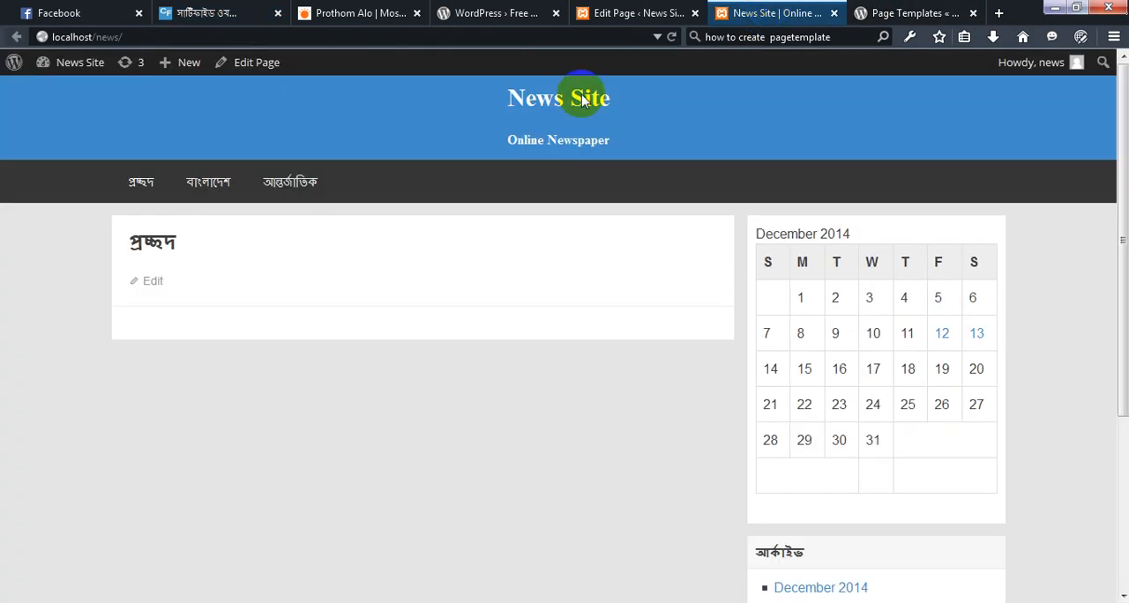
{"action": "left_click", "coordinate": [136, 38]}
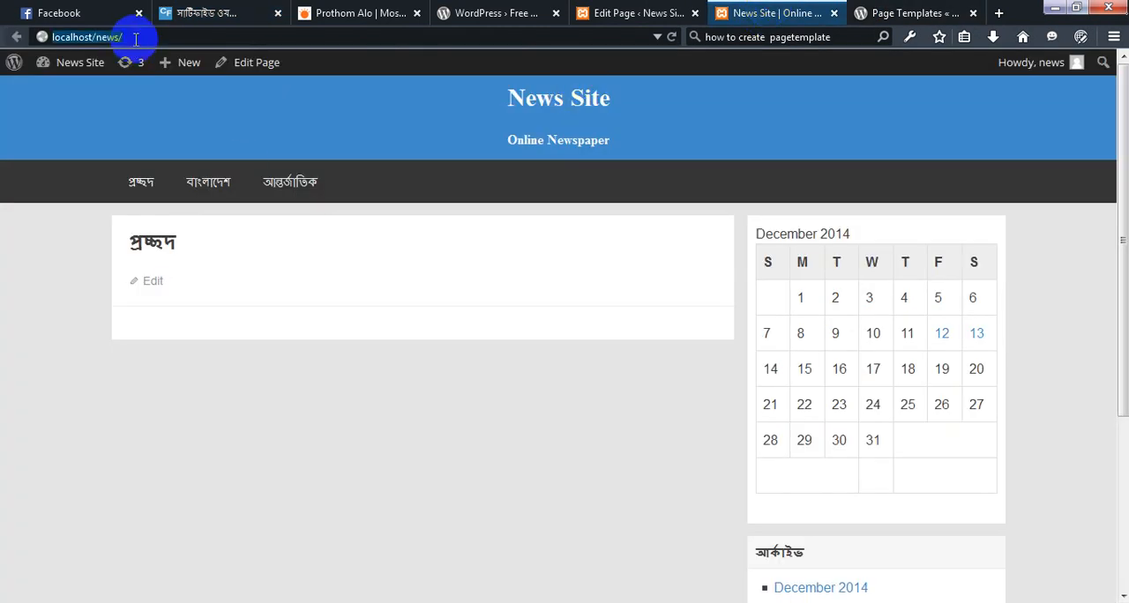
{"action": "key", "text": "Return"}
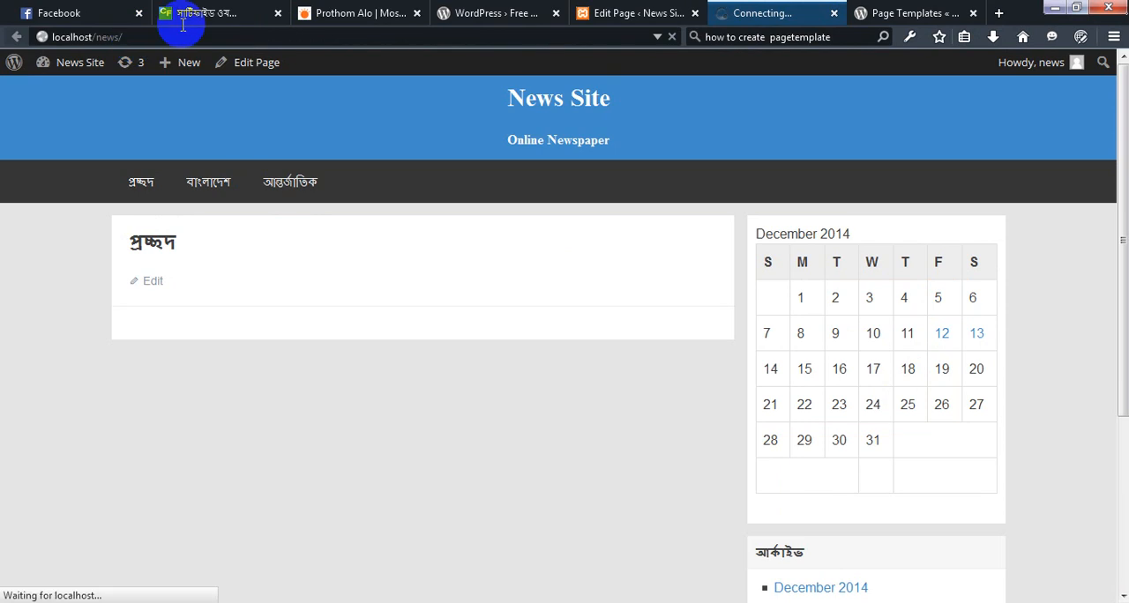
{"action": "left_click", "coordinate": [588, 14]}
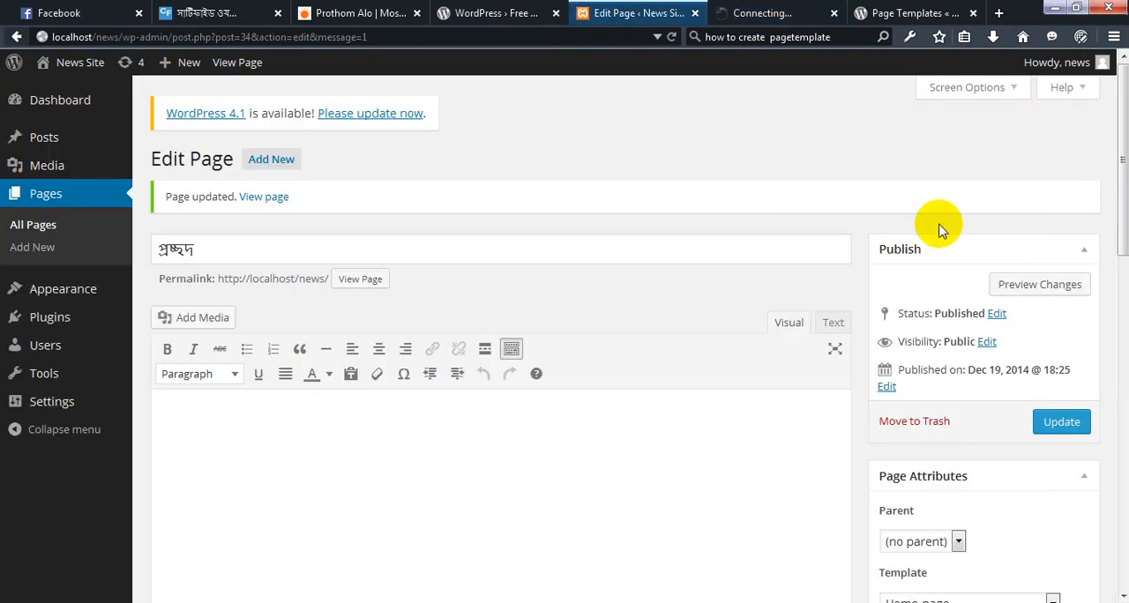
{"action": "left_click", "coordinate": [716, 19]}
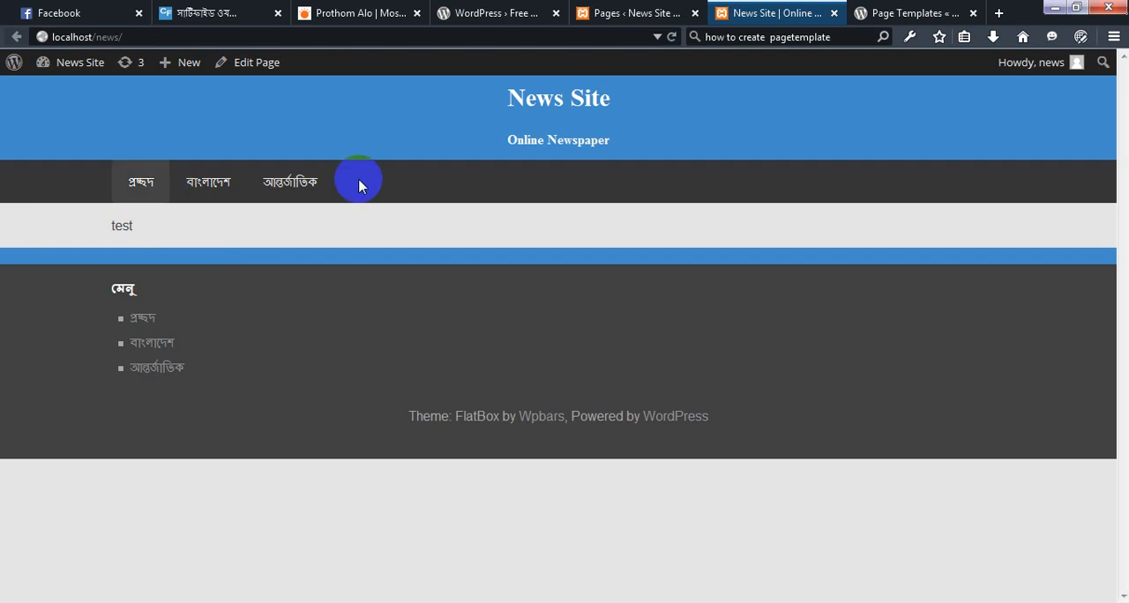
Compare the News Site navigation menu and page layout with the Prothom Alo front page
{"action": "left_click", "coordinate": [295, 185]}
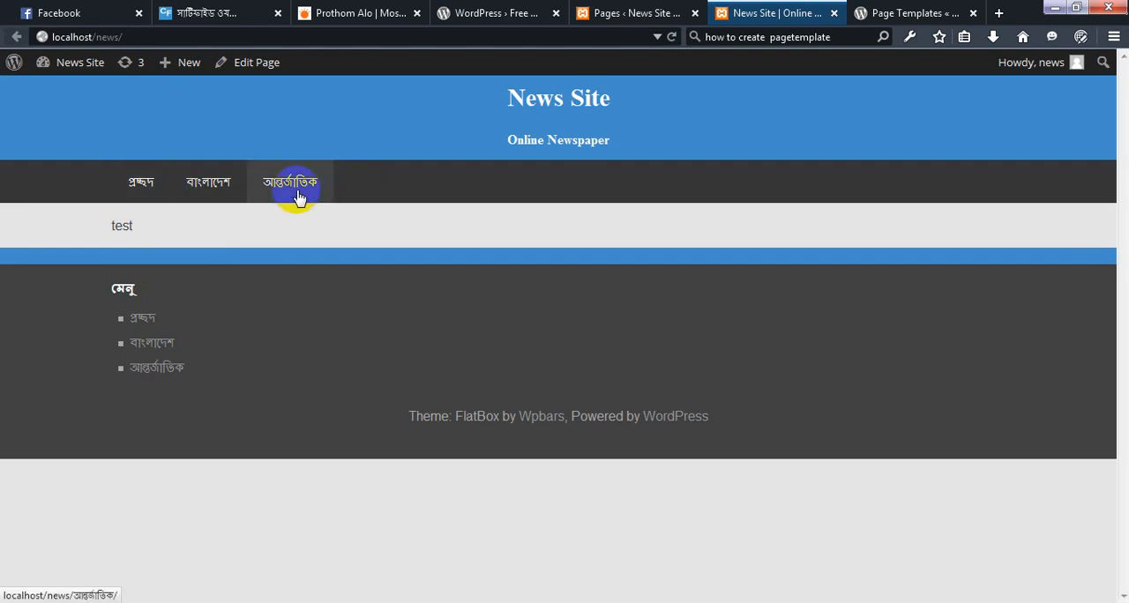
{"action": "left_click", "coordinate": [362, 11]}
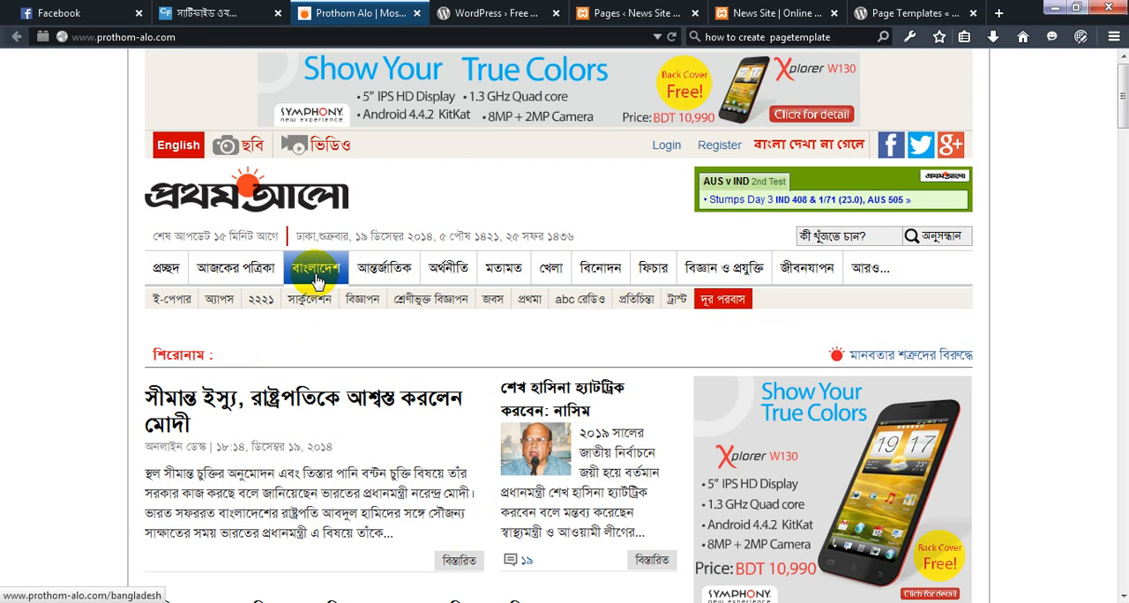
{"action": "left_click", "coordinate": [316, 279]}
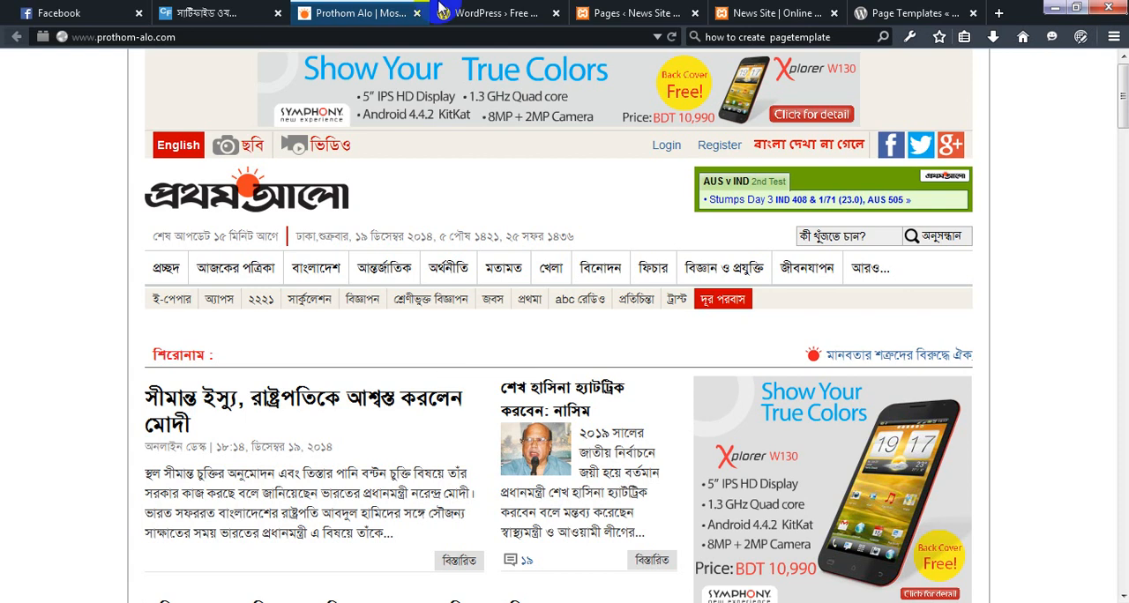
{"action": "left_click", "coordinate": [802, 10]}
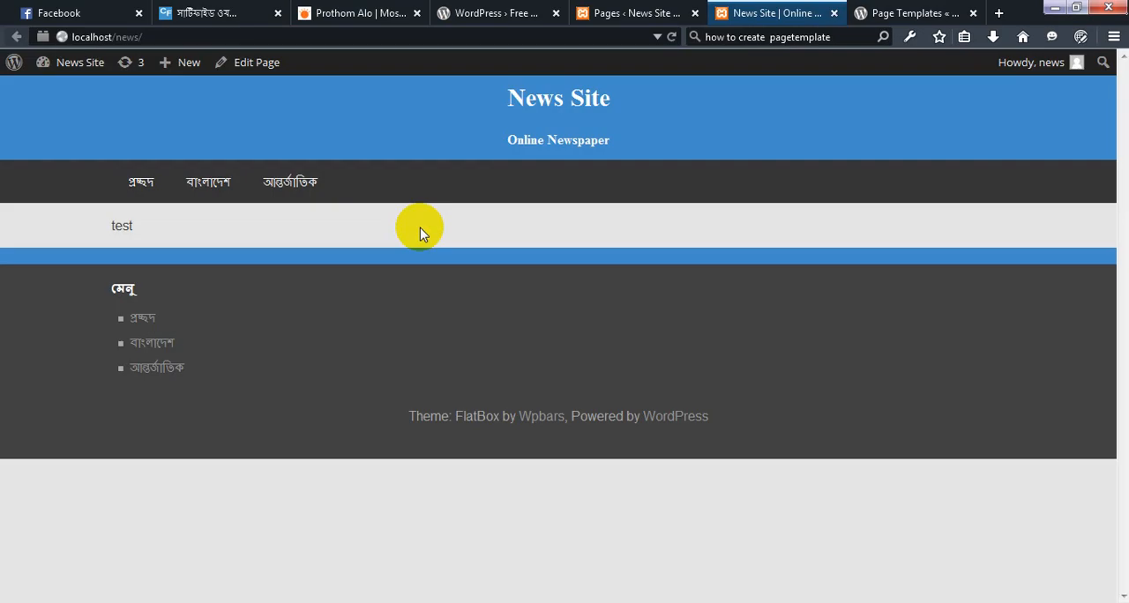
{"action": "left_click", "coordinate": [370, 7]}
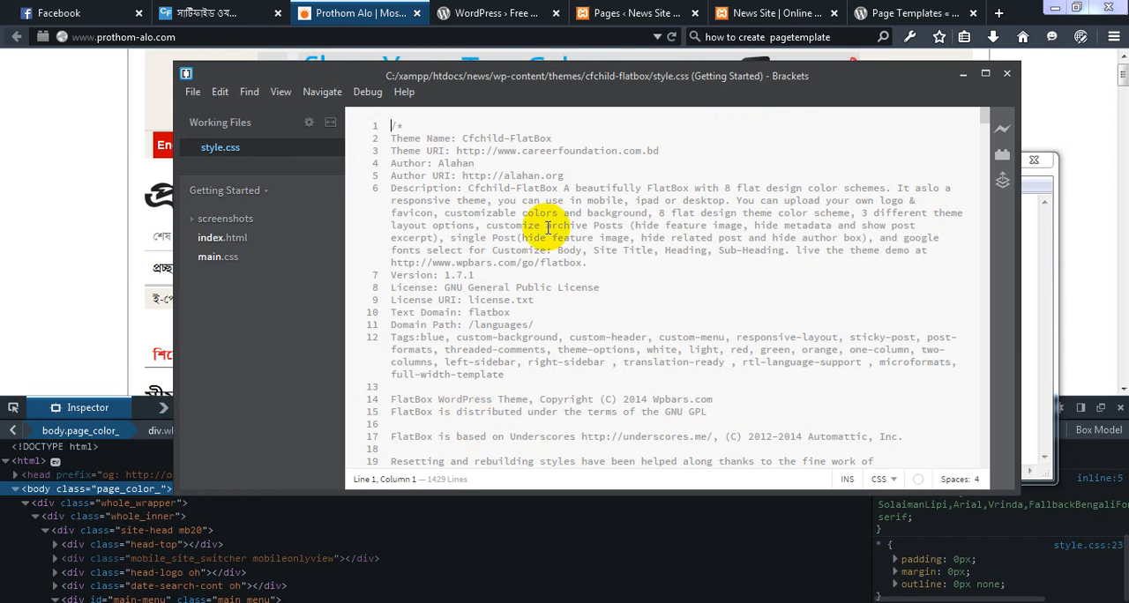
Search the cfchild-flatbox style.css in Brackets for font-family
{"action": "scroll", "coordinate": [548, 228], "scroll_direction": "down", "scroll_amount": 2}
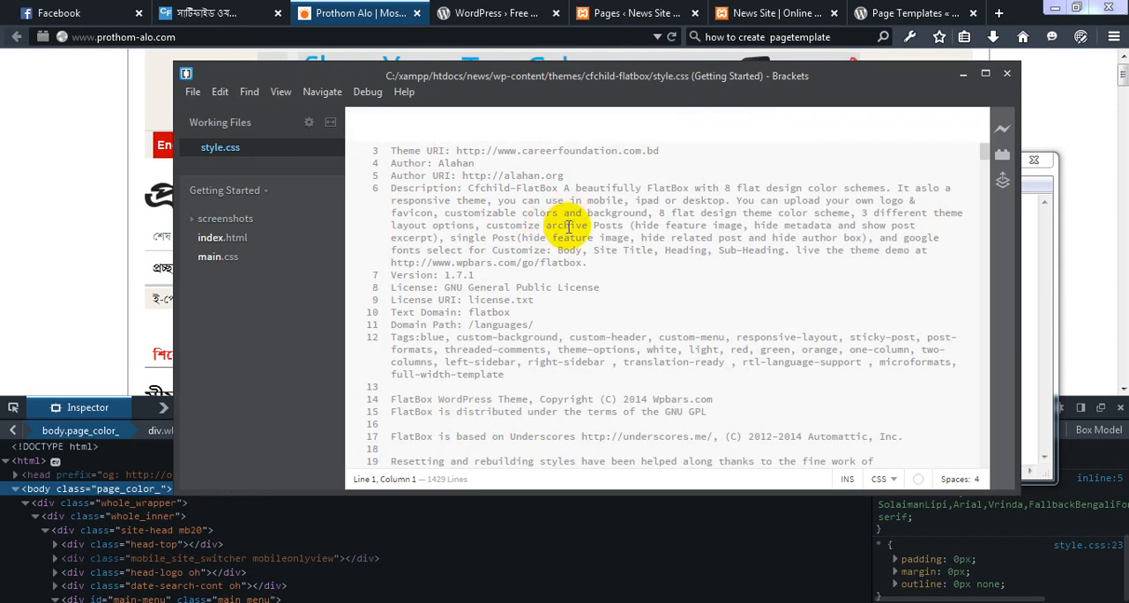
{"action": "left_click", "coordinate": [569, 227]}
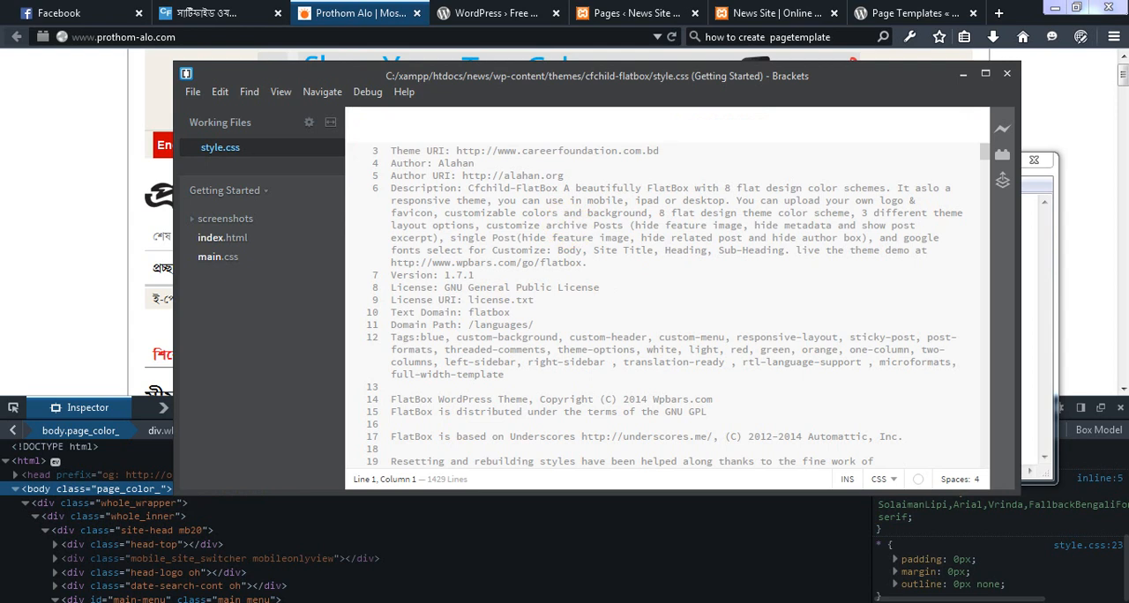
{"action": "key", "text": "ctrl+f"}
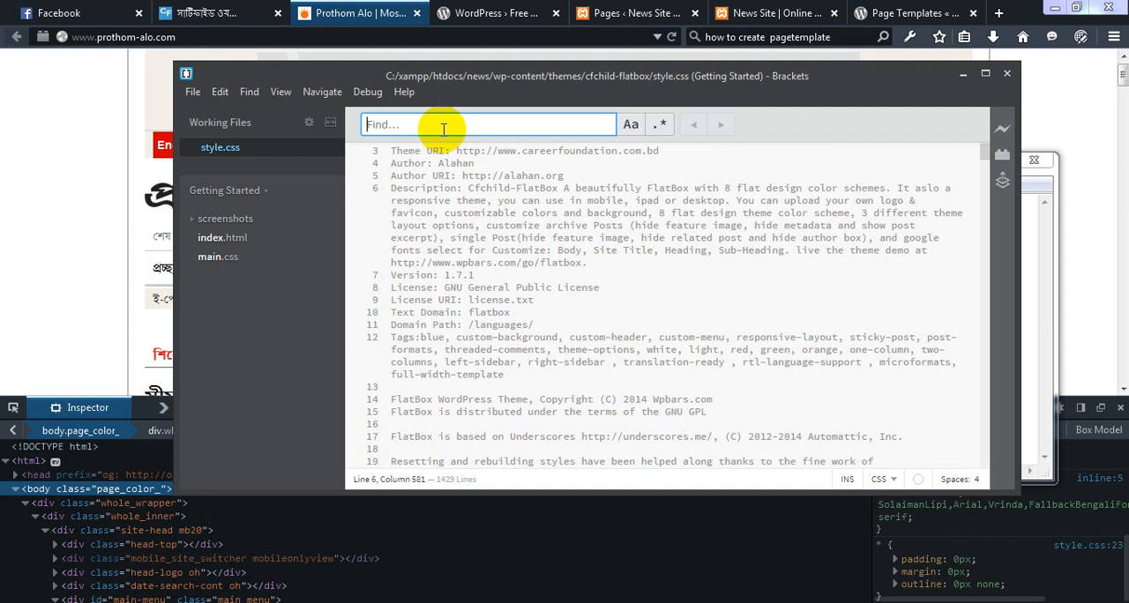
{"action": "type", "text": "fo"}
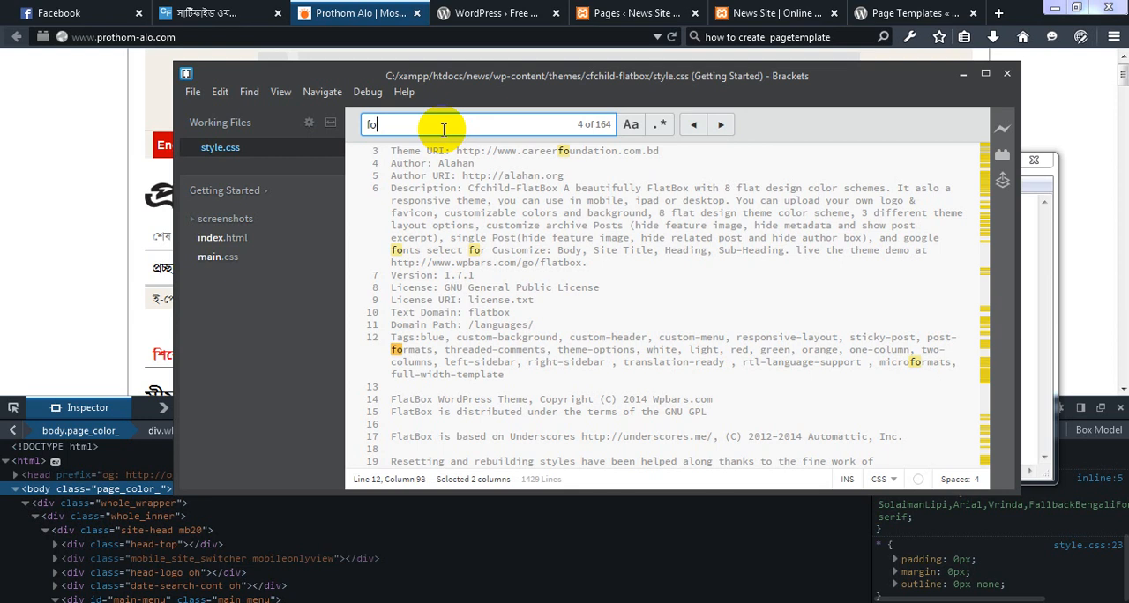
{"action": "type", "text": "nts"}
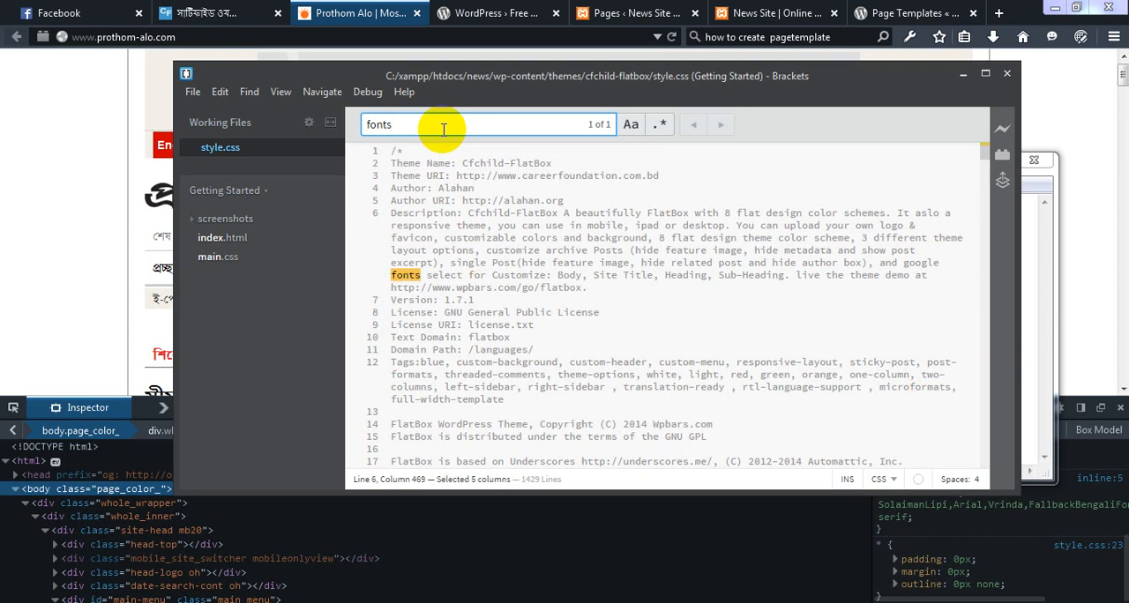
{"action": "key", "text": "BackSpace"}
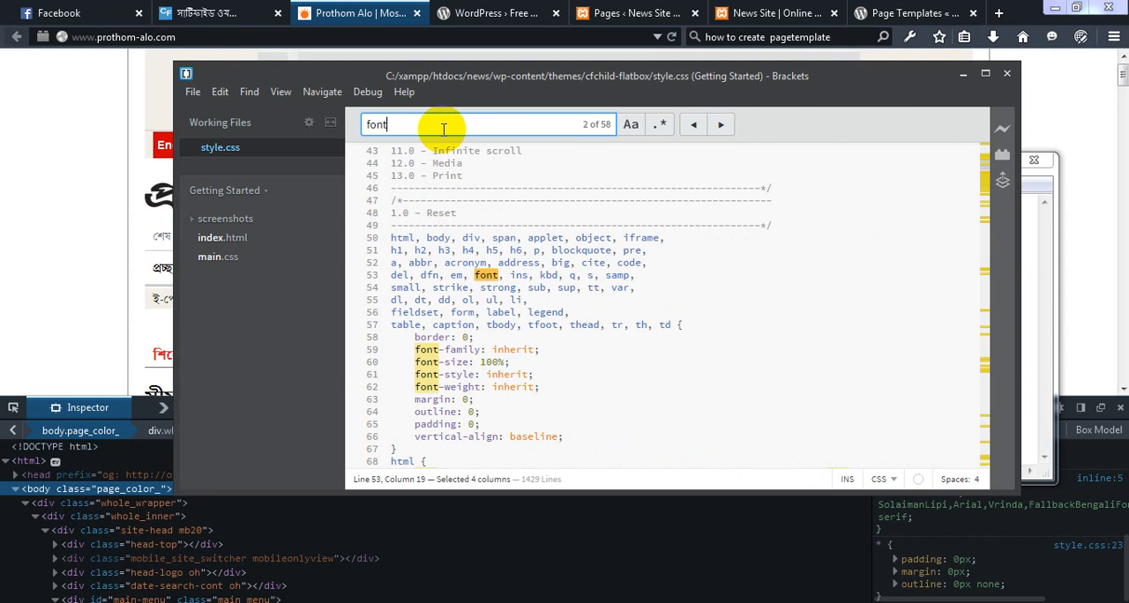
{"action": "type", "text": "-fa"}
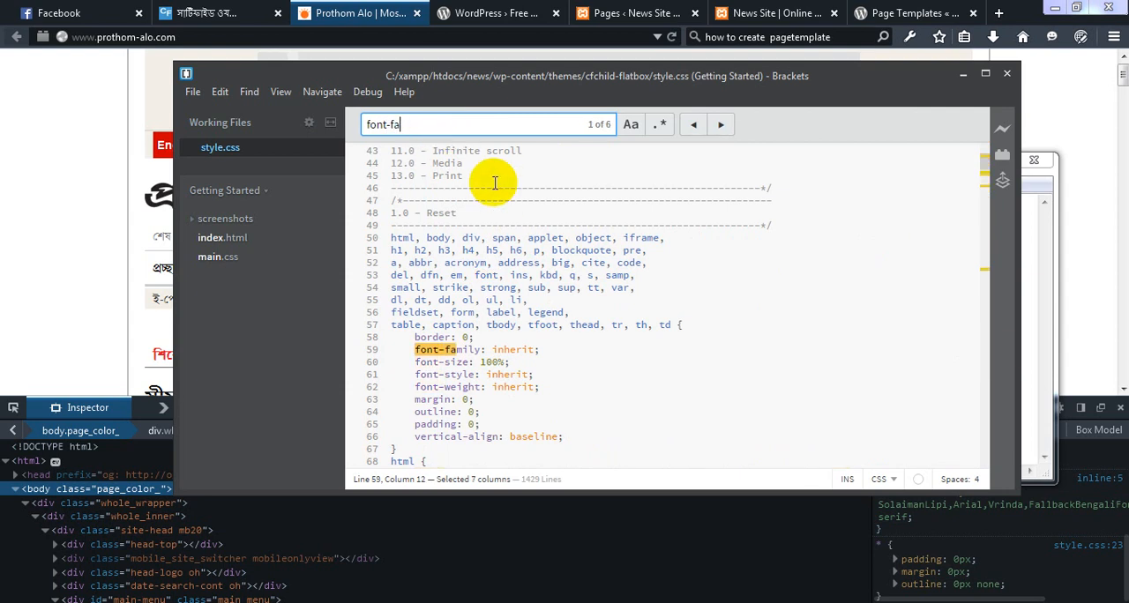
{"action": "type", "text": "mily"}
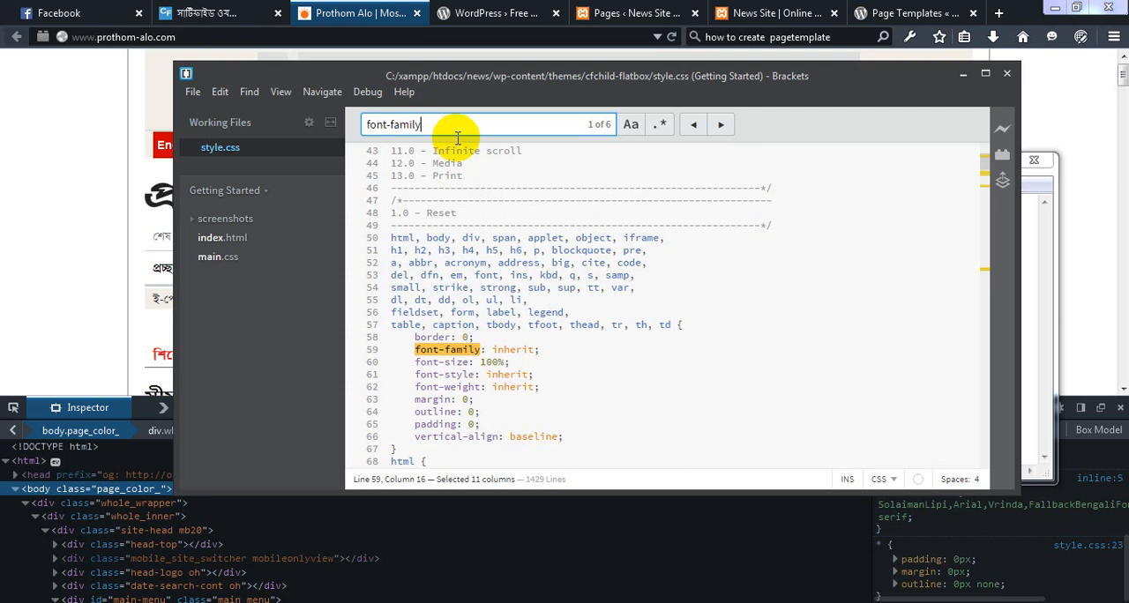
Close the font-family search, undo the last style.css edit, and add a blank line below font-weight in the reset rule
{"action": "key", "text": "Escape"}
{"action": "key", "text": "ctrl+z"}
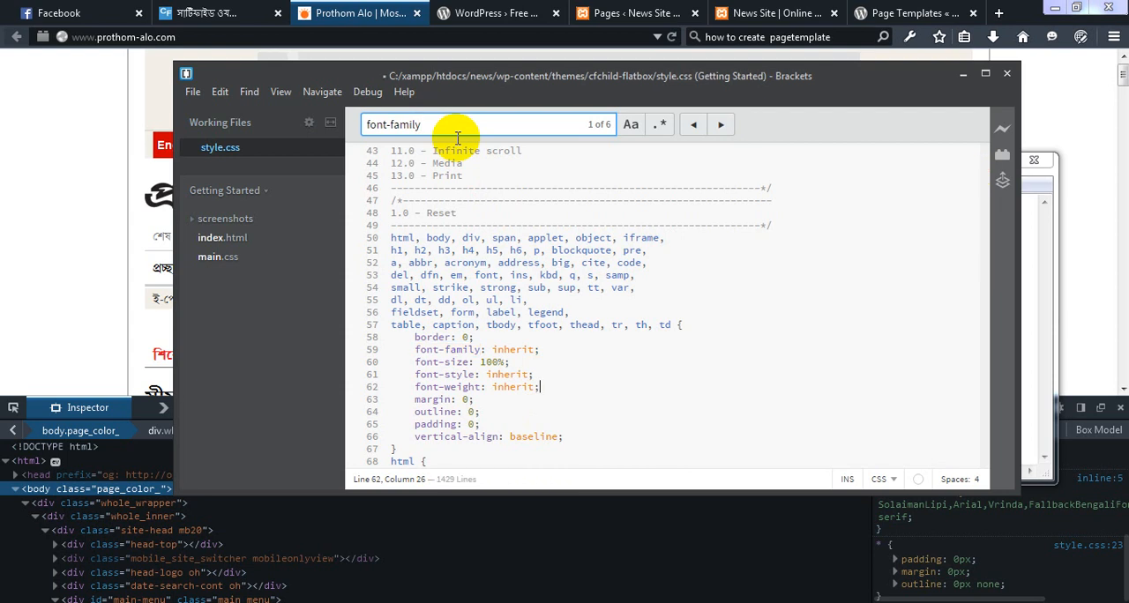
{"action": "key", "text": "Escape"}
{"action": "key", "text": "Return"}
{"action": "key", "text": "Return"}
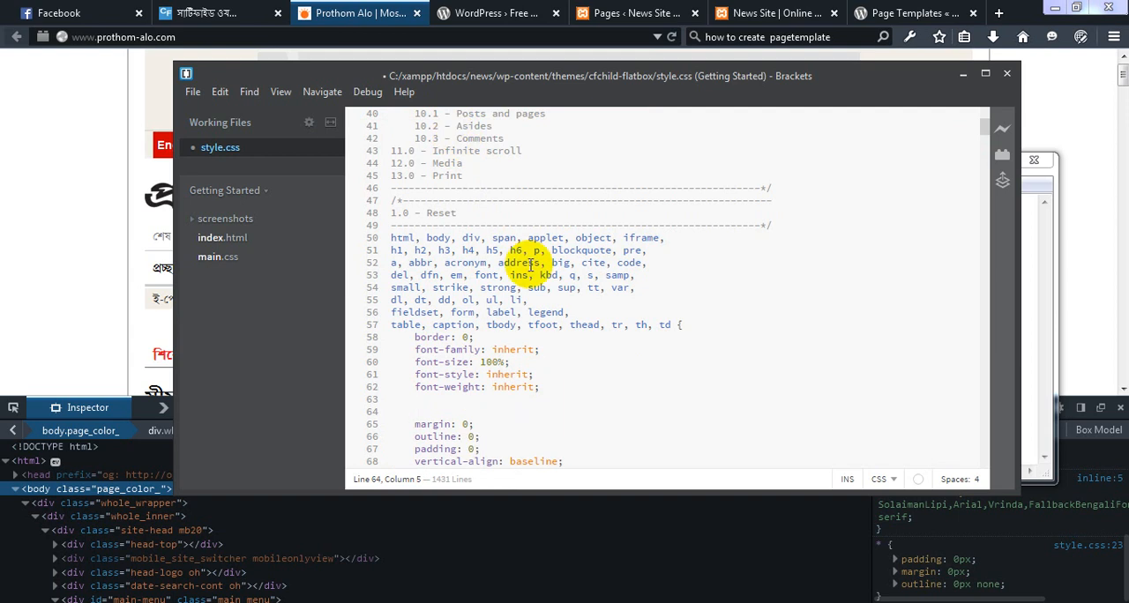
{"action": "scroll", "coordinate": [530, 265], "scroll_direction": "down", "scroll_amount": 2}
{"action": "key", "text": "BackSpace"}
{"action": "key", "text": "BackSpace"}
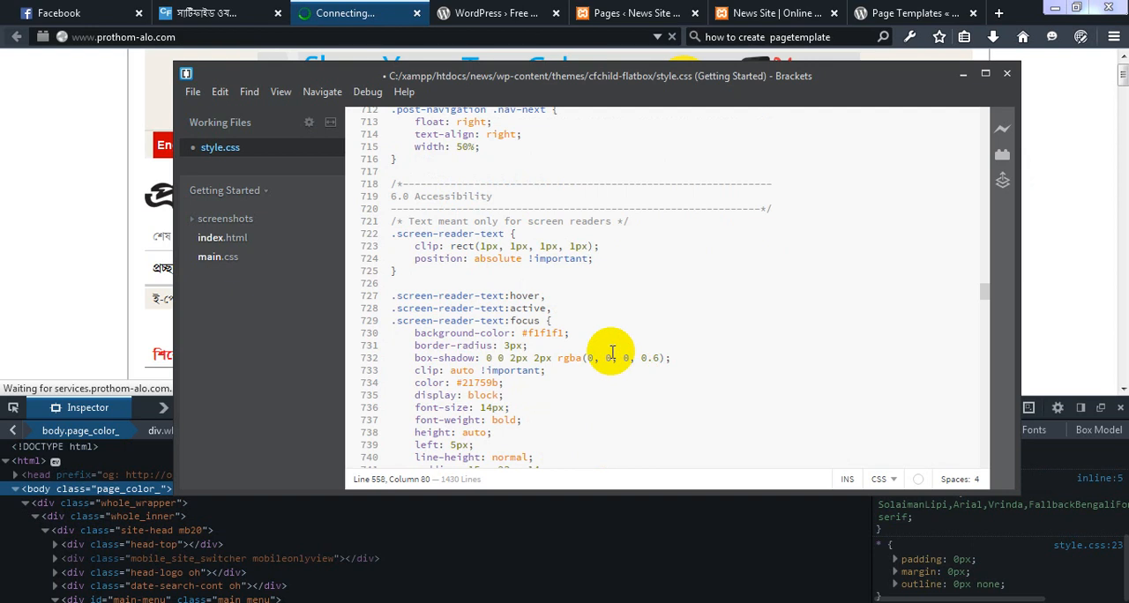
Review the style.css rules from the reset section down to the Infinite scroll section and save the stylesheet
{"action": "scroll", "coordinate": [612, 352], "scroll_direction": "down", "scroll_amount": 2}
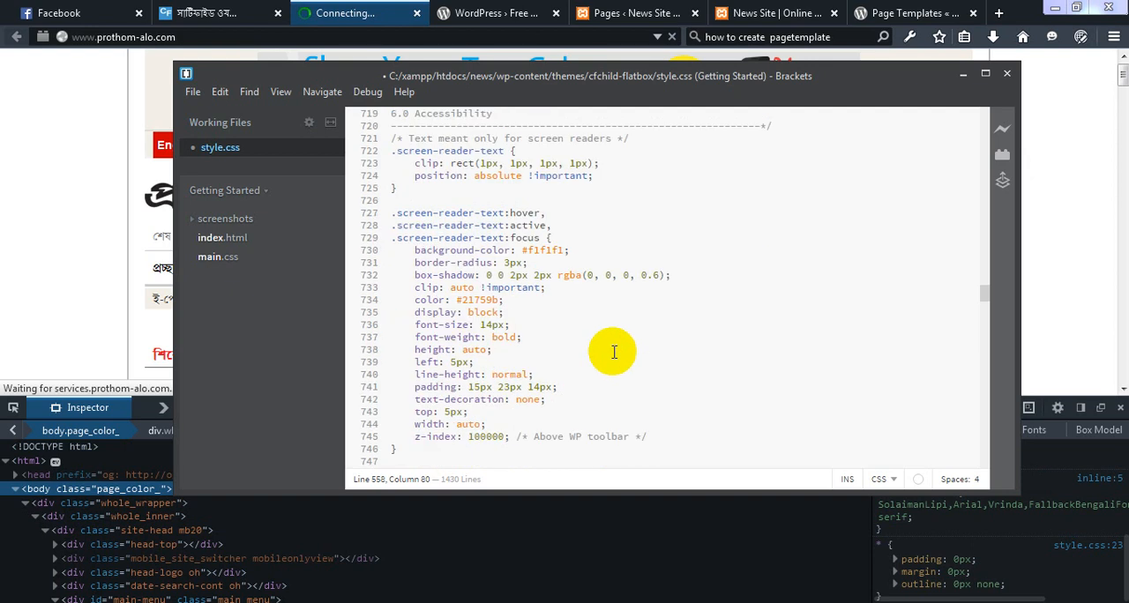
{"action": "scroll", "coordinate": [612, 353], "scroll_direction": "down", "scroll_amount": 15}
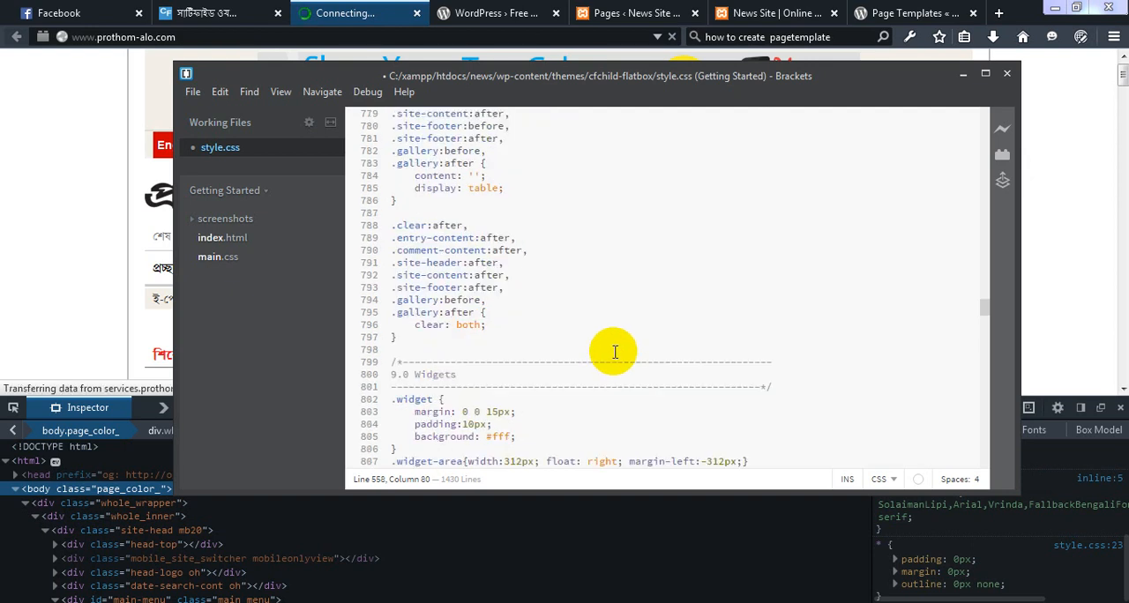
{"action": "scroll", "coordinate": [612, 353], "scroll_direction": "down", "scroll_amount": 15}
{"action": "scroll", "coordinate": [615, 353], "scroll_direction": "down", "scroll_amount": 13}
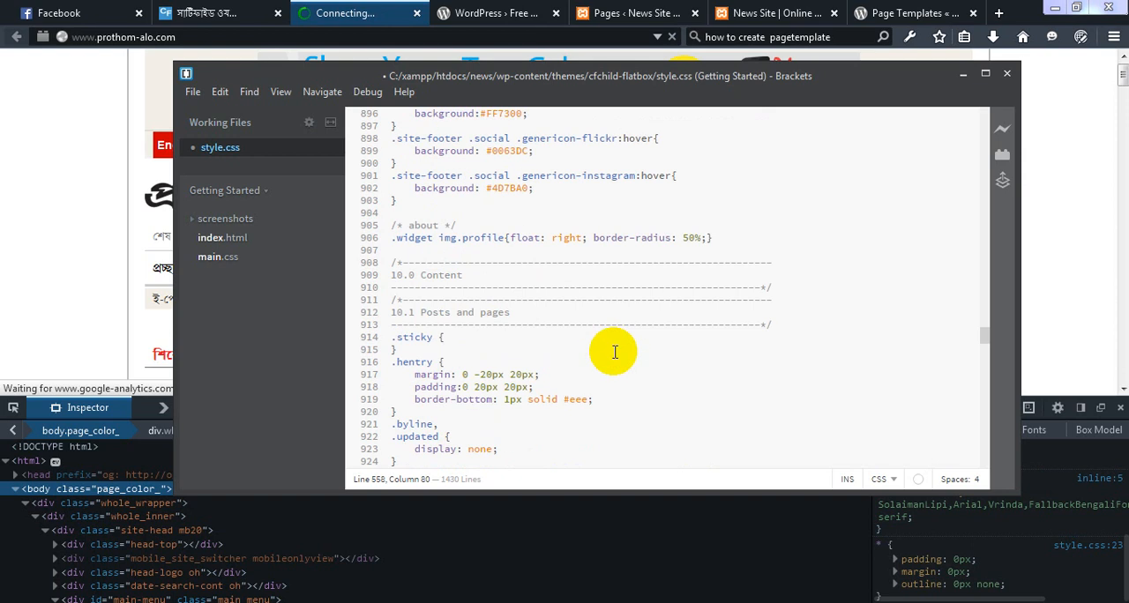
{"action": "scroll", "coordinate": [614, 353], "scroll_direction": "down", "scroll_amount": 20}
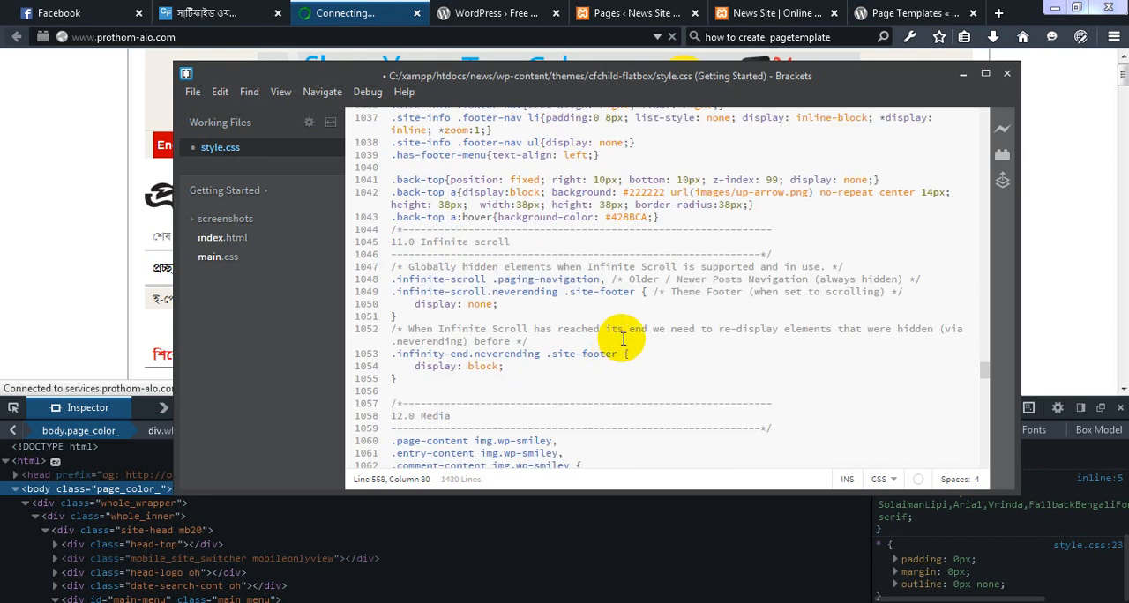
{"action": "key", "text": "ctrl+s"}
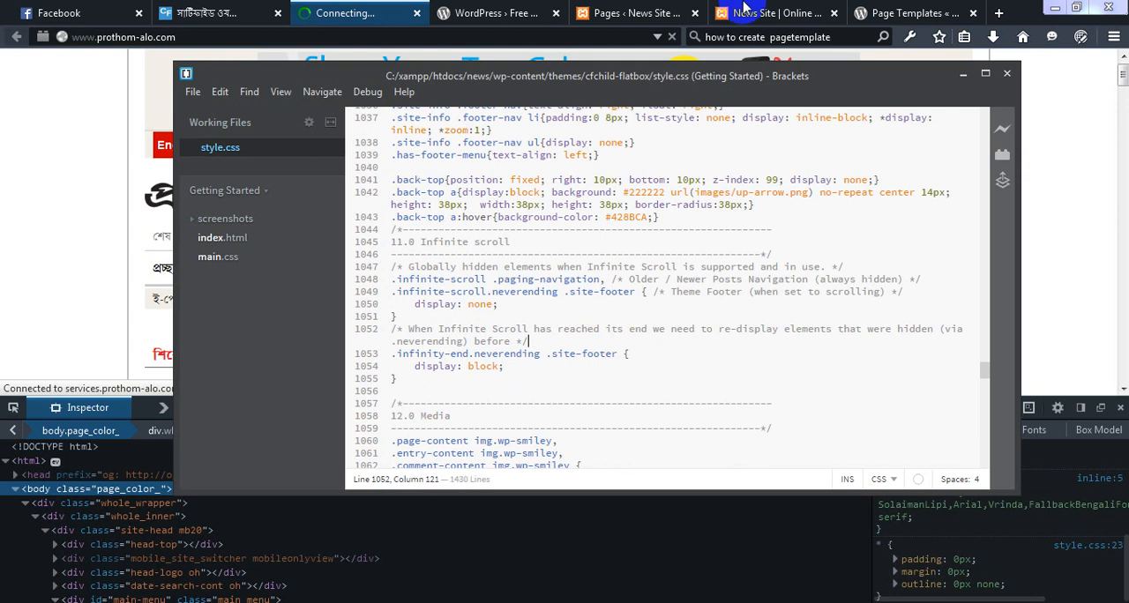
Switch to the browser, reload the News Site front page at localhost/news/, and check the font of its Bengali navigation menu
{"action": "left_click", "coordinate": [514, 40]}
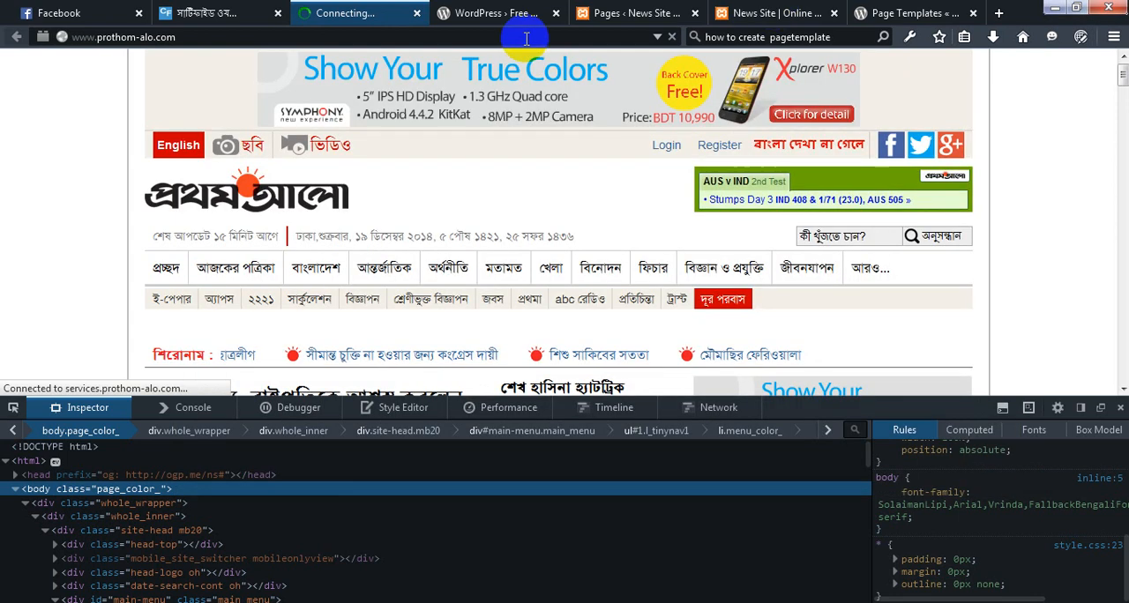
{"action": "key", "text": "ctrl+Tab"}
{"action": "key", "text": "ctrl+Tab"}
{"action": "key", "text": "ctrl+Tab"}
{"action": "left_click", "coordinate": [526, 38]}
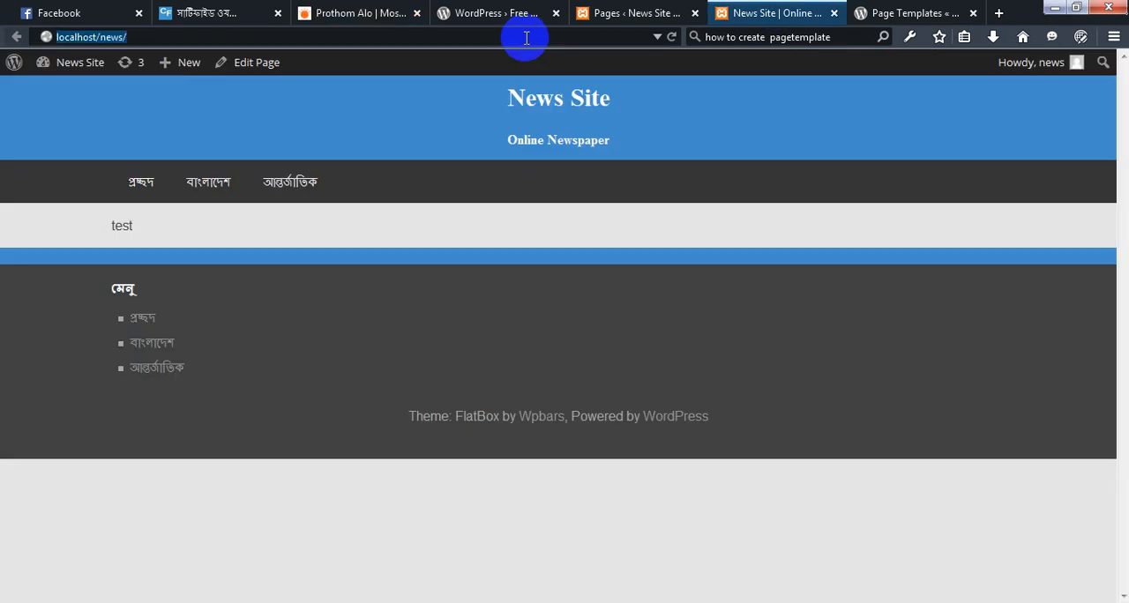
{"action": "key", "text": "Return"}
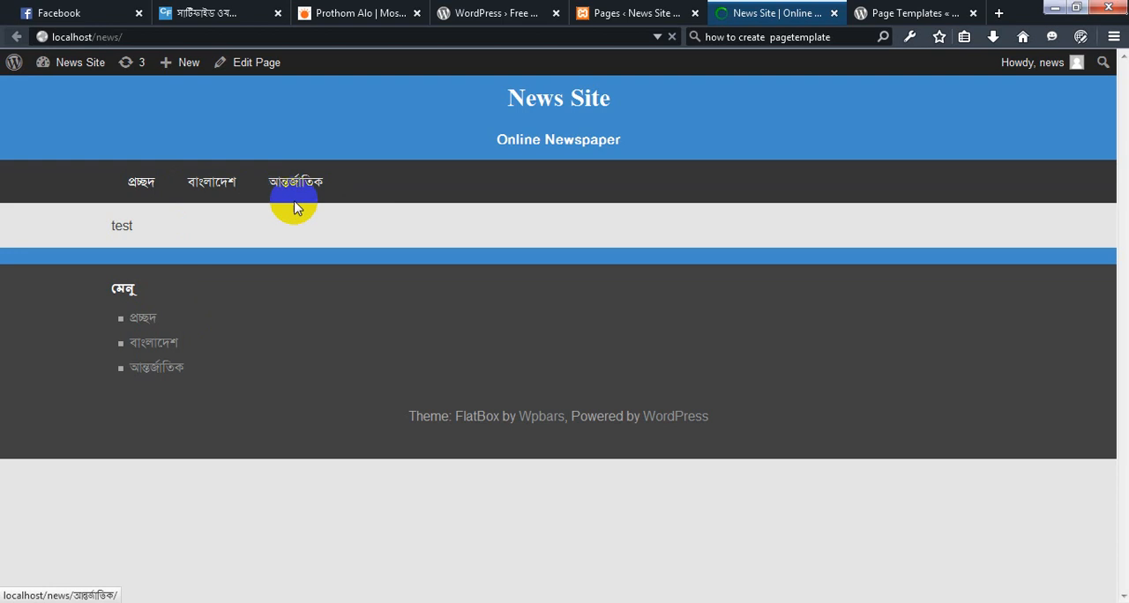
{"action": "left_click", "coordinate": [210, 183]}
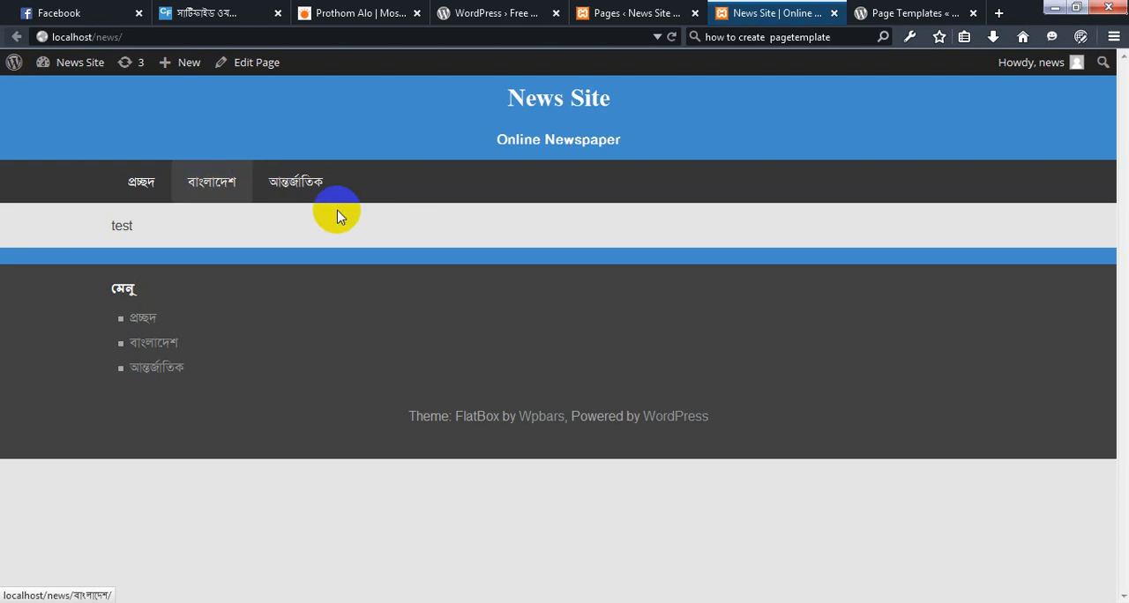
{"action": "left_click", "coordinate": [291, 204]}
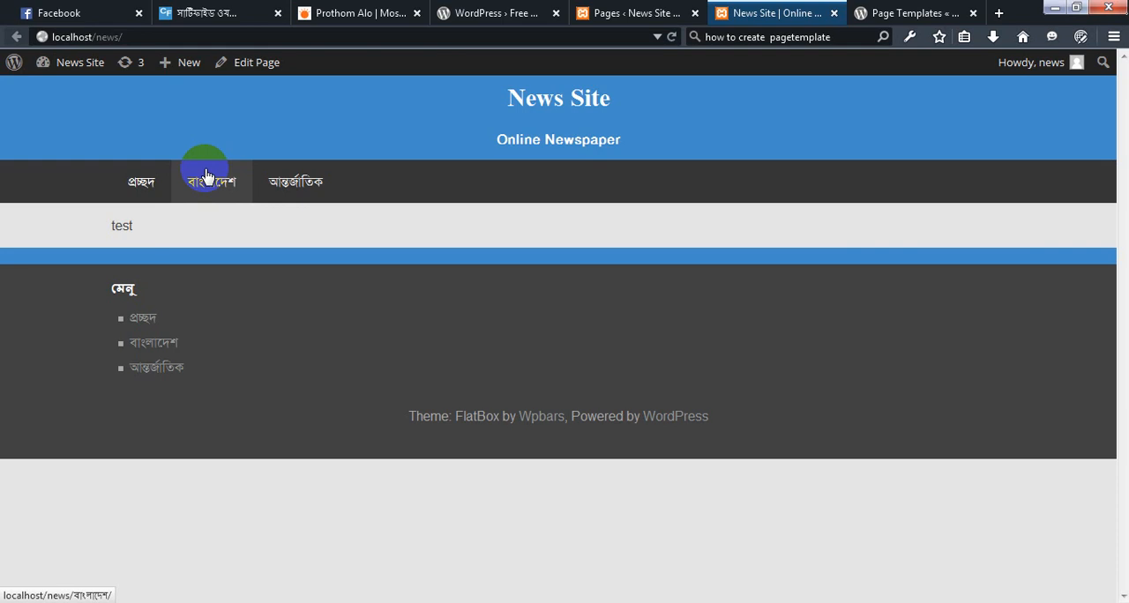
Compare the Prothom Alo front page with the reloaded News Site front page
{"action": "left_click", "coordinate": [372, 8]}
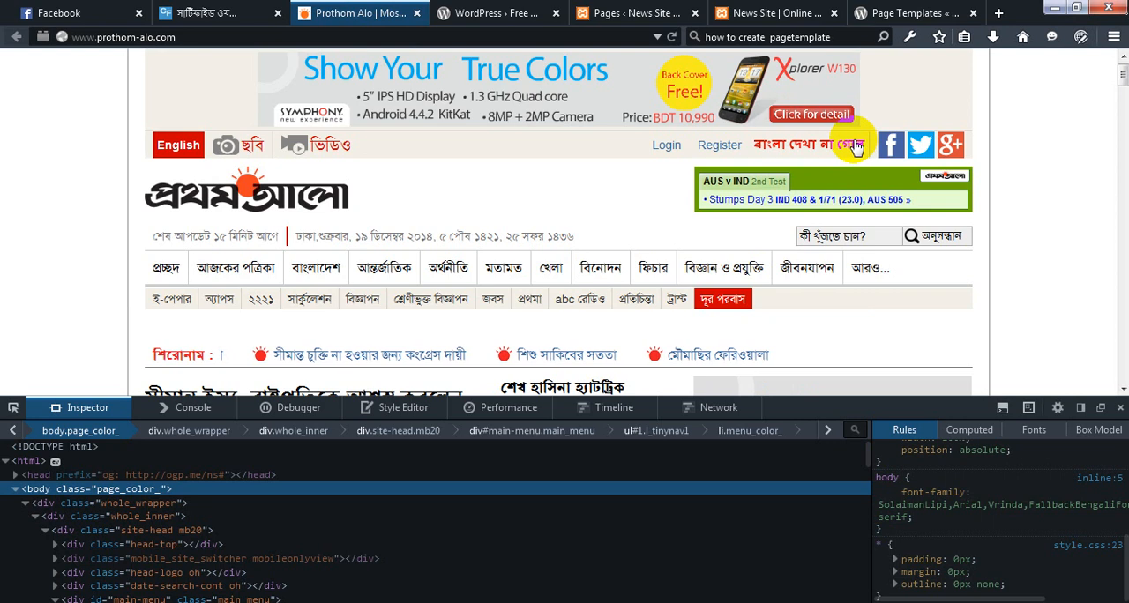
{"action": "left_click", "coordinate": [791, 11]}
{"action": "left_click", "coordinate": [791, 9]}
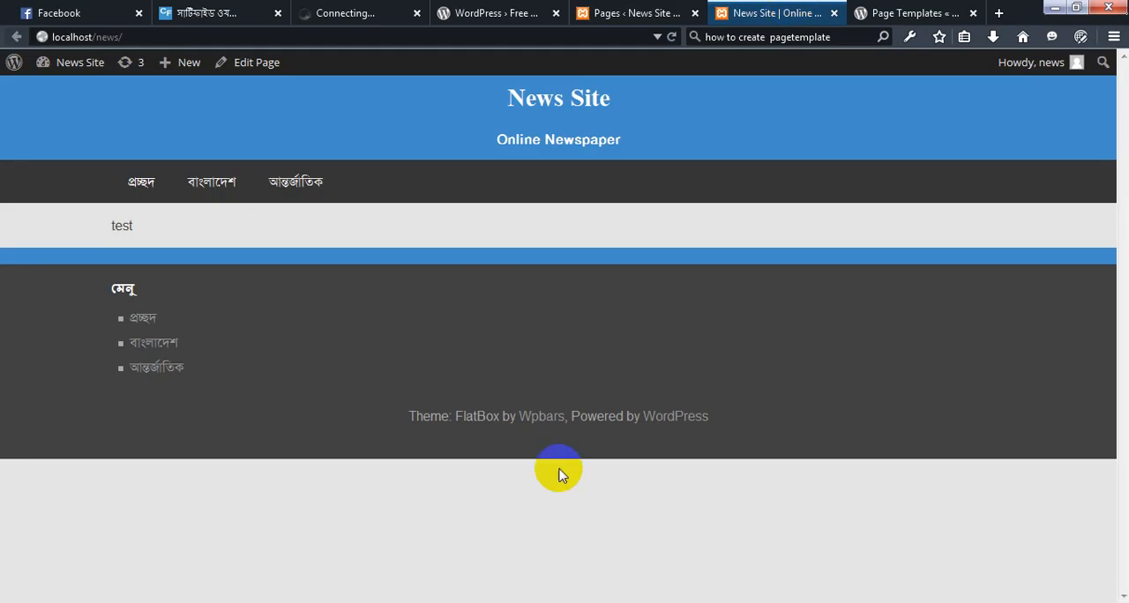
Go to the News Site dashboard and search for the plugin "site creator ultimate" among the plugins available to add
{"action": "left_click", "coordinate": [633, 13]}
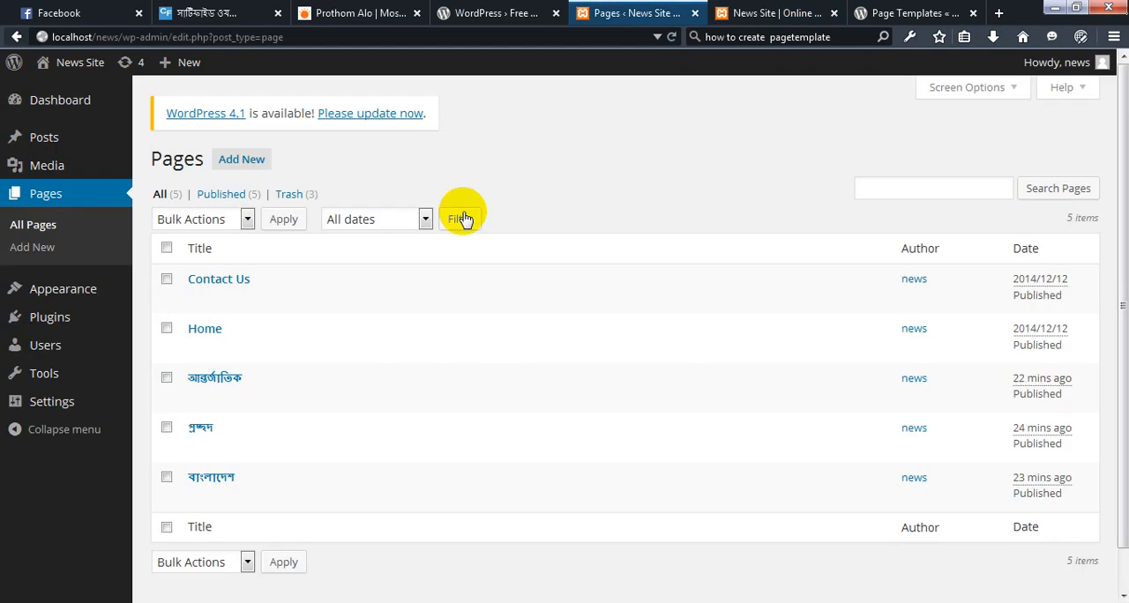
{"action": "left_click", "coordinate": [62, 320]}
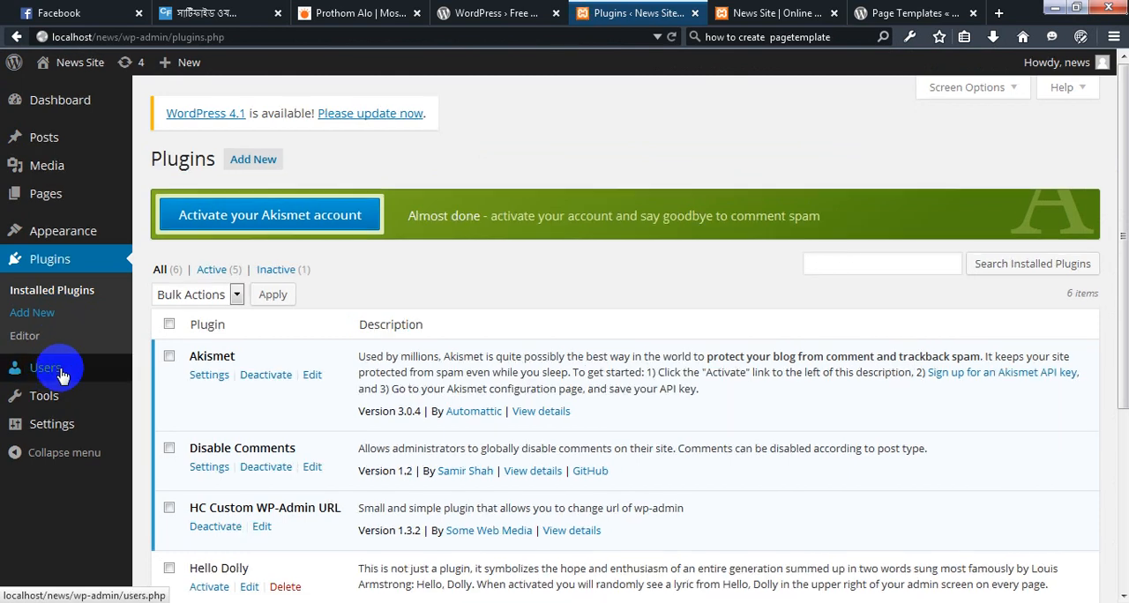
{"action": "mouse_move", "coordinate": [62, 376]}
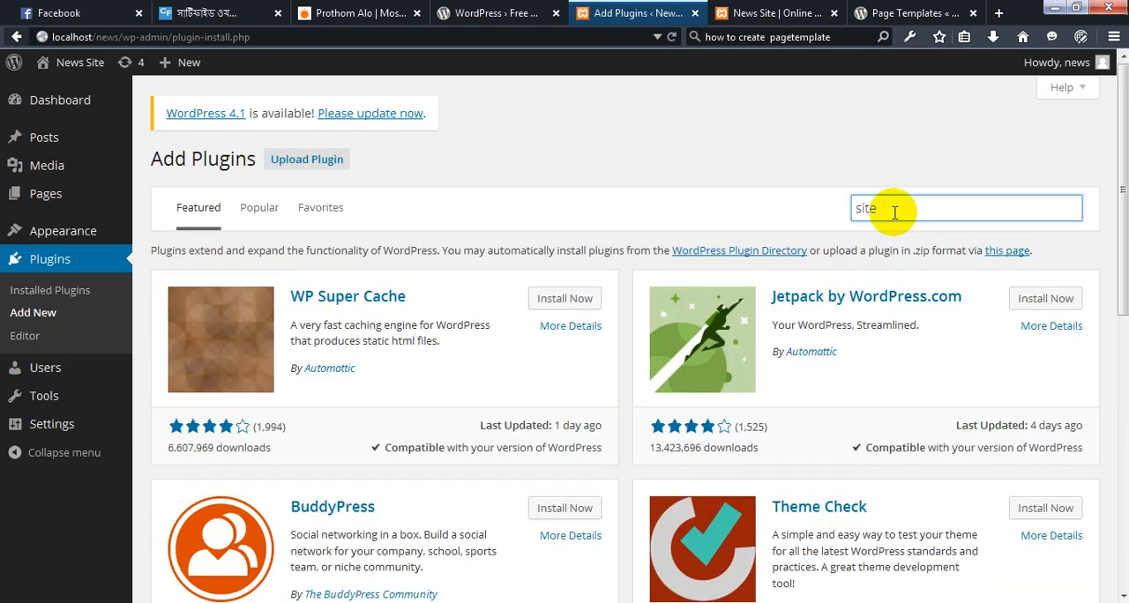
{"action": "type", "text": "creator ultimate"}
{"action": "key", "text": "Return"}
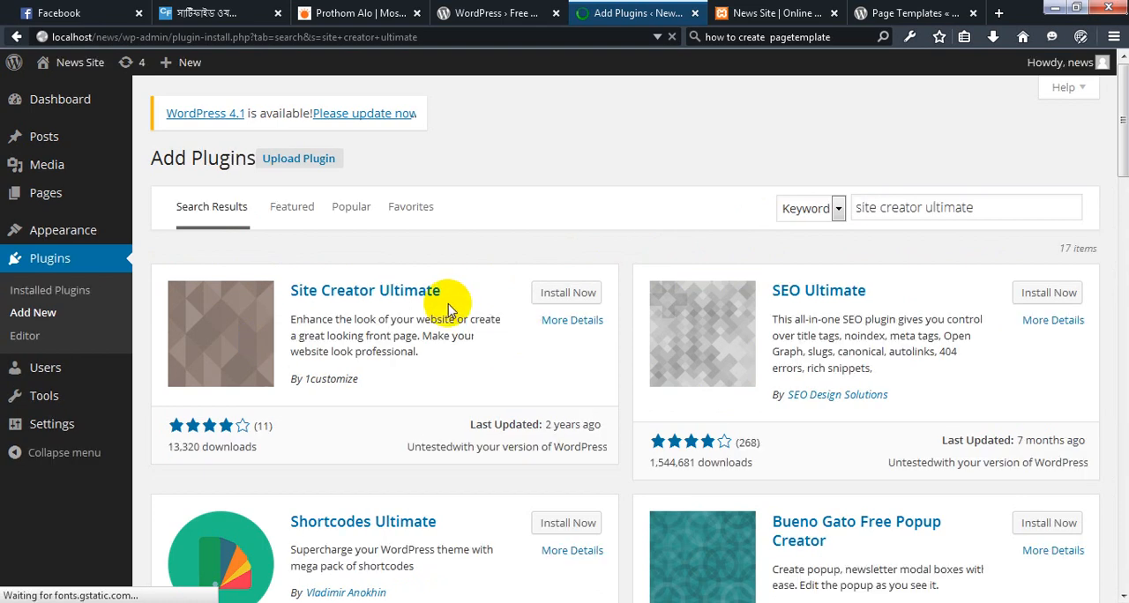
Install the Site Creator Ultimate plugin and activate it
{"action": "left_click", "coordinate": [572, 295]}
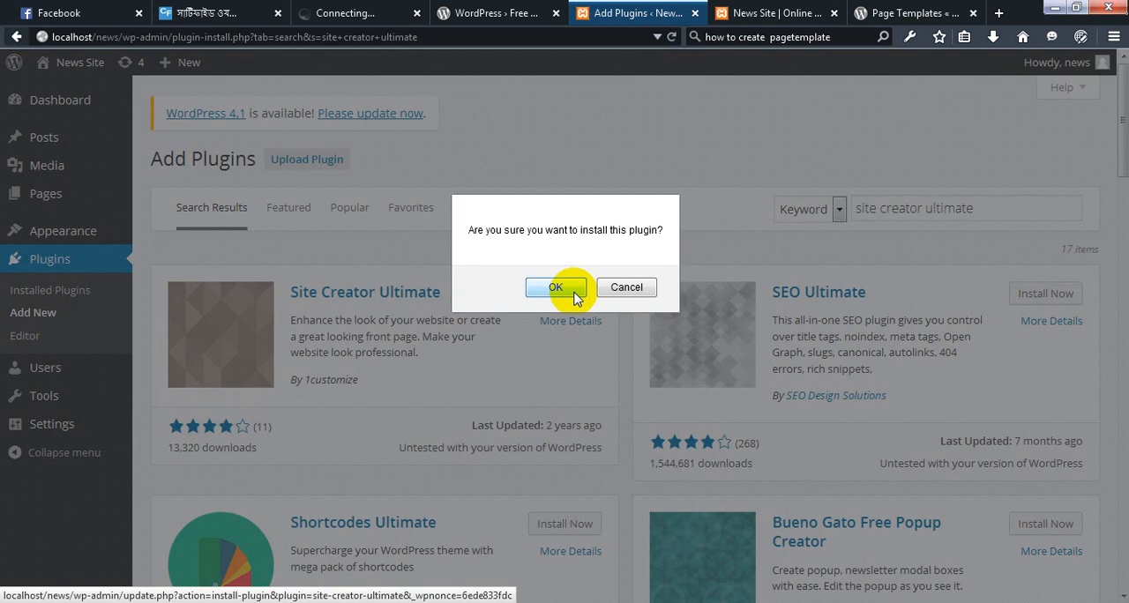
{"action": "left_click", "coordinate": [559, 289]}
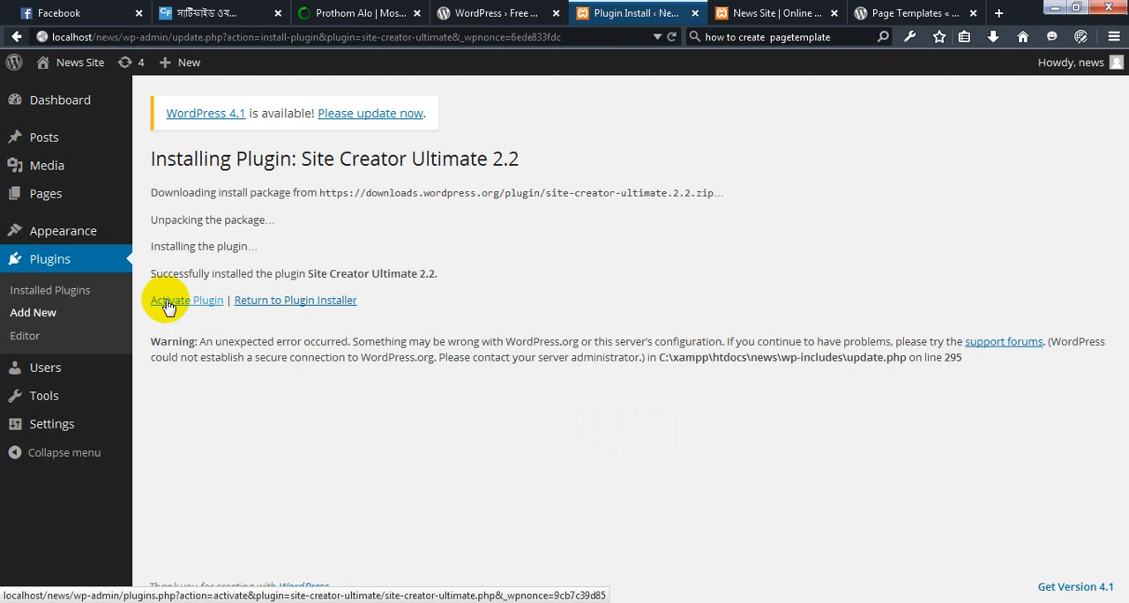
{"action": "left_click", "coordinate": [169, 304]}
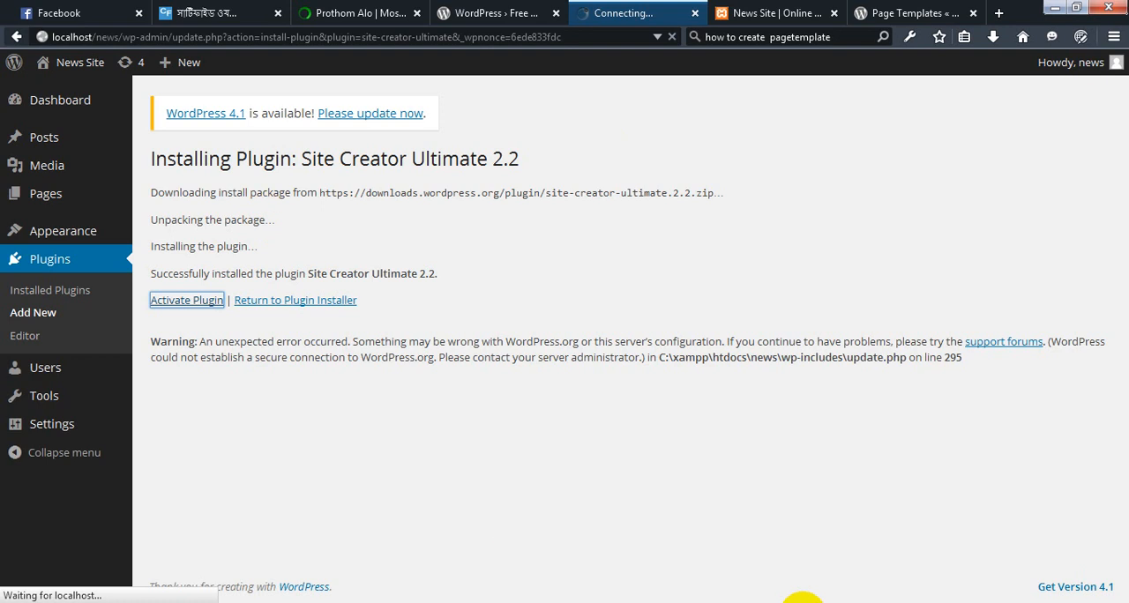
Bring up Adobe Photoshop, return to the WordPress plugins page in the browser, and open the Site Creator Ultimate admin page
{"action": "left_click", "coordinate": [800, 602]}
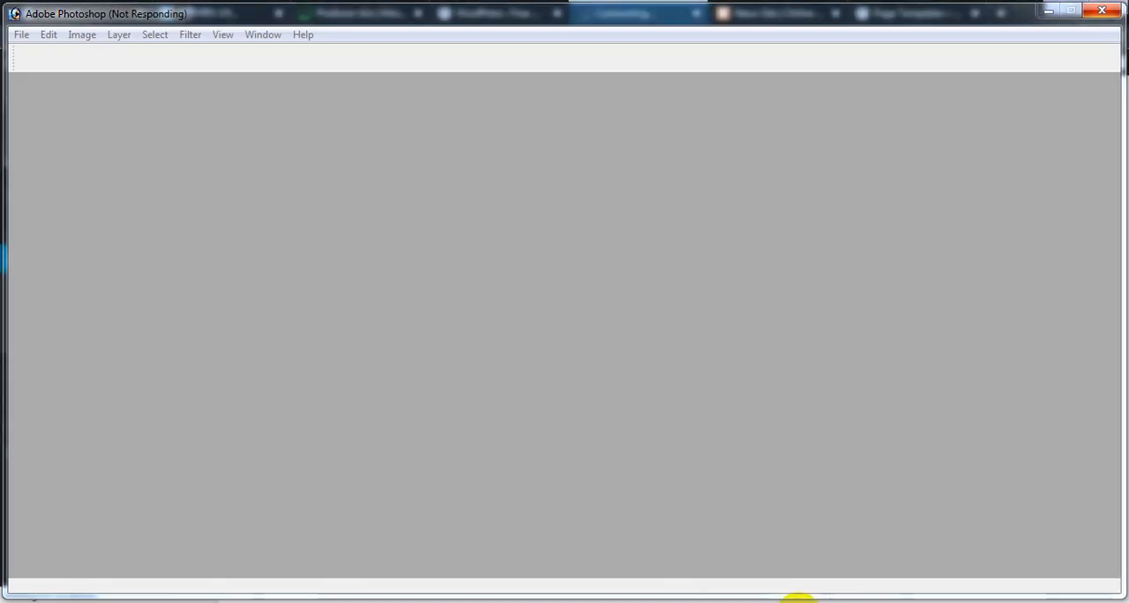
{"action": "mouse_move", "coordinate": [794, 598]}
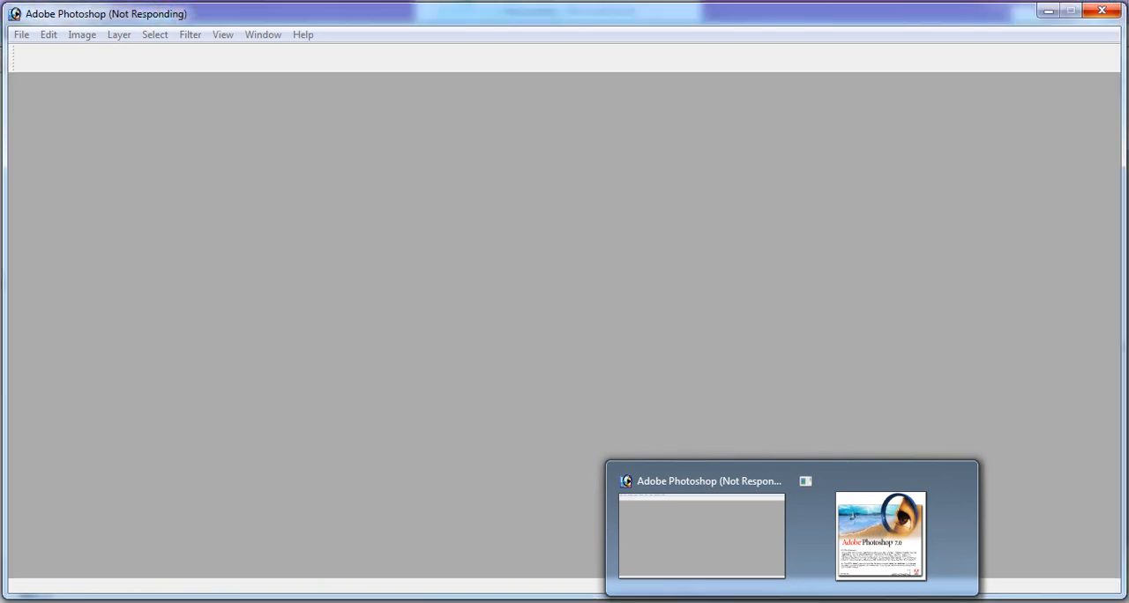
{"action": "left_click", "coordinate": [73, 469]}
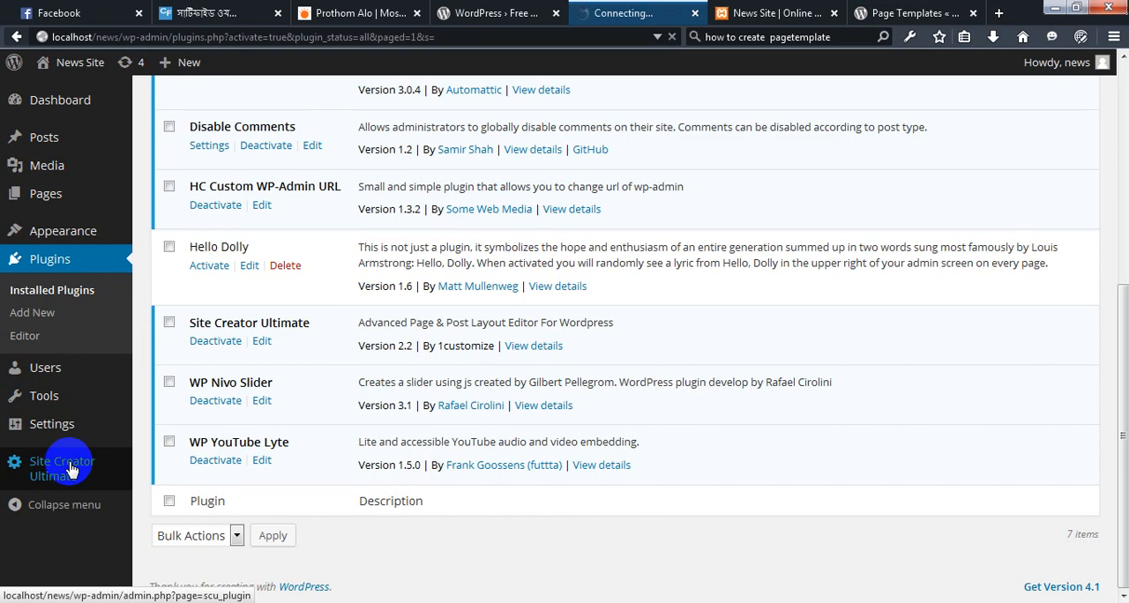
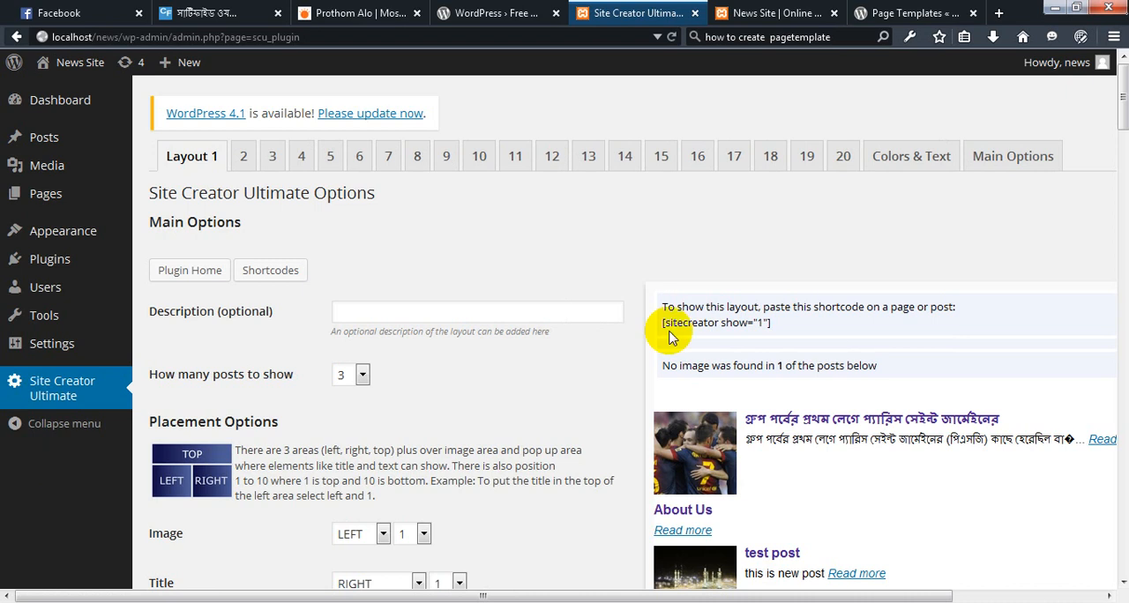
Set Layout 1 to show 1 post and select its shortcode text [sitecreator show="1"]
{"action": "scroll", "coordinate": [745, 401], "scroll_direction": "down", "scroll_amount": 5}
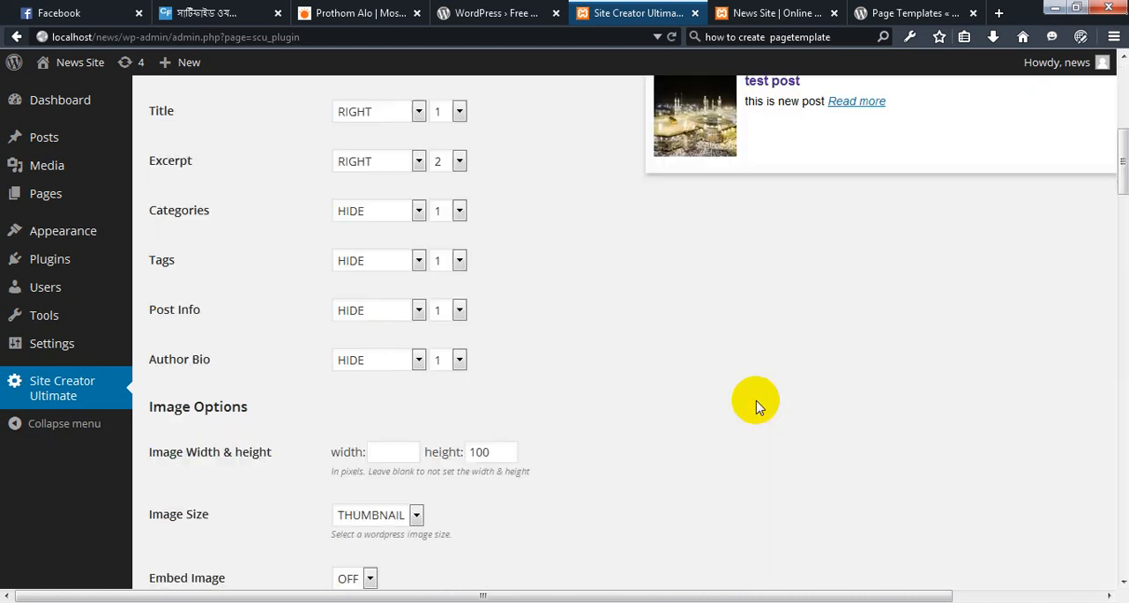
{"action": "scroll", "coordinate": [771, 317], "scroll_direction": "up", "scroll_amount": 4}
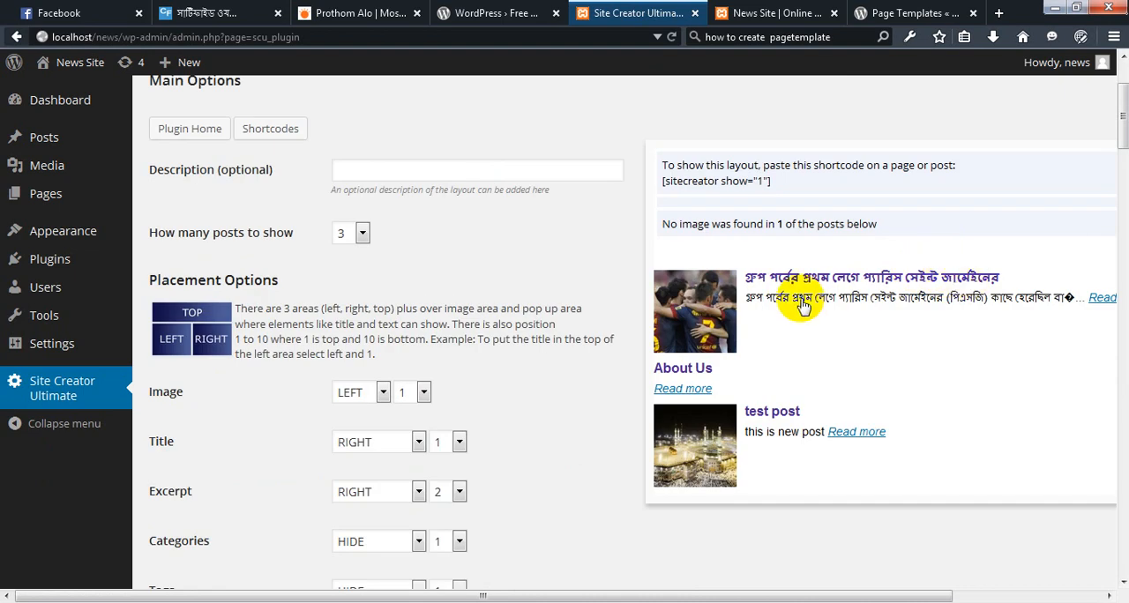
{"action": "scroll", "coordinate": [450, 410], "scroll_direction": "up", "scroll_amount": 2}
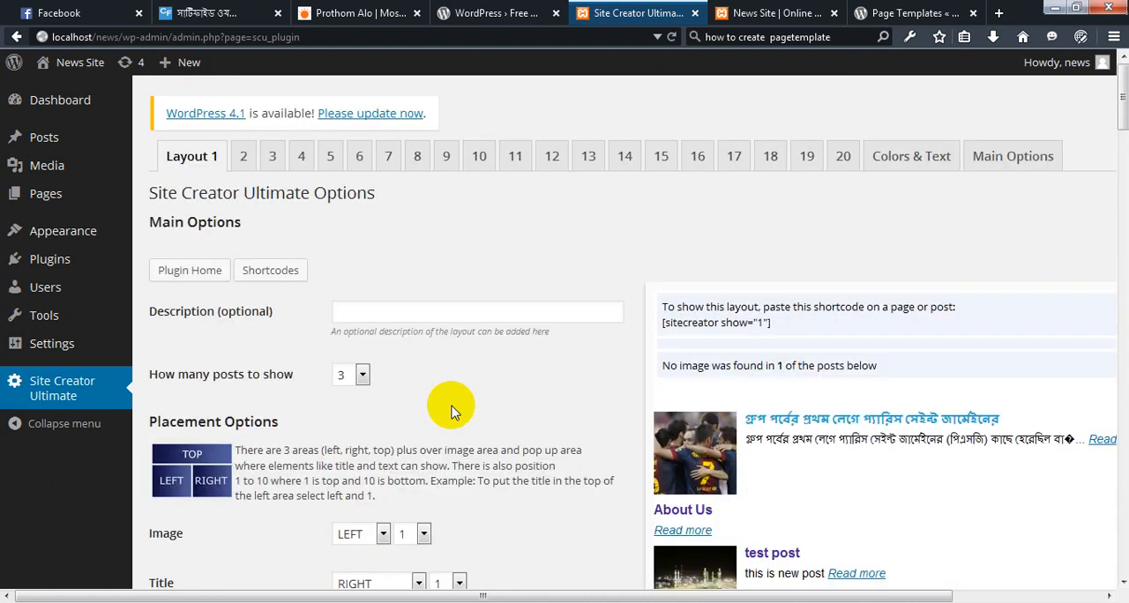
{"action": "left_click", "coordinate": [362, 376]}
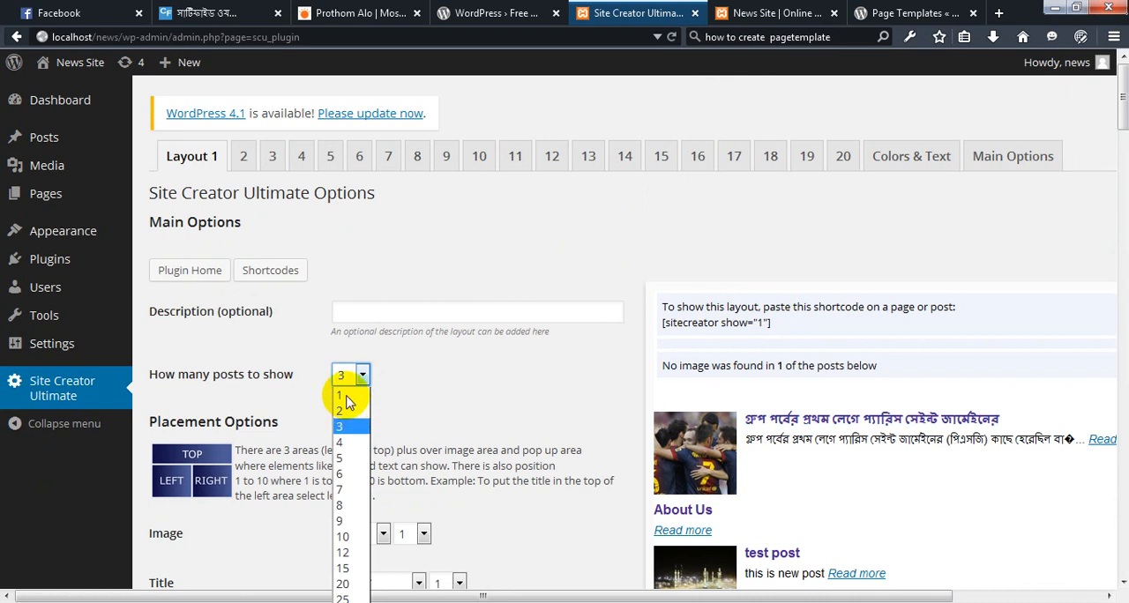
{"action": "left_click", "coordinate": [346, 401]}
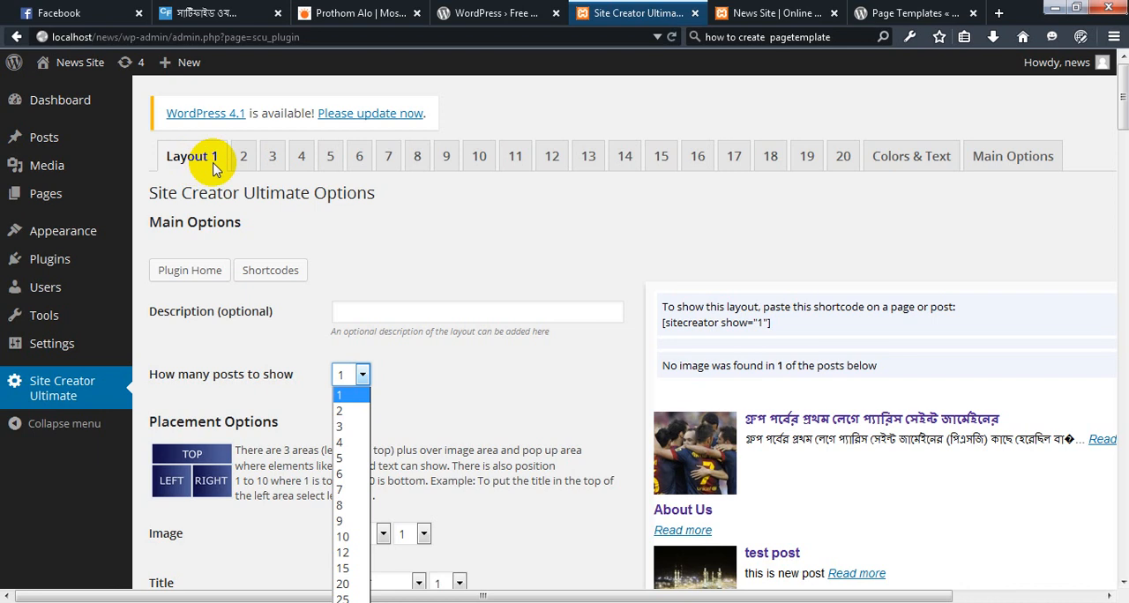
{"action": "left_click", "coordinate": [845, 159]}
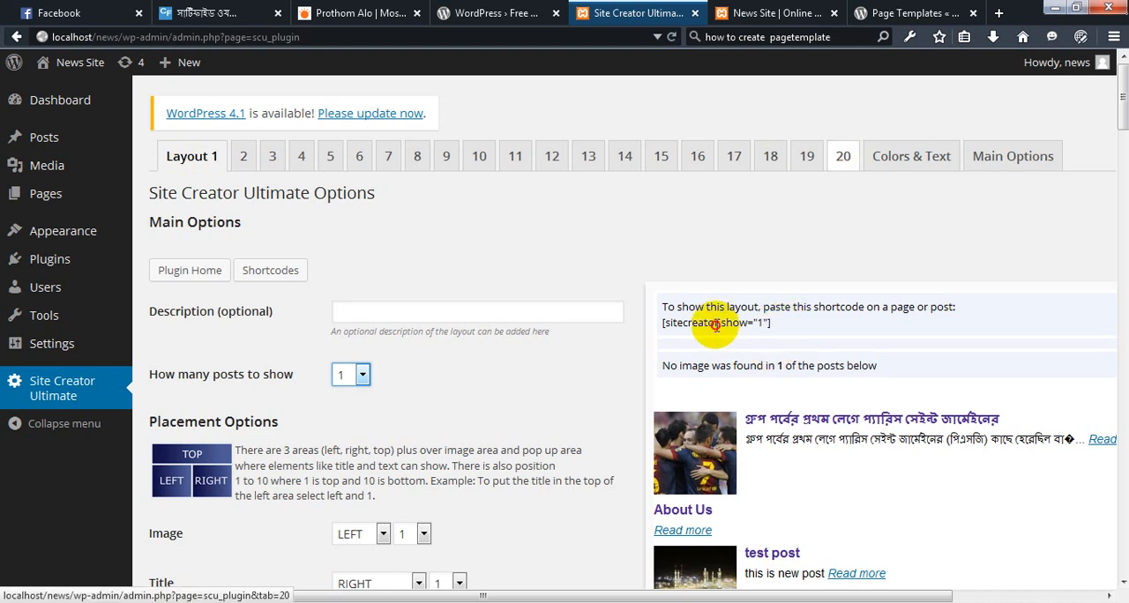
{"action": "triple_click", "coordinate": [659, 324]}
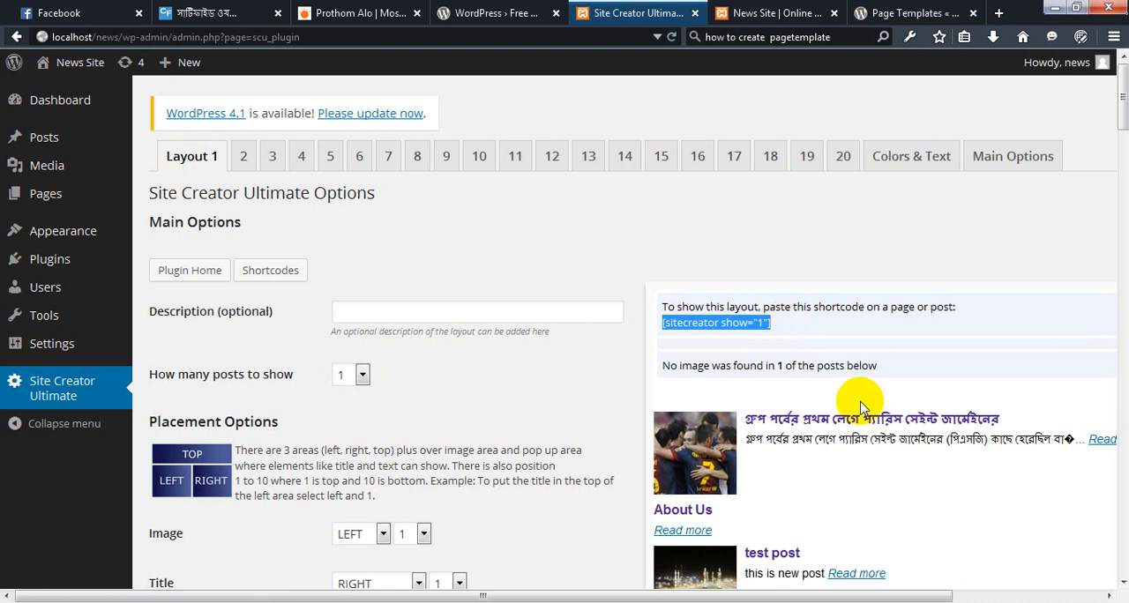
Set Layout 1's title placement to TOP and keep the excerpt placement at RIGHT
{"action": "scroll", "coordinate": [836, 507], "scroll_direction": "down", "scroll_amount": 4}
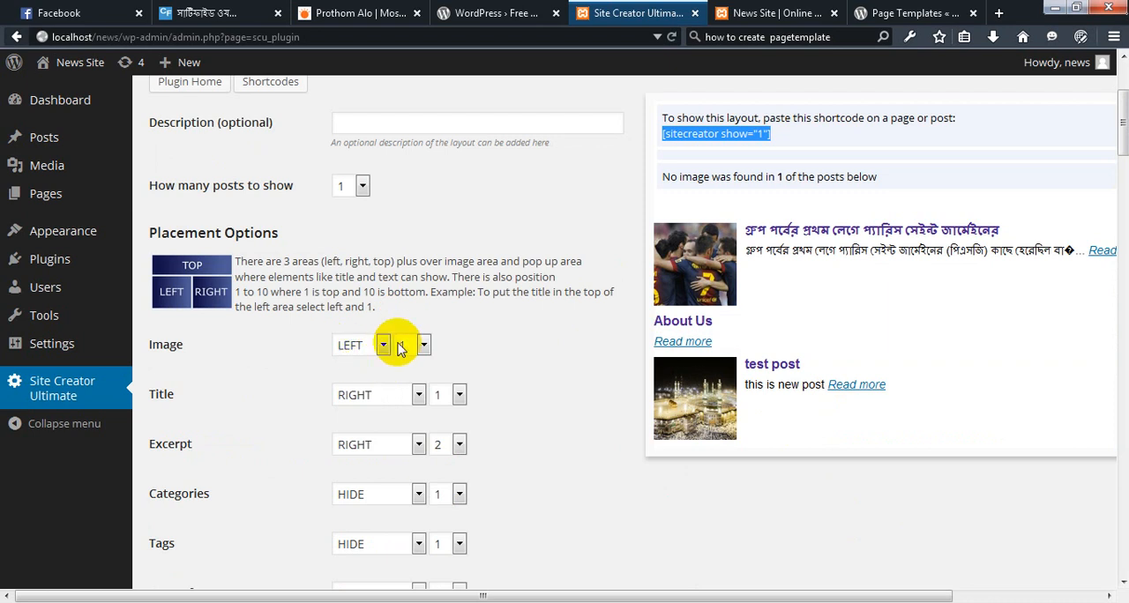
{"action": "left_click", "coordinate": [419, 395]}
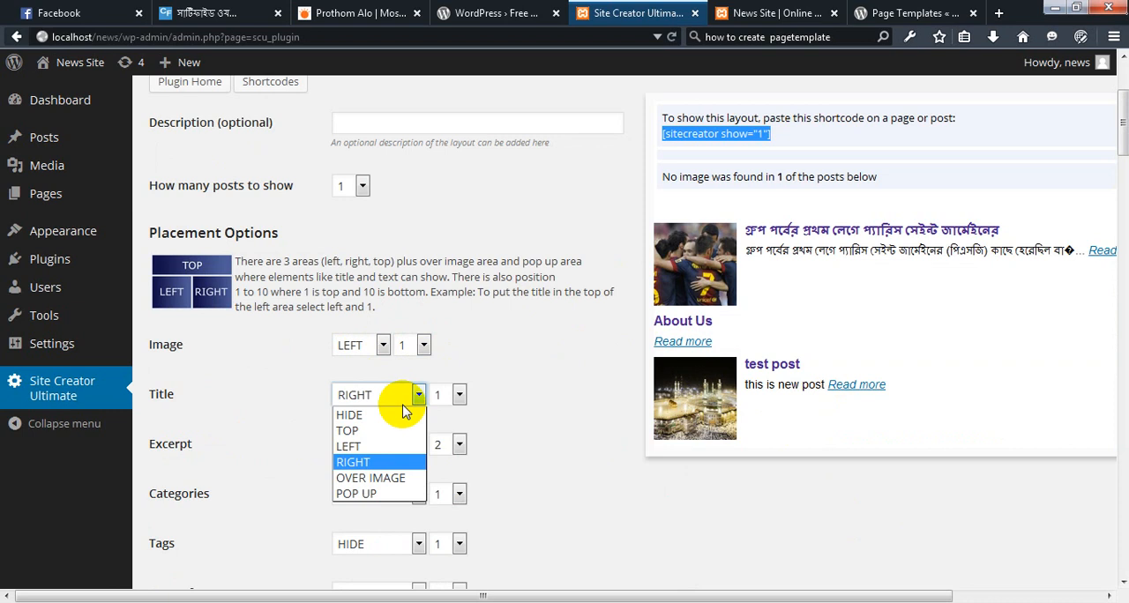
{"action": "left_click", "coordinate": [349, 432]}
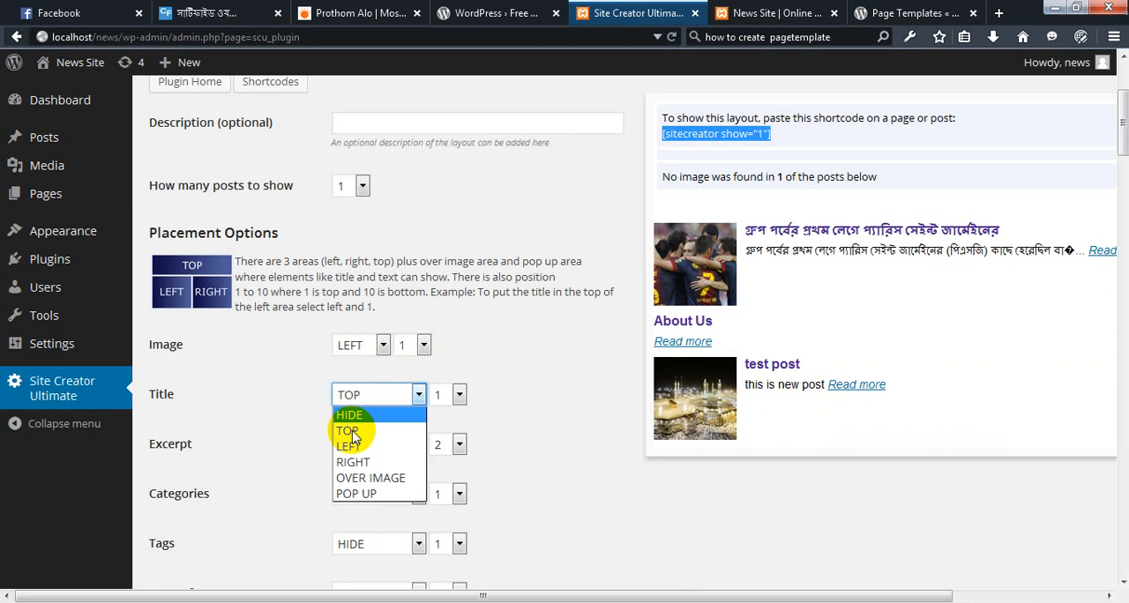
{"action": "left_click", "coordinate": [350, 432]}
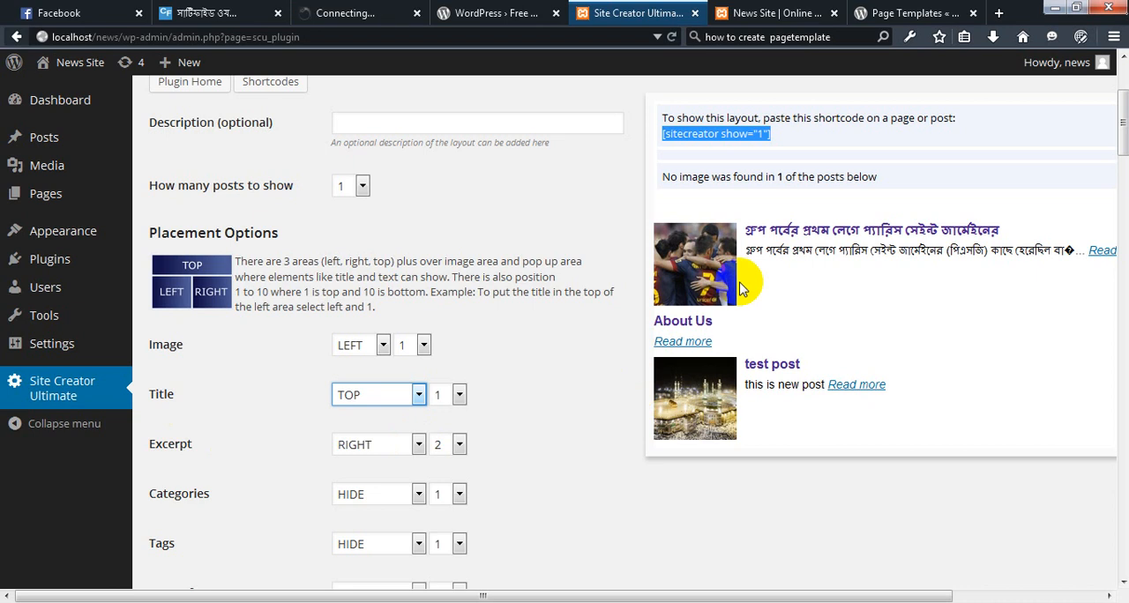
{"action": "left_click", "coordinate": [418, 445]}
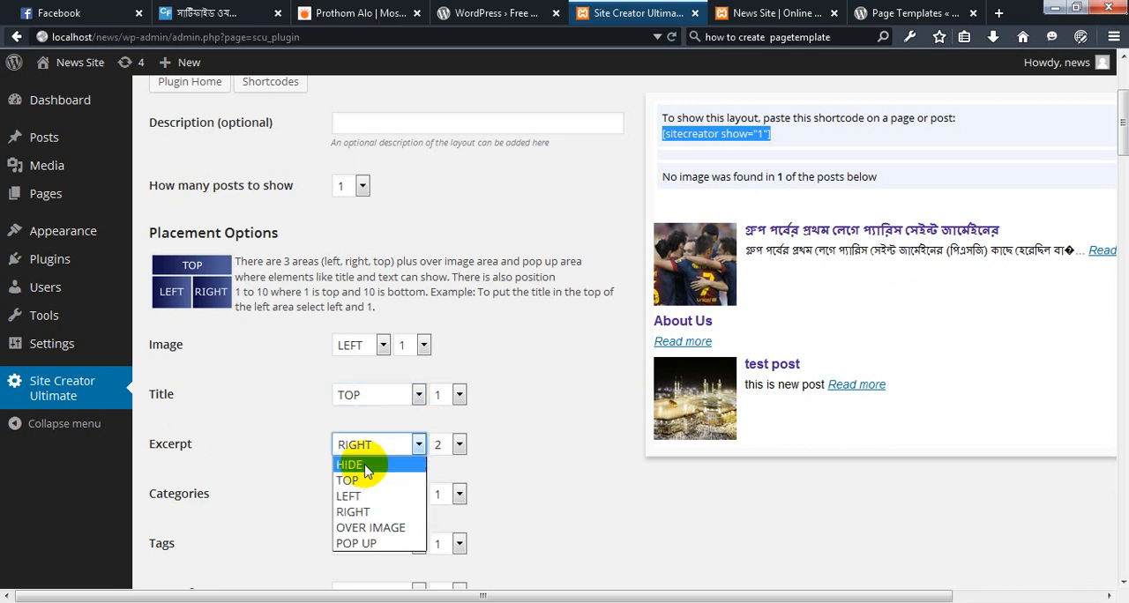
{"action": "left_click", "coordinate": [357, 511]}
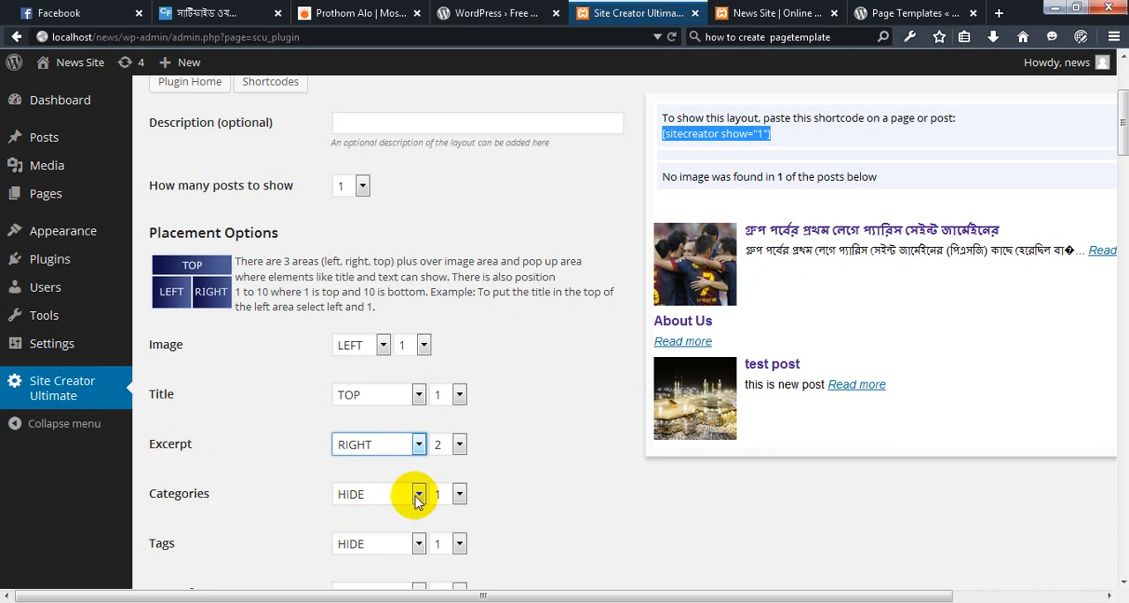
Set the Layout 1 image width to 300 and height to 200 pixels
{"action": "scroll", "coordinate": [418, 499], "scroll_direction": "down", "scroll_amount": 1}
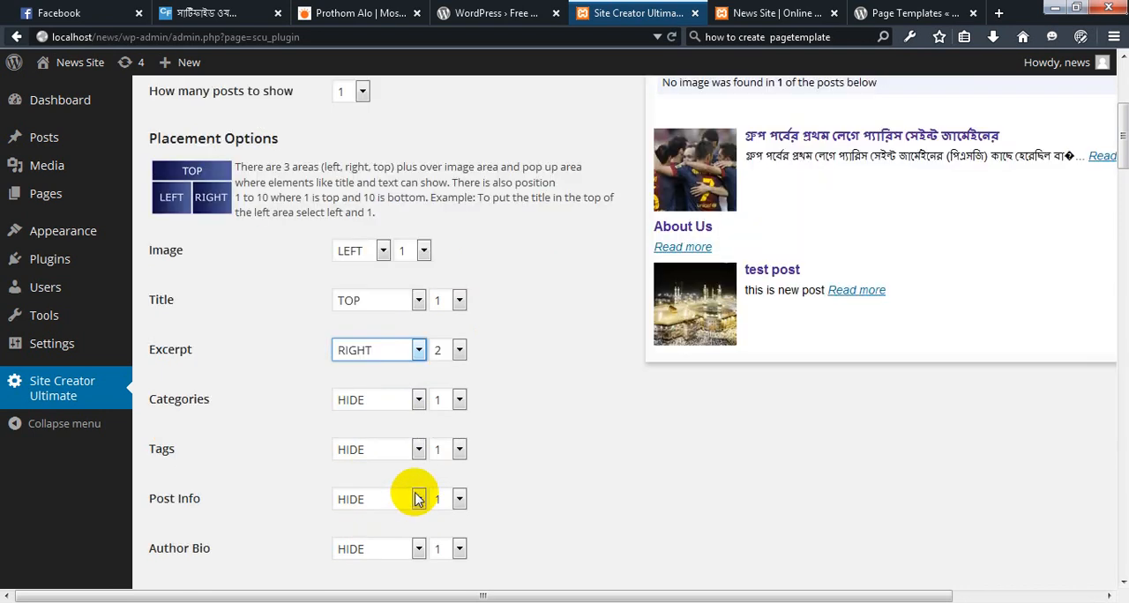
{"action": "scroll", "coordinate": [202, 491], "scroll_direction": "down", "scroll_amount": 3}
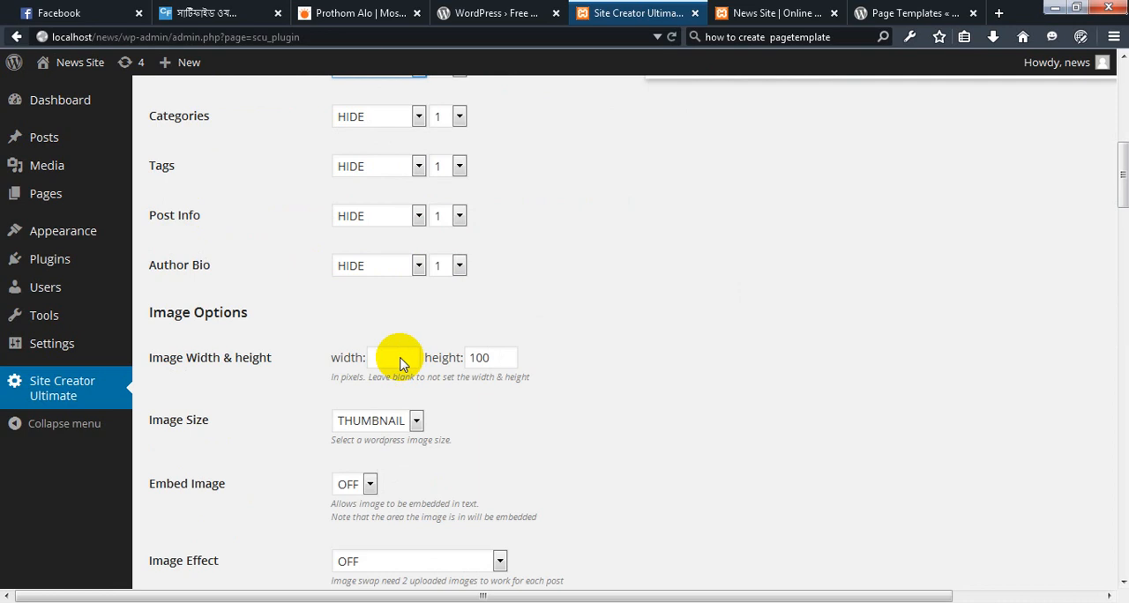
{"action": "scroll", "coordinate": [401, 364], "scroll_direction": "down", "scroll_amount": 1}
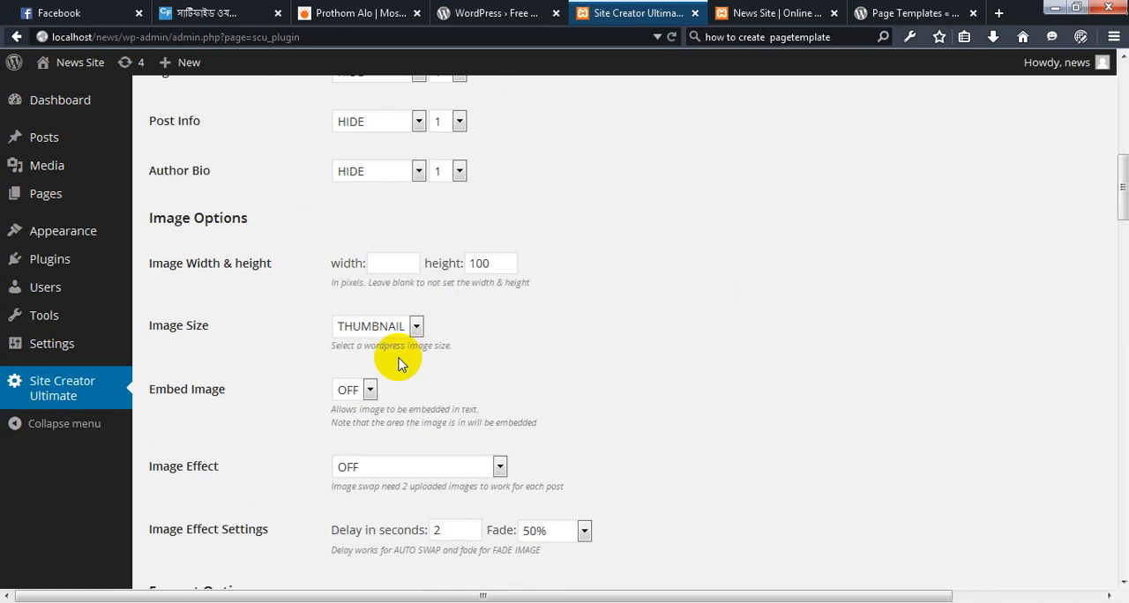
{"action": "left_click", "coordinate": [386, 263]}
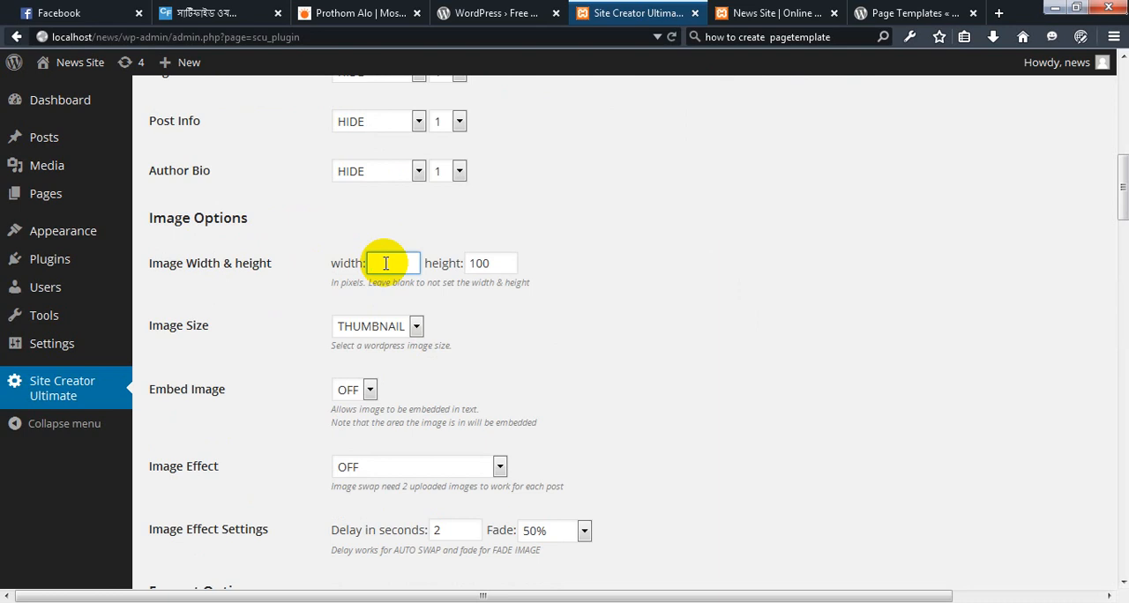
{"action": "type", "text": "300"}
{"action": "left_click", "coordinate": [506, 261]}
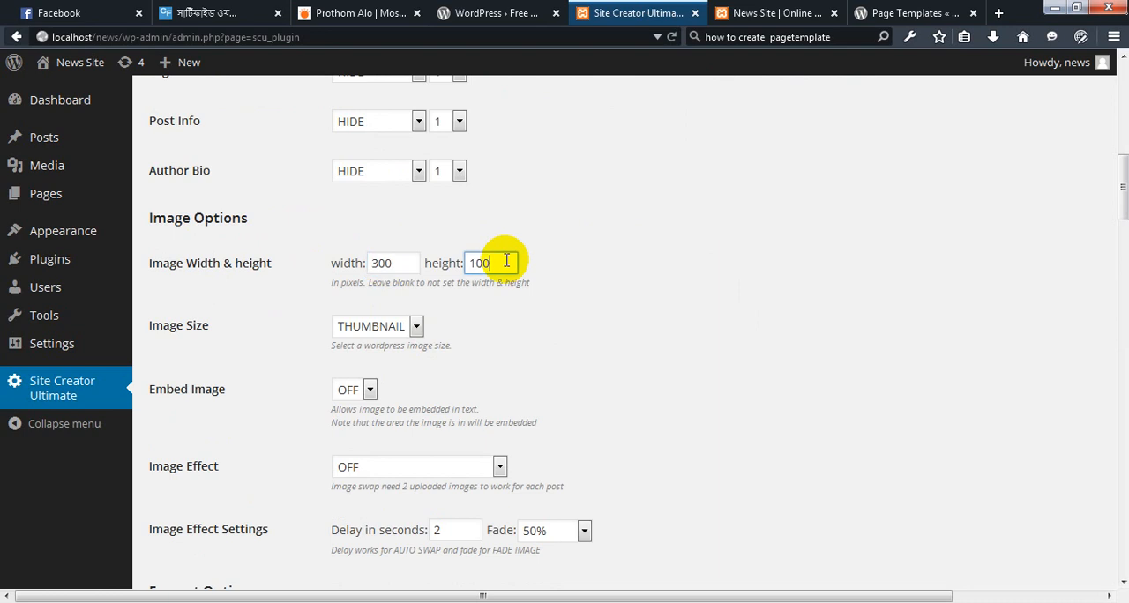
{"action": "key", "text": "BackSpace"}
{"action": "key", "text": "BackSpace"}
{"action": "key", "text": "BackSpace"}
{"action": "type", "text": "200"}
Save the Layout 1 changes and return to the layout preview
{"action": "scroll", "coordinate": [517, 500], "scroll_direction": "down", "scroll_amount": 4}
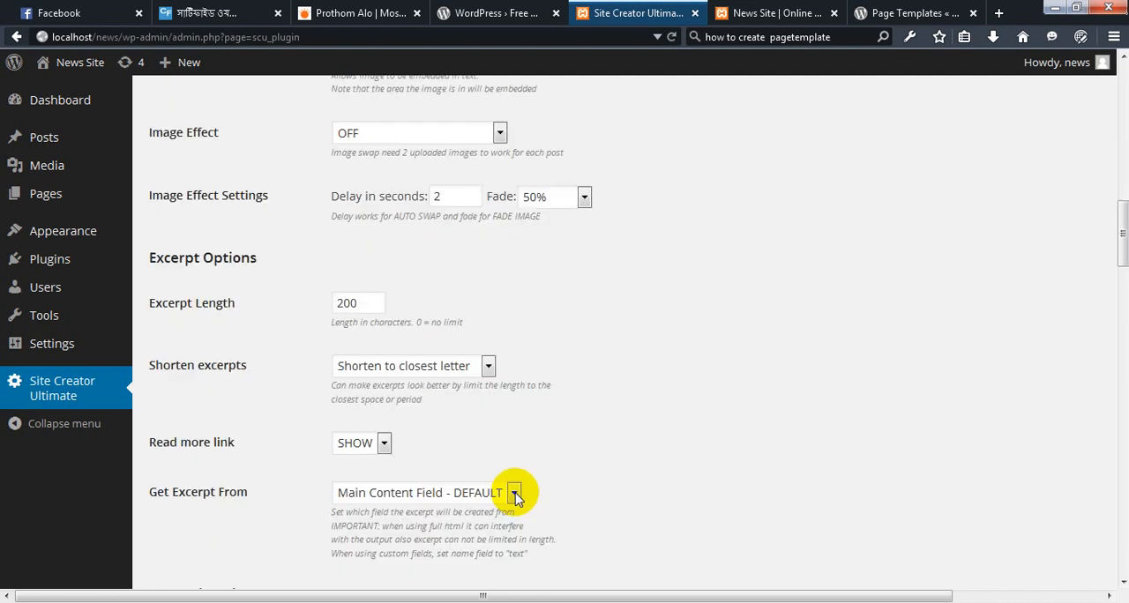
{"action": "scroll", "coordinate": [517, 498], "scroll_direction": "down", "scroll_amount": 8}
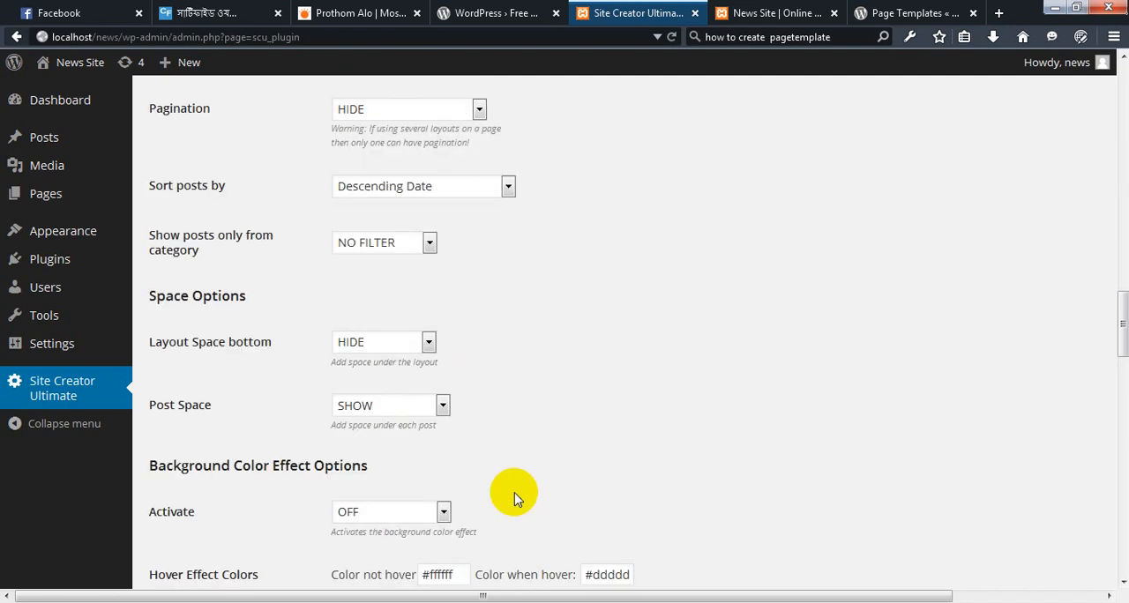
{"action": "scroll", "coordinate": [515, 497], "scroll_direction": "down", "scroll_amount": 5}
{"action": "scroll", "coordinate": [497, 486], "scroll_direction": "down", "scroll_amount": 6}
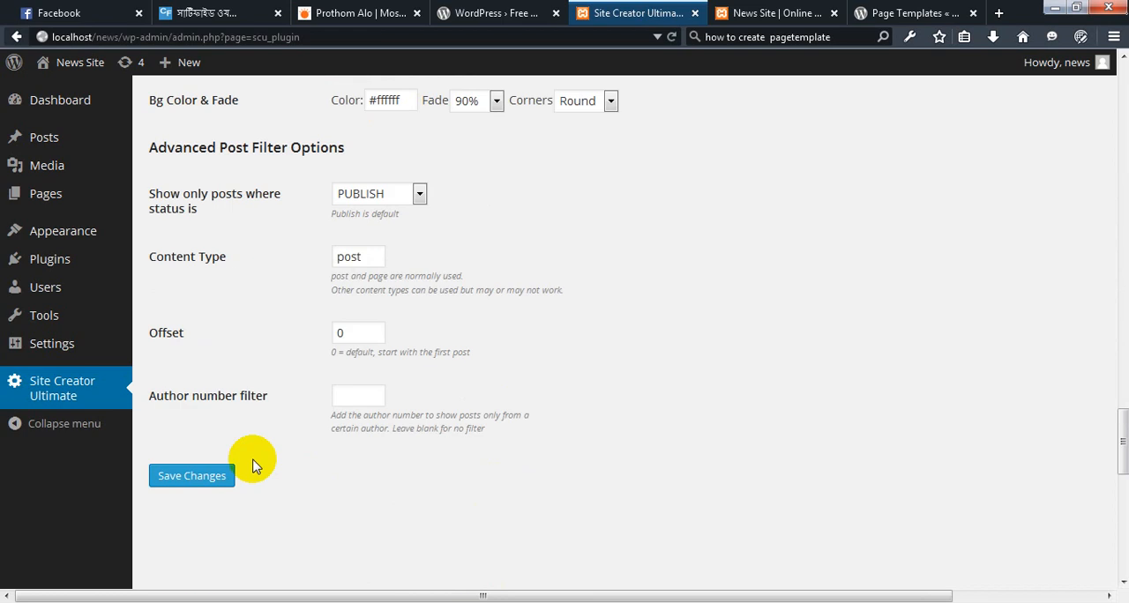
{"action": "left_click", "coordinate": [188, 483]}
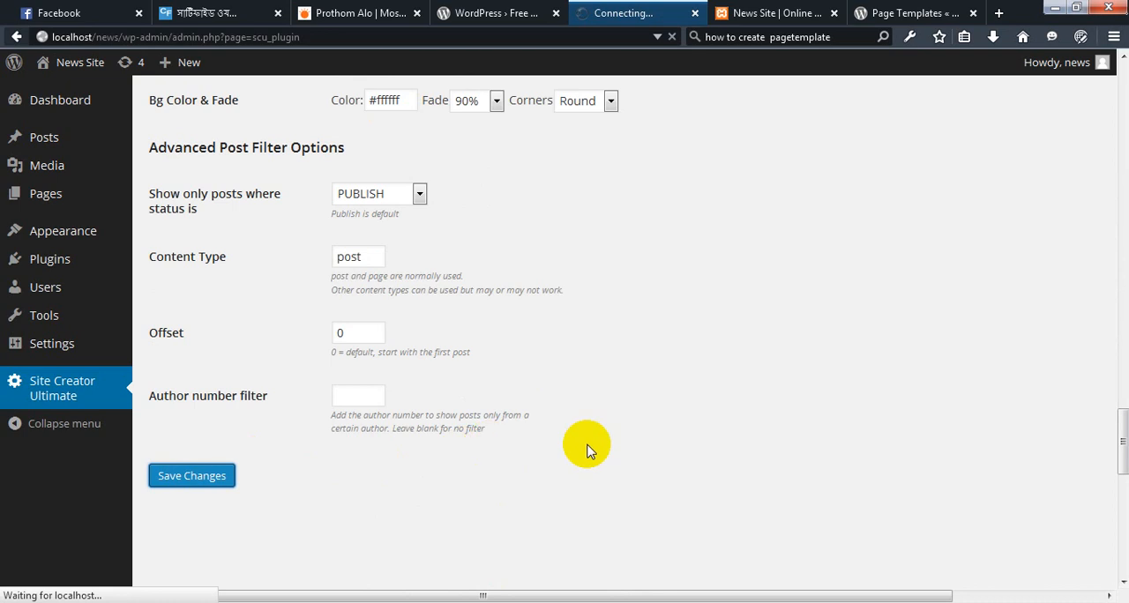
{"action": "scroll", "coordinate": [588, 450], "scroll_direction": "up", "scroll_amount": 4}
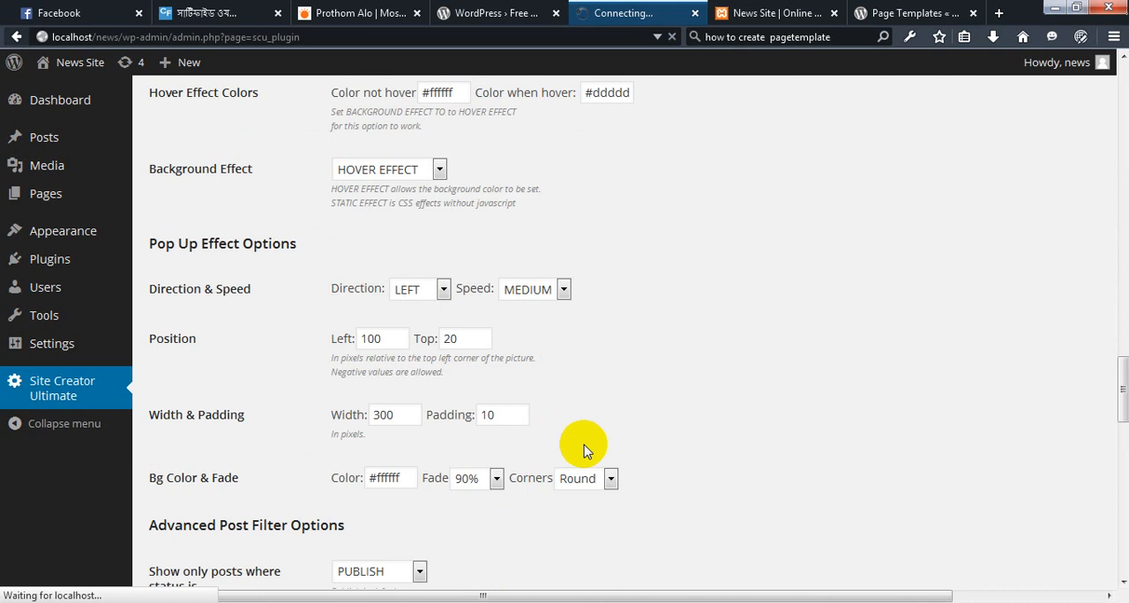
{"action": "scroll", "coordinate": [581, 454], "scroll_direction": "up", "scroll_amount": 5}
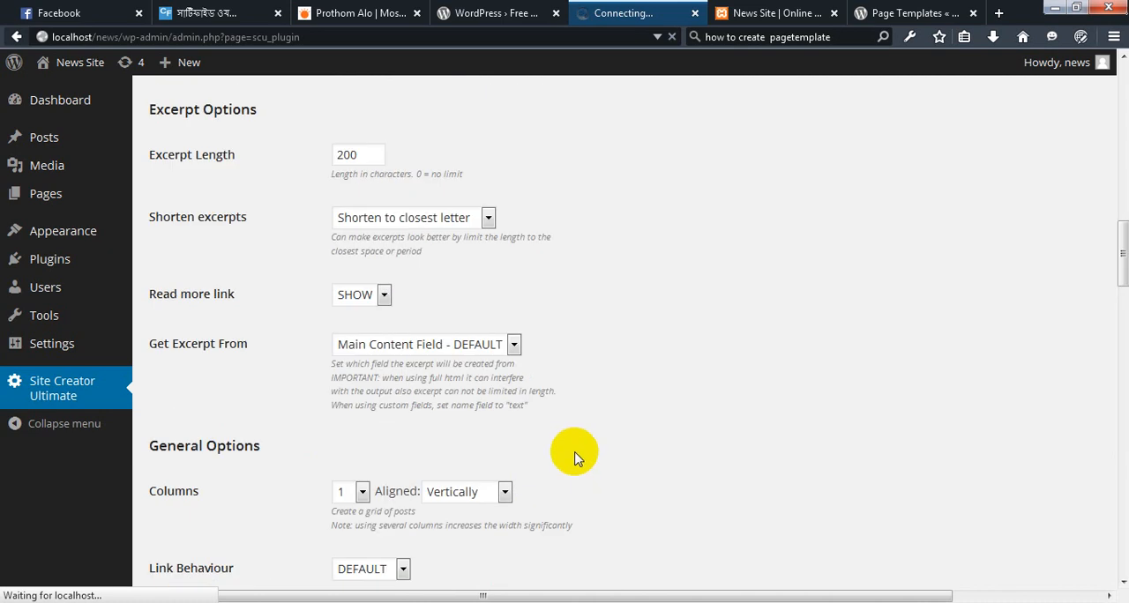
{"action": "scroll", "coordinate": [565, 459], "scroll_direction": "up", "scroll_amount": 4}
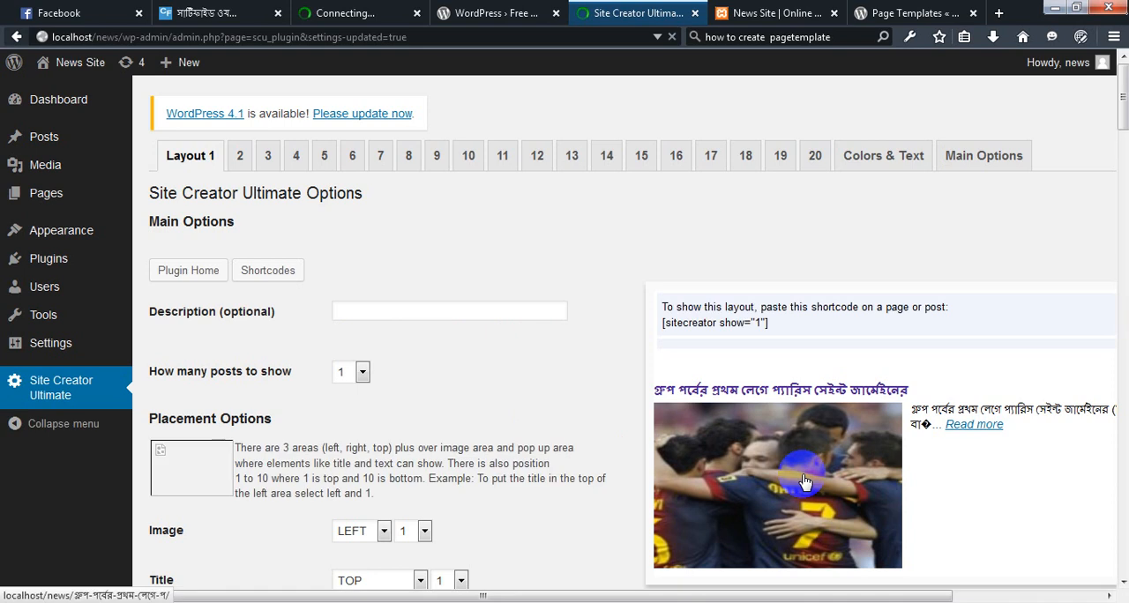
Review the saved Layout 1 options and preview, and open the plugin's Main Options in a new browser tab
{"action": "scroll", "coordinate": [804, 481], "scroll_direction": "down", "scroll_amount": 5}
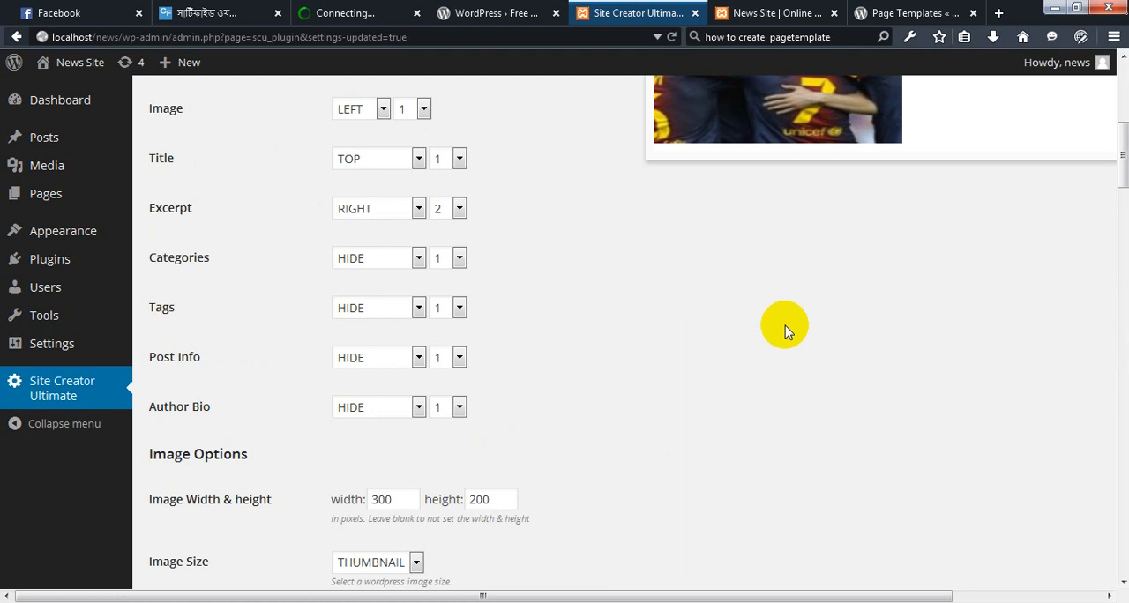
{"action": "scroll", "coordinate": [787, 328], "scroll_direction": "up", "scroll_amount": 5}
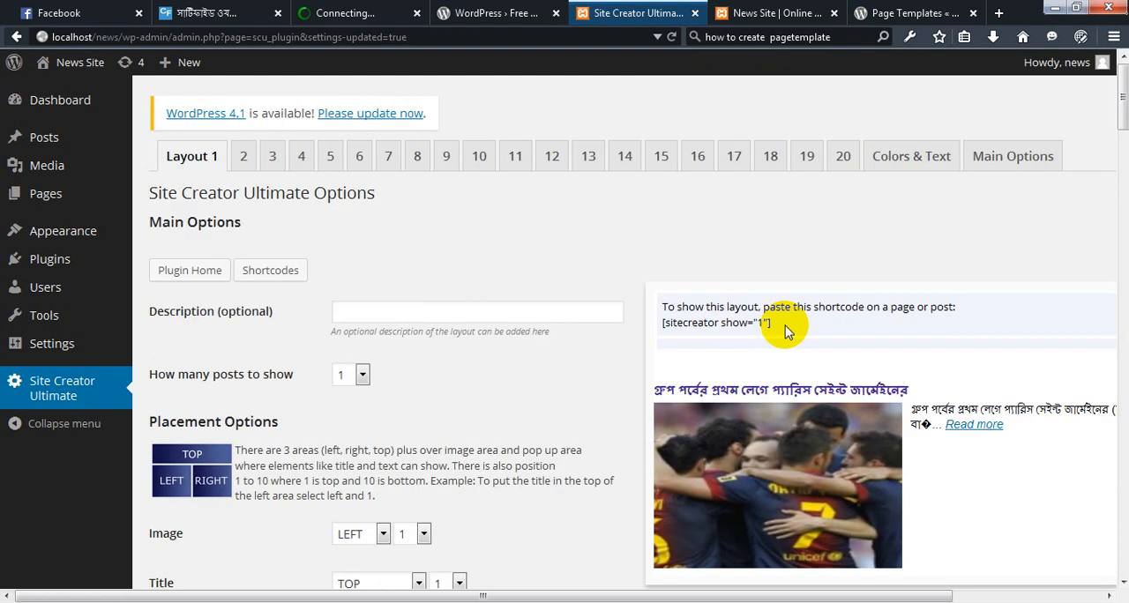
{"action": "scroll", "coordinate": [785, 325], "scroll_direction": "down", "scroll_amount": 1}
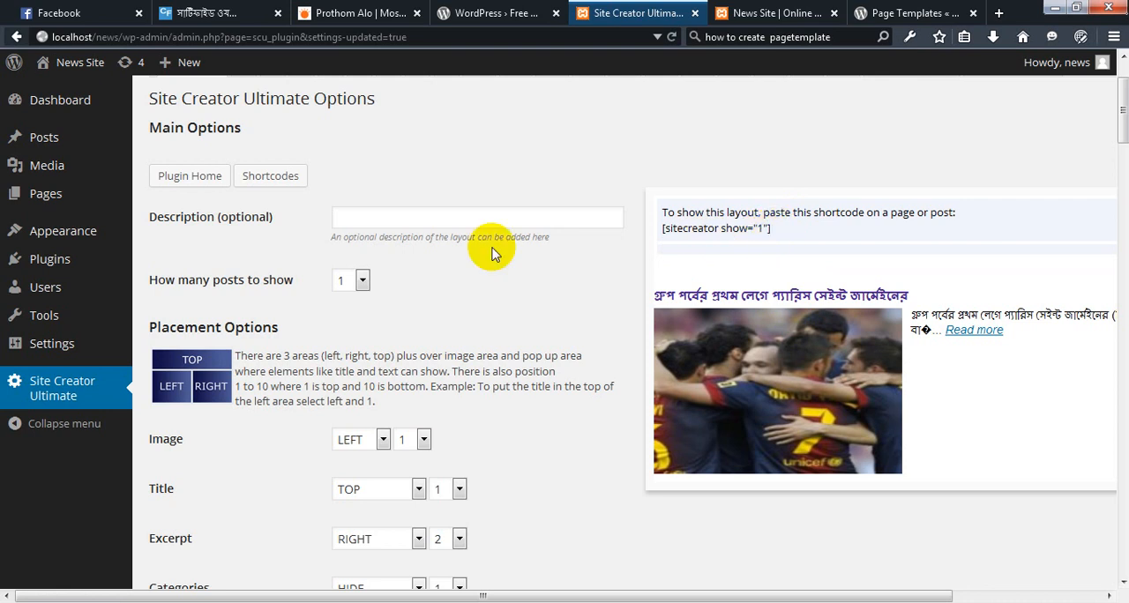
{"action": "scroll", "coordinate": [428, 239], "scroll_direction": "up", "scroll_amount": 2}
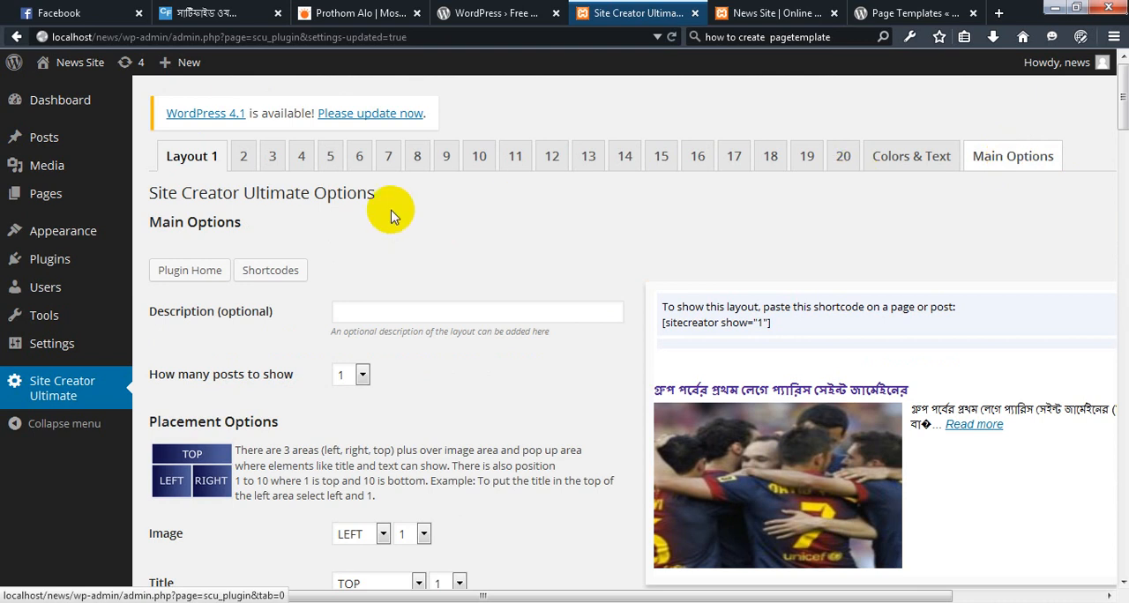
{"action": "left_click", "coordinate": [893, 165]}
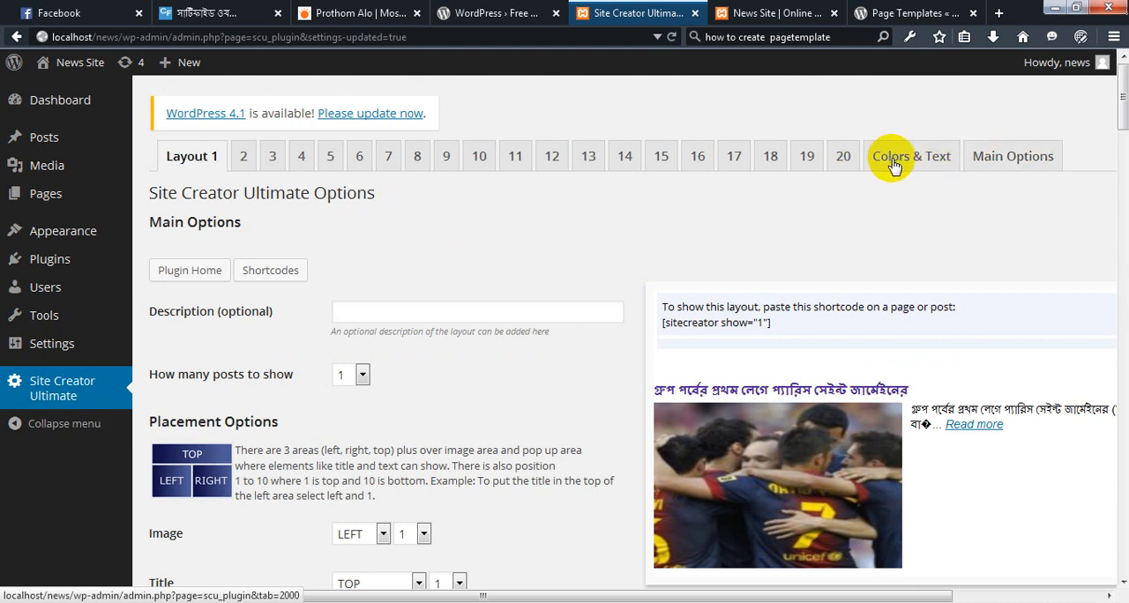
{"action": "left_click", "coordinate": [997, 160]}
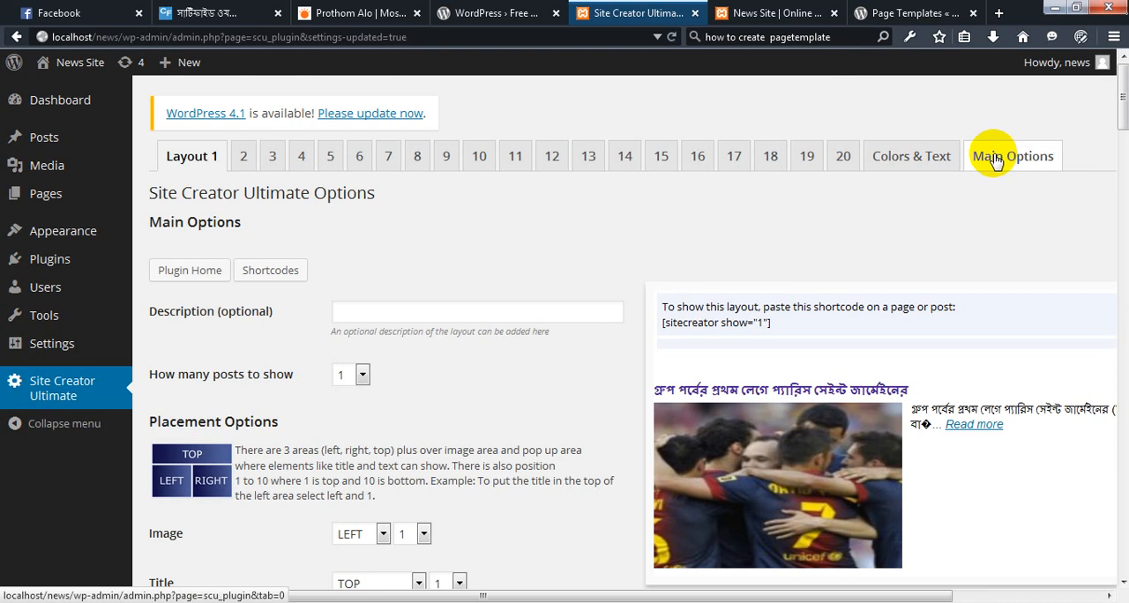
{"action": "right_click", "coordinate": [995, 158]}
{"action": "left_click", "coordinate": [1014, 167]}
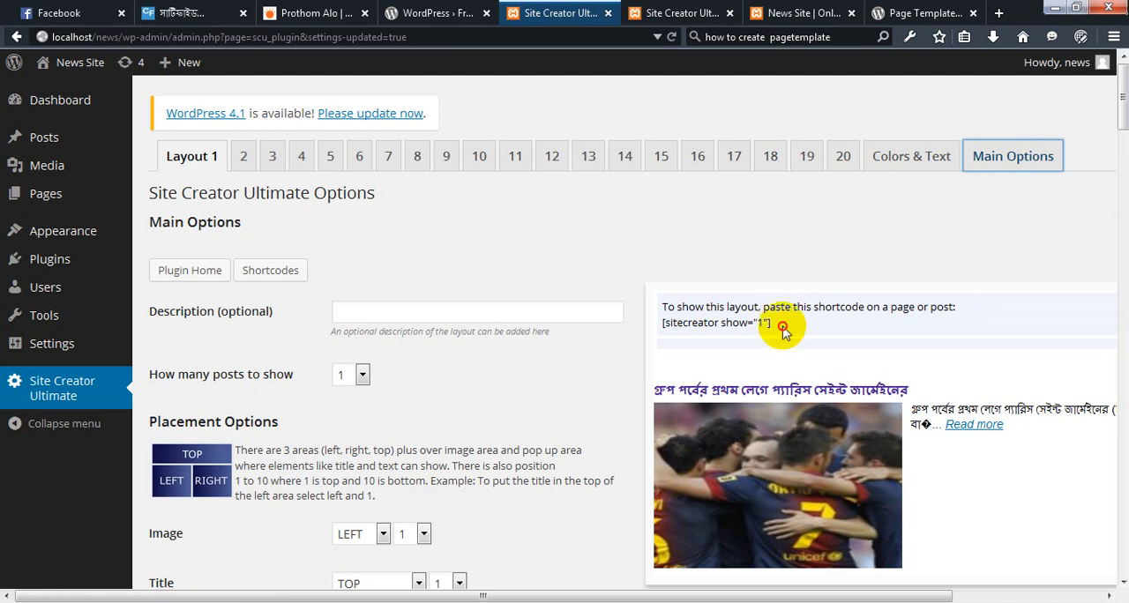
Copy Layout 1's shortcode [sitecreator show="1"] and paste it into the body of the আন্তর্জাতিক page
{"action": "triple_click", "coordinate": [668, 323]}
{"action": "key", "text": "ctrl+c"}
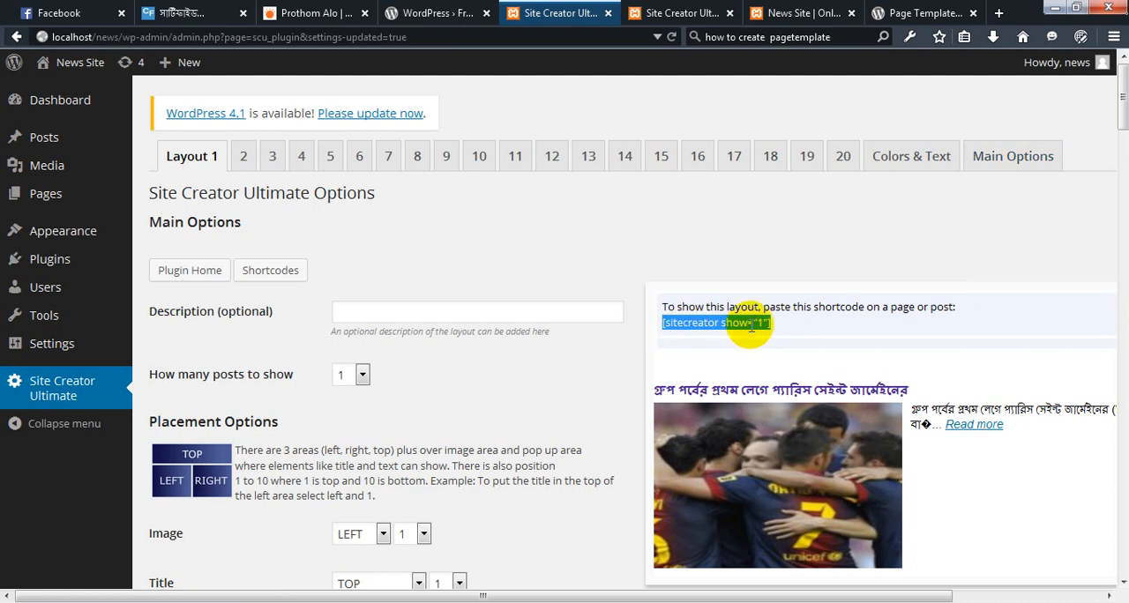
{"action": "left_click", "coordinate": [677, 324]}
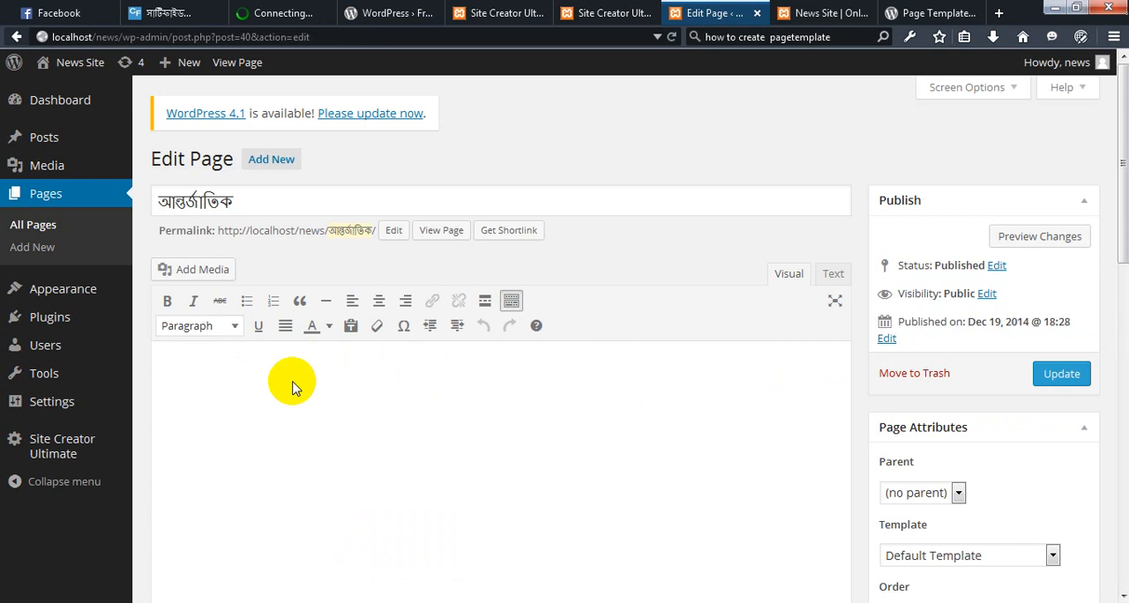
{"action": "left_click", "coordinate": [254, 203]}
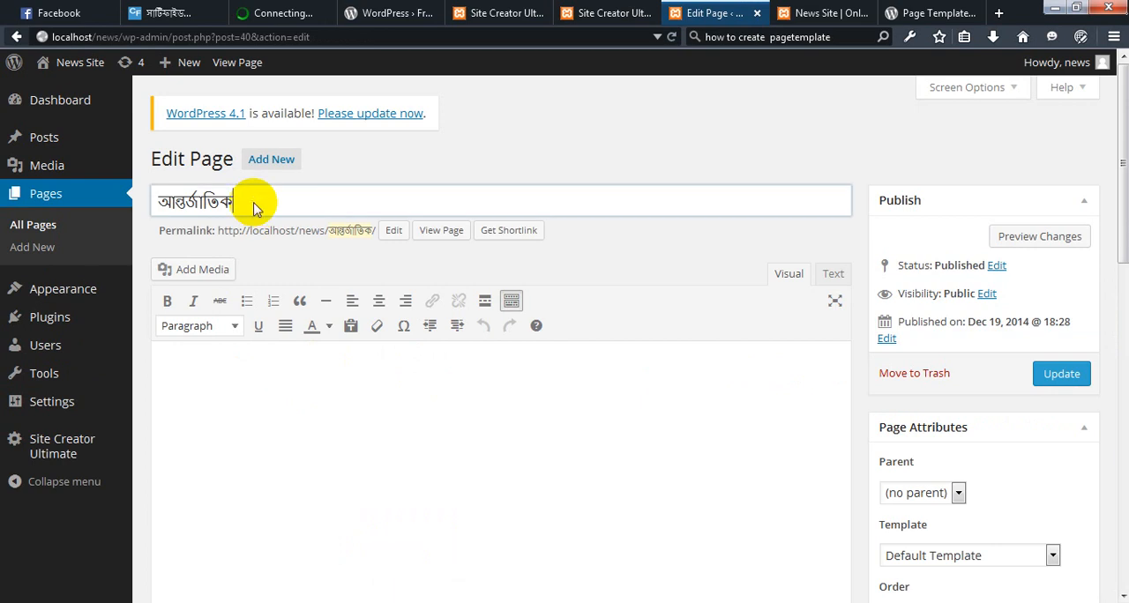
{"action": "key", "text": "Tab"}
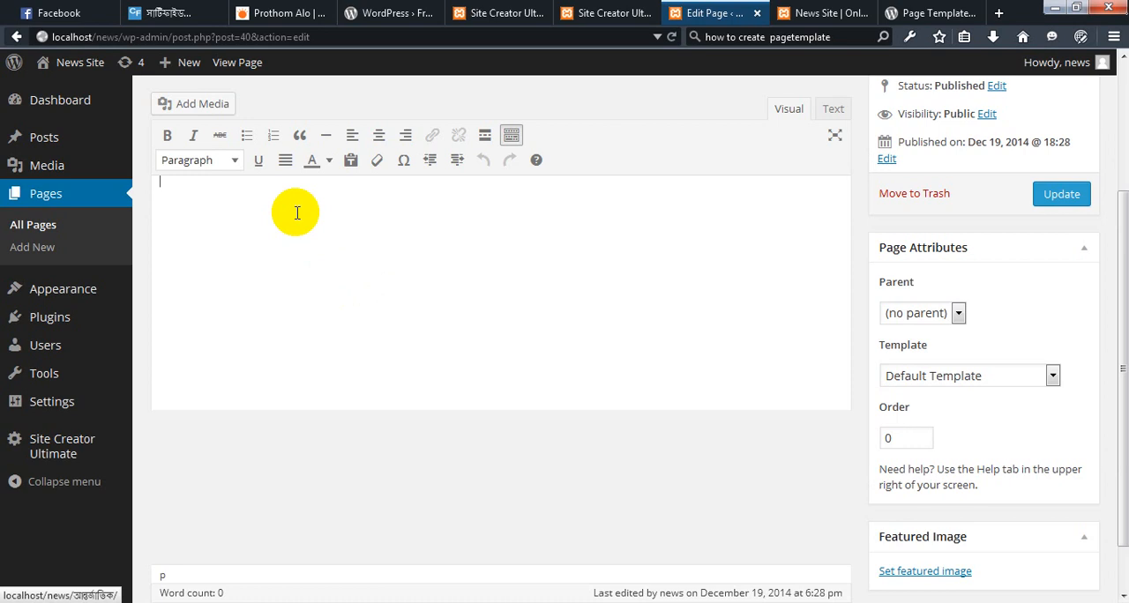
{"action": "scroll", "coordinate": [726, 327], "scroll_direction": "up", "scroll_amount": 2}
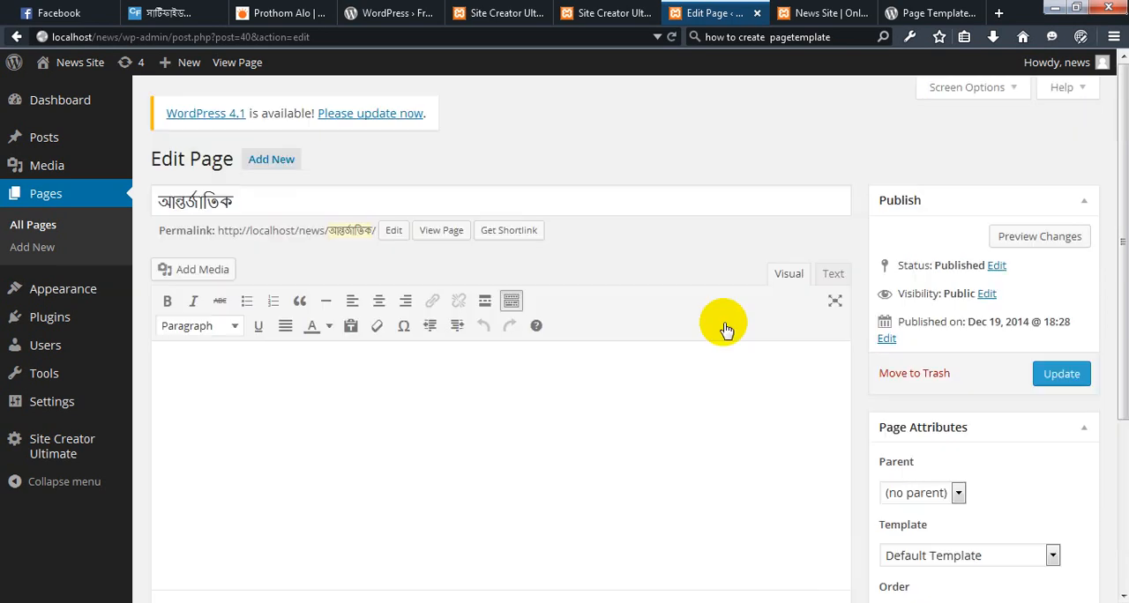
{"action": "key", "text": "ctrl+v"}
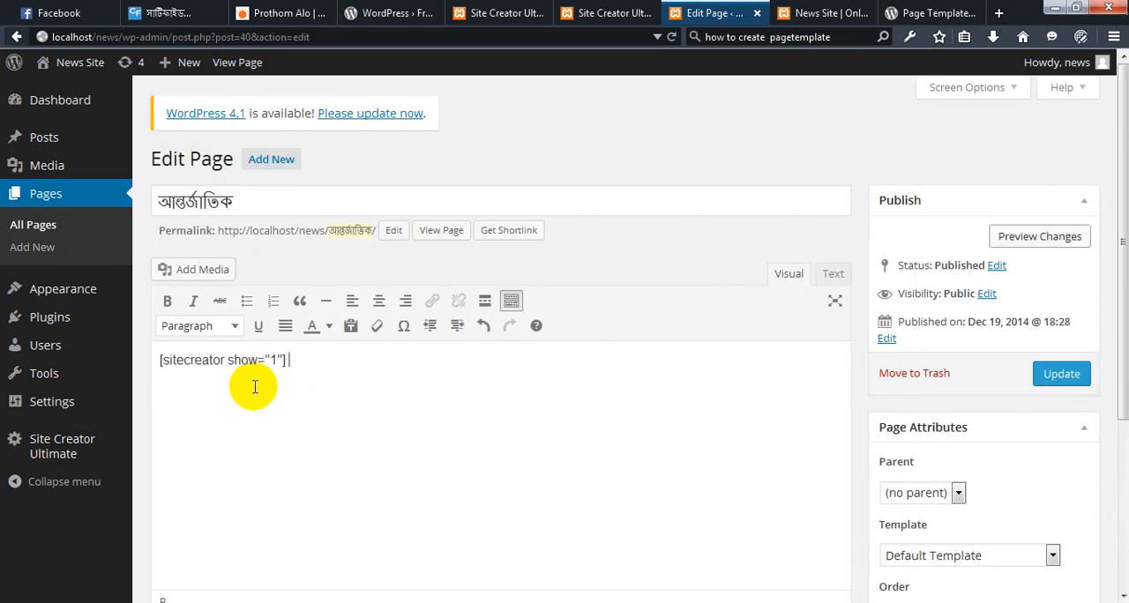
Update the আন্তর্জাতিক page and open it on the News Site front end
{"action": "left_click", "coordinate": [1054, 376]}
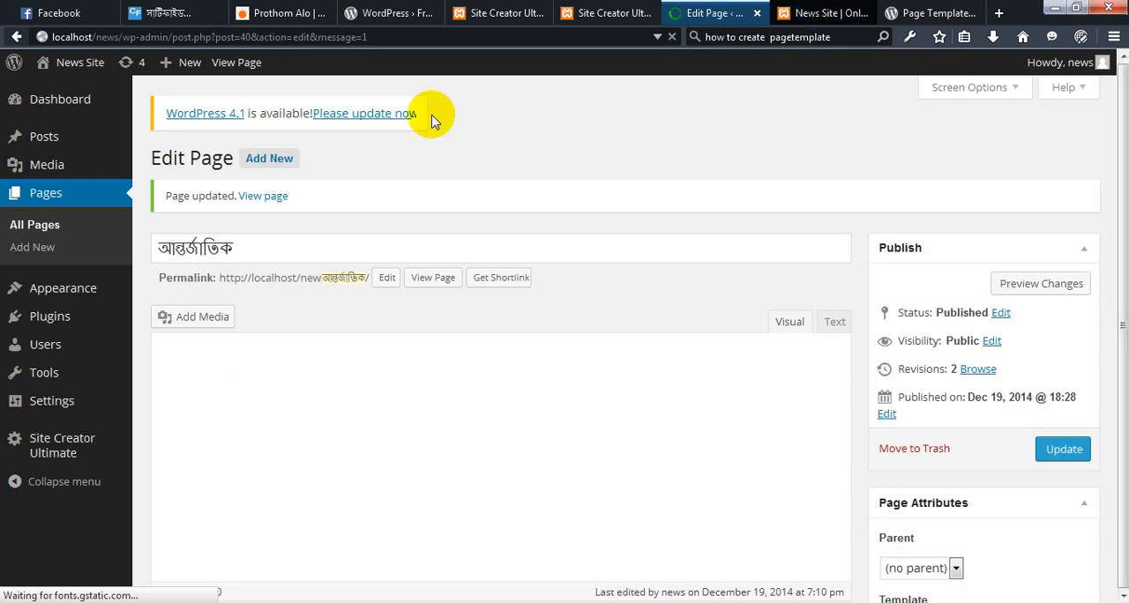
{"action": "key", "text": "ctrl+Tab"}
{"action": "left_click", "coordinate": [282, 185]}
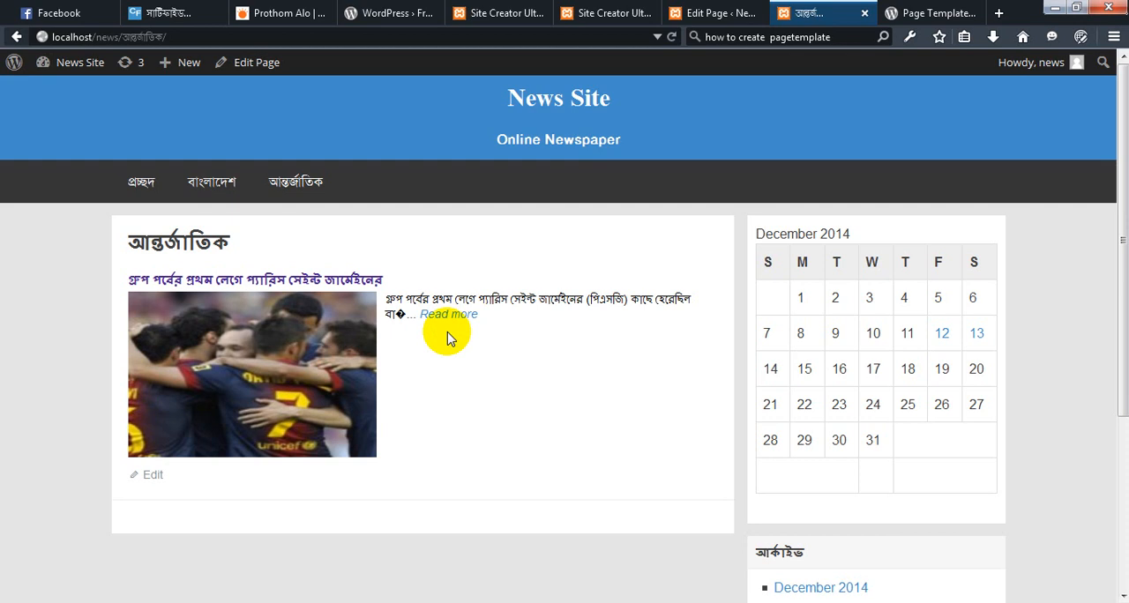
Set Layout 1's excerpt length to 600 characters in the Site Creator Ultimate options, keeping excerpts shortened to the closest letter
{"action": "left_click", "coordinate": [605, 13]}
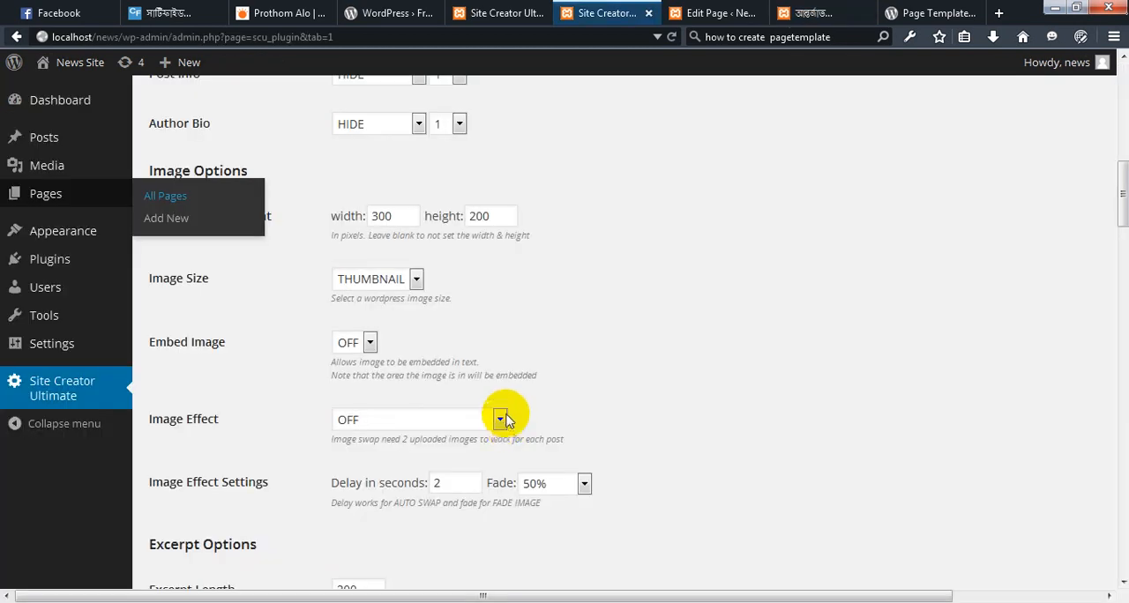
{"action": "scroll", "coordinate": [505, 421], "scroll_direction": "down", "scroll_amount": 7}
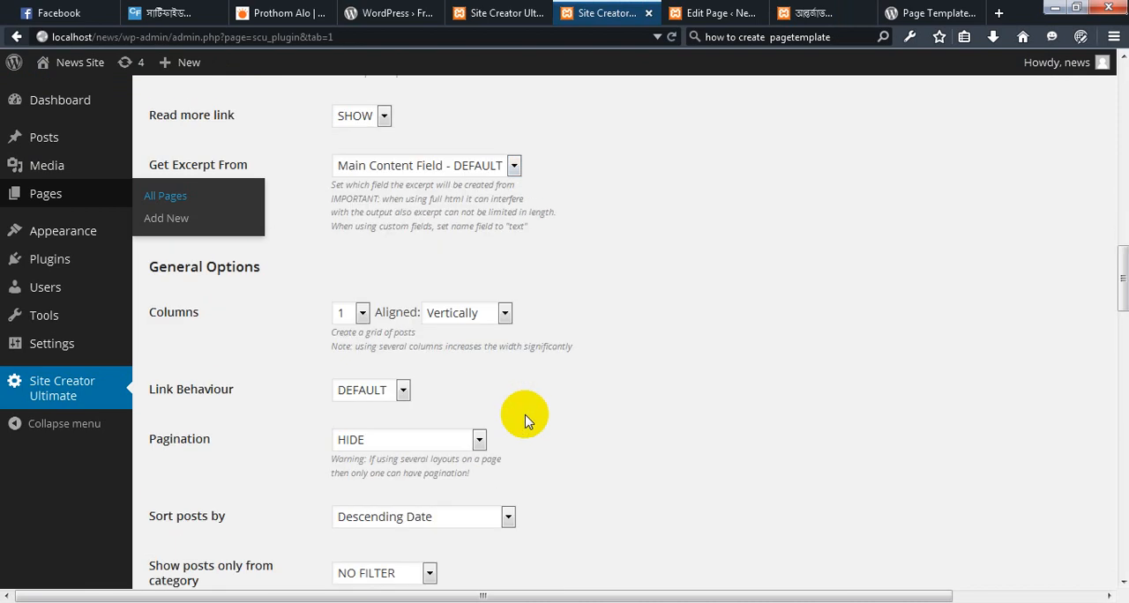
{"action": "scroll", "coordinate": [523, 421], "scroll_direction": "up", "scroll_amount": 2}
{"action": "scroll", "coordinate": [524, 421], "scroll_direction": "up", "scroll_amount": 2}
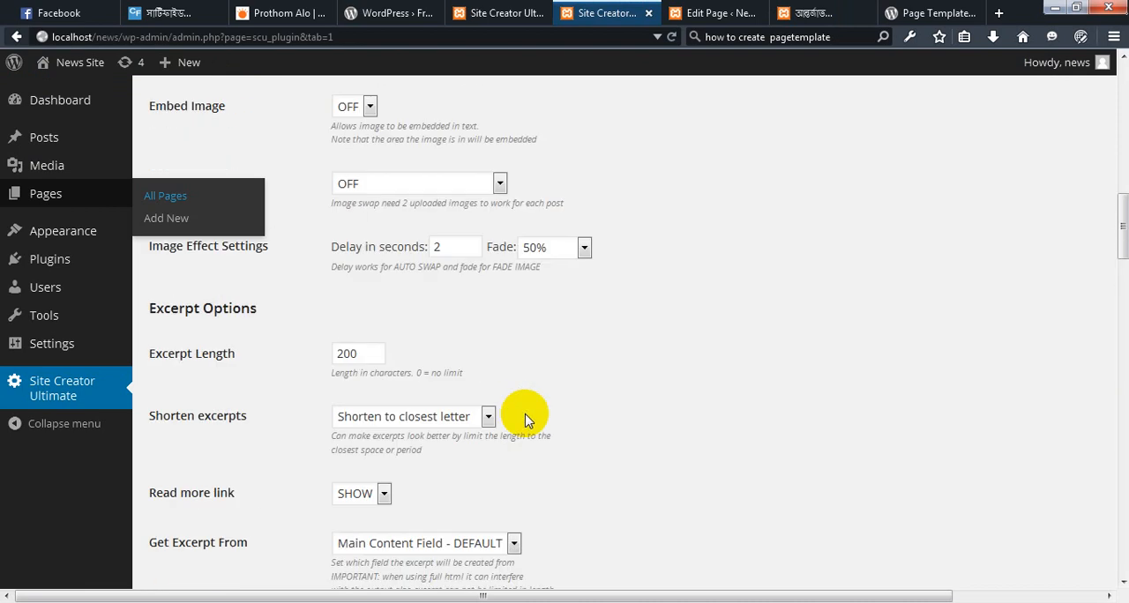
{"action": "scroll", "coordinate": [523, 420], "scroll_direction": "up", "scroll_amount": 1}
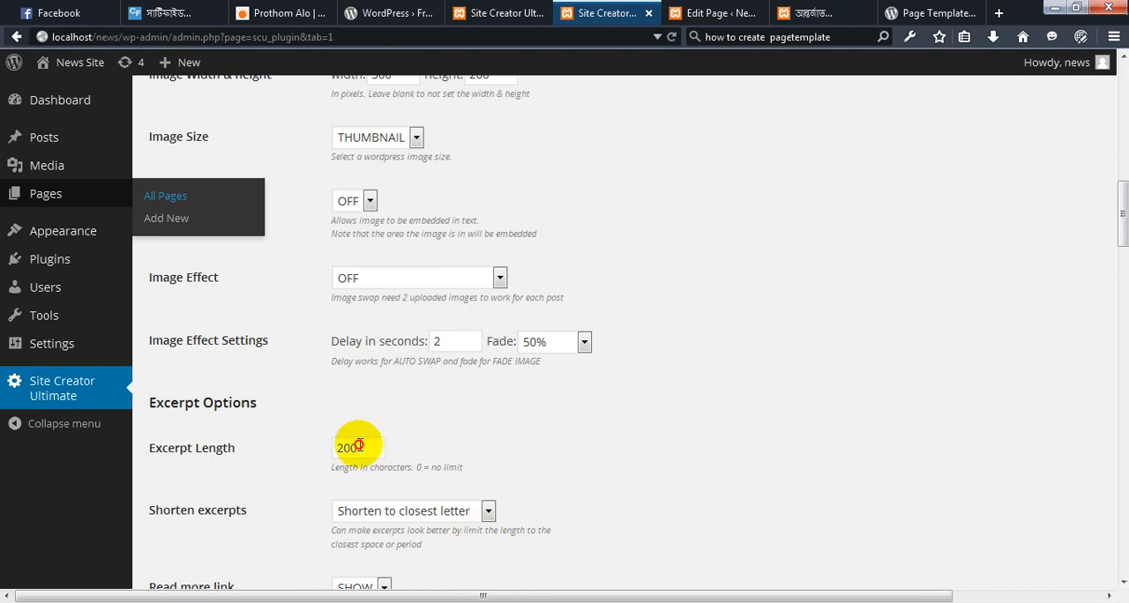
{"action": "left_click", "coordinate": [490, 513]}
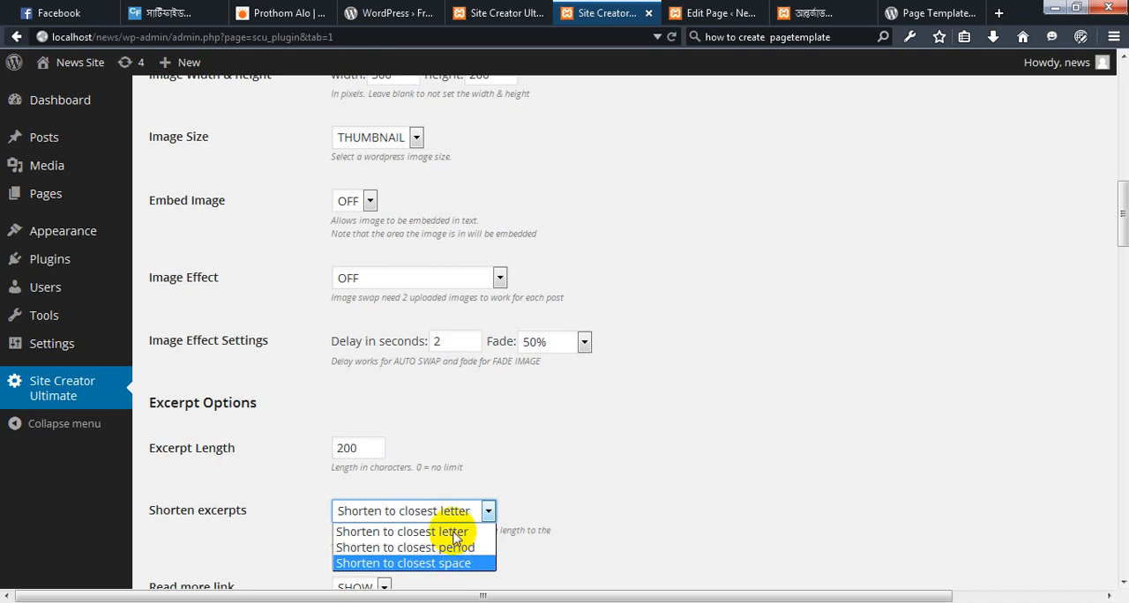
{"action": "left_click", "coordinate": [371, 448]}
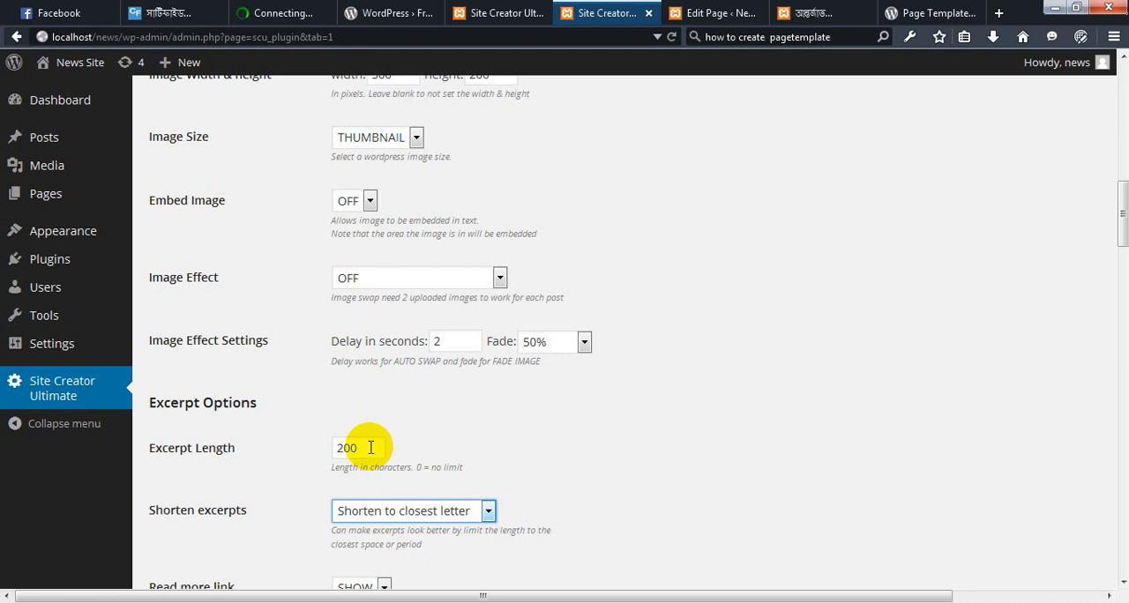
{"action": "left_click", "coordinate": [371, 448]}
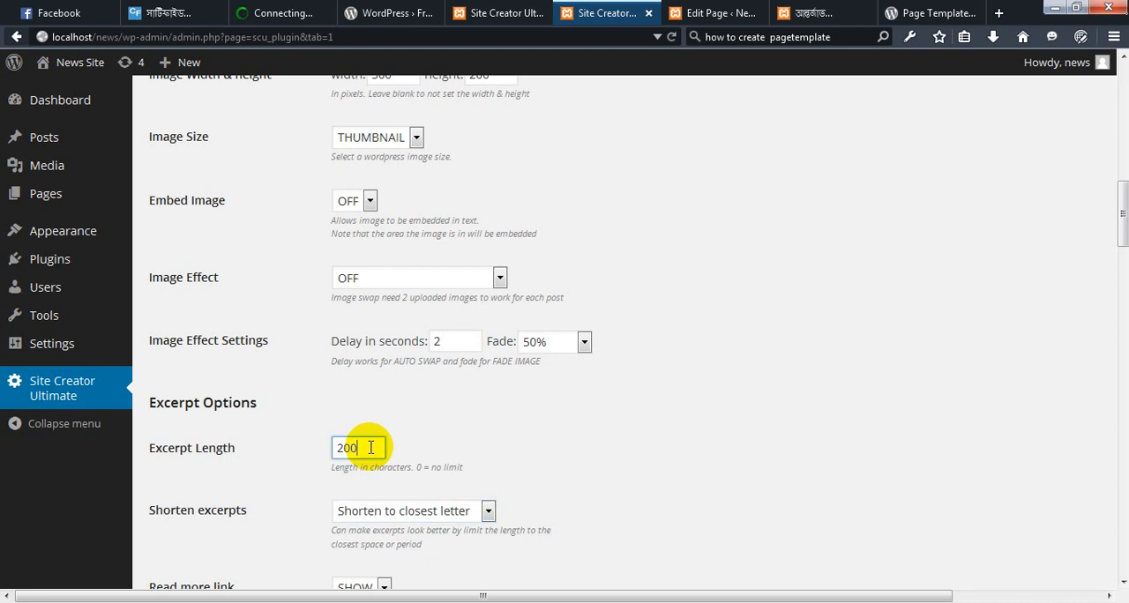
{"action": "key", "text": "BackSpace"}
{"action": "key", "text": "BackSpace"}
{"action": "key", "text": "BackSpace"}
{"action": "type", "text": "600"}
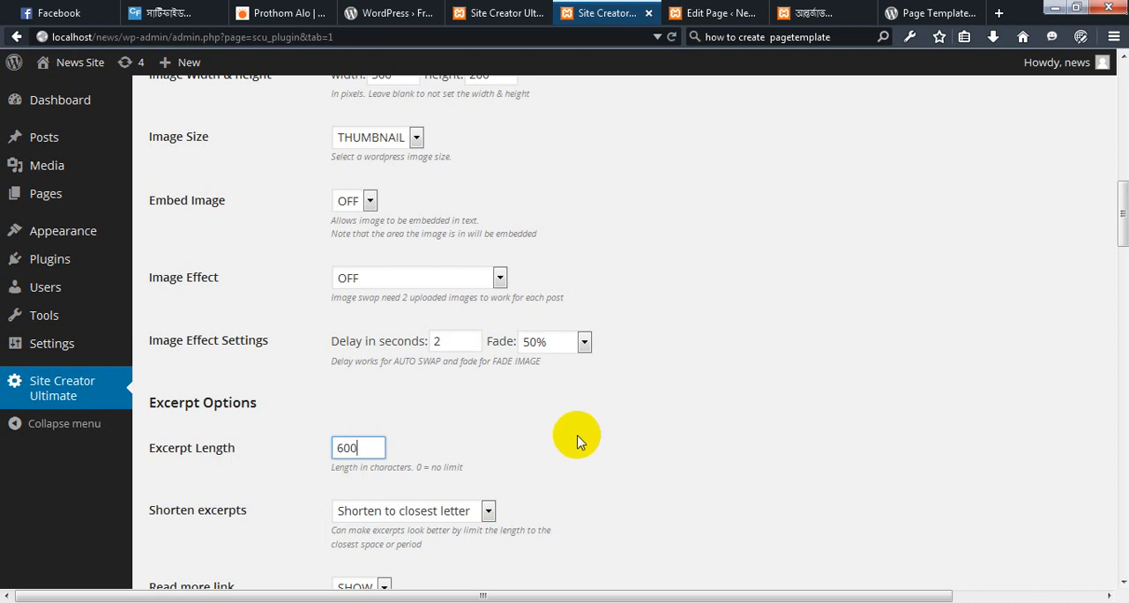
Save the Layout 1 changes with the new excerpt length and return to the start of its options
{"action": "scroll", "coordinate": [544, 443], "scroll_direction": "down", "scroll_amount": 8}
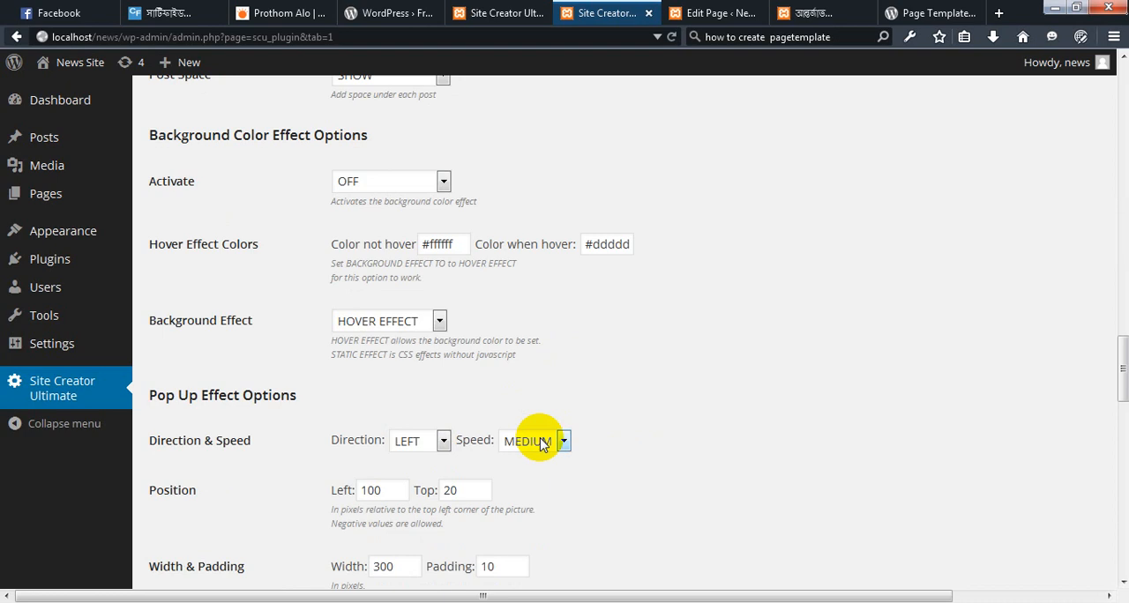
{"action": "scroll", "coordinate": [459, 378], "scroll_direction": "down", "scroll_amount": 15}
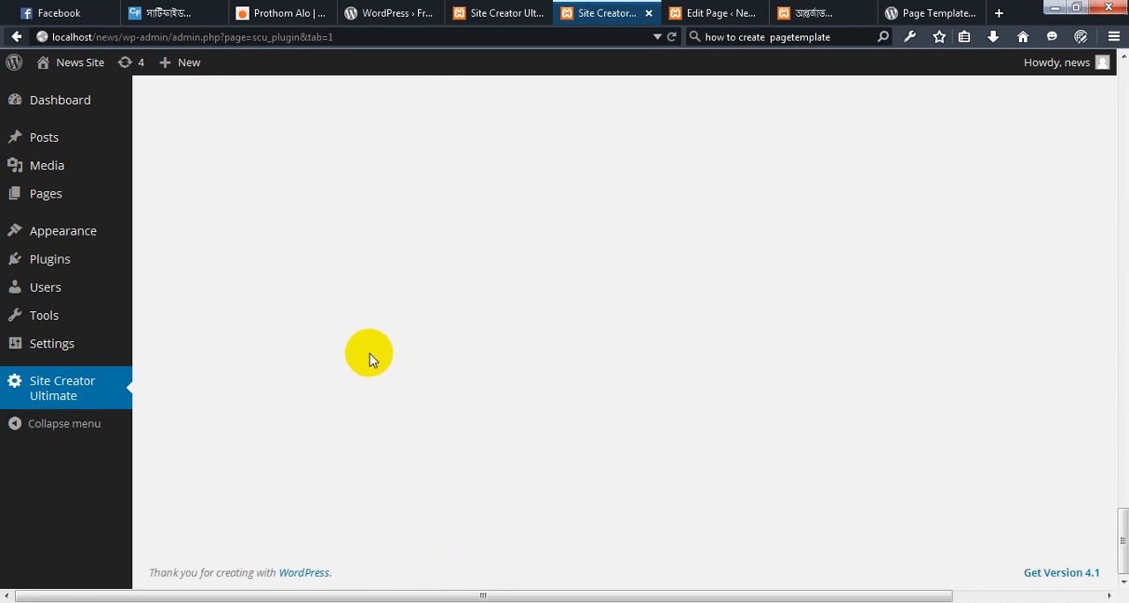
{"action": "scroll", "coordinate": [370, 359], "scroll_direction": "up", "scroll_amount": 3}
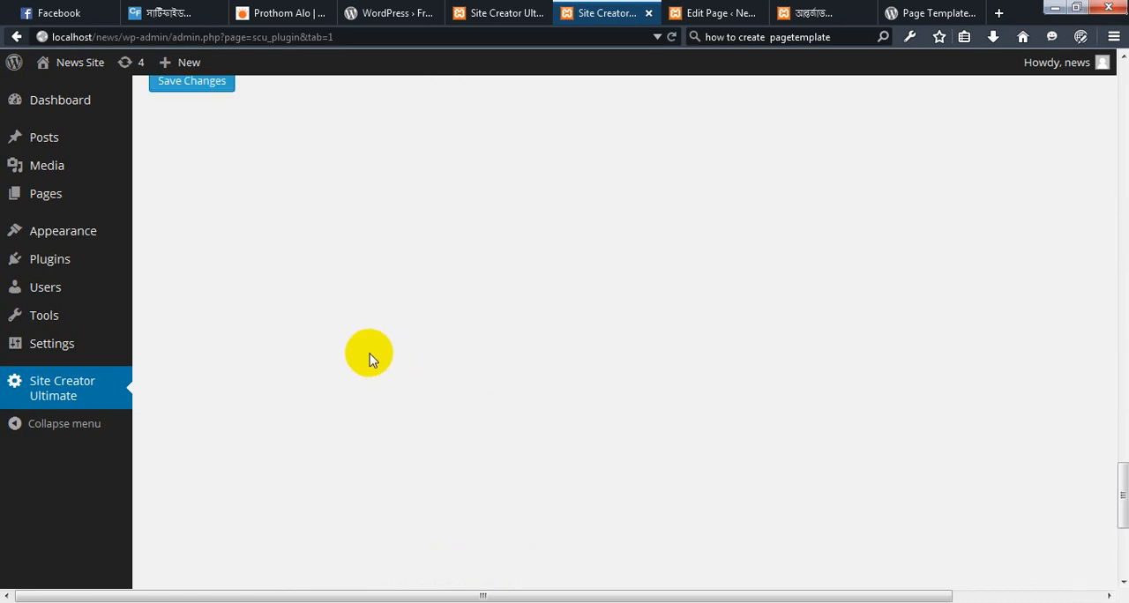
{"action": "scroll", "coordinate": [369, 354], "scroll_direction": "up", "scroll_amount": 5}
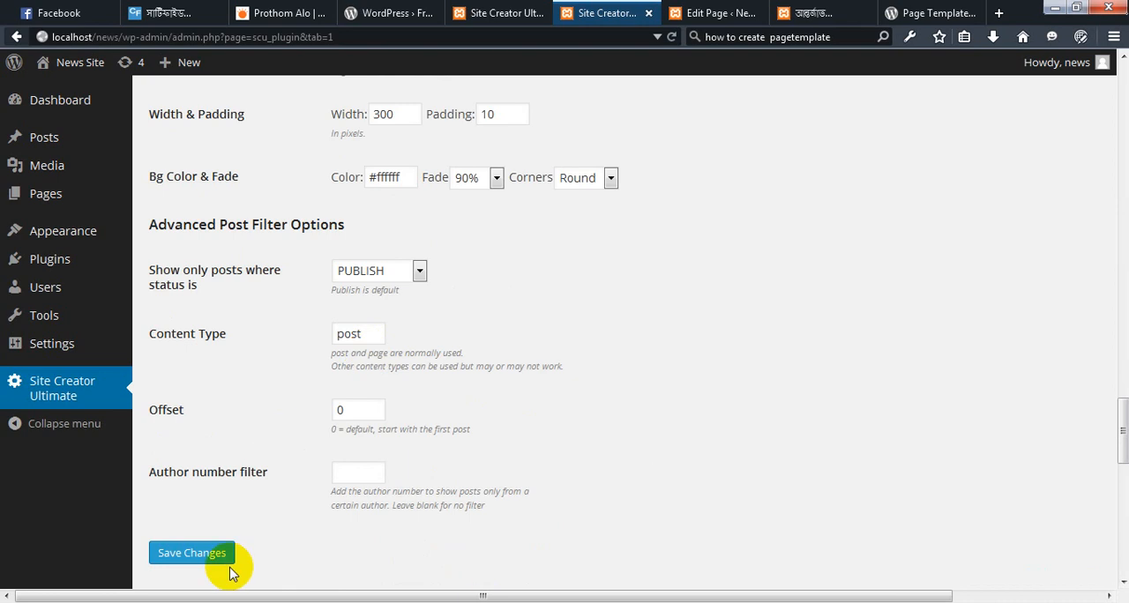
{"action": "scroll", "coordinate": [198, 556], "scroll_direction": "up", "scroll_amount": 3}
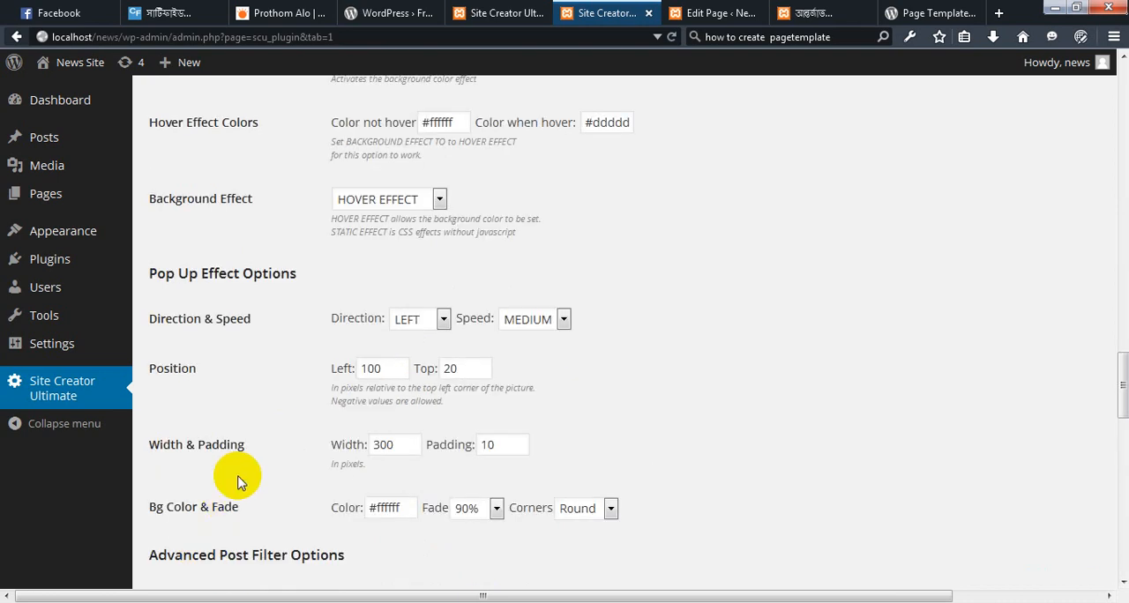
{"action": "scroll", "coordinate": [237, 476], "scroll_direction": "up", "scroll_amount": 1}
{"action": "scroll", "coordinate": [238, 481], "scroll_direction": "down", "scroll_amount": 4}
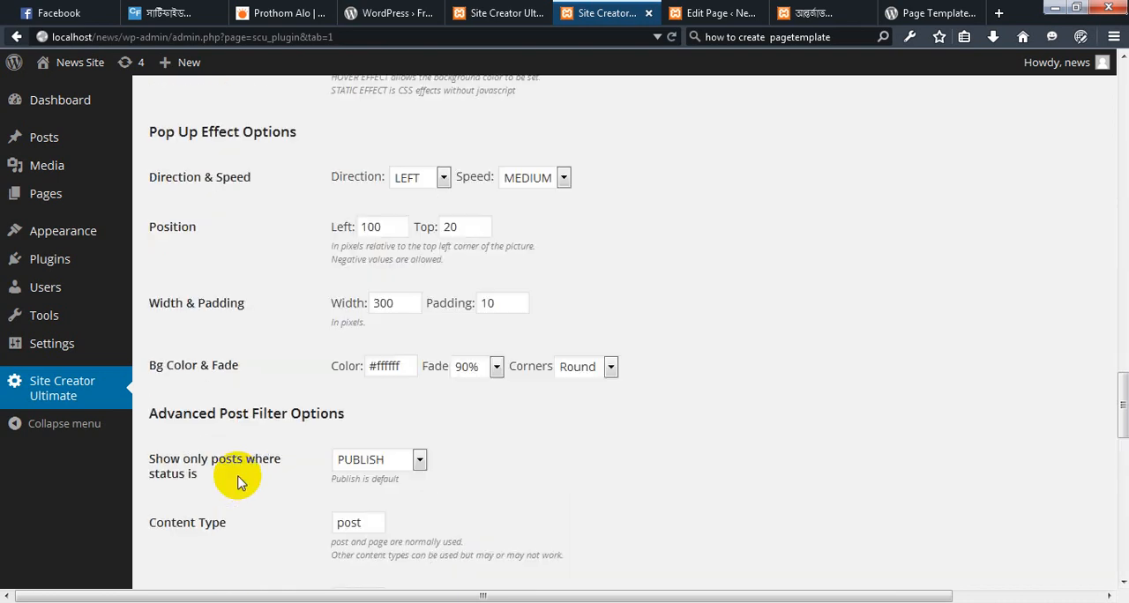
{"action": "scroll", "coordinate": [237, 481], "scroll_direction": "down", "scroll_amount": 7}
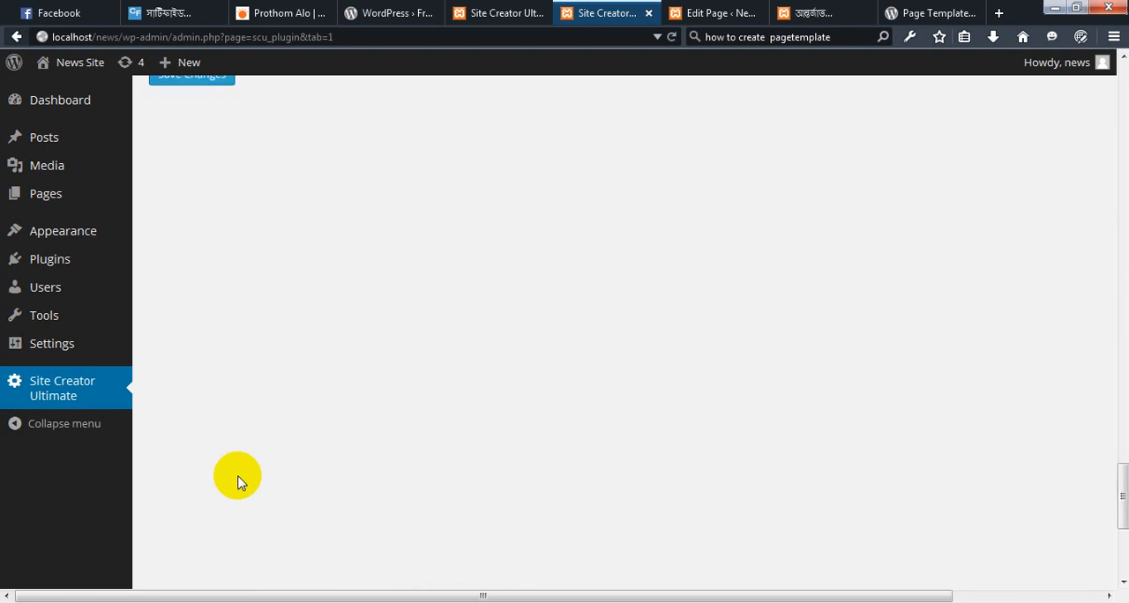
{"action": "scroll", "coordinate": [237, 481], "scroll_direction": "up", "scroll_amount": 3}
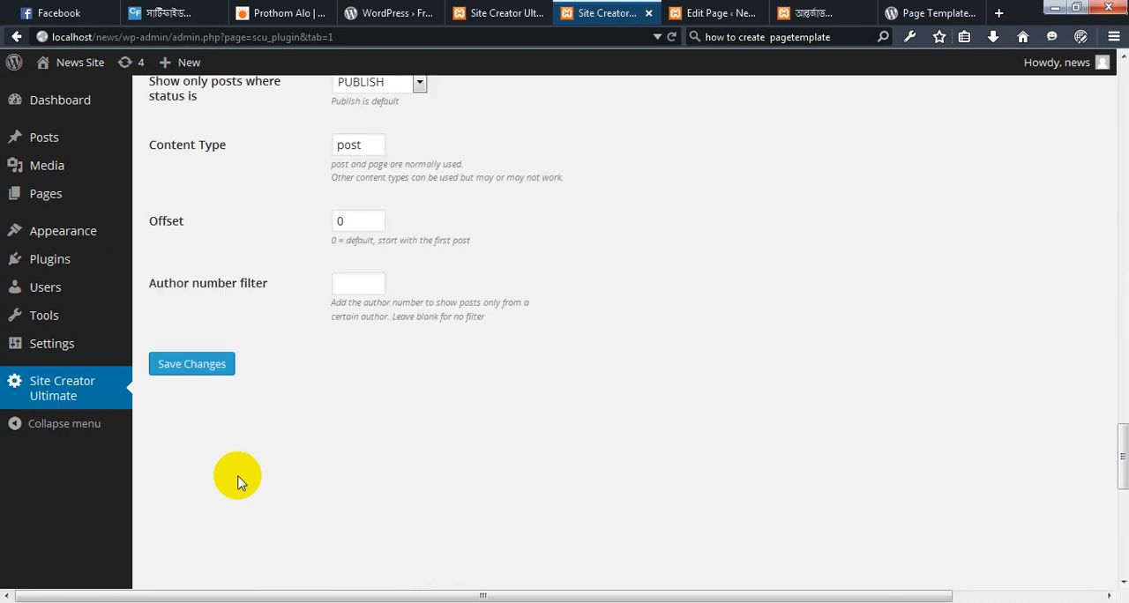
{"action": "left_click", "coordinate": [193, 369]}
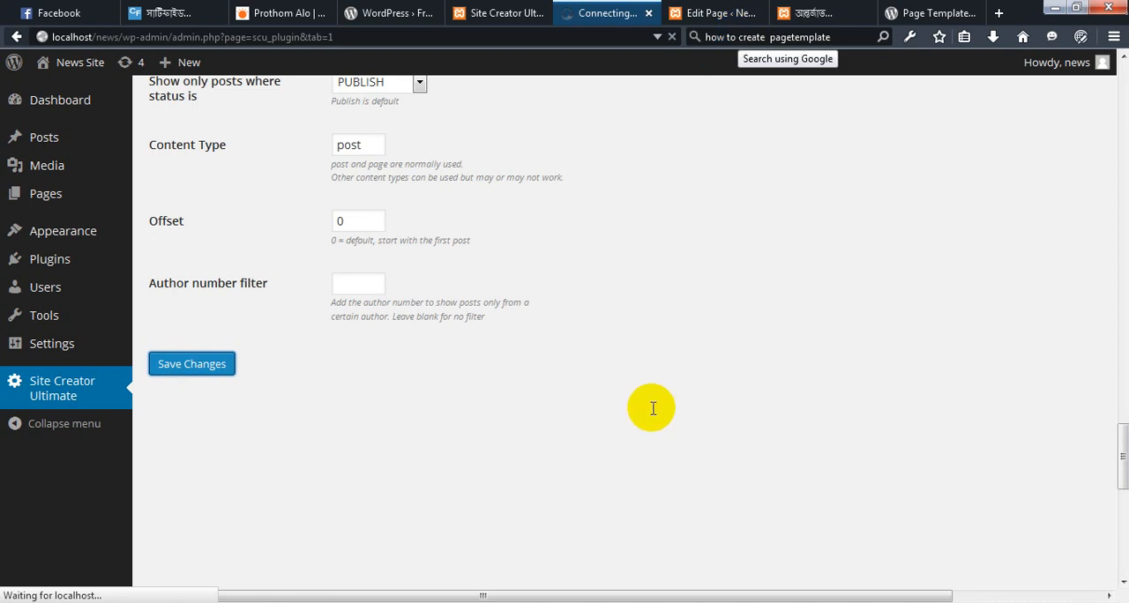
{"action": "scroll", "coordinate": [652, 409], "scroll_direction": "up", "scroll_amount": 2}
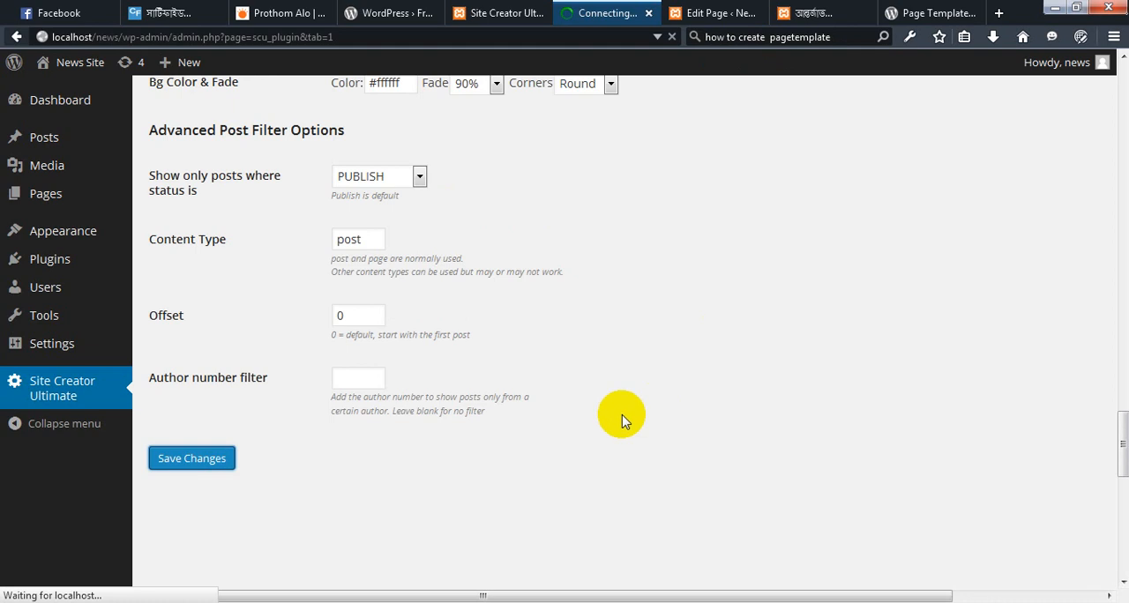
{"action": "scroll", "coordinate": [621, 420], "scroll_direction": "up", "scroll_amount": 15}
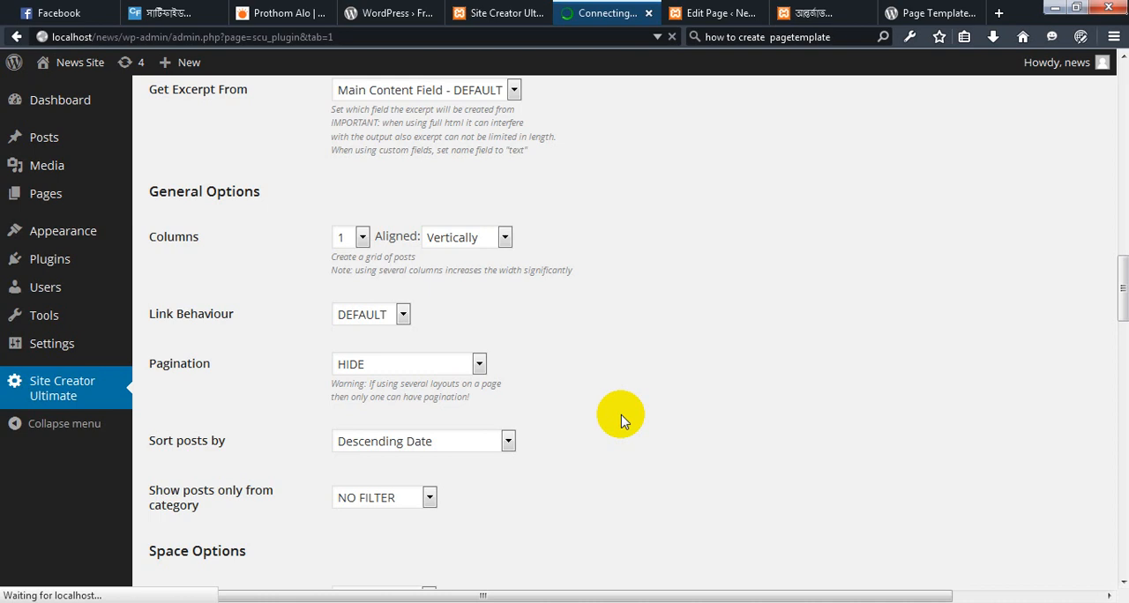
{"action": "scroll", "coordinate": [620, 414], "scroll_direction": "up", "scroll_amount": 5}
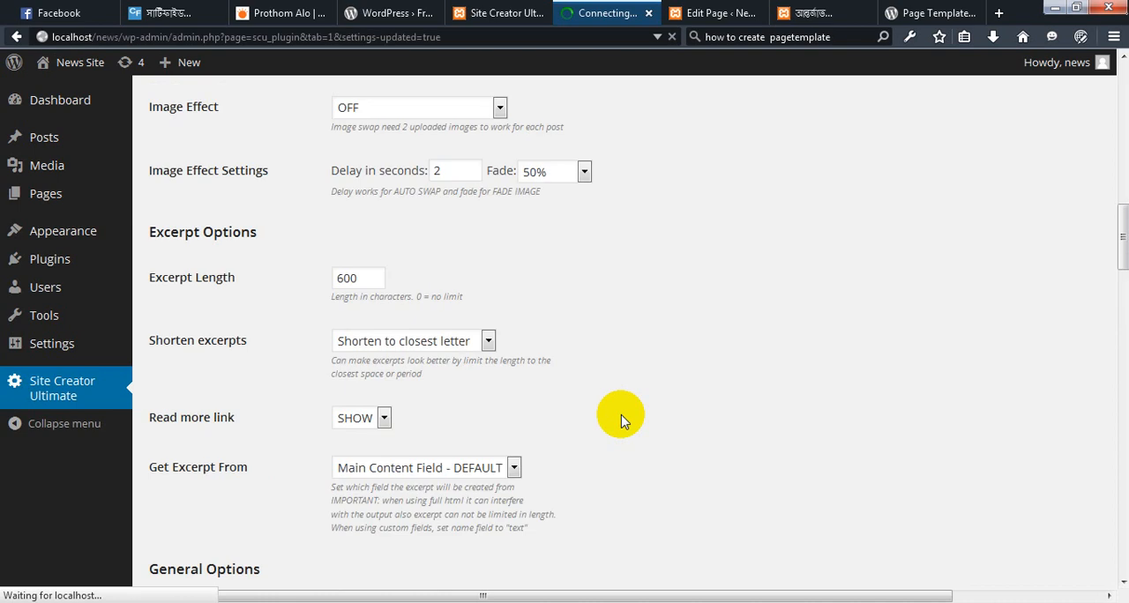
{"action": "scroll", "coordinate": [620, 414], "scroll_direction": "up", "scroll_amount": 4}
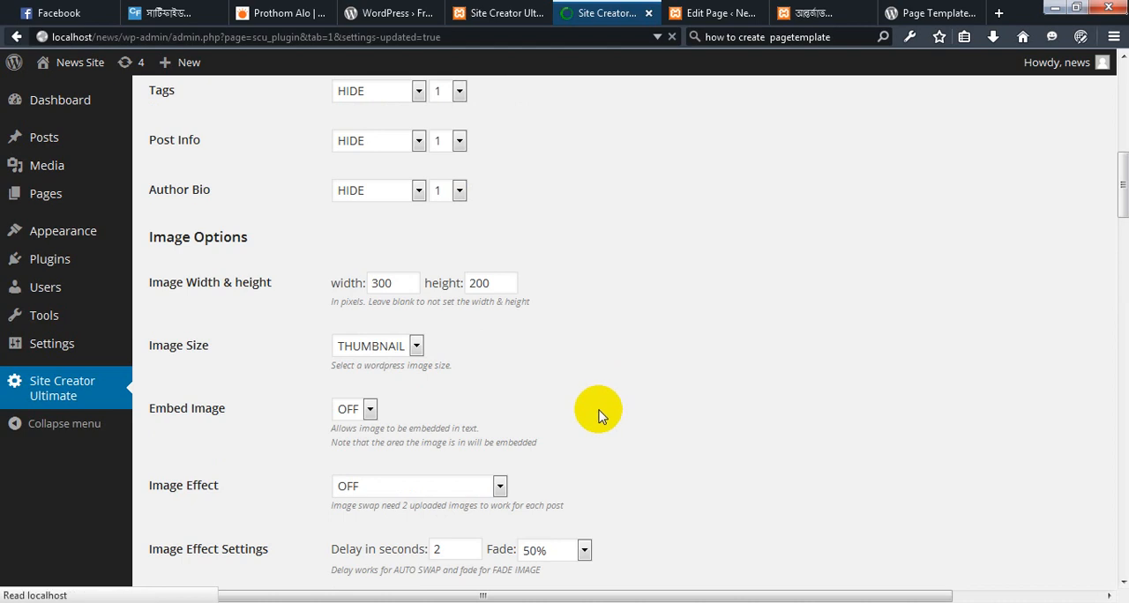
{"action": "scroll", "coordinate": [598, 415], "scroll_direction": "up", "scroll_amount": 5}
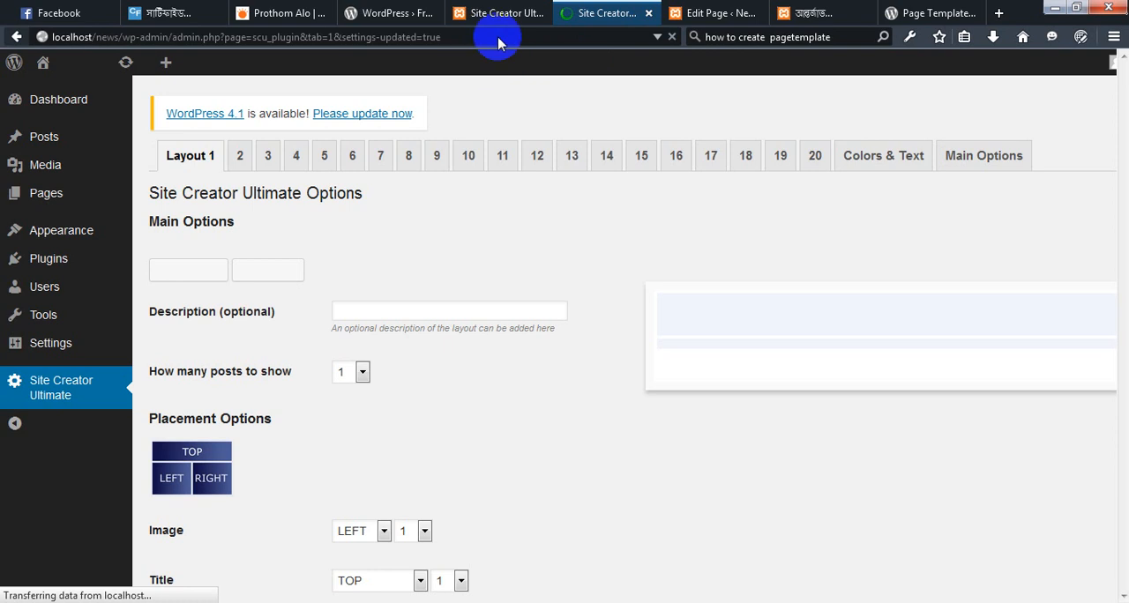
Reload the আন্তর্জাতিক page on the site and examine the post excerpt and page layout down to the footer
{"action": "left_click", "coordinate": [815, 13]}
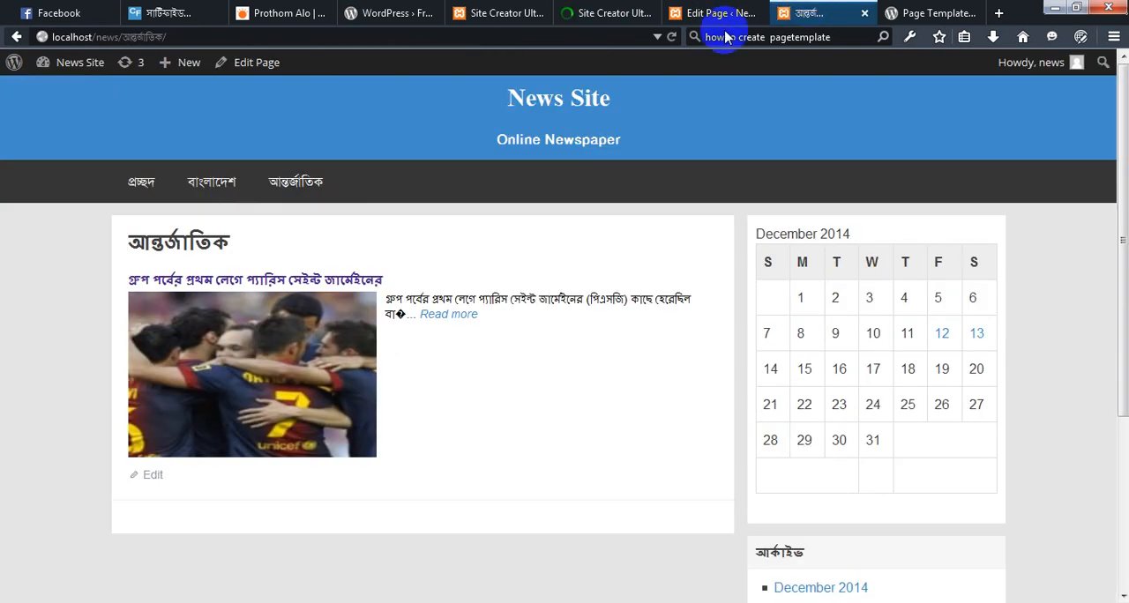
{"action": "left_click", "coordinate": [405, 38]}
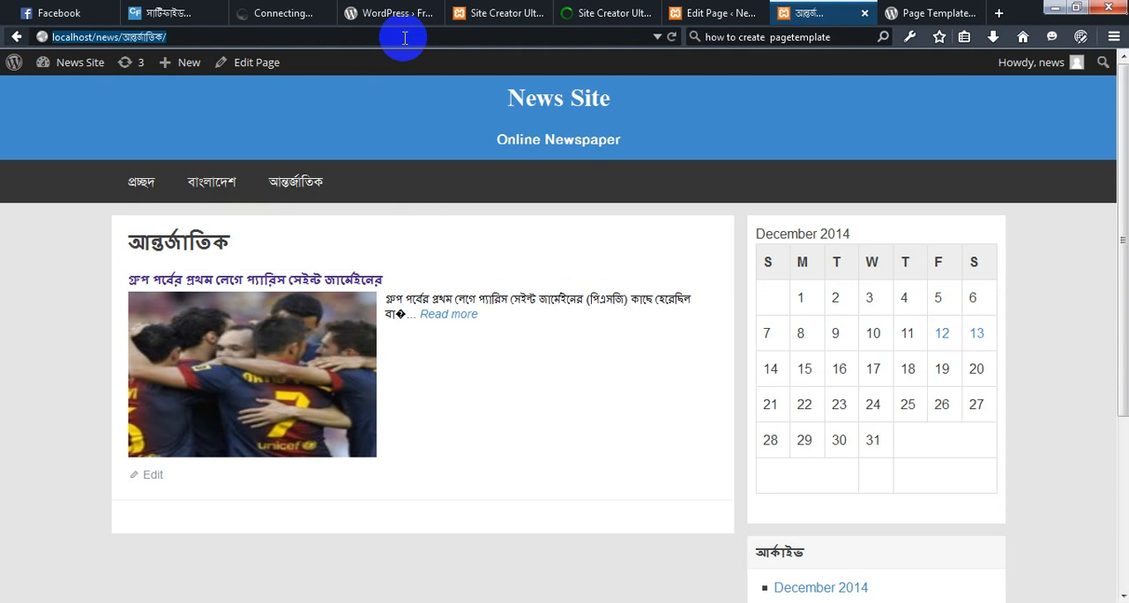
{"action": "key", "text": "Return"}
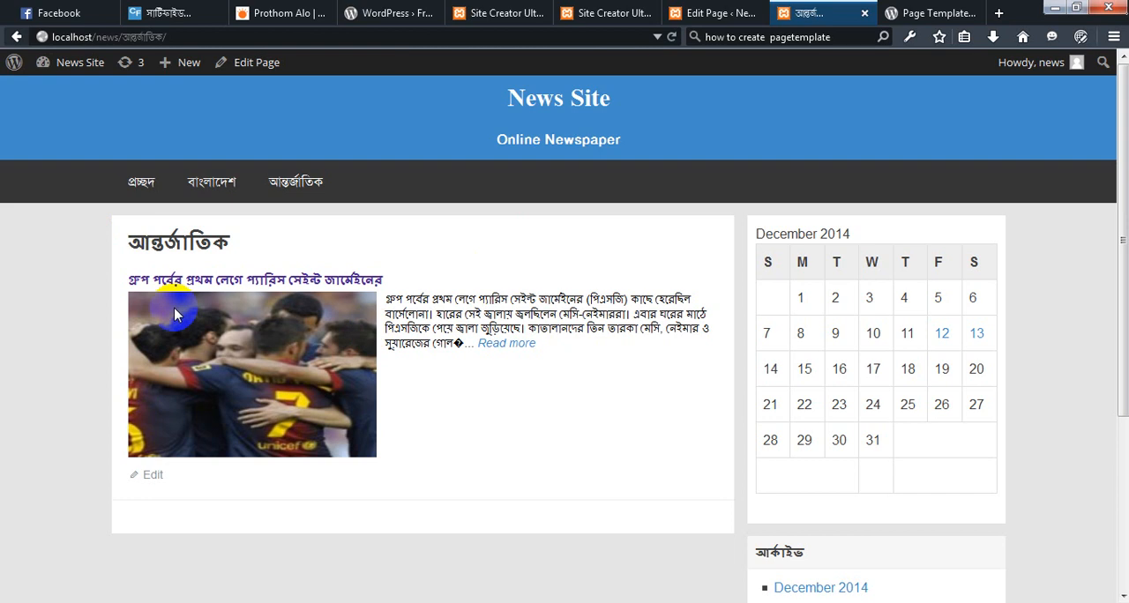
{"action": "scroll", "coordinate": [160, 293], "scroll_direction": "down", "scroll_amount": 2}
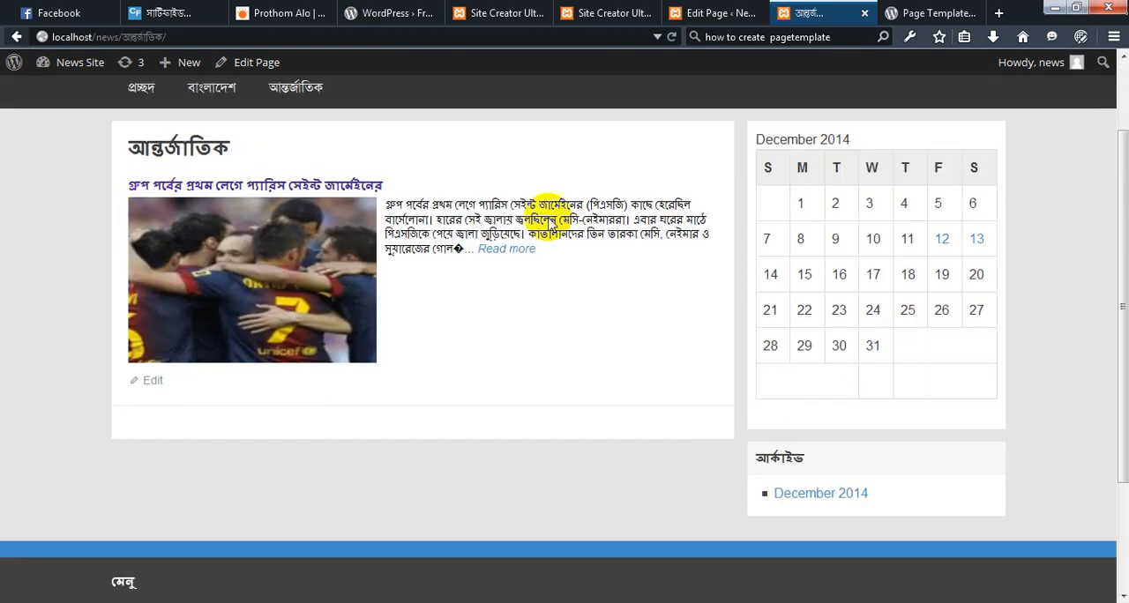
{"action": "scroll", "coordinate": [529, 192], "scroll_direction": "down", "scroll_amount": 3}
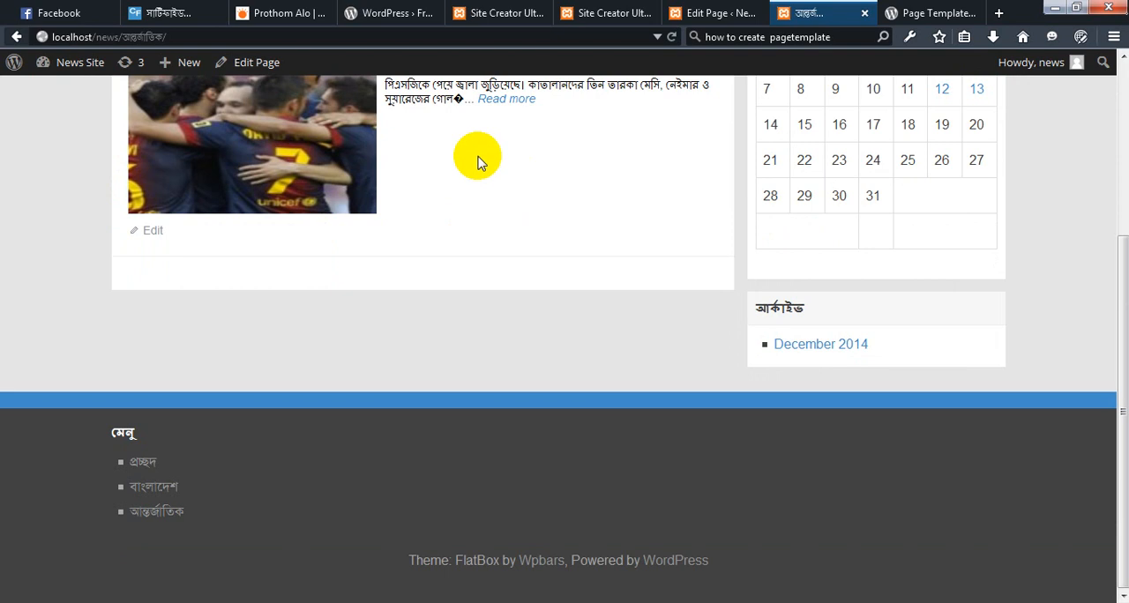
Start a new blank post in the News Site dashboard and place the cursor in its body
{"action": "scroll", "coordinate": [476, 158], "scroll_direction": "up", "scroll_amount": 5}
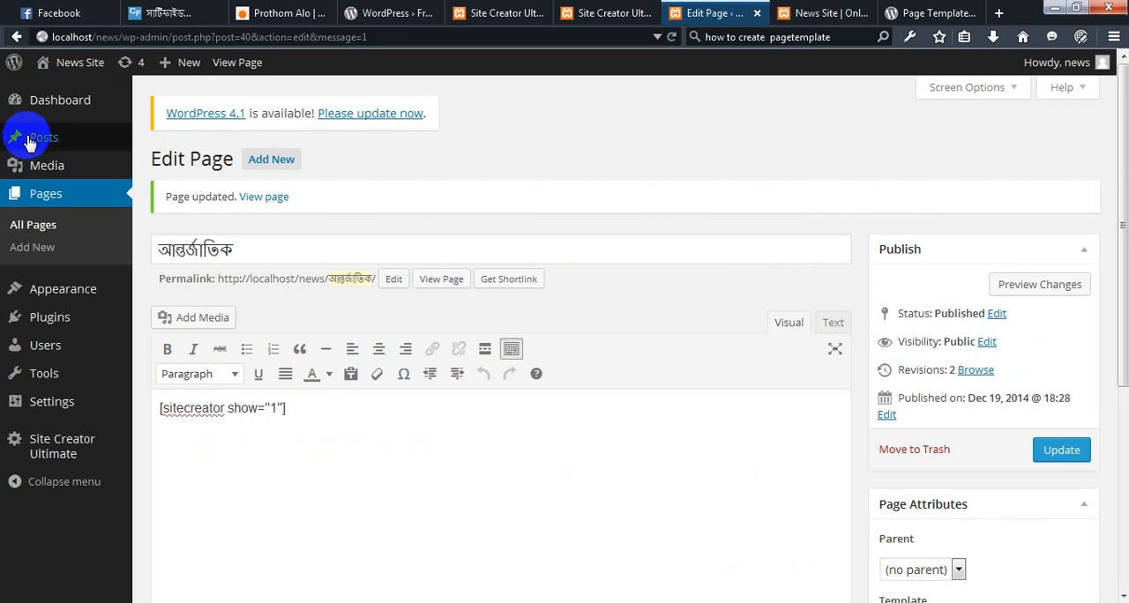
{"action": "mouse_move", "coordinate": [30, 141]}
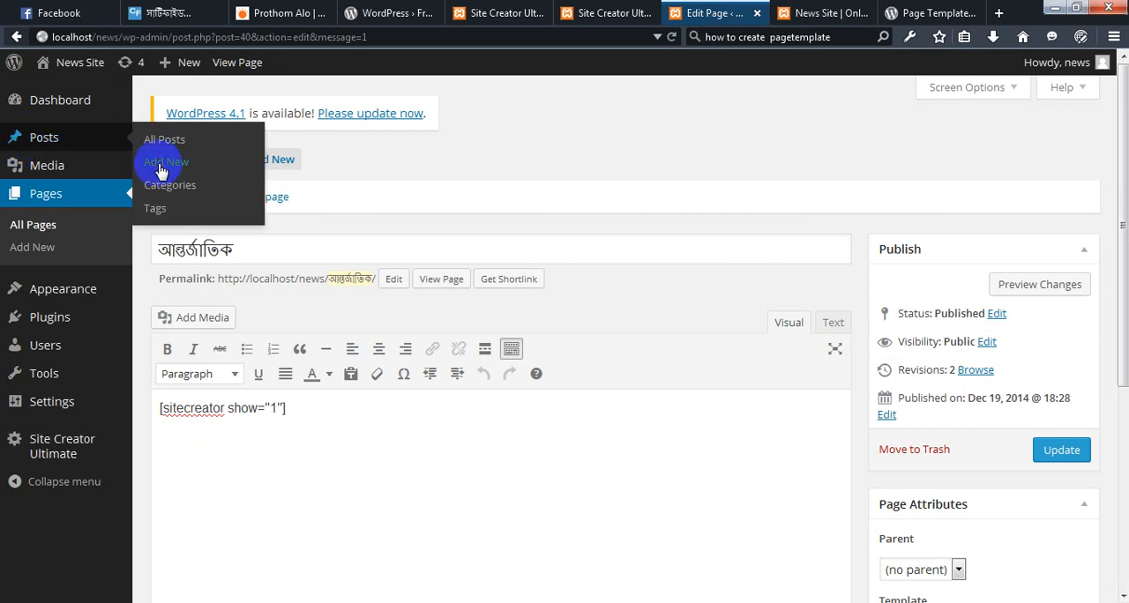
{"action": "left_click", "coordinate": [162, 167]}
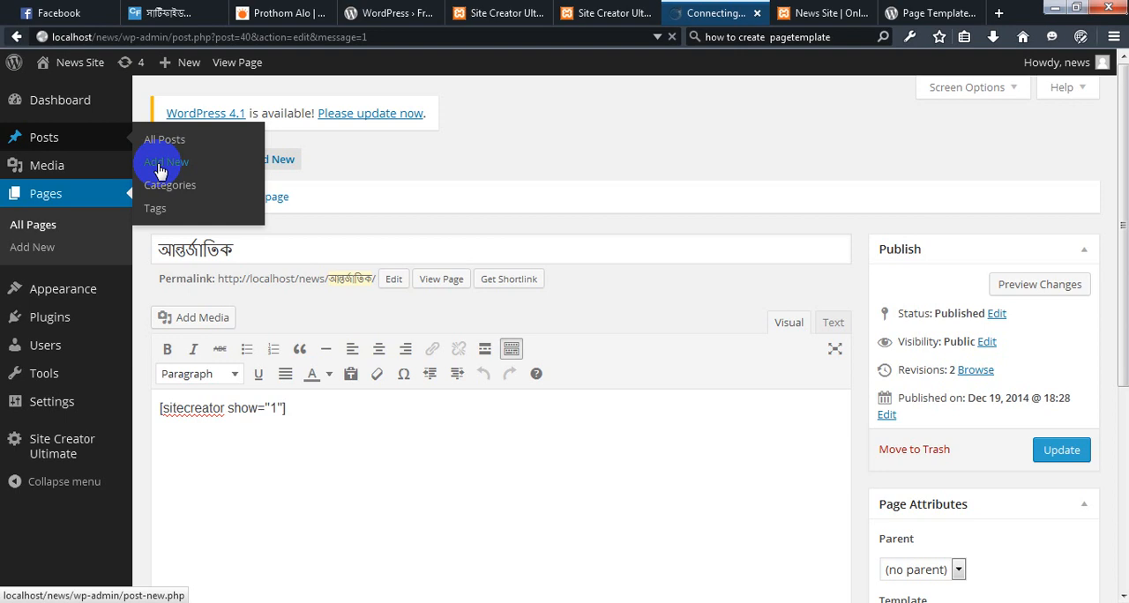
{"action": "left_click", "coordinate": [161, 168]}
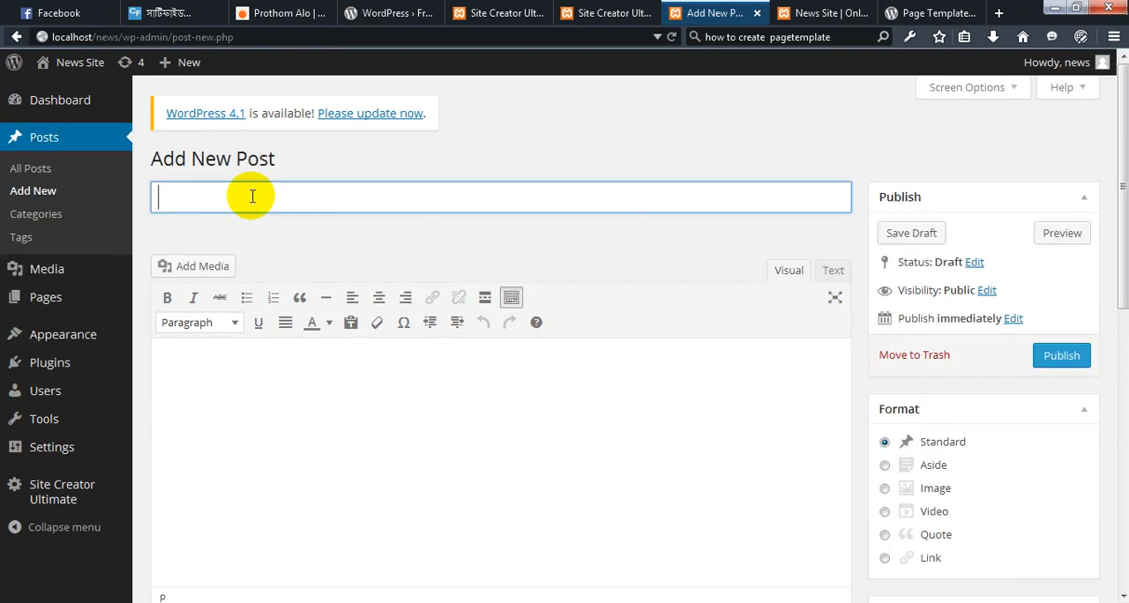
{"action": "left_click", "coordinate": [284, 428]}
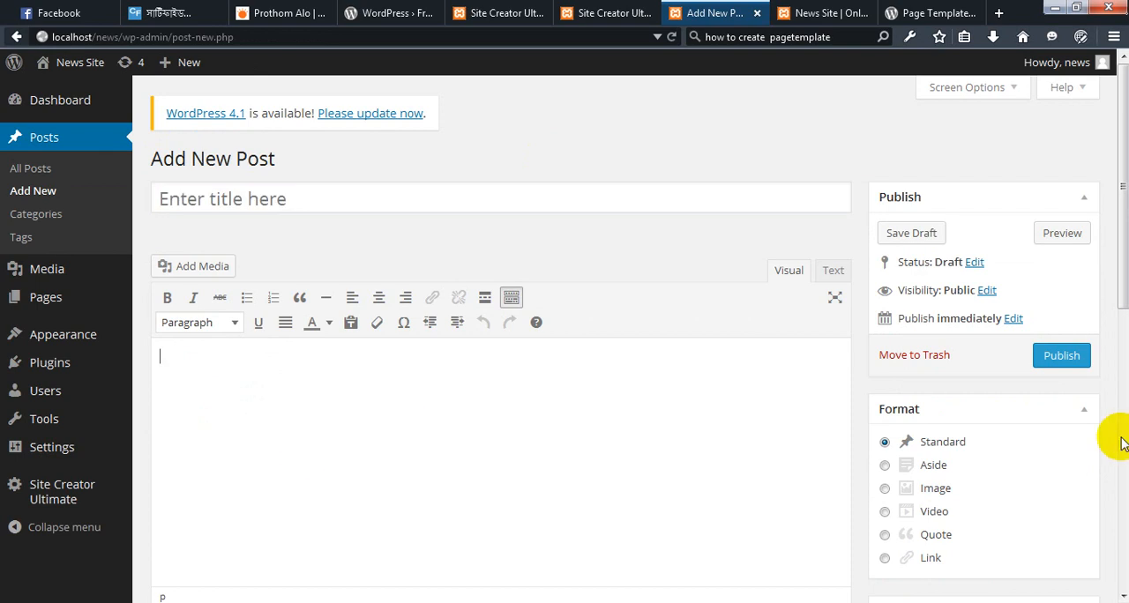
Review the new post's category, tag and featured image options, trying the অর্থনীতি category and clearing it again
{"action": "scroll", "coordinate": [1064, 448], "scroll_direction": "down", "scroll_amount": 5}
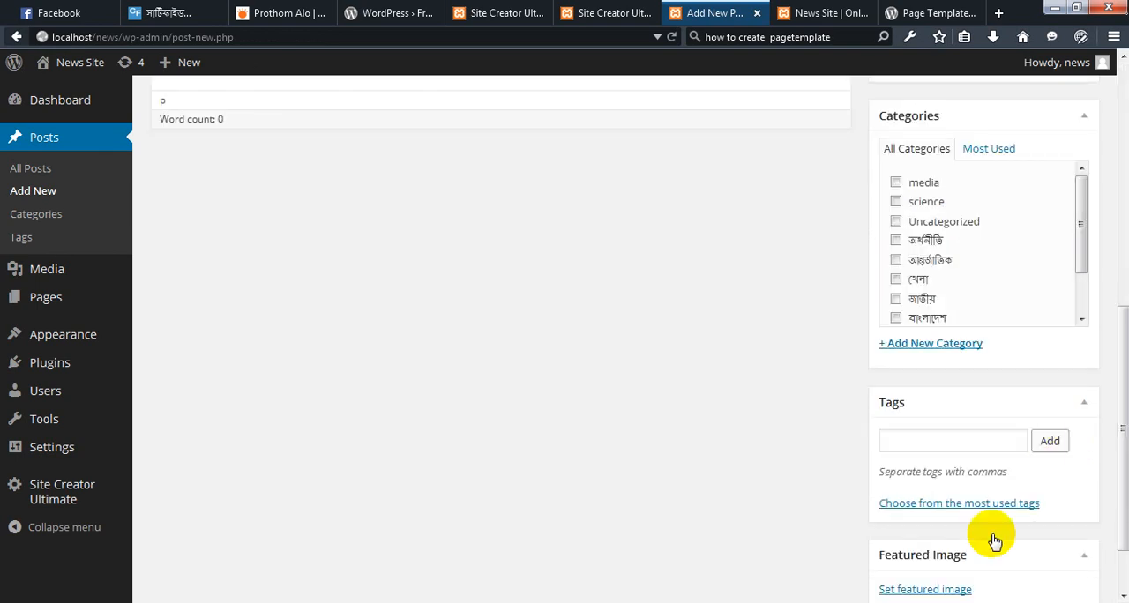
{"action": "scroll", "coordinate": [970, 547], "scroll_direction": "down", "scroll_amount": 1}
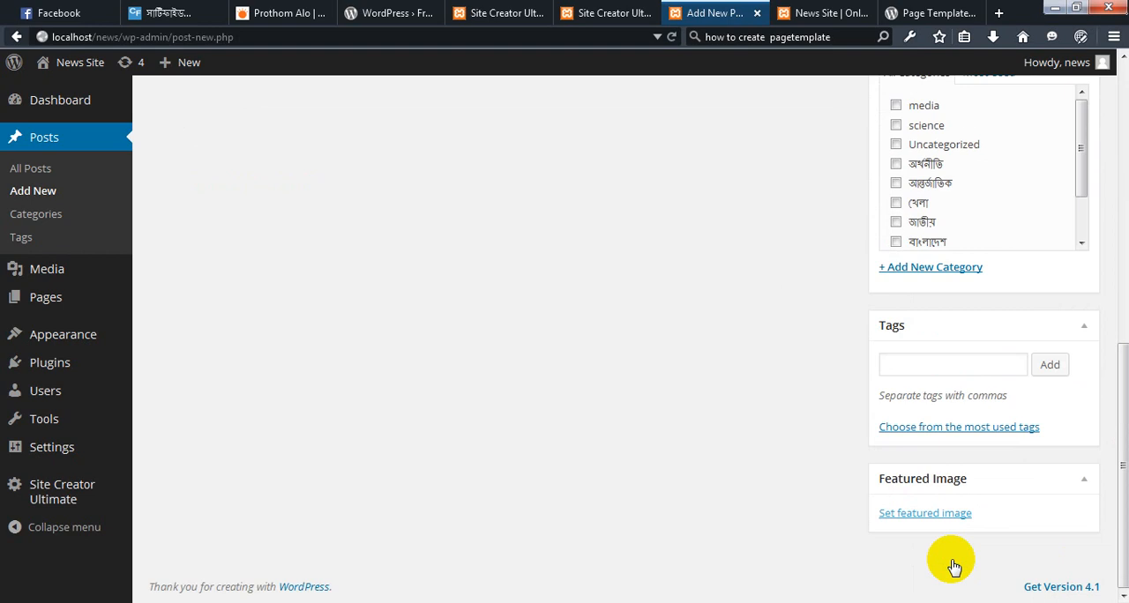
{"action": "left_click", "coordinate": [896, 165]}
{"action": "left_click", "coordinate": [897, 167]}
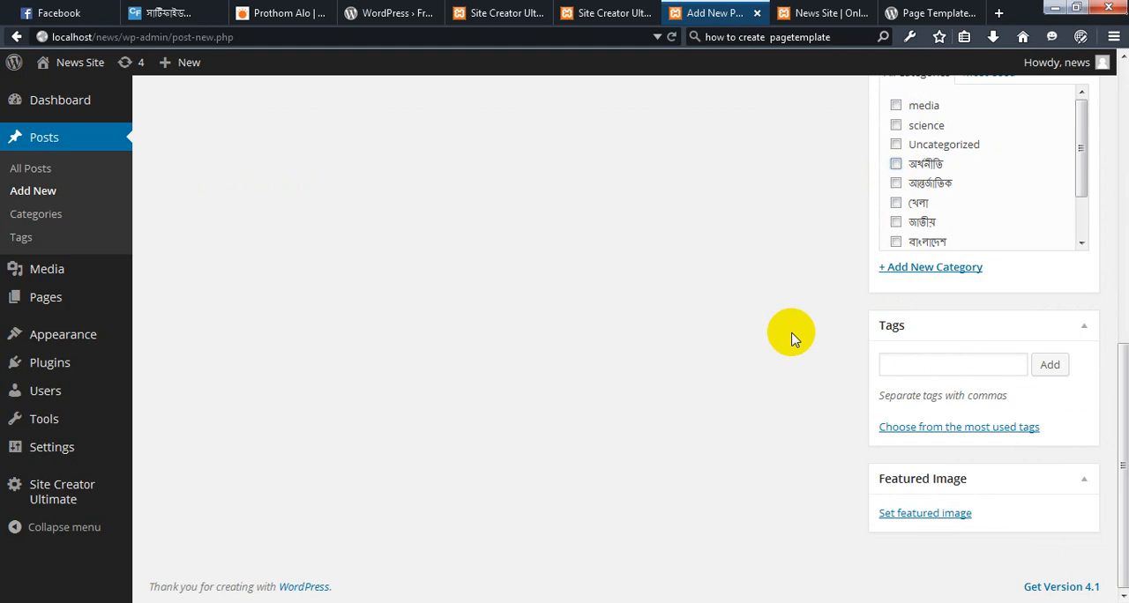
{"action": "scroll", "coordinate": [791, 340], "scroll_direction": "up", "scroll_amount": 5}
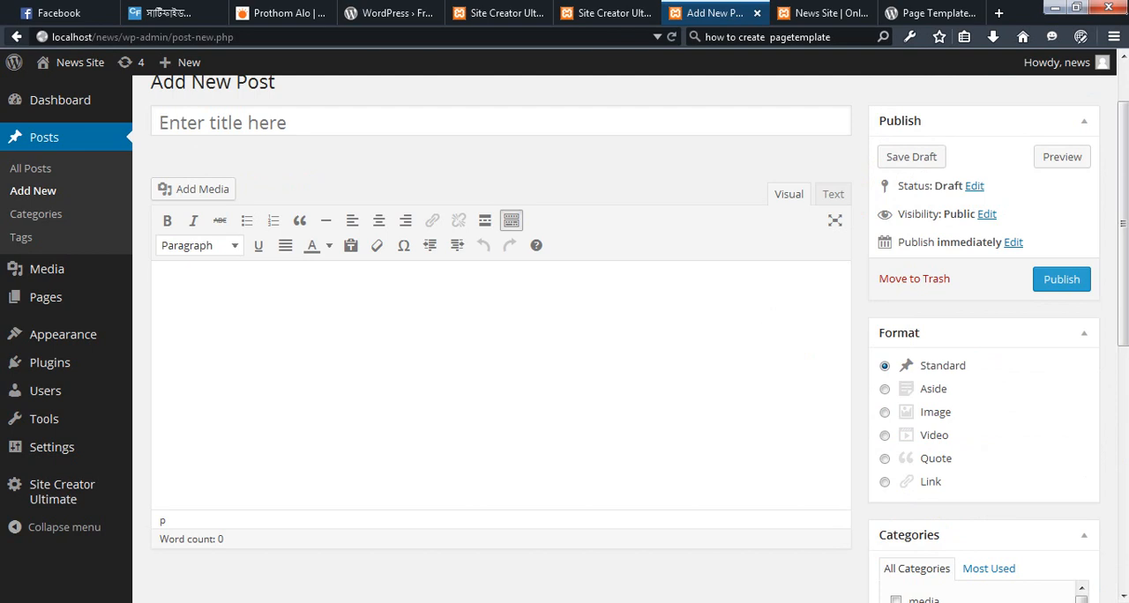
Minimize the browser and both Notepad windows, and open Computer in Windows Explorer
{"action": "key", "text": "ctrl+Tab"}
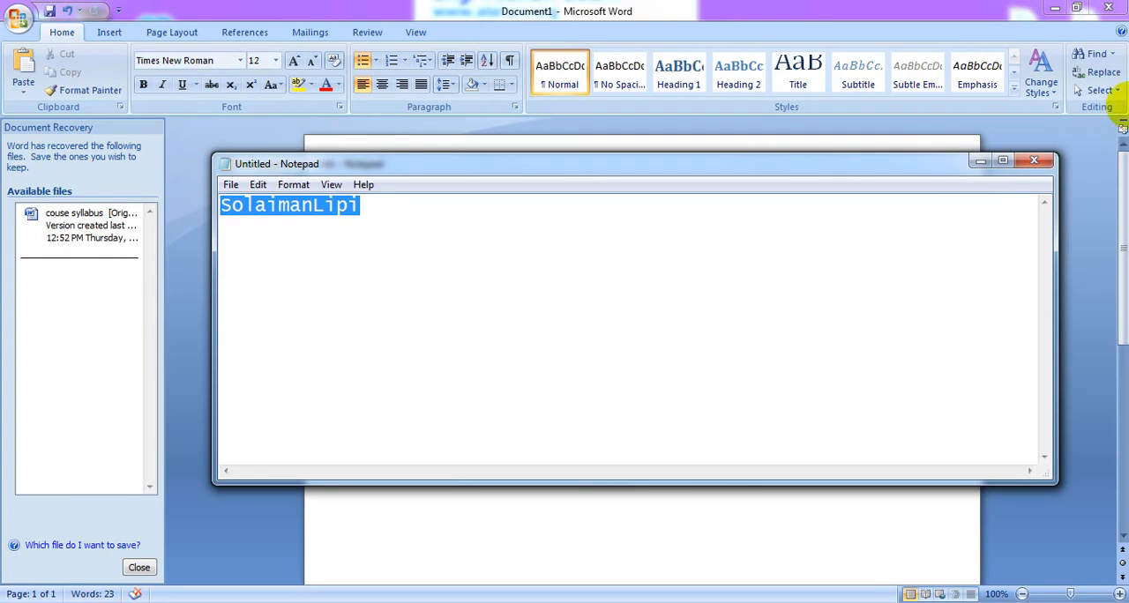
{"action": "left_click", "coordinate": [1055, 7]}
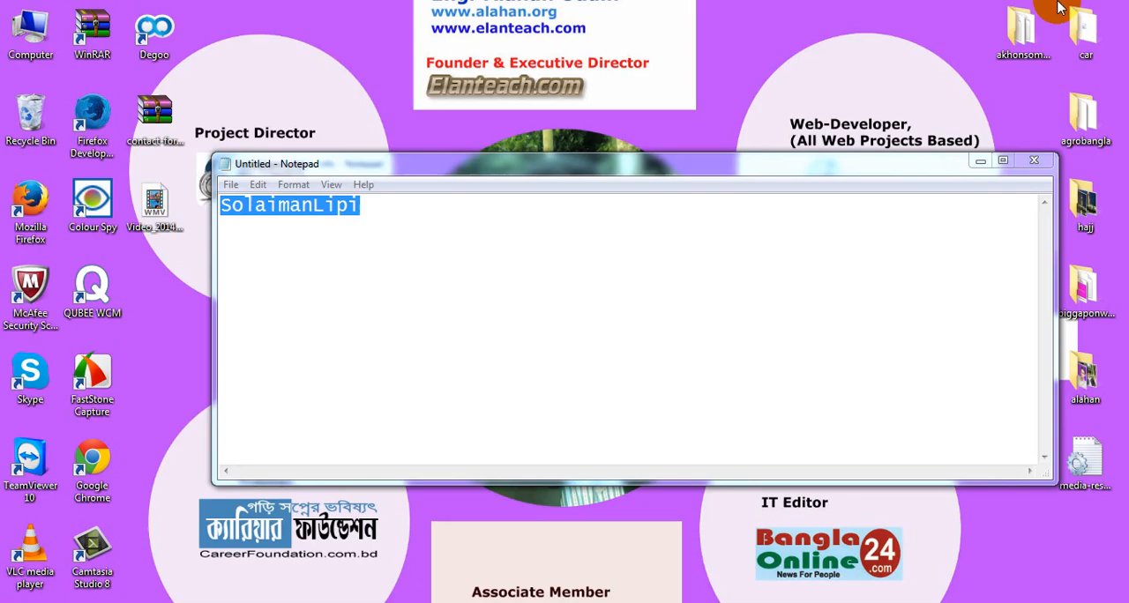
{"action": "left_click", "coordinate": [979, 161]}
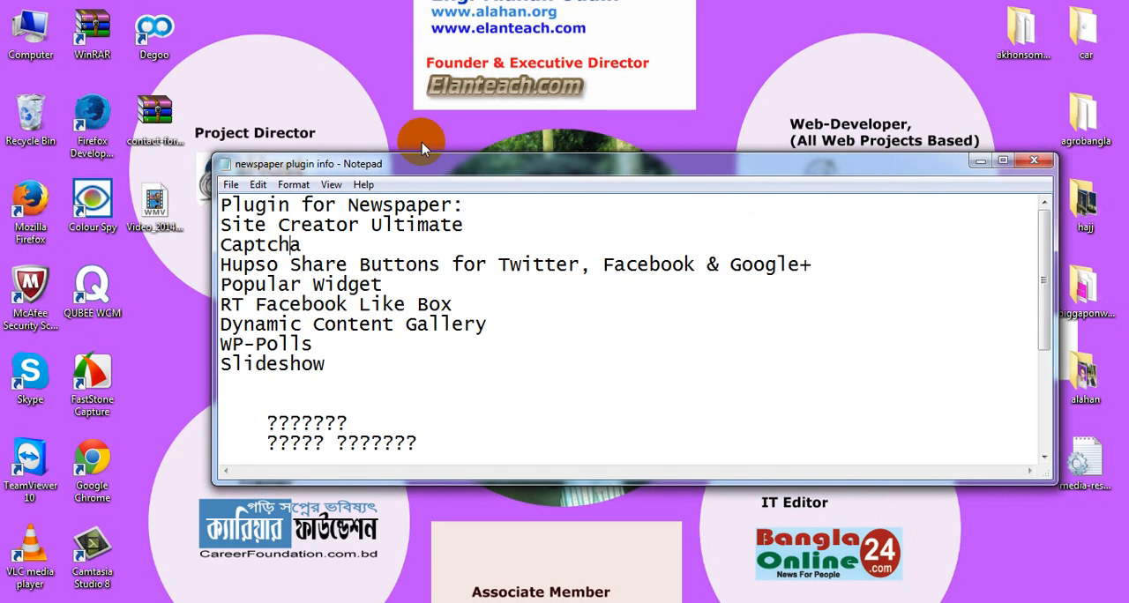
{"action": "left_click", "coordinate": [979, 162]}
{"action": "left_click", "coordinate": [17, 34]}
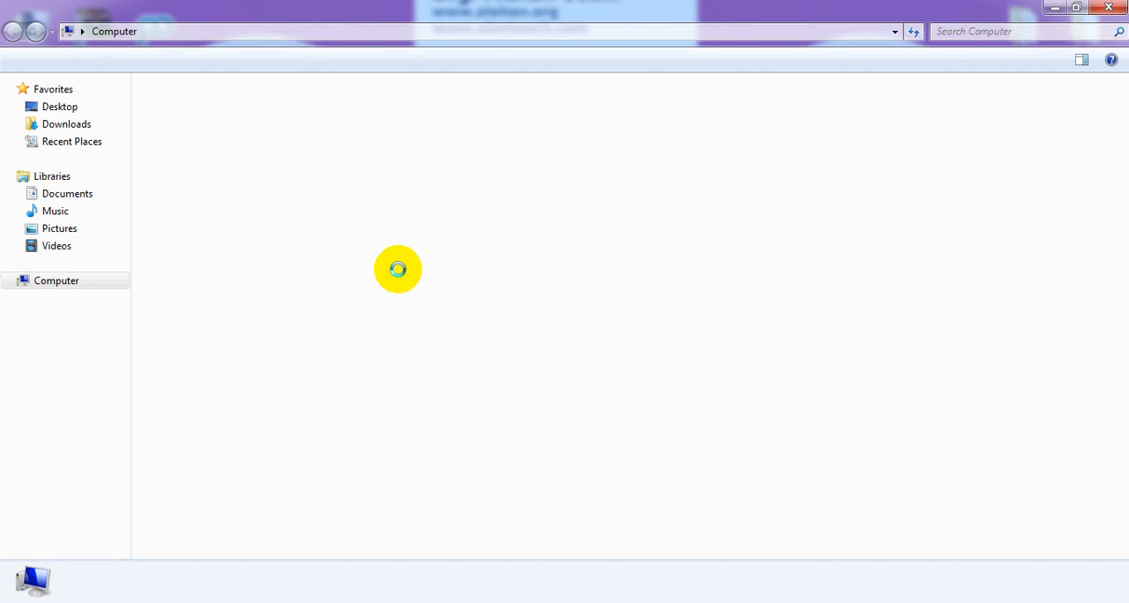
{"action": "left_click", "coordinate": [402, 130]}
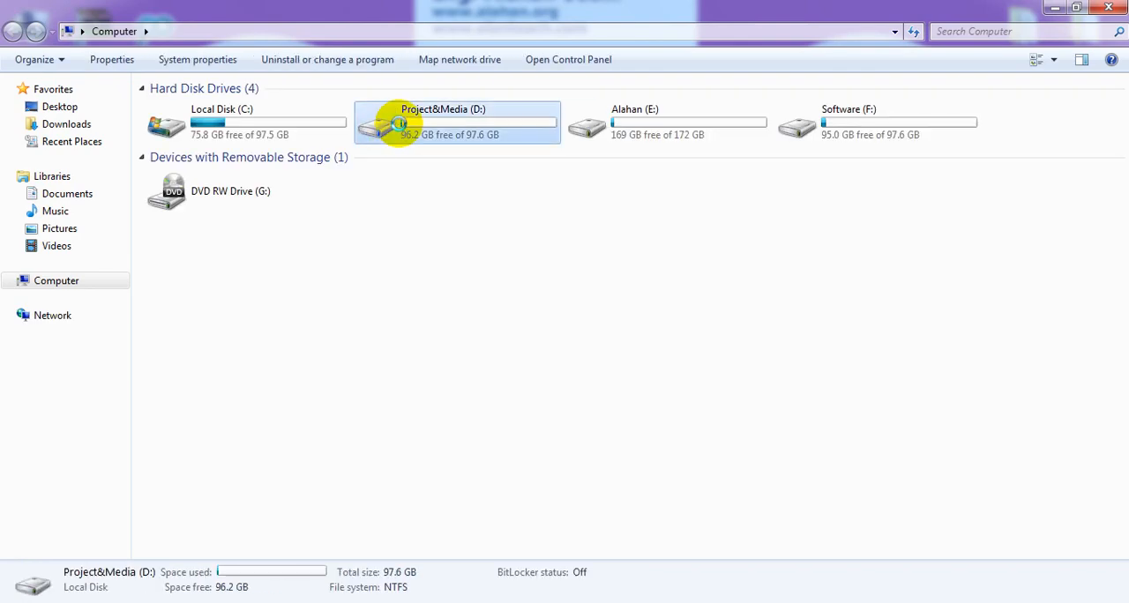
{"action": "double_click", "coordinate": [401, 137]}
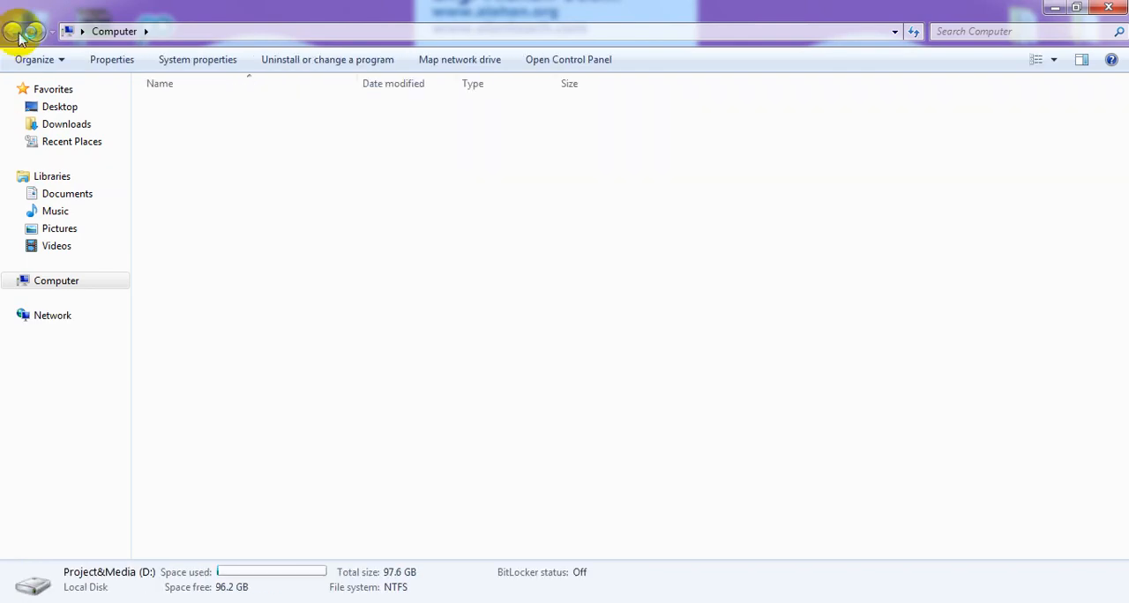
{"action": "left_click", "coordinate": [13, 34]}
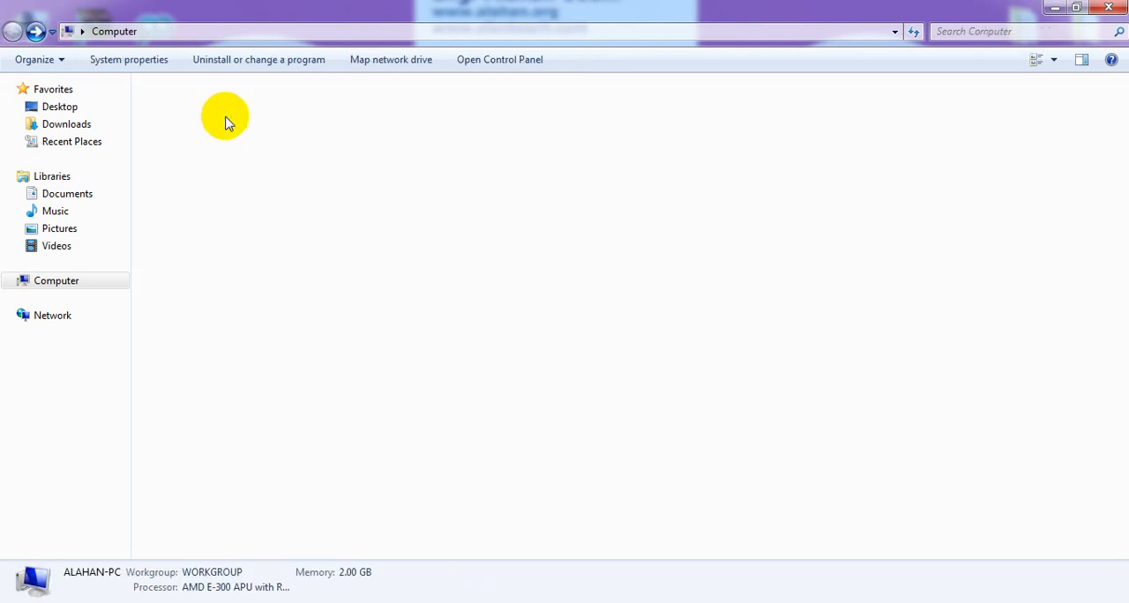
Open the htdocs folder inside xampp on Local Disk (C:)
{"action": "left_click", "coordinate": [219, 126]}
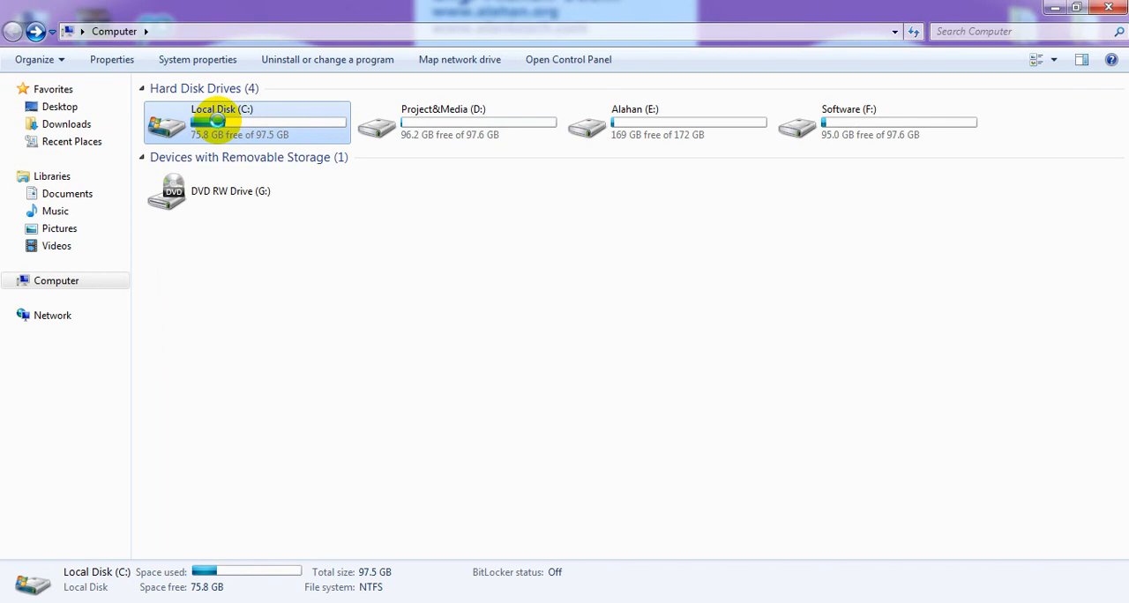
{"action": "double_click", "coordinate": [220, 126]}
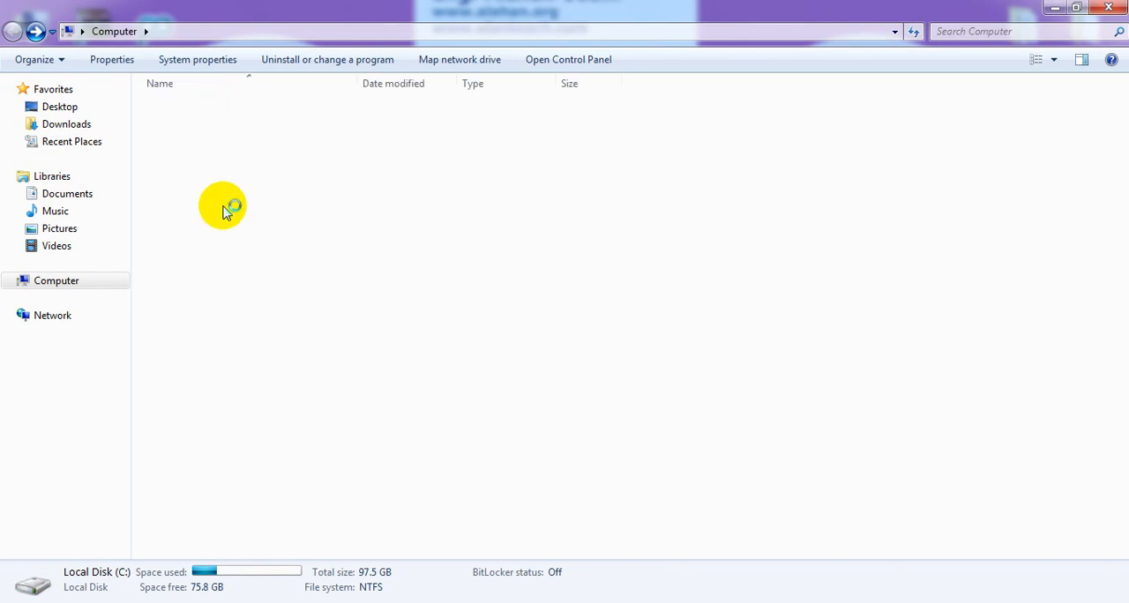
{"action": "left_click", "coordinate": [210, 230]}
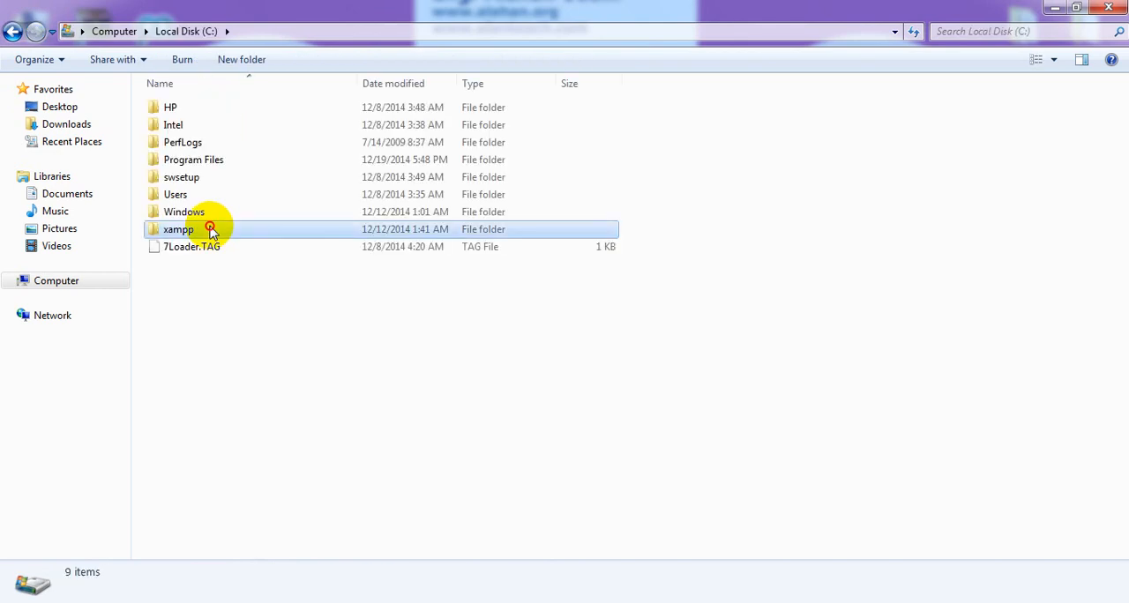
{"action": "double_click", "coordinate": [216, 228]}
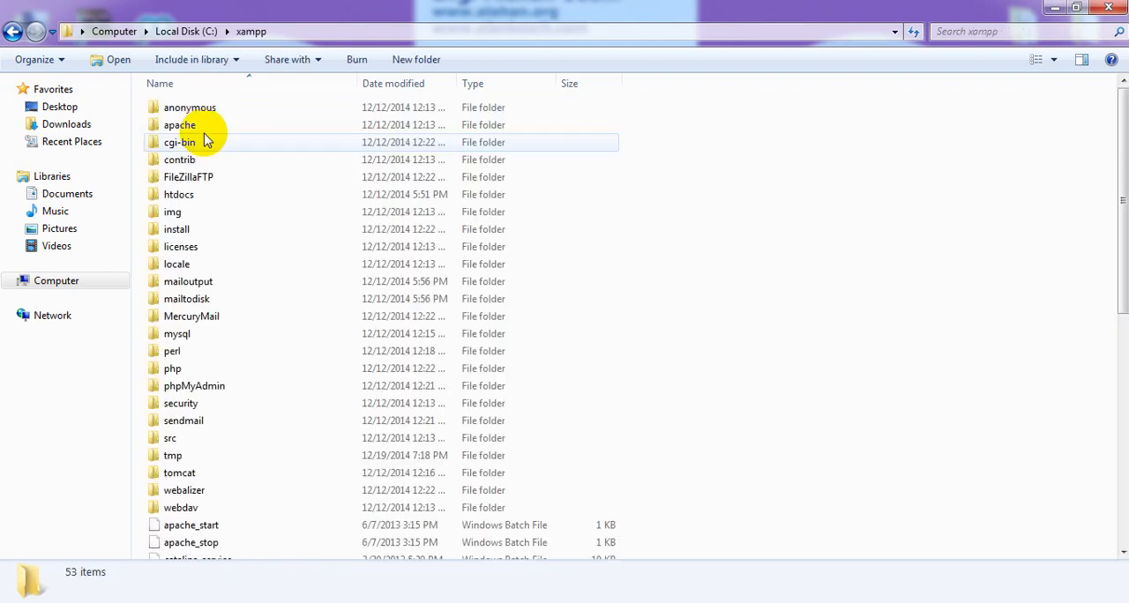
{"action": "left_click", "coordinate": [202, 195]}
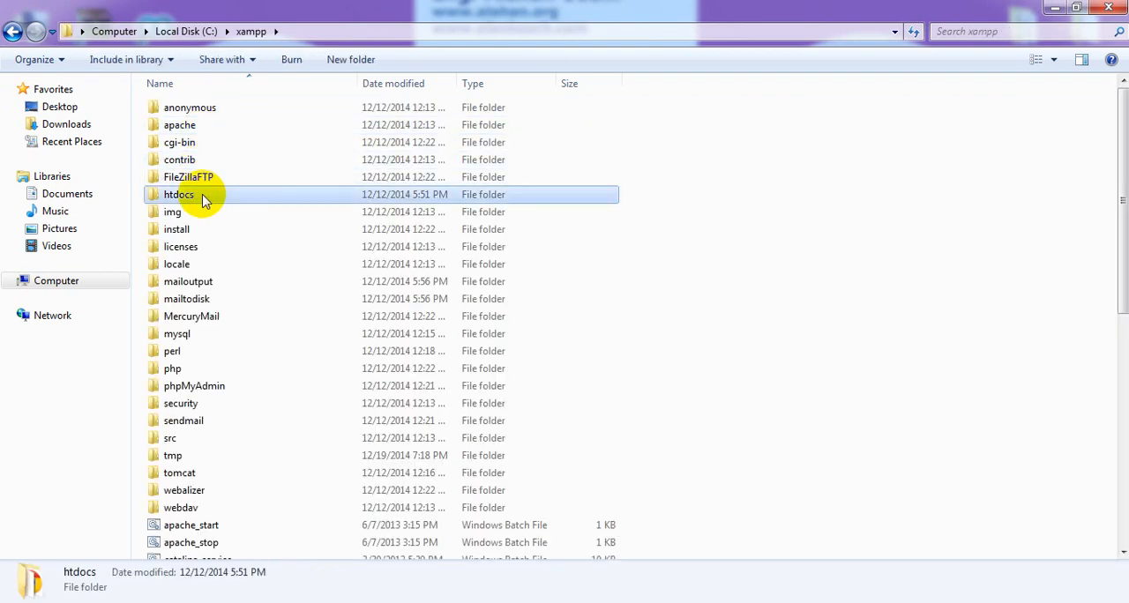
{"action": "double_click", "coordinate": [202, 196]}
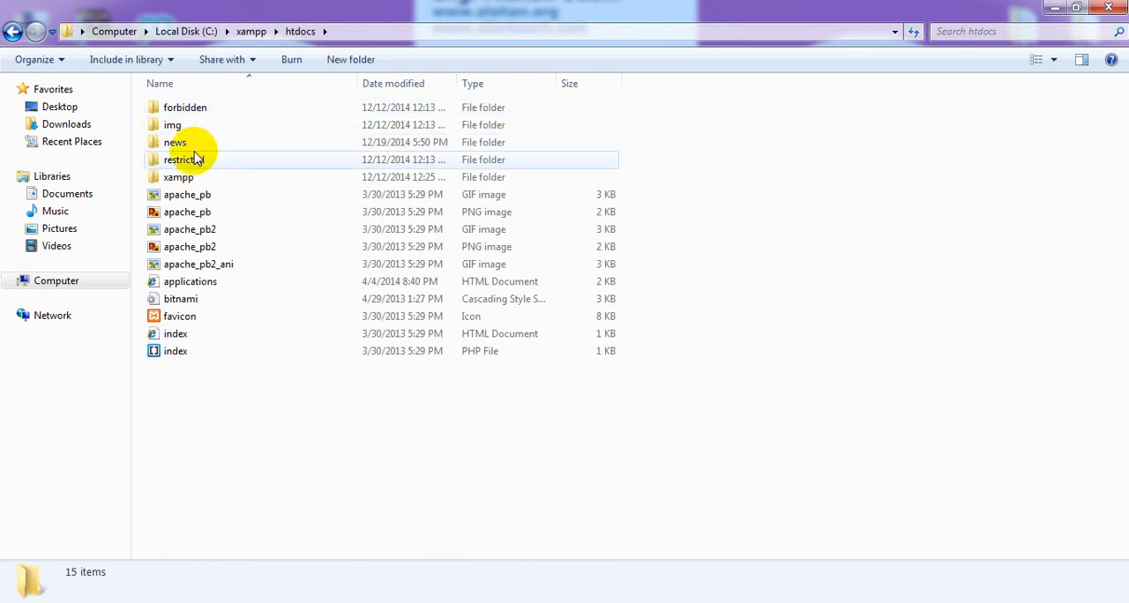
Open the site-creator-ultimate plugin folder under the news site's wp-content\plugins directory
{"action": "left_click", "coordinate": [193, 144]}
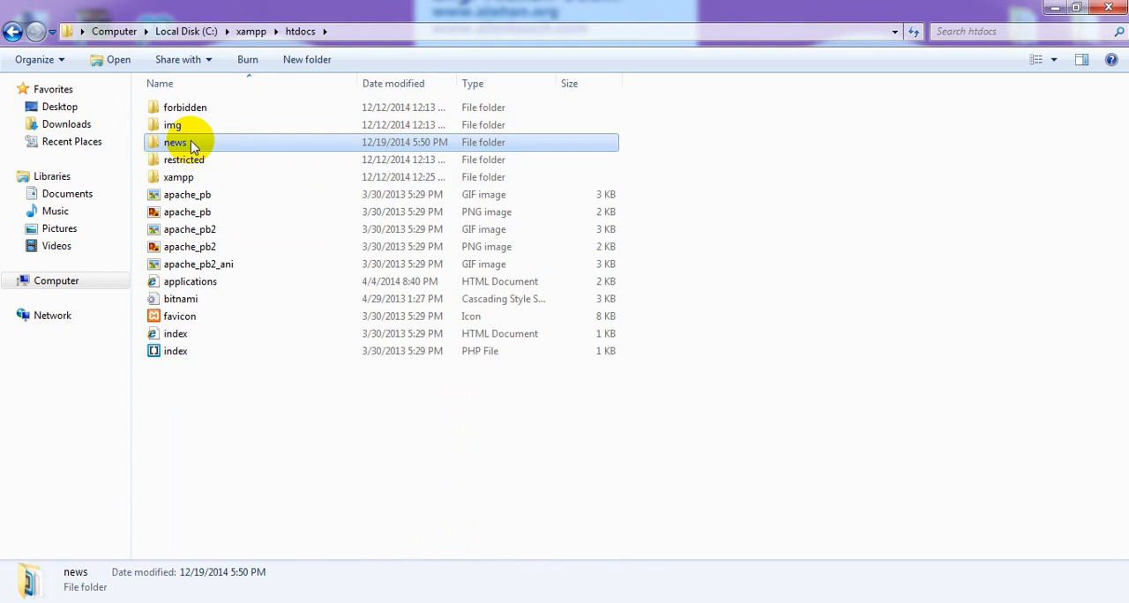
{"action": "double_click", "coordinate": [192, 143]}
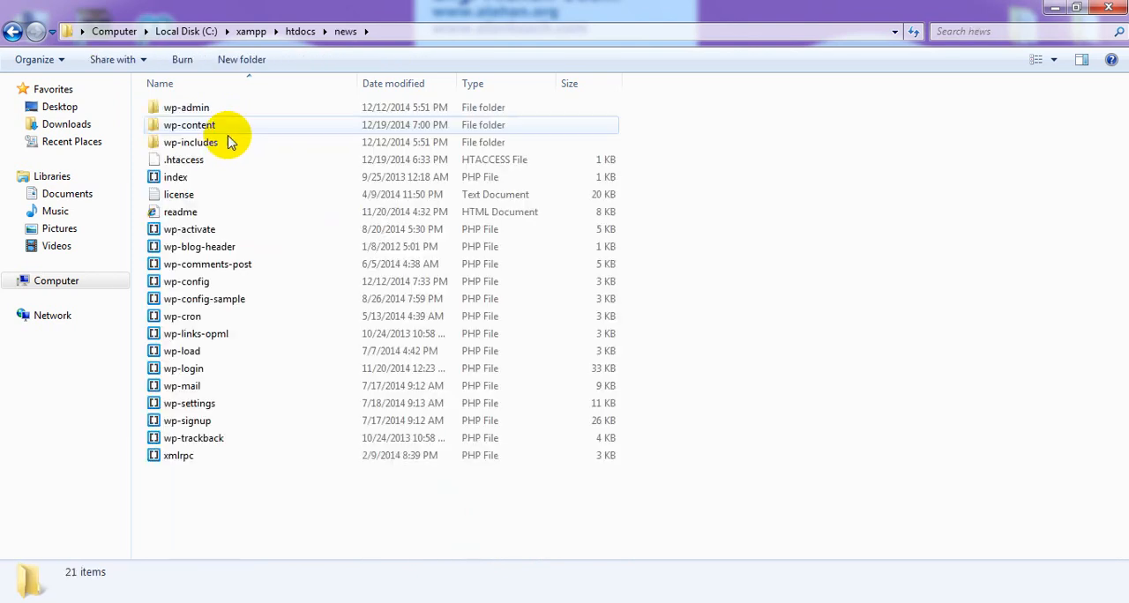
{"action": "left_click", "coordinate": [222, 130]}
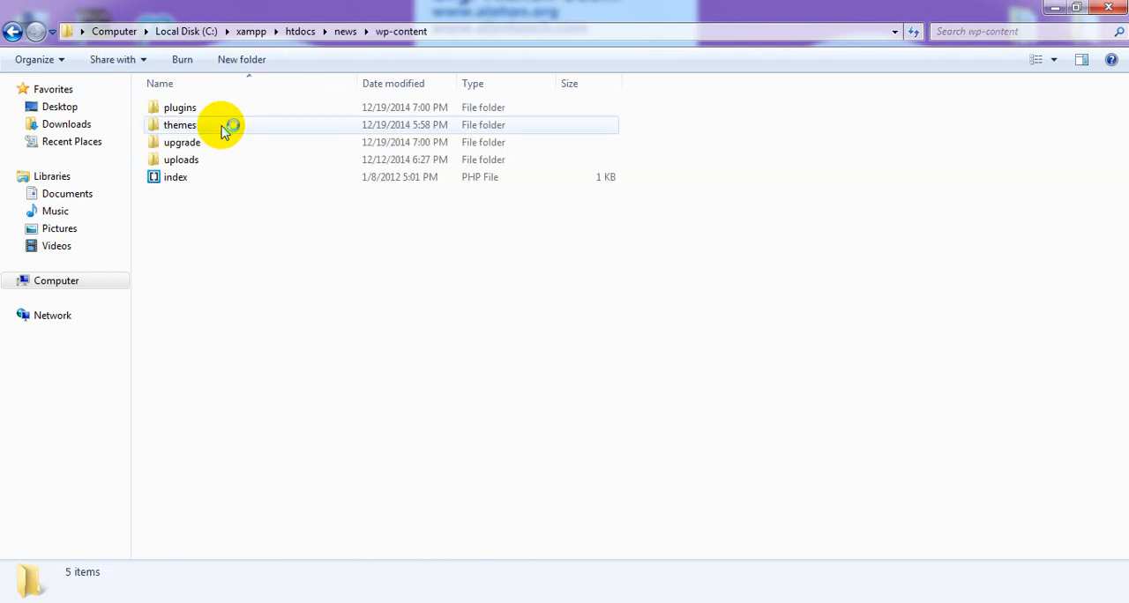
{"action": "left_click", "coordinate": [204, 107]}
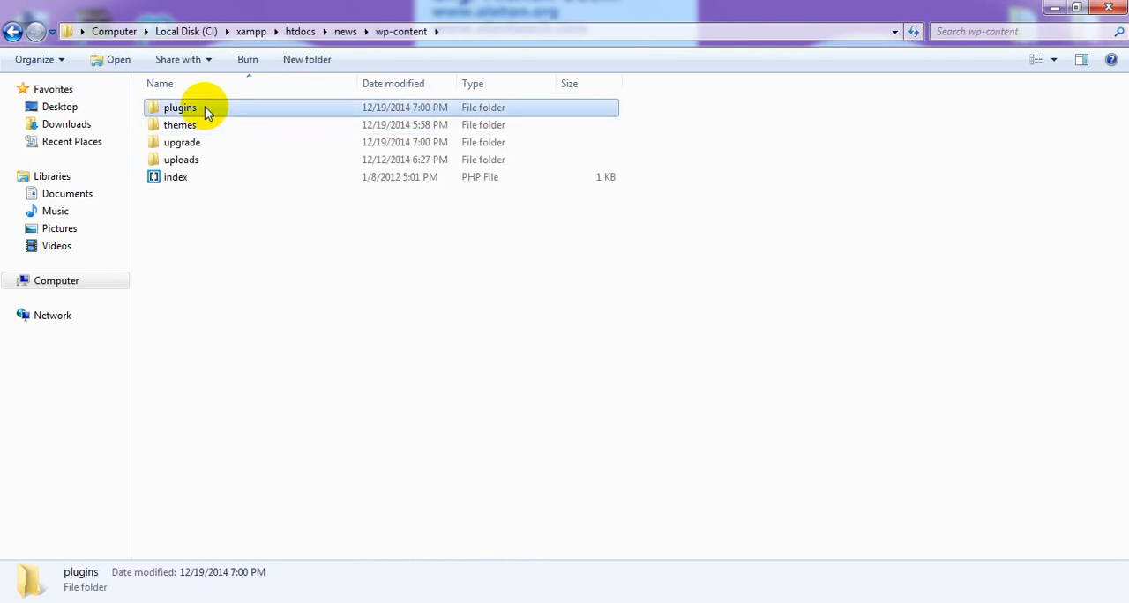
{"action": "double_click", "coordinate": [204, 108]}
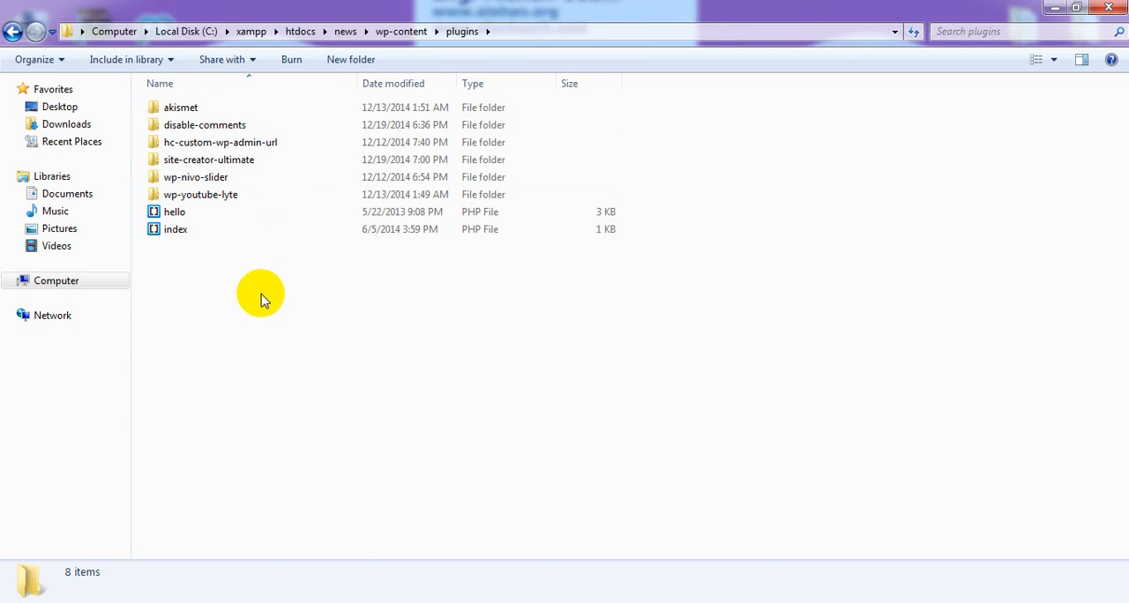
{"action": "left_click", "coordinate": [198, 165]}
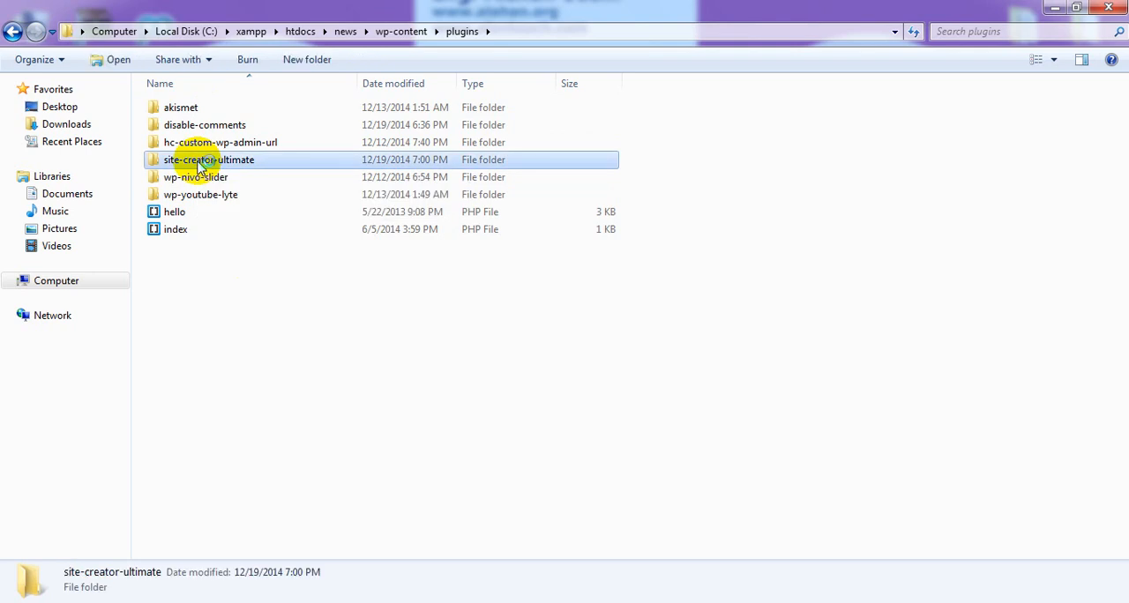
{"action": "double_click", "coordinate": [198, 165]}
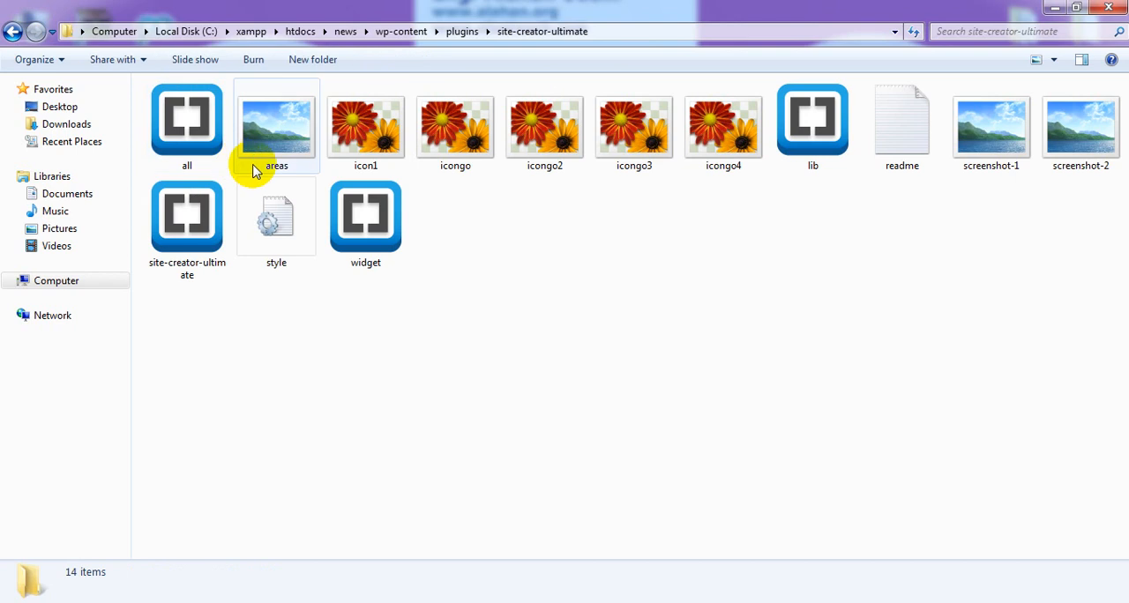
Open the plugin's readme file and examine its Introduction for how layout shortcodes are written and combined on one page
{"action": "left_click", "coordinate": [908, 145]}
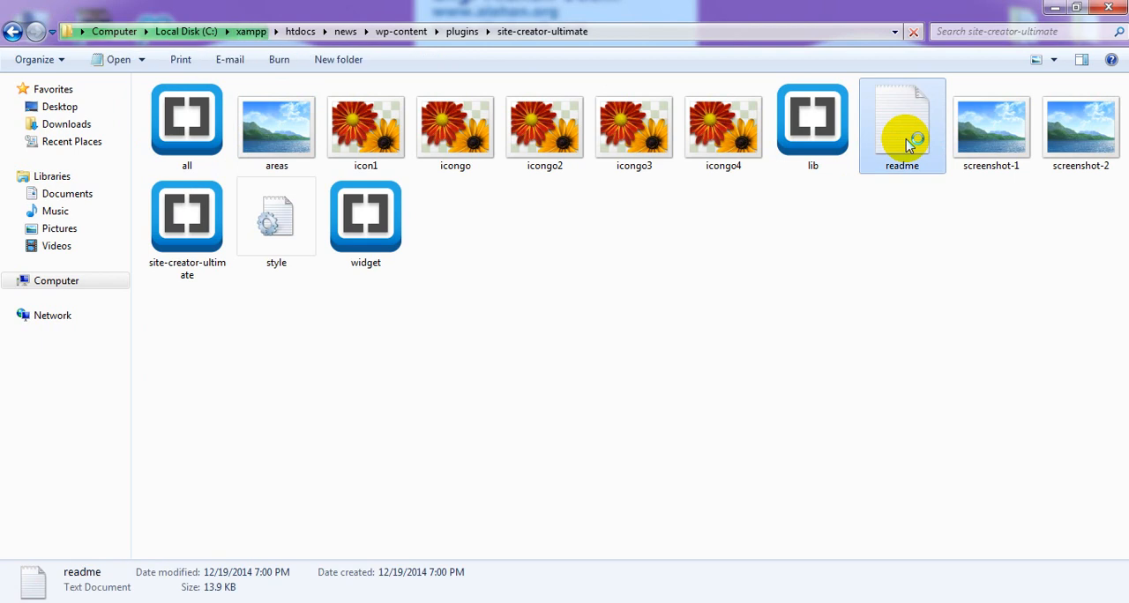
{"action": "double_click", "coordinate": [909, 145]}
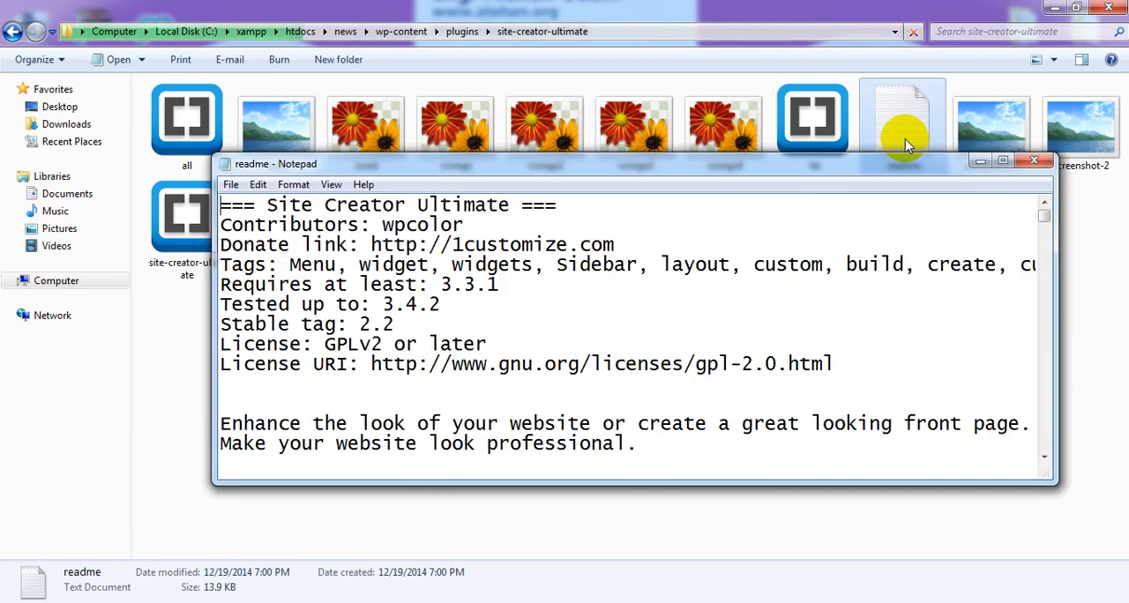
{"action": "scroll", "coordinate": [376, 343], "scroll_direction": "down", "scroll_amount": 5}
{"action": "scroll", "coordinate": [377, 344], "scroll_direction": "down", "scroll_amount": 1}
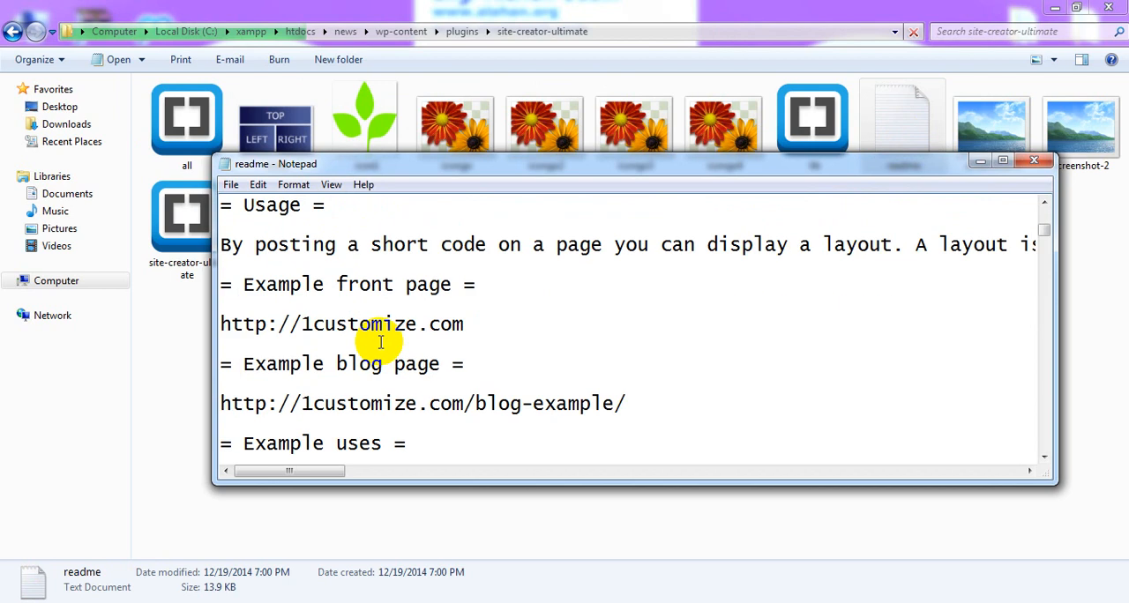
{"action": "scroll", "coordinate": [381, 342], "scroll_direction": "down", "scroll_amount": 10}
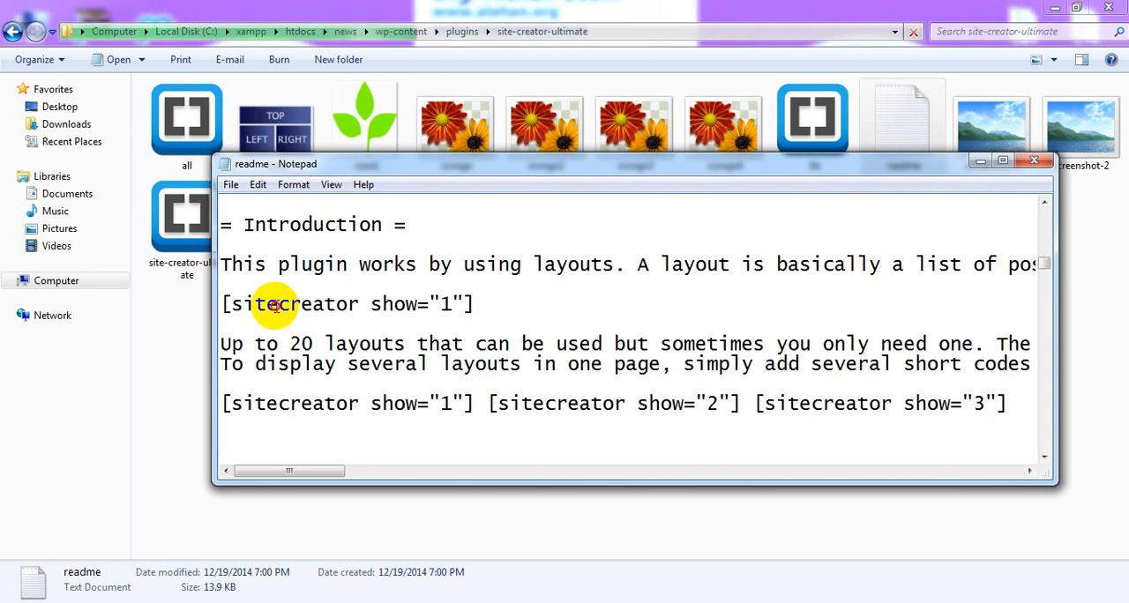
{"action": "left_click_drag", "start_coordinate": [275, 304], "coordinate": [476, 304]}
{"action": "left_click", "coordinate": [476, 305]}
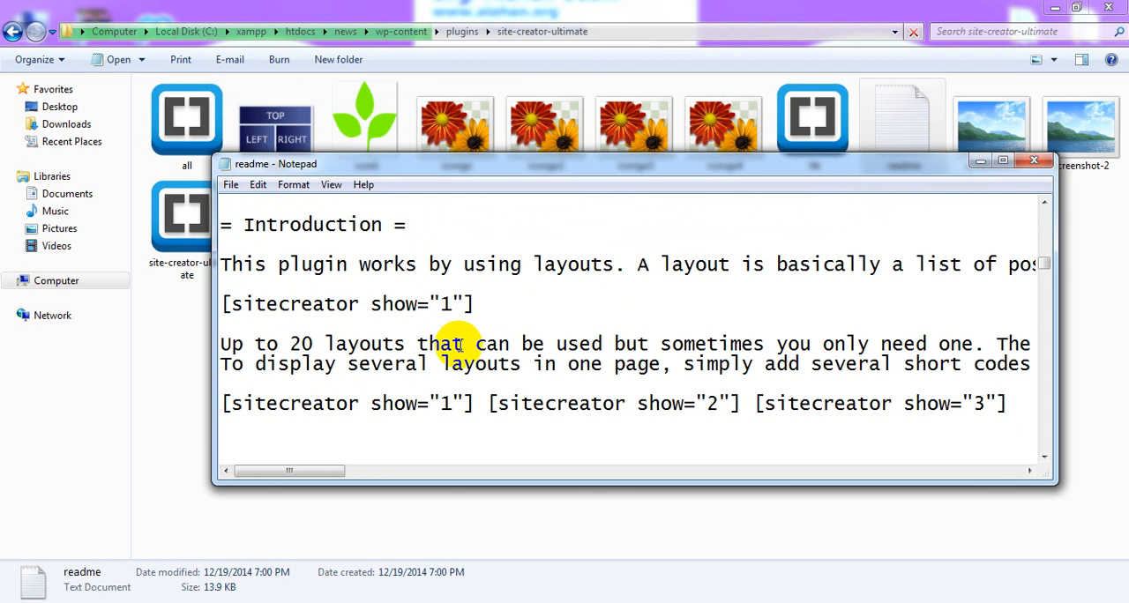
{"action": "scroll", "coordinate": [457, 344], "scroll_direction": "down", "scroll_amount": 1}
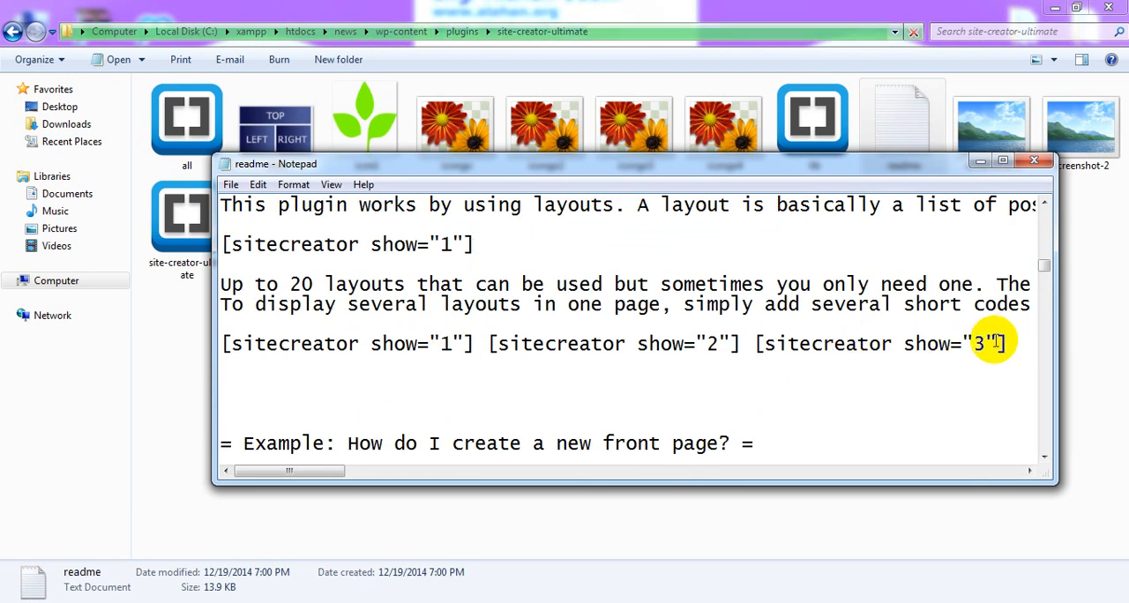
Examine the readme's front page, blog page and widget examples, its option descriptions, usage notes and header
{"action": "scroll", "coordinate": [518, 404], "scroll_direction": "down", "scroll_amount": 2}
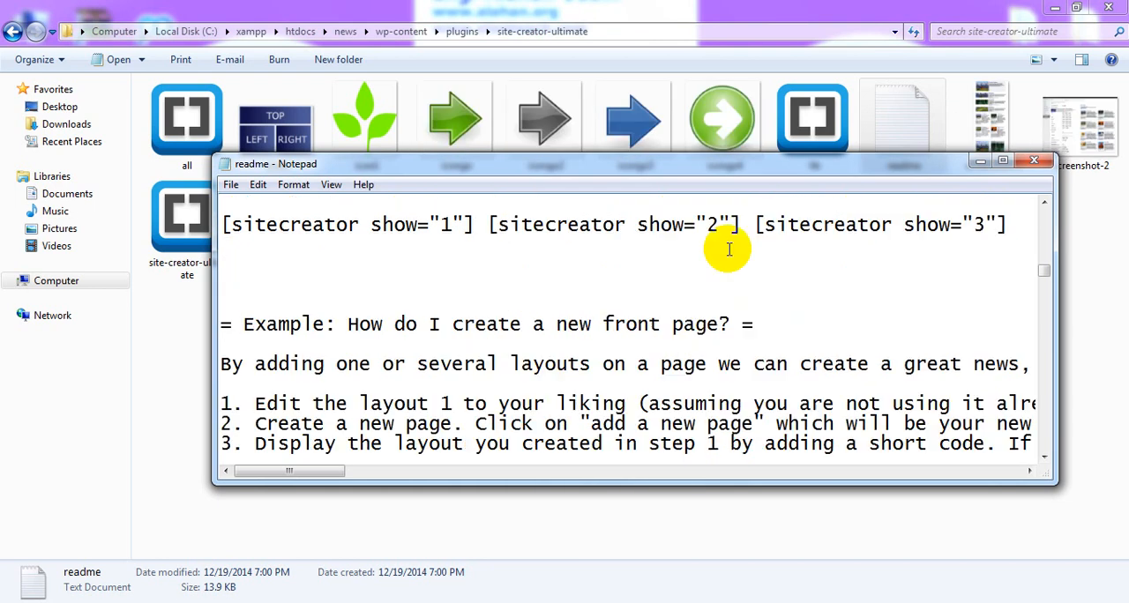
{"action": "scroll", "coordinate": [729, 249], "scroll_direction": "down", "scroll_amount": 12}
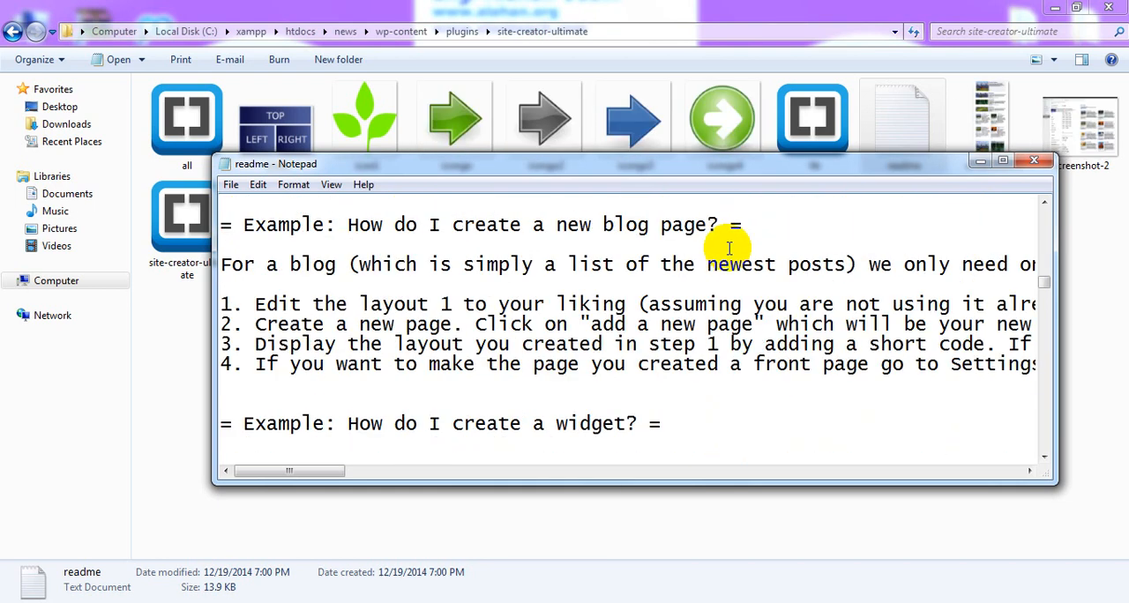
{"action": "scroll", "coordinate": [729, 249], "scroll_direction": "down", "scroll_amount": 3}
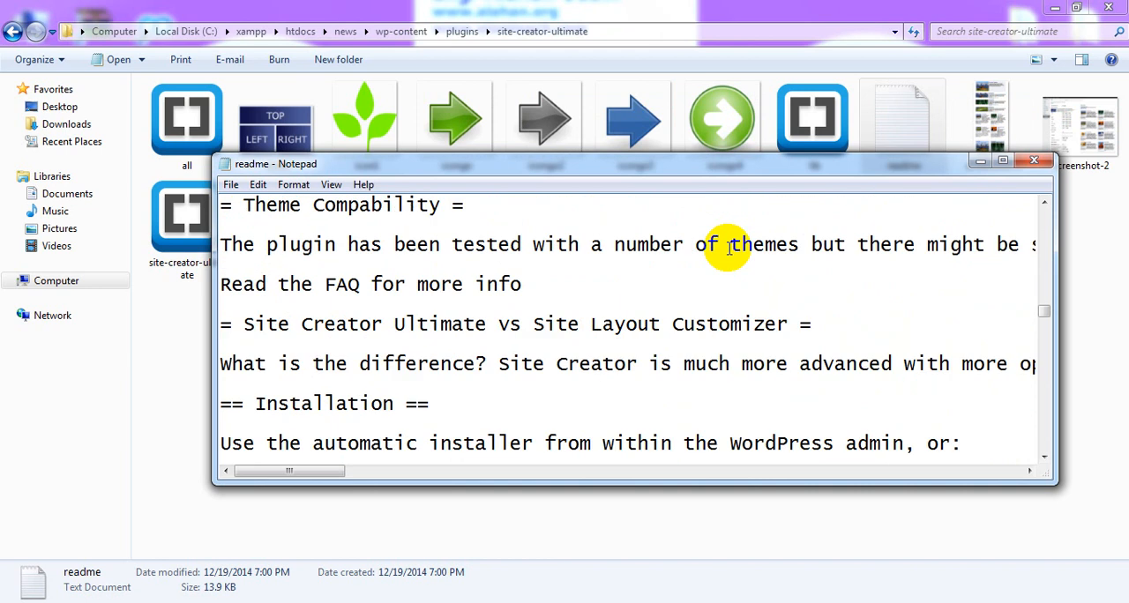
{"action": "scroll", "coordinate": [729, 248], "scroll_direction": "down", "scroll_amount": 9}
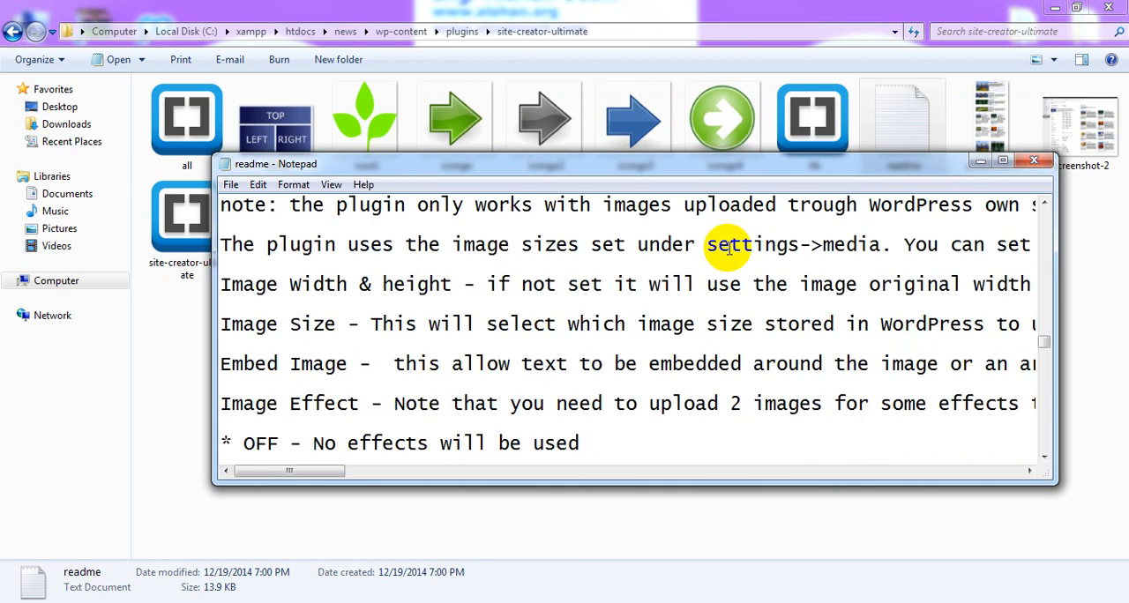
{"action": "scroll", "coordinate": [728, 249], "scroll_direction": "down", "scroll_amount": 12}
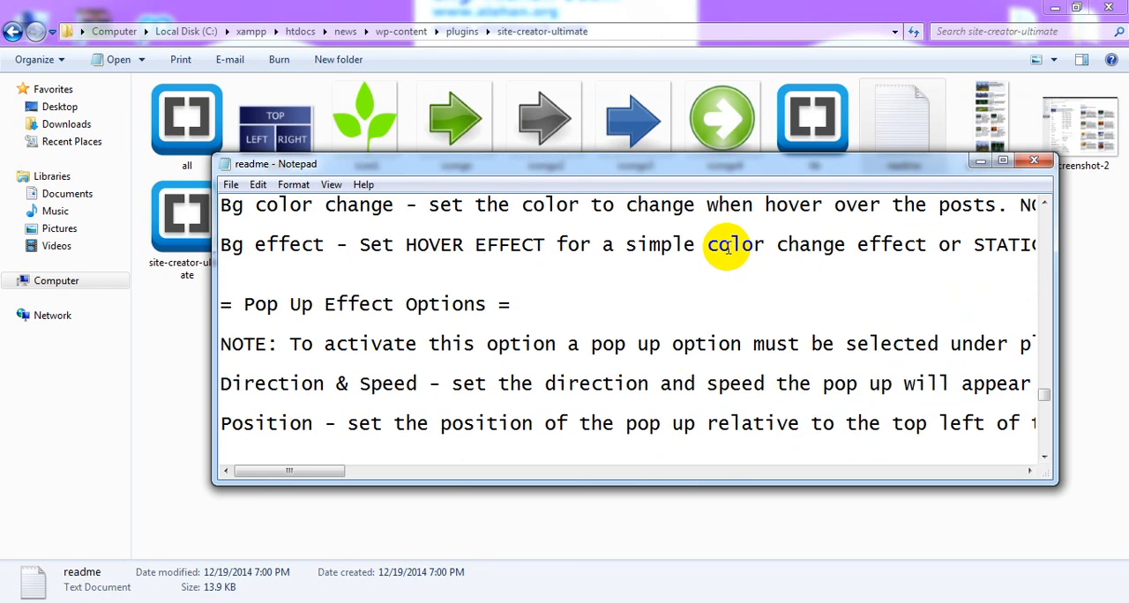
{"action": "scroll", "coordinate": [719, 252], "scroll_direction": "down", "scroll_amount": 10}
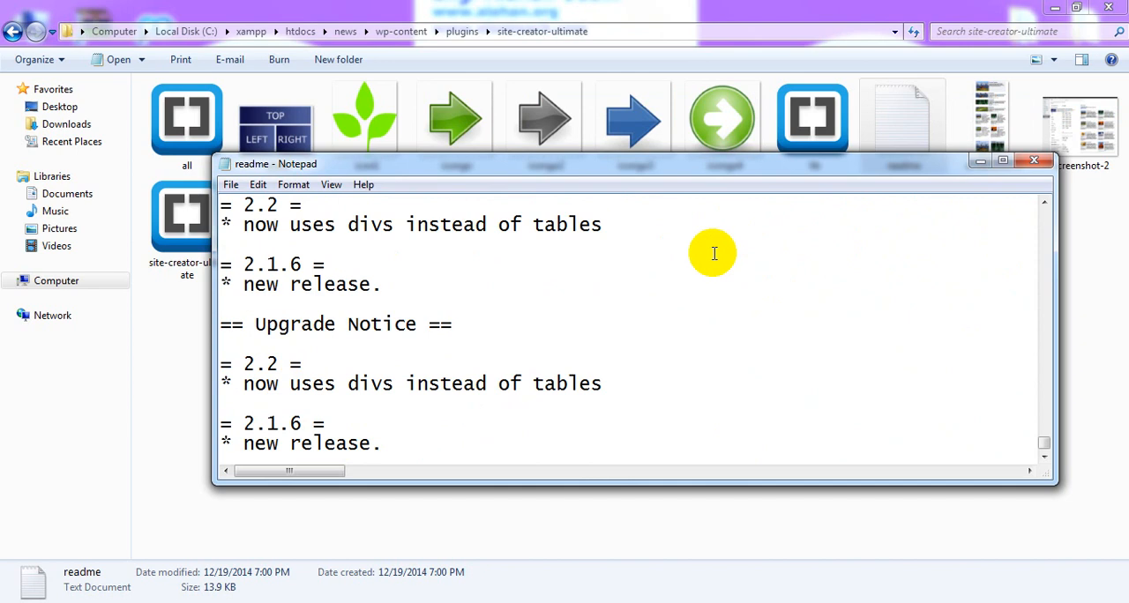
{"action": "scroll", "coordinate": [712, 252], "scroll_direction": "up", "scroll_amount": 13}
{"action": "scroll", "coordinate": [712, 252], "scroll_direction": "up", "scroll_amount": 12}
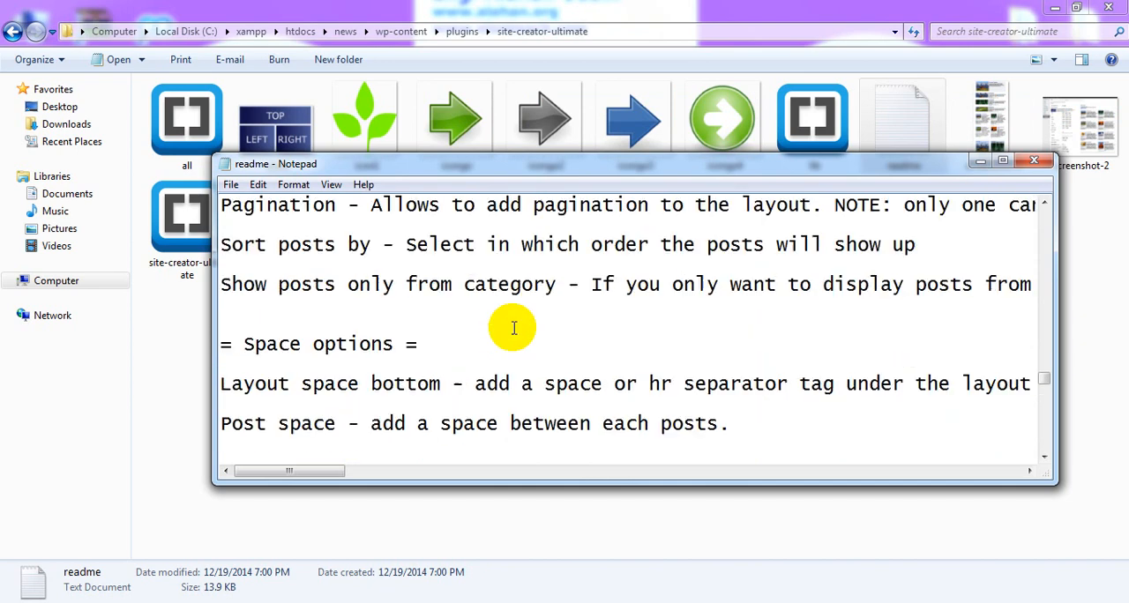
{"action": "scroll", "coordinate": [514, 327], "scroll_direction": "up", "scroll_amount": 12}
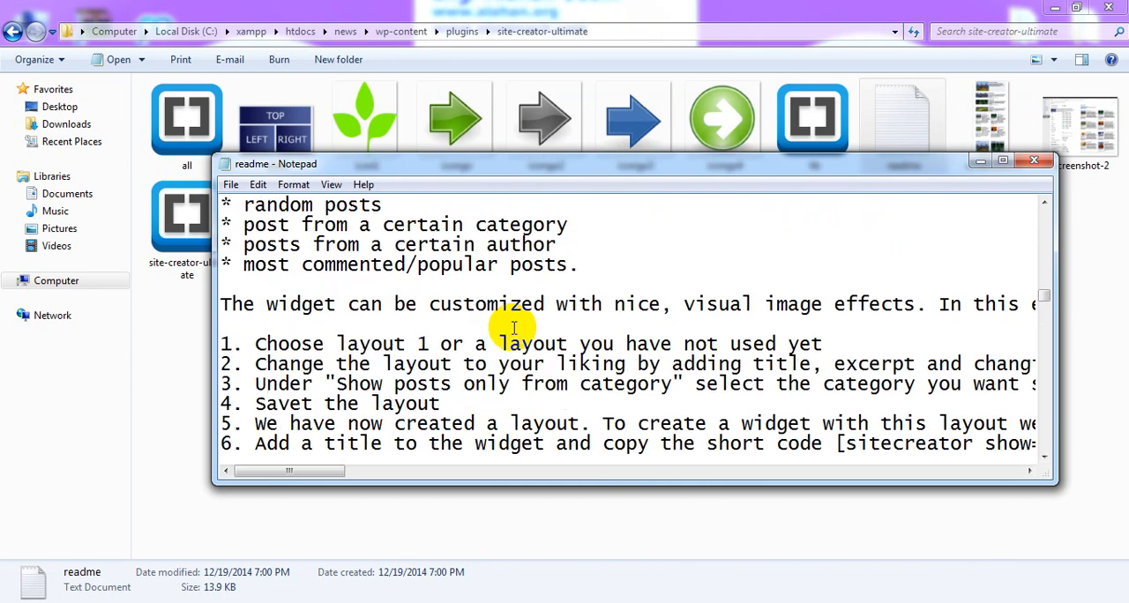
{"action": "scroll", "coordinate": [514, 327], "scroll_direction": "up", "scroll_amount": 4}
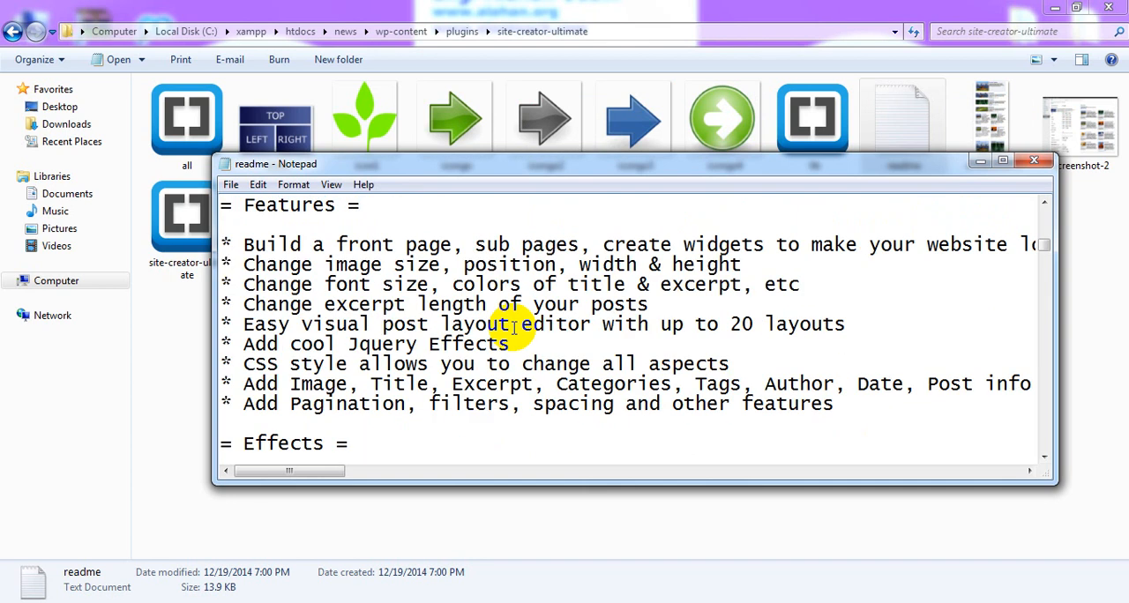
{"action": "scroll", "coordinate": [514, 326], "scroll_direction": "up", "scroll_amount": 9}
{"action": "scroll", "coordinate": [514, 326], "scroll_direction": "down", "scroll_amount": 3}
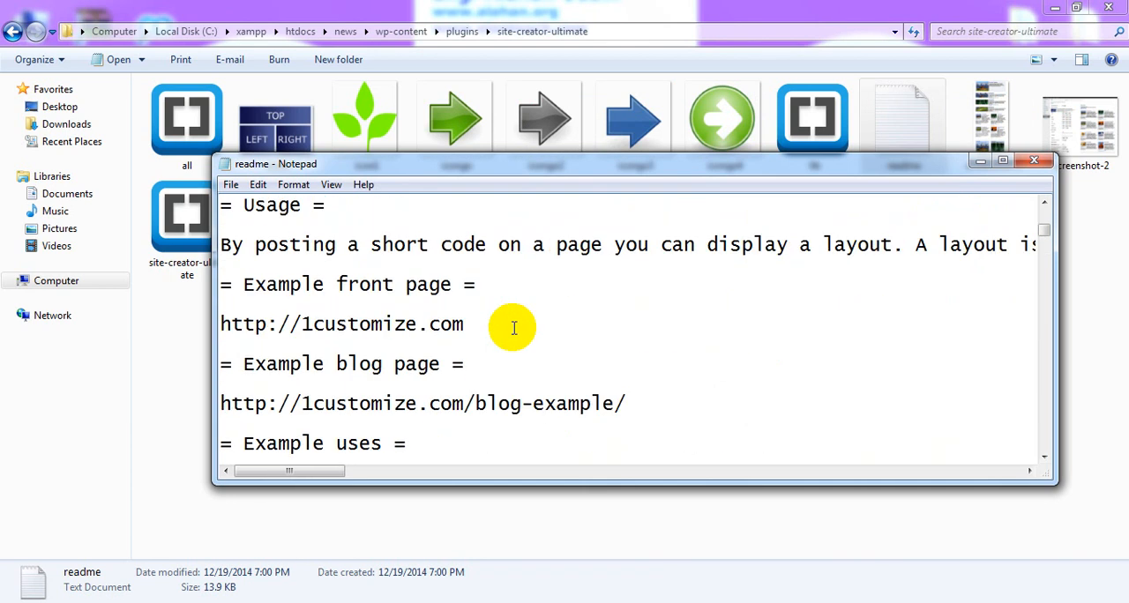
{"action": "scroll", "coordinate": [514, 328], "scroll_direction": "up", "scroll_amount": 6}
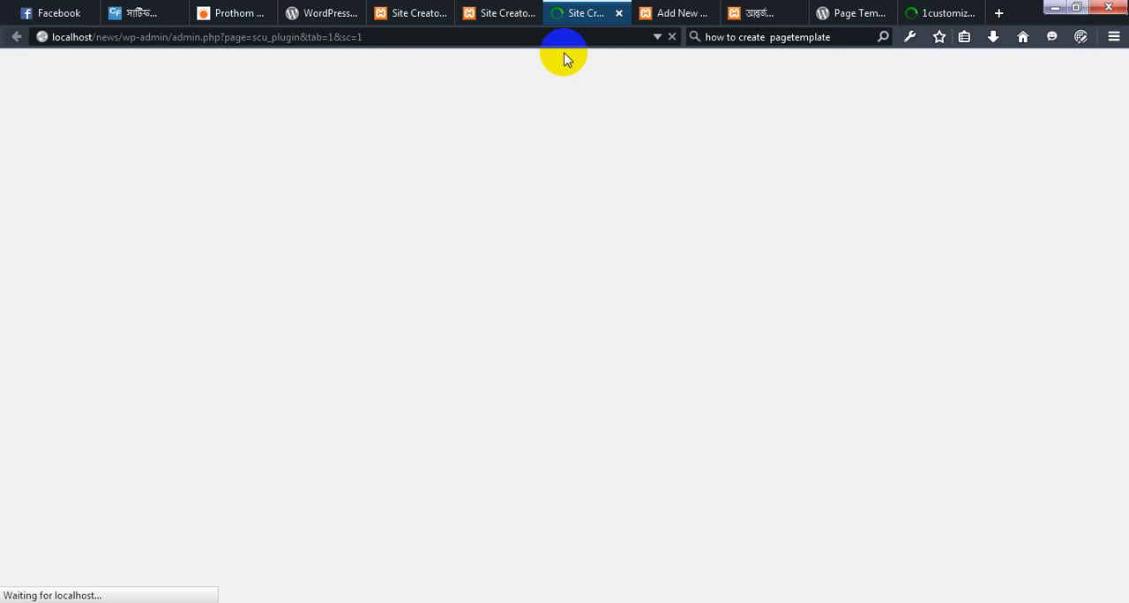
Switch to the browser and copy Layout 1's shortcode for the Uncategorized category, [sitecreator show="1" cat1="1"]
{"action": "left_click", "coordinate": [520, 12]}
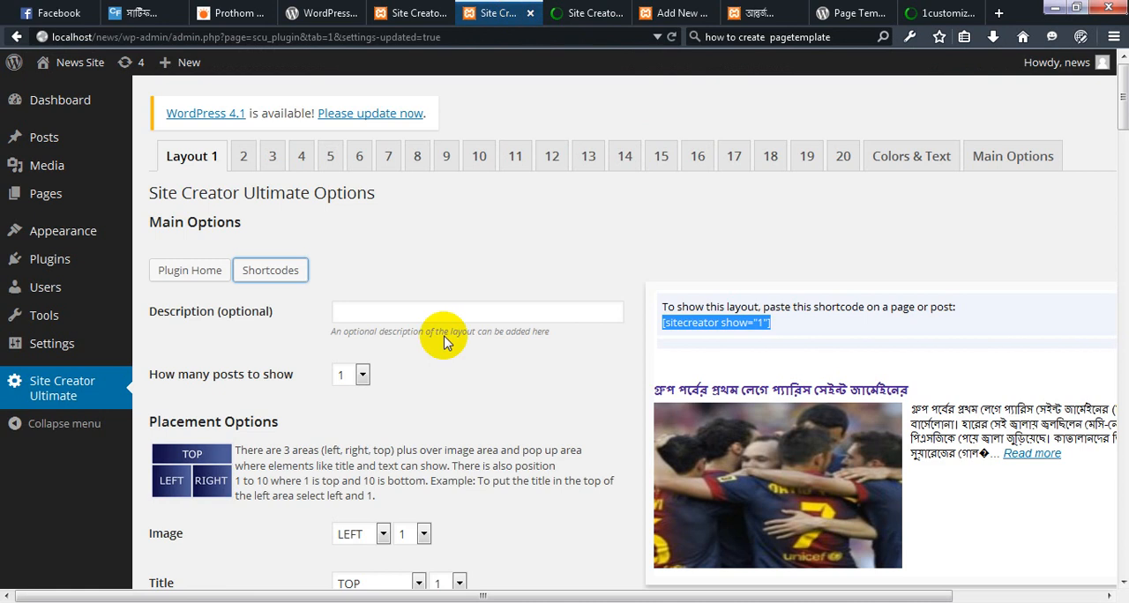
{"action": "left_click", "coordinate": [585, 12]}
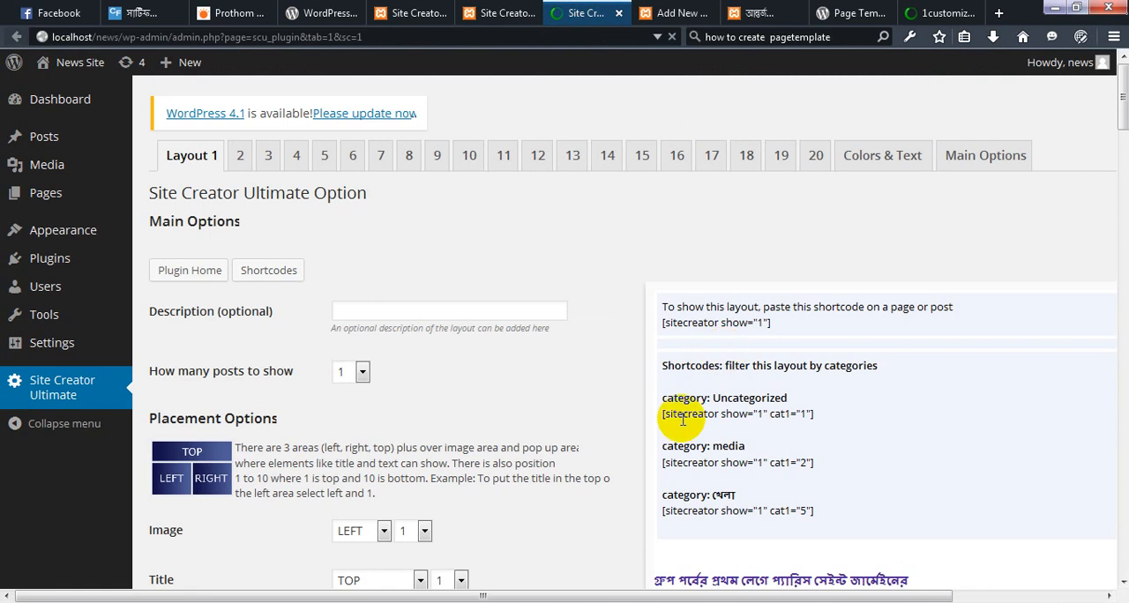
{"action": "left_click", "coordinate": [779, 415]}
{"action": "left_click", "coordinate": [827, 415]}
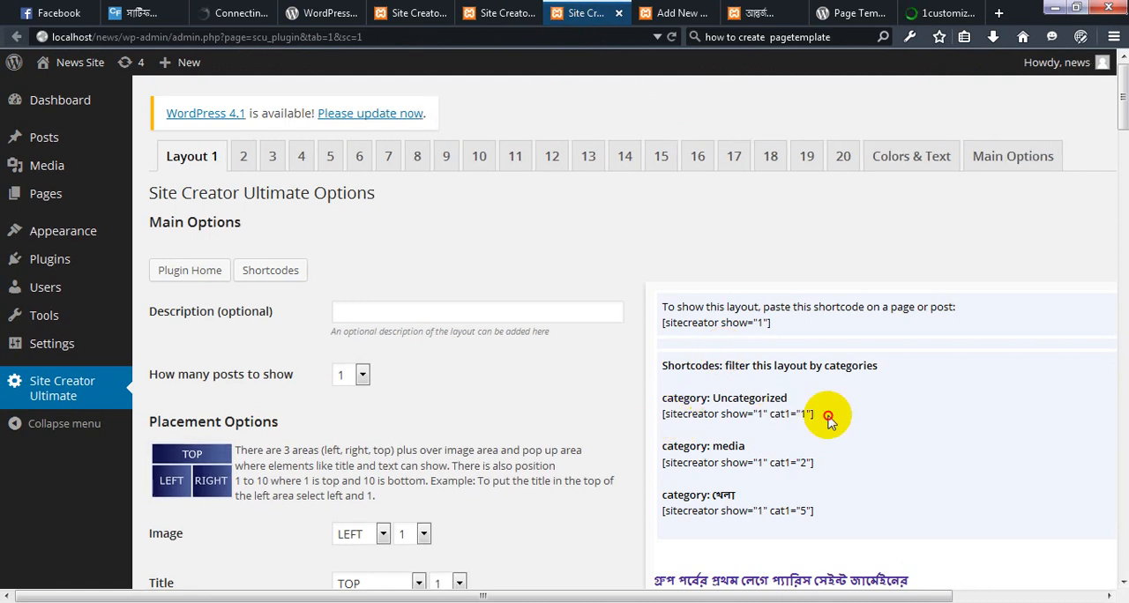
{"action": "triple_click", "coordinate": [827, 415]}
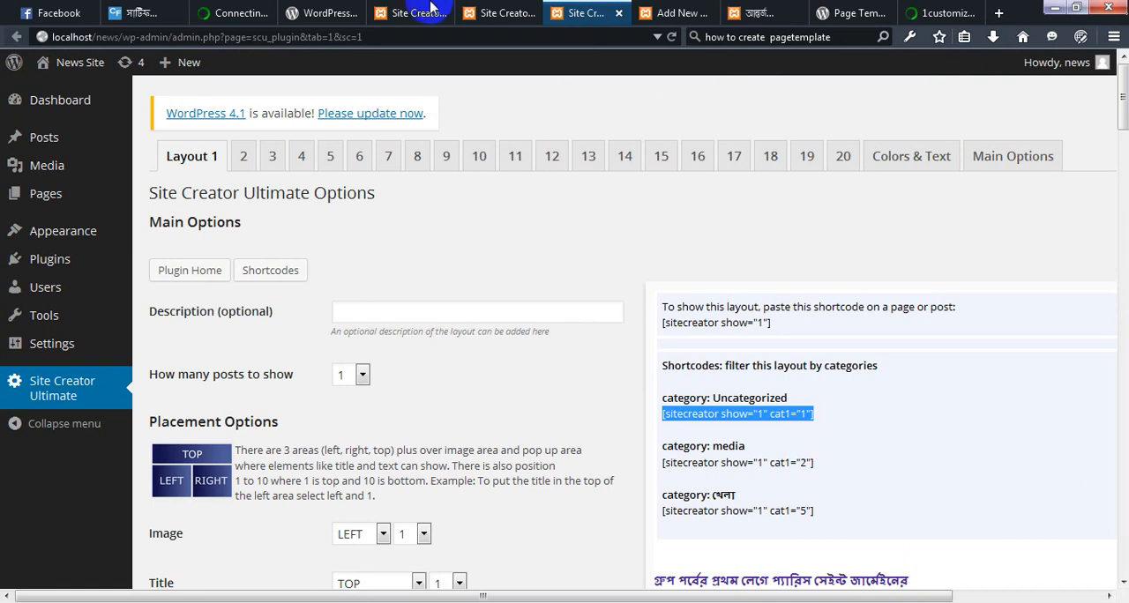
Open the বাংলাদেশ page for editing and place [sitecreator show="1" cat1="1"] in its content
{"action": "left_click", "coordinate": [682, 14]}
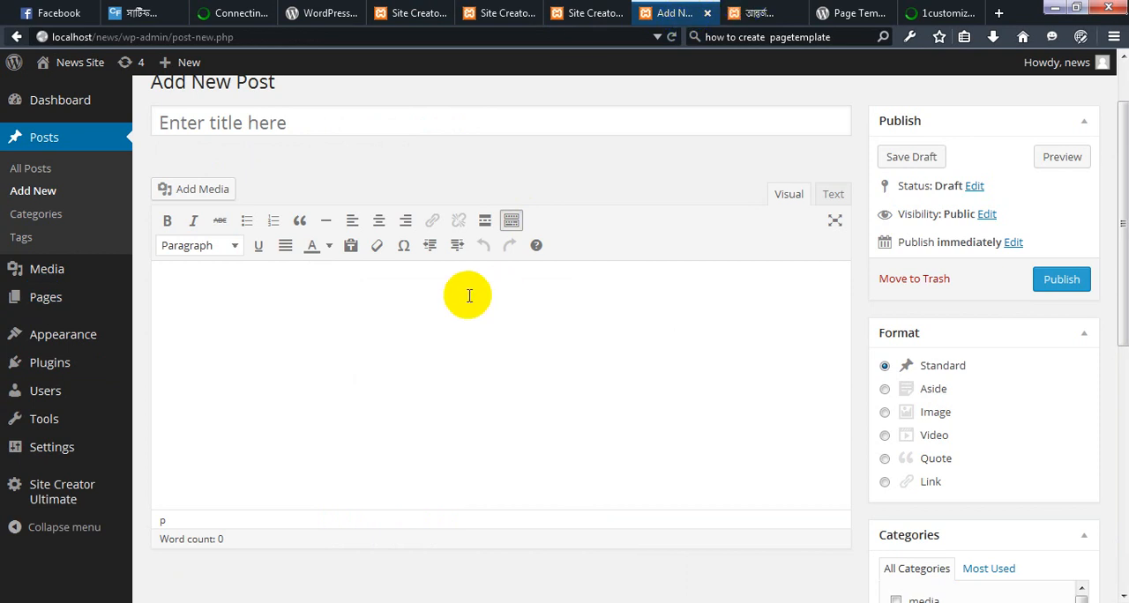
{"action": "left_click", "coordinate": [761, 12]}
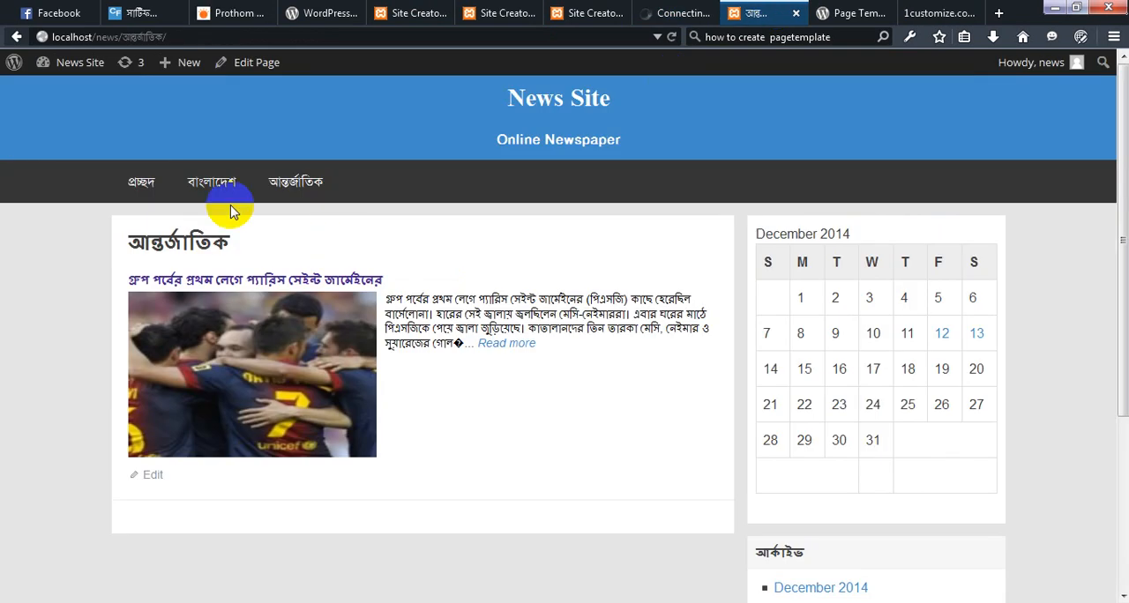
{"action": "left_click", "coordinate": [244, 193]}
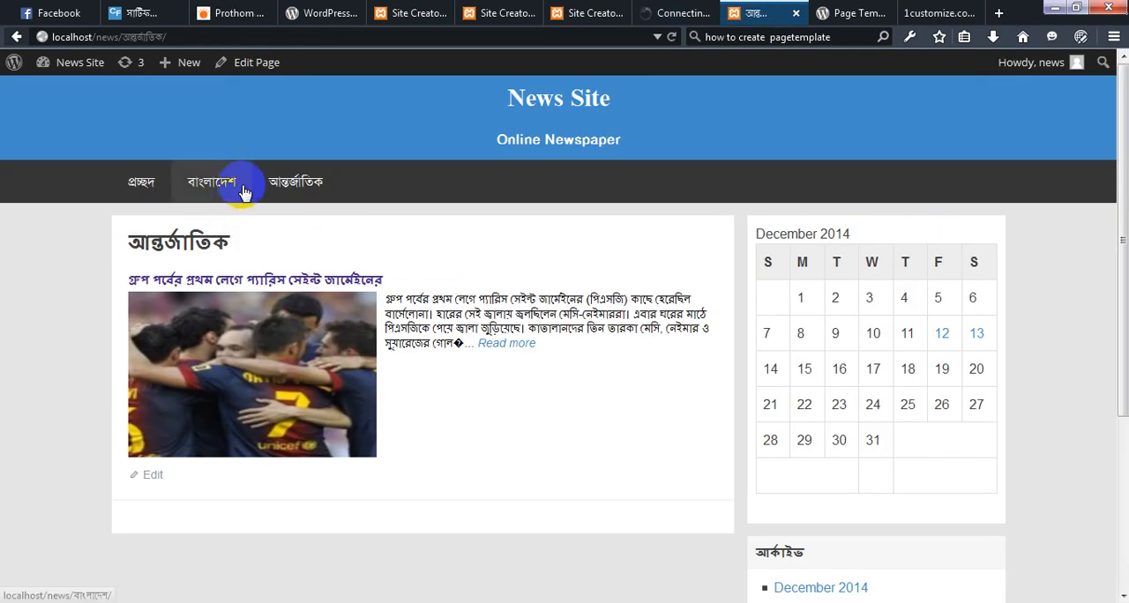
{"action": "left_click", "coordinate": [681, 14]}
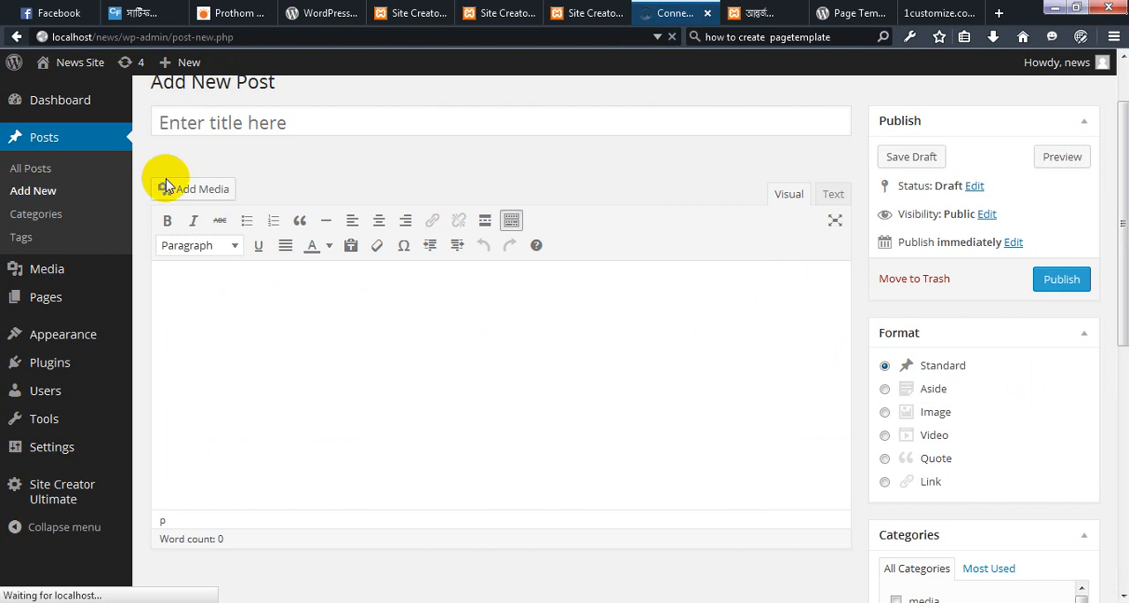
{"action": "left_click", "coordinate": [197, 497]}
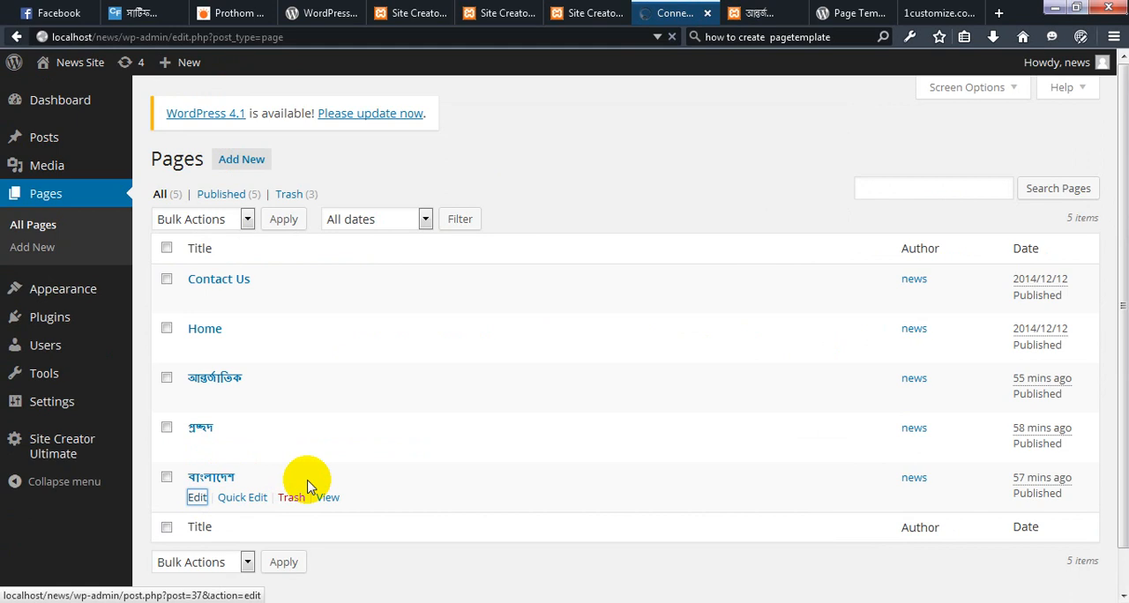
{"action": "left_click", "coordinate": [56, 291]}
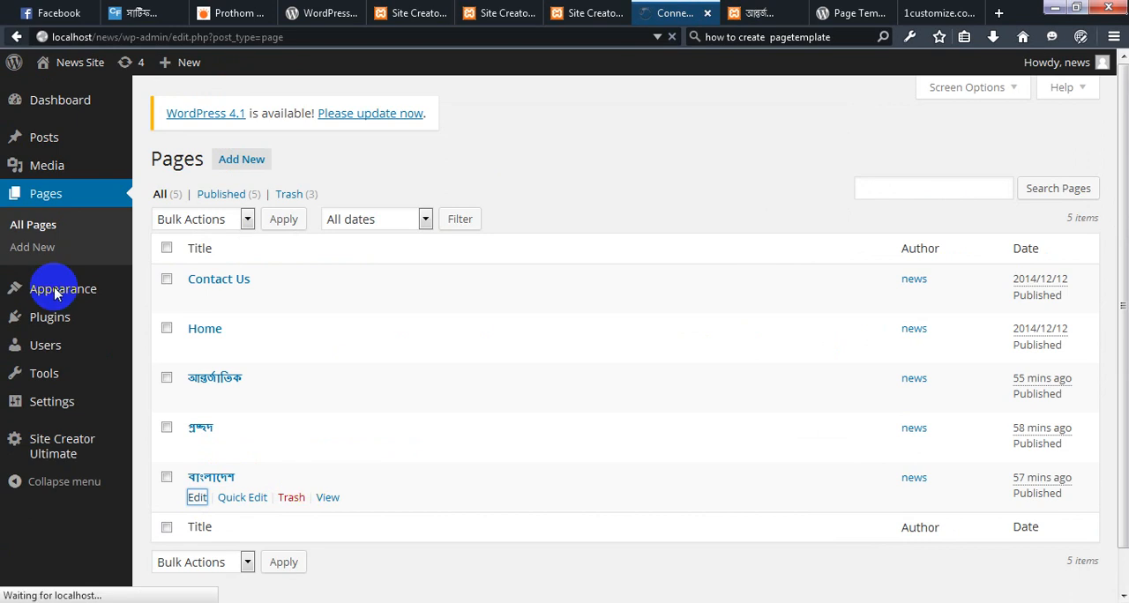
{"action": "left_click", "coordinate": [52, 176]}
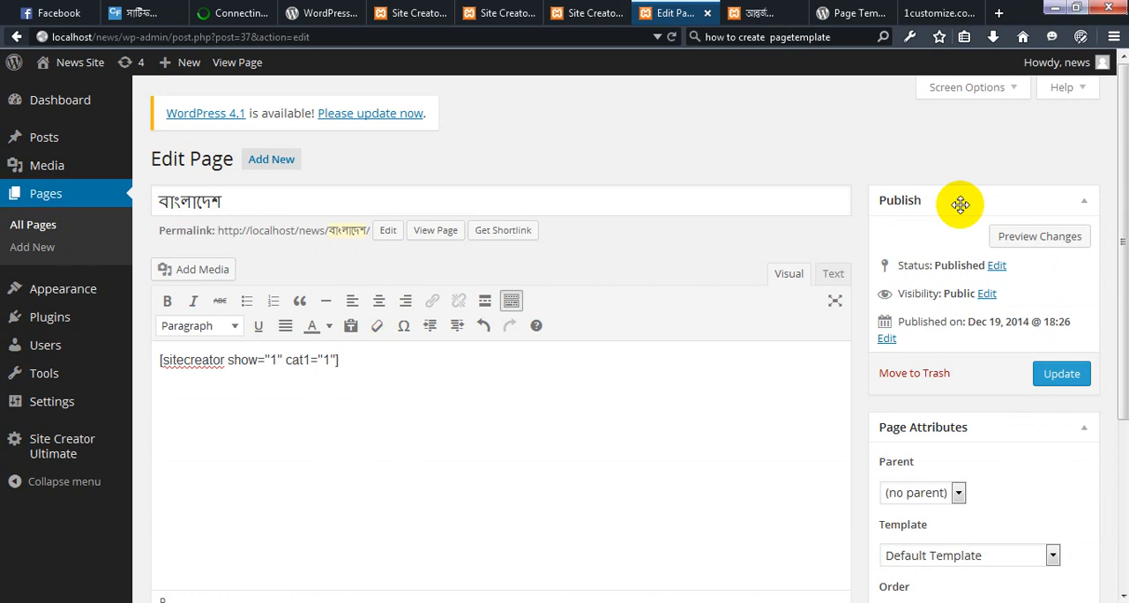
Review Layout 1's category shortcodes along with its placement and image options
{"action": "left_click", "coordinate": [602, 12]}
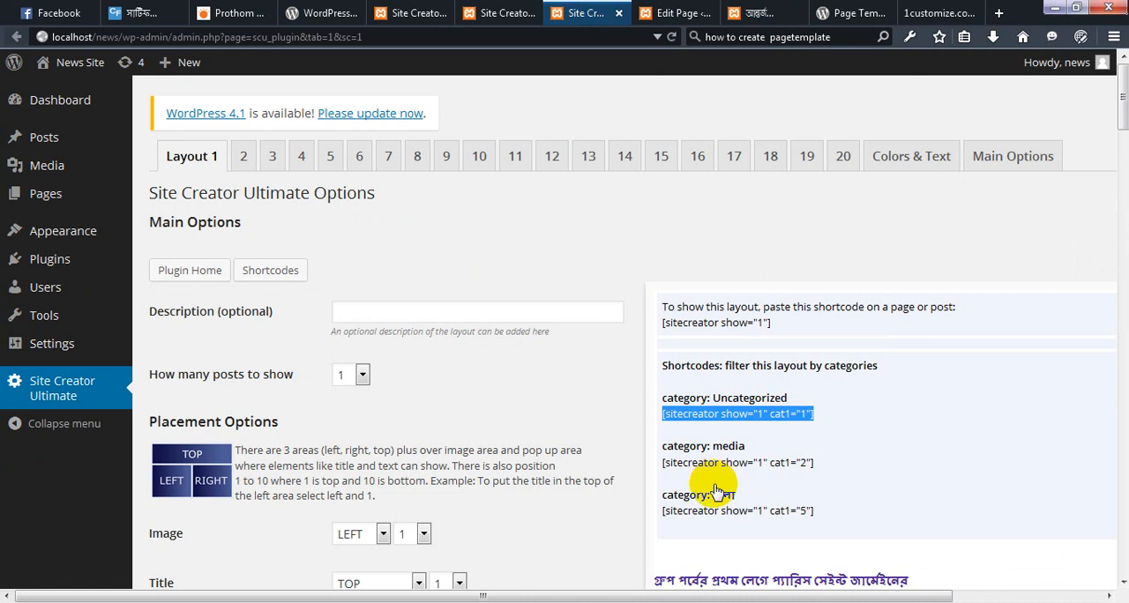
{"action": "scroll", "coordinate": [712, 494], "scroll_direction": "down", "scroll_amount": 3}
{"action": "scroll", "coordinate": [729, 389], "scroll_direction": "down", "scroll_amount": 4}
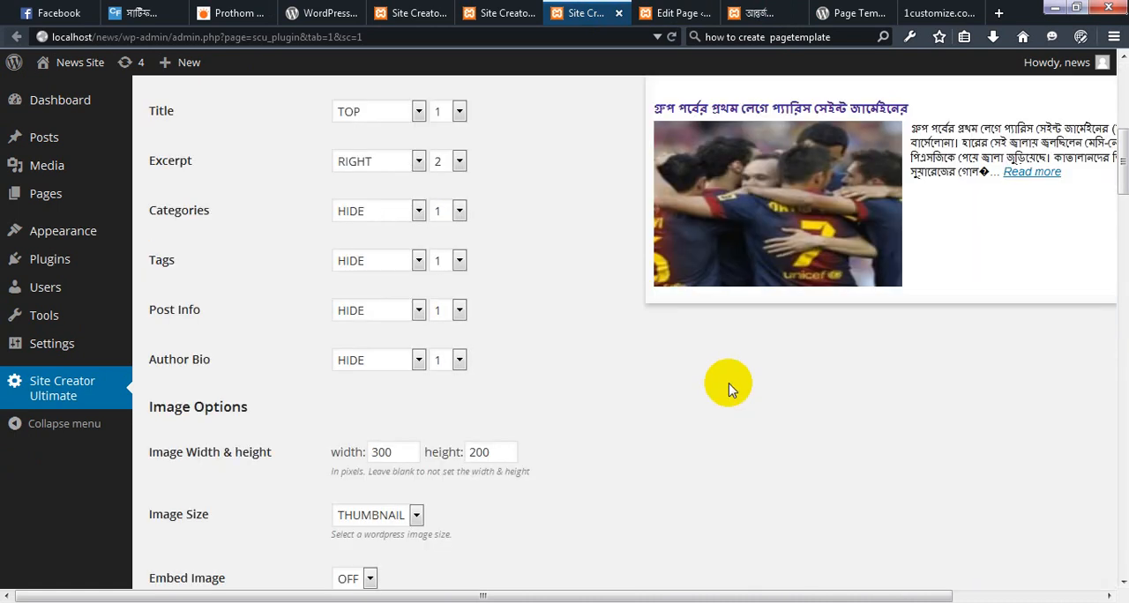
{"action": "scroll", "coordinate": [729, 389], "scroll_direction": "down", "scroll_amount": 1}
{"action": "scroll", "coordinate": [728, 389], "scroll_direction": "up", "scroll_amount": 6}
{"action": "scroll", "coordinate": [728, 389], "scroll_direction": "up", "scroll_amount": 3}
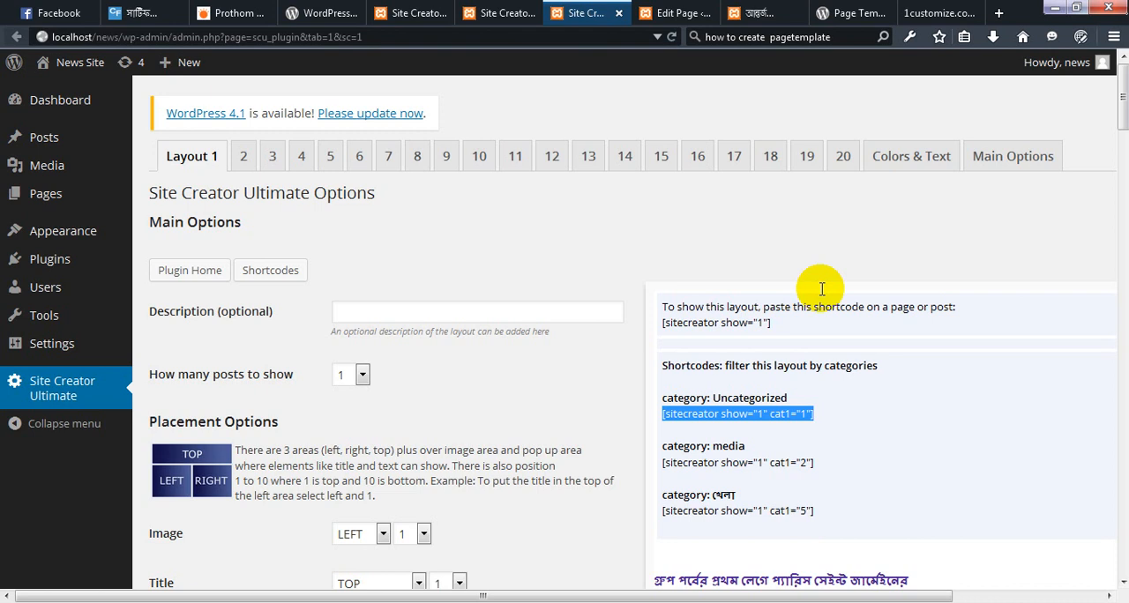
Open the post Categories list in a new browser tab from the Site Creator Ultimate options page
{"action": "left_click", "coordinate": [498, 12]}
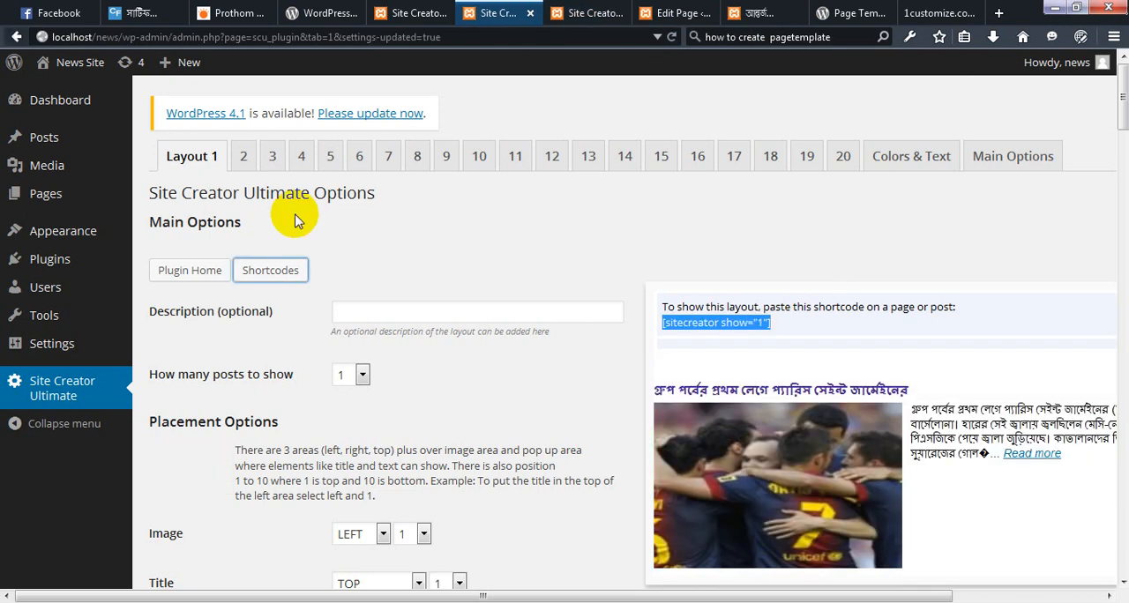
{"action": "left_click", "coordinate": [51, 259]}
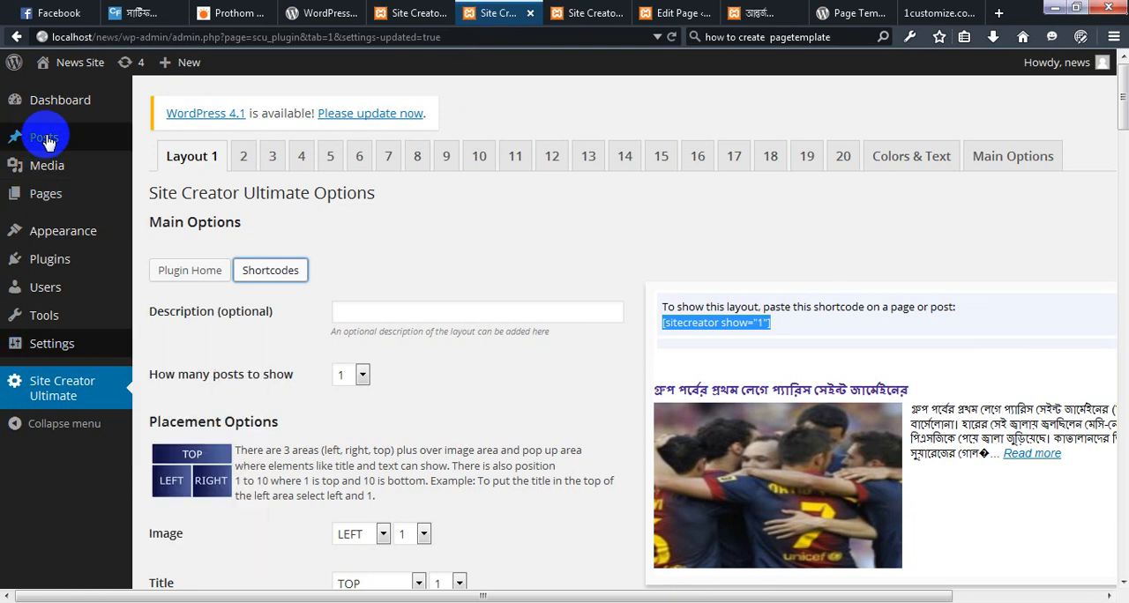
{"action": "mouse_move", "coordinate": [47, 141]}
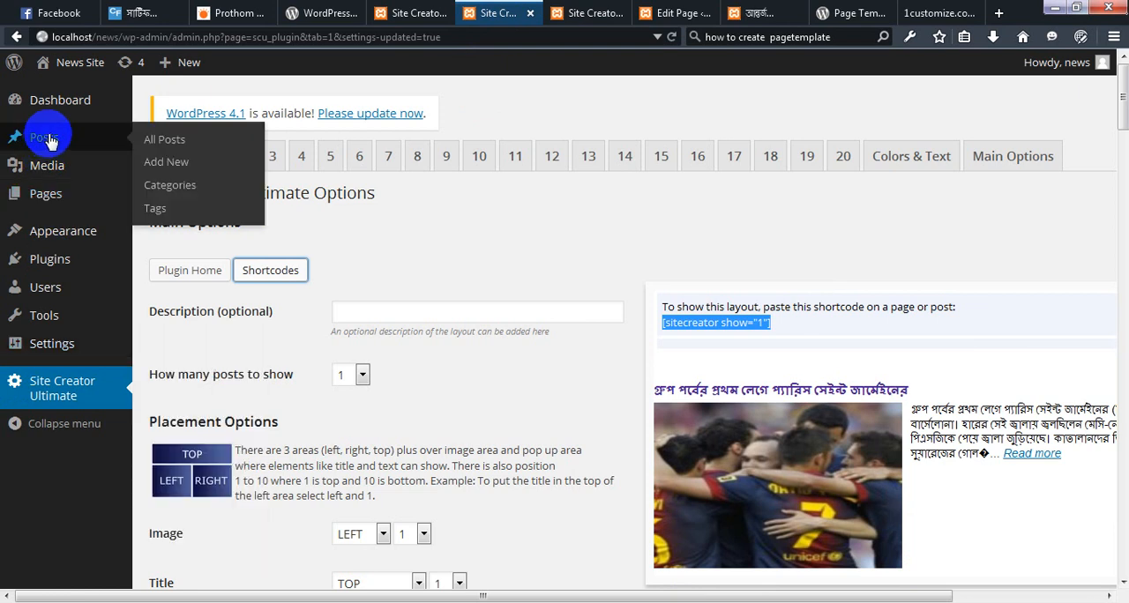
{"action": "right_click", "coordinate": [158, 192]}
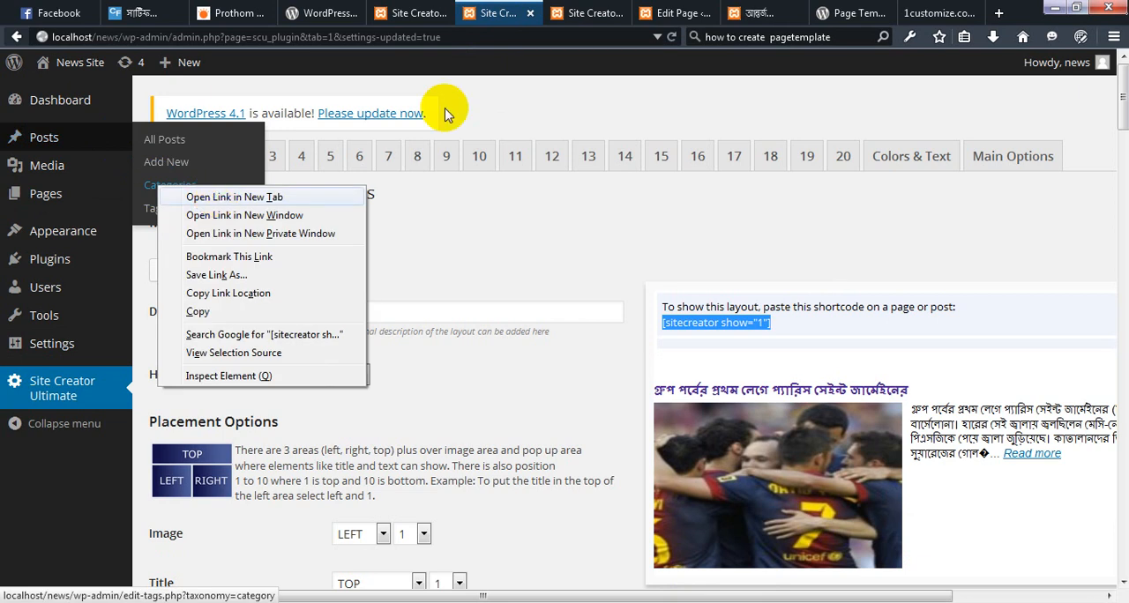
{"action": "key", "text": "t"}
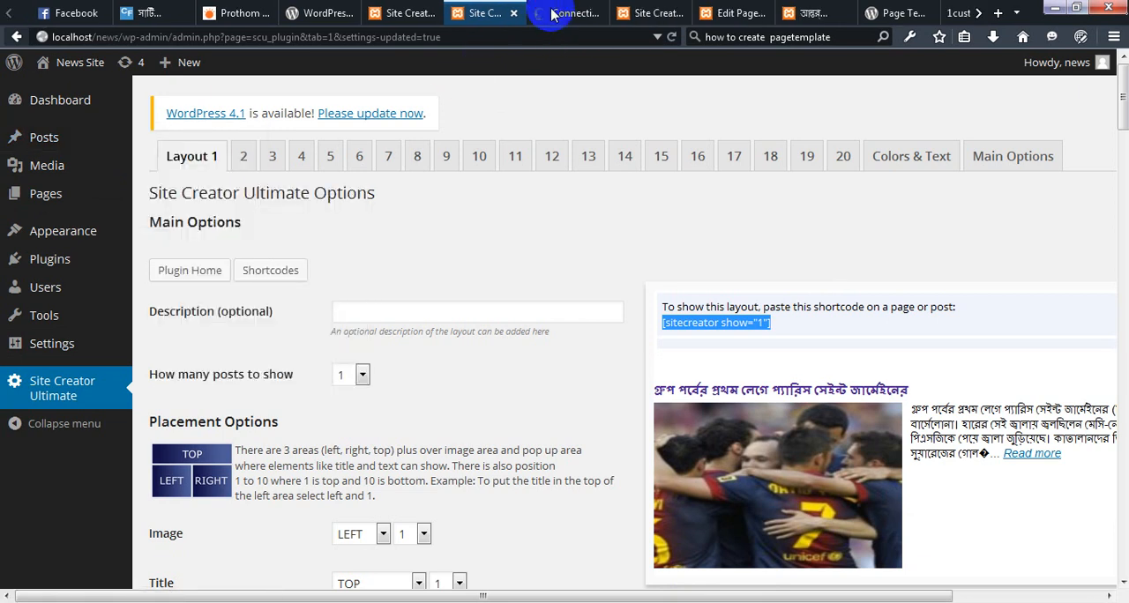
{"action": "left_click", "coordinate": [551, 14]}
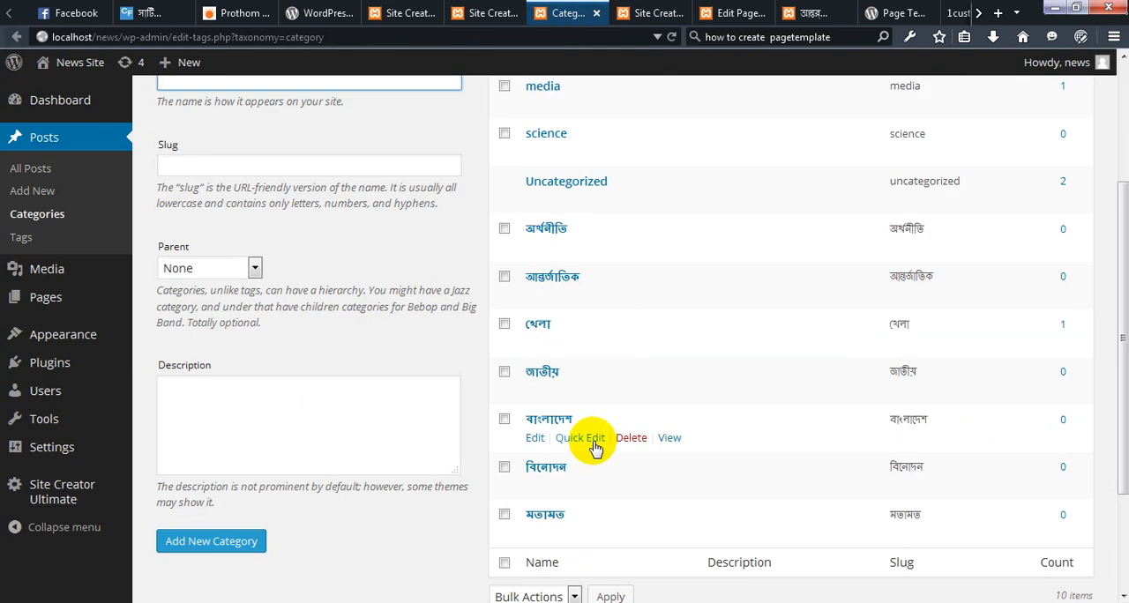
View the বাংলাদেশ category's archive page in a new browser tab
{"action": "right_click", "coordinate": [670, 439]}
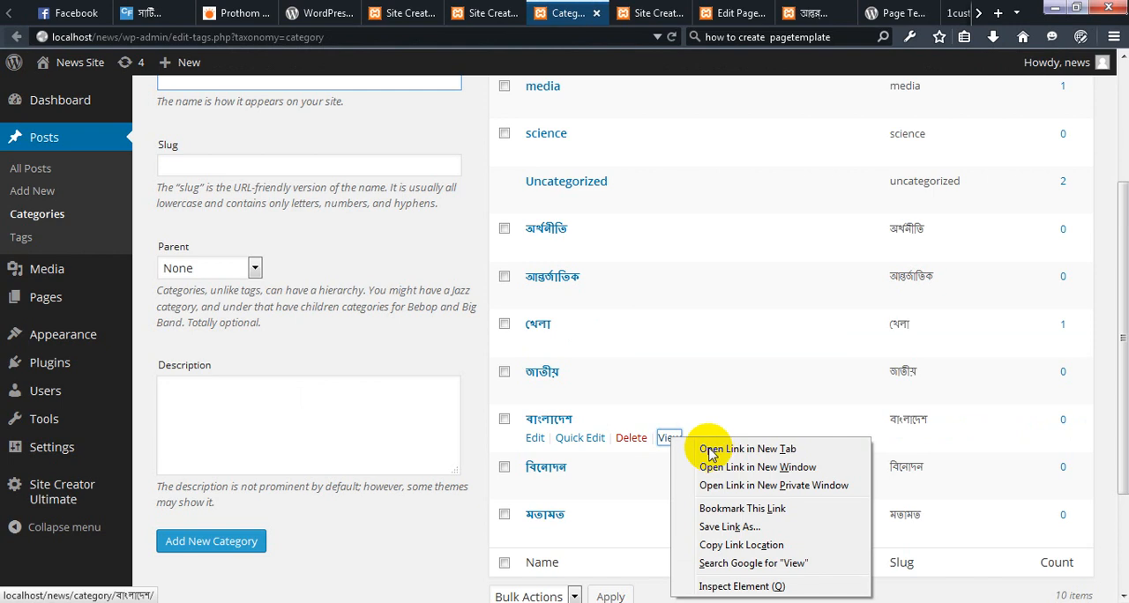
{"action": "left_click", "coordinate": [703, 452]}
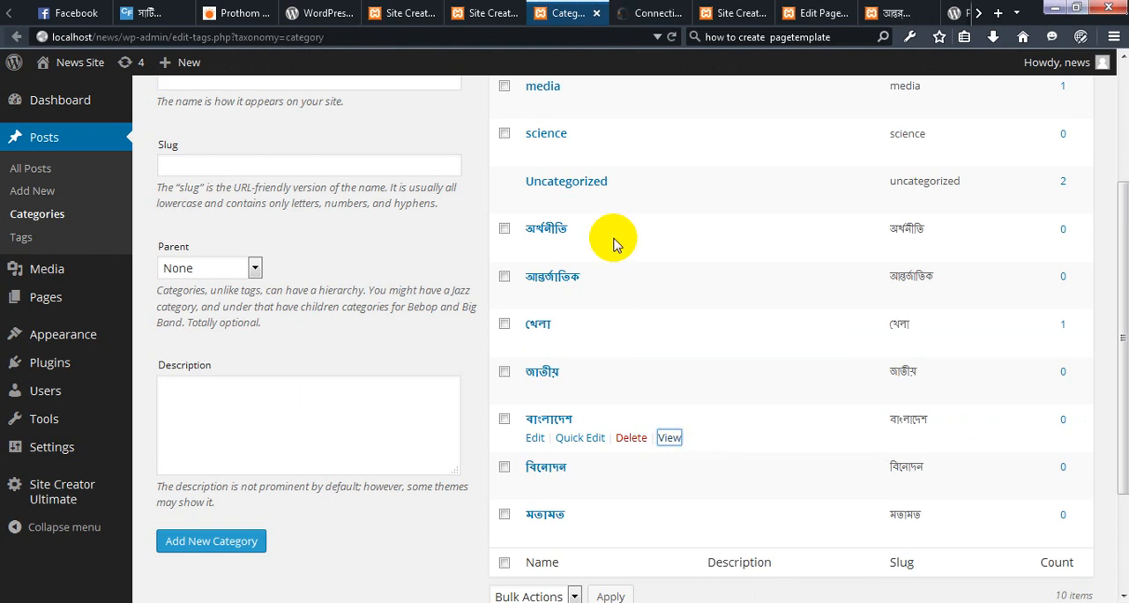
{"action": "left_click", "coordinate": [653, 13]}
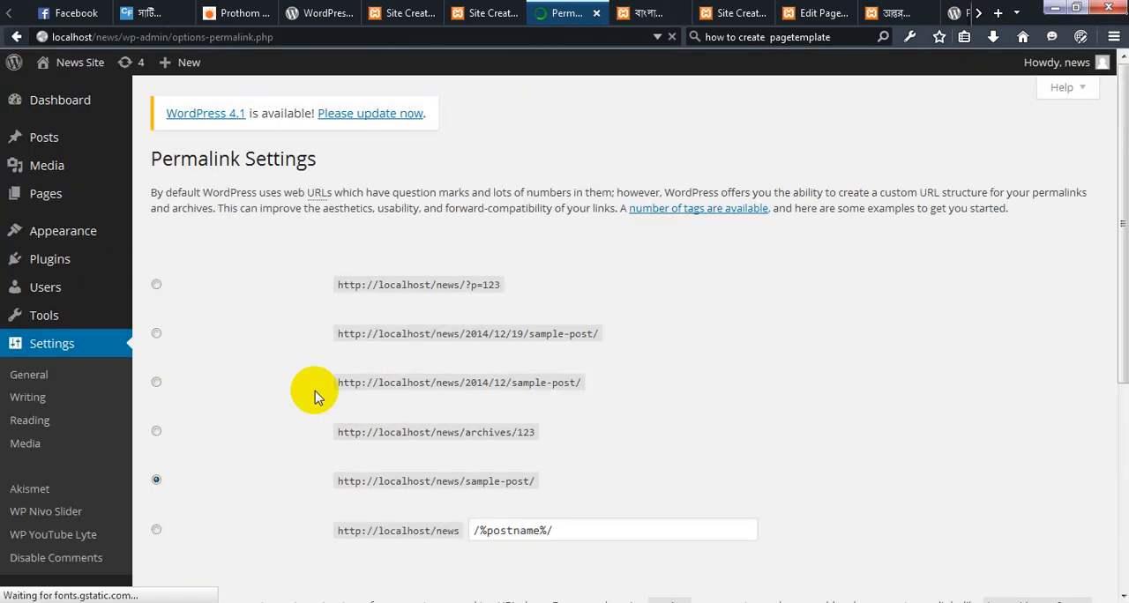
Set the permalink structure to Default, save the changes and open the Pages list
{"action": "left_click", "coordinate": [159, 286]}
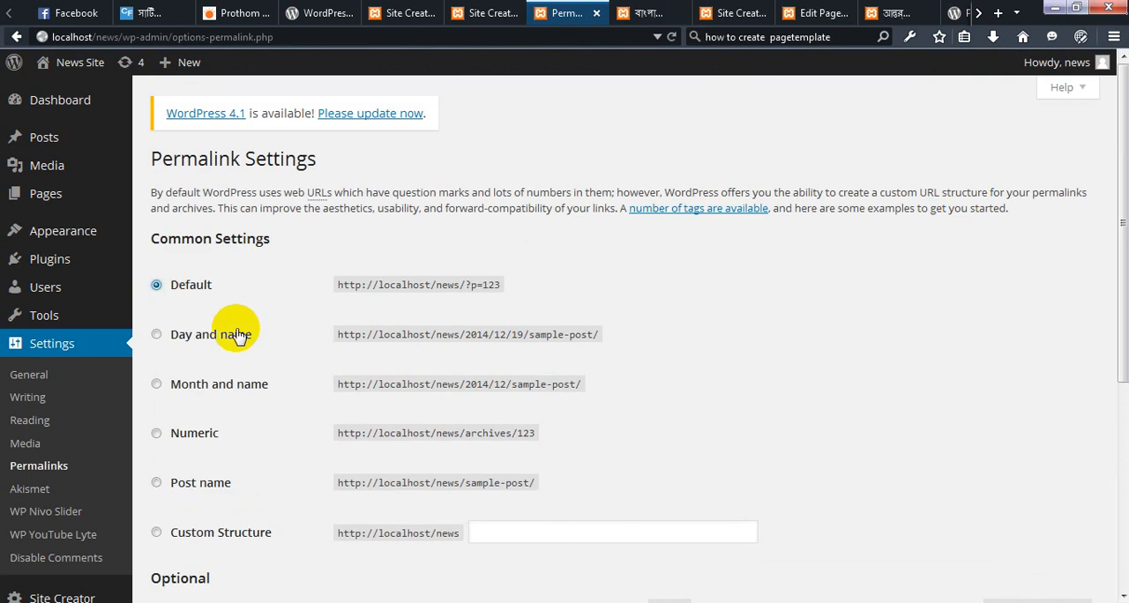
{"action": "scroll", "coordinate": [225, 414], "scroll_direction": "down", "scroll_amount": 5}
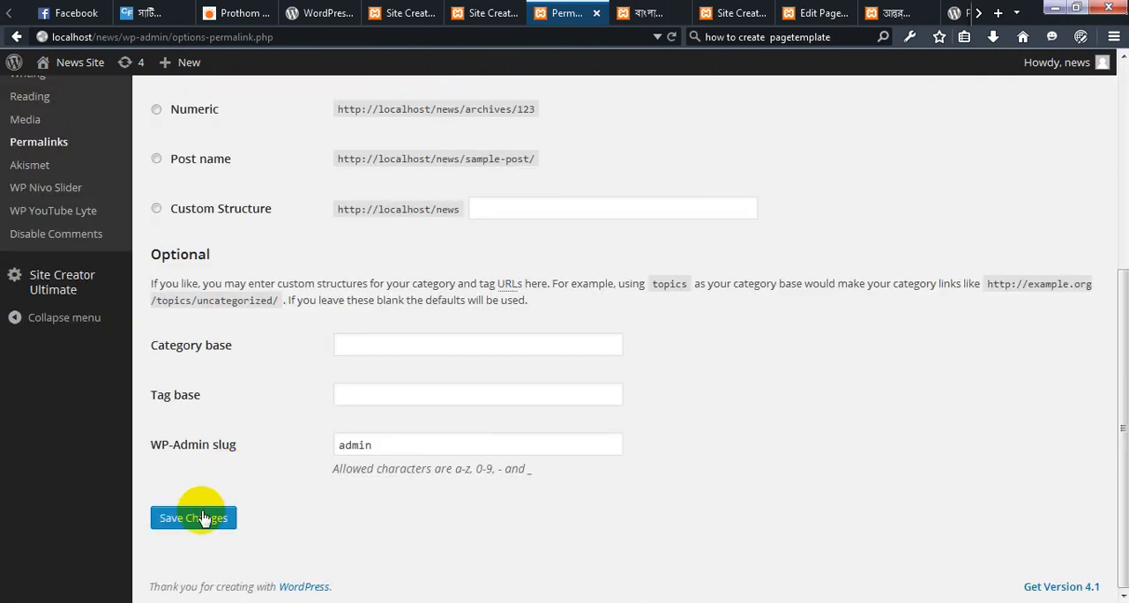
{"action": "left_click", "coordinate": [201, 519]}
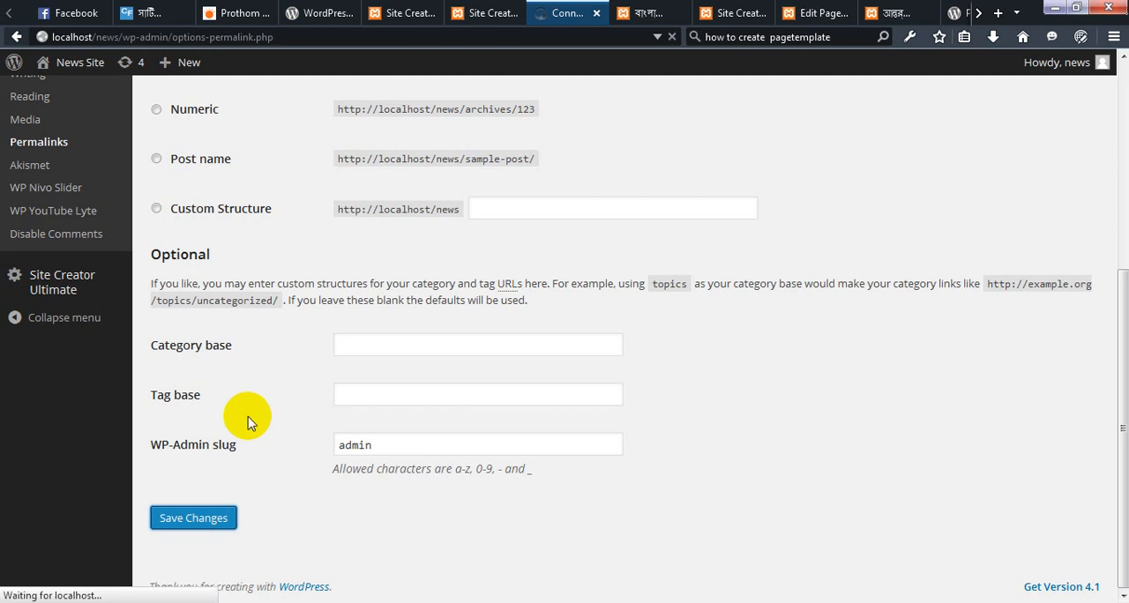
{"action": "scroll", "coordinate": [248, 421], "scroll_direction": "up", "scroll_amount": 5}
{"action": "left_click", "coordinate": [40, 196]}
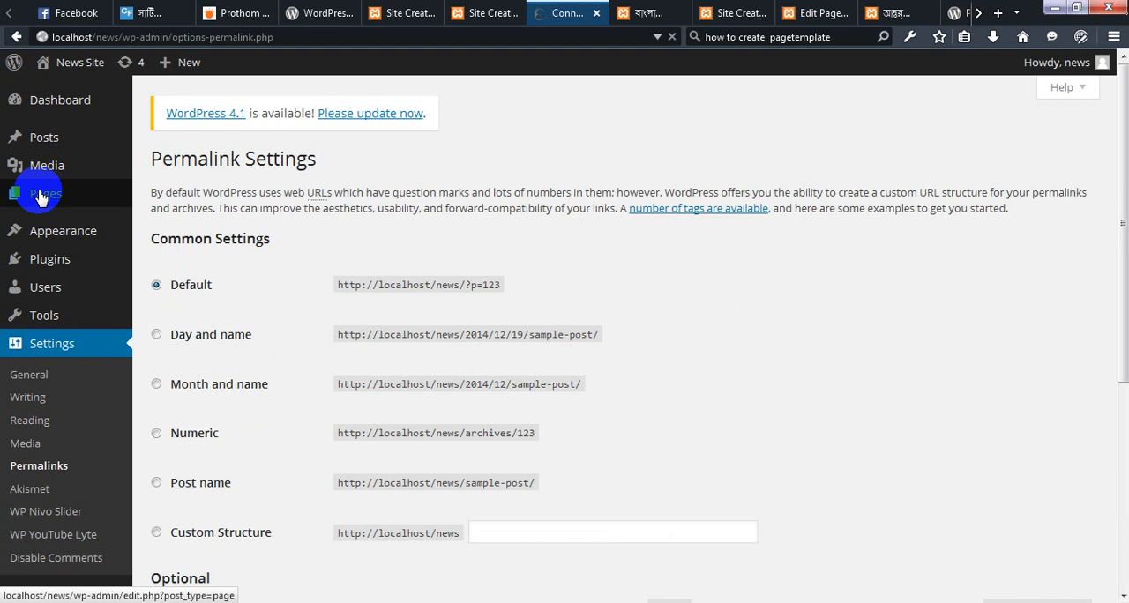
Open the post Categories list in a new browser tab and switch to it
{"action": "left_click", "coordinate": [167, 197]}
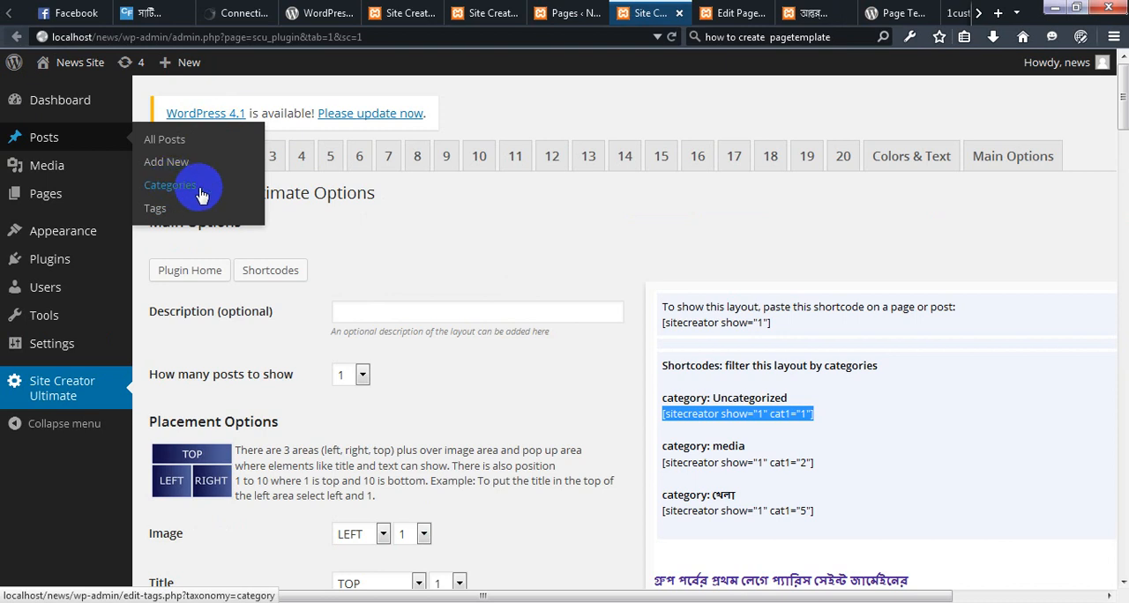
{"action": "right_click", "coordinate": [201, 194]}
{"action": "left_click", "coordinate": [243, 195]}
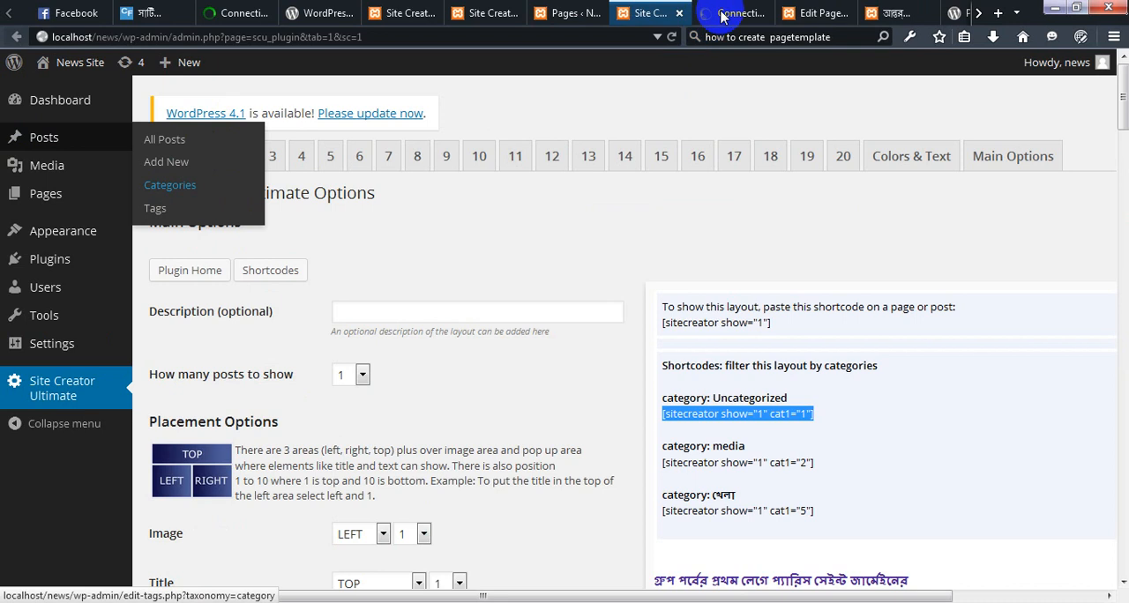
{"action": "left_click", "coordinate": [722, 16]}
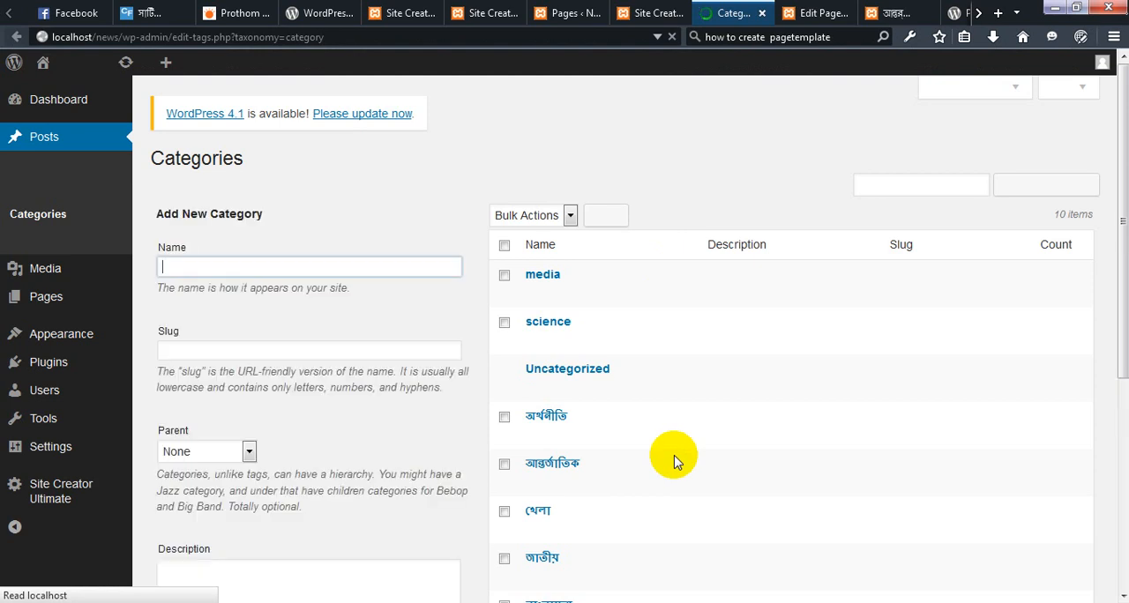
Open the বাংলাদেশ category's archive in a new browser tab and check the category ID in its address
{"action": "scroll", "coordinate": [674, 462], "scroll_direction": "down", "scroll_amount": 4}
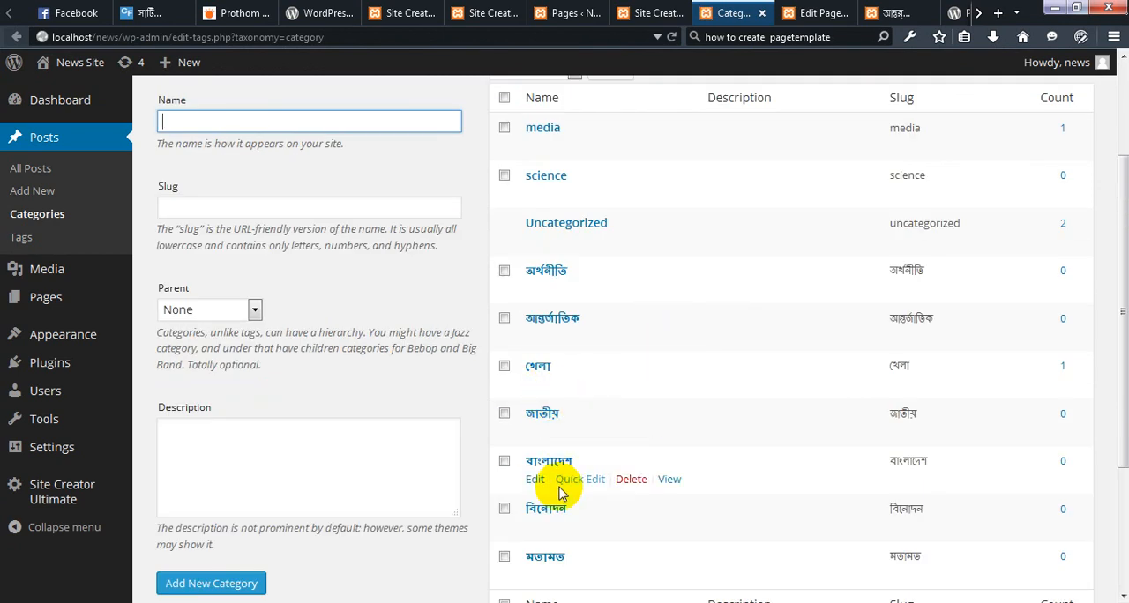
{"action": "left_click", "coordinate": [669, 480]}
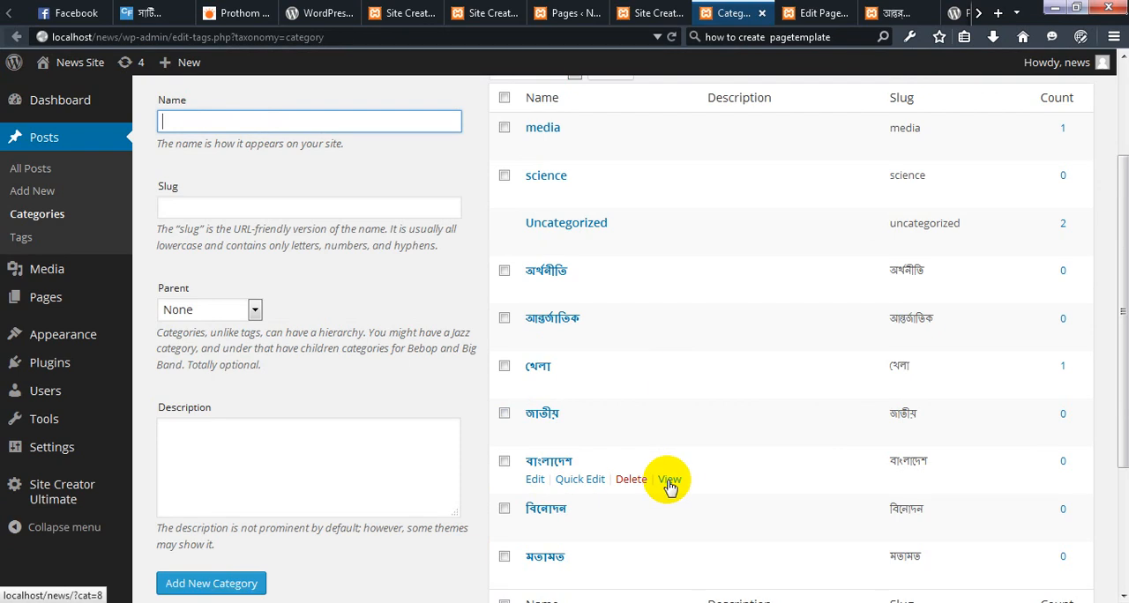
{"action": "right_click", "coordinate": [669, 480]}
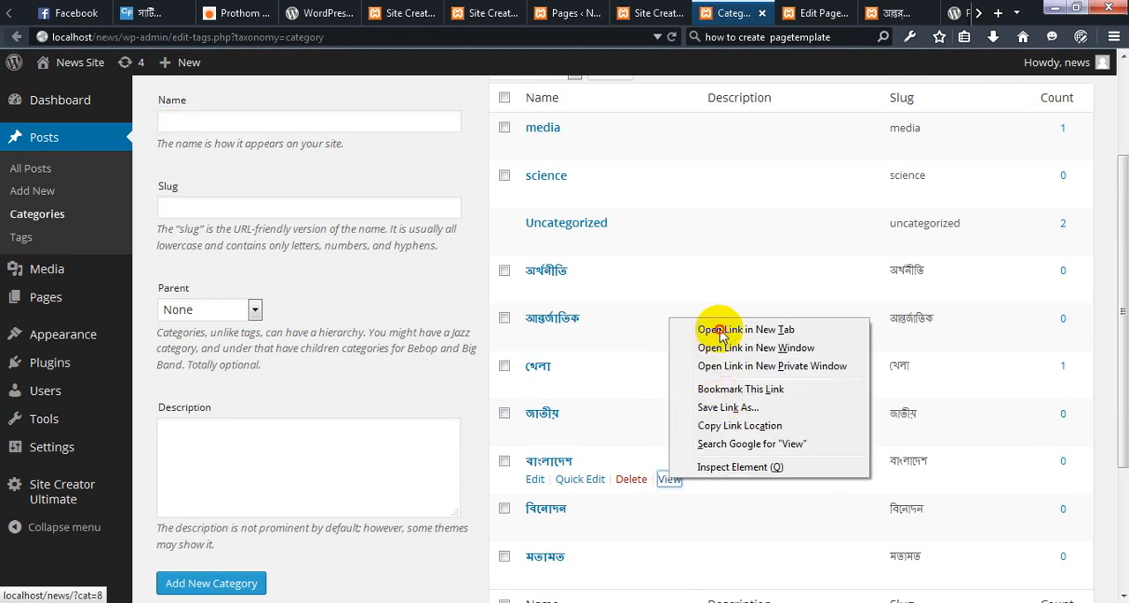
{"action": "left_click", "coordinate": [720, 333]}
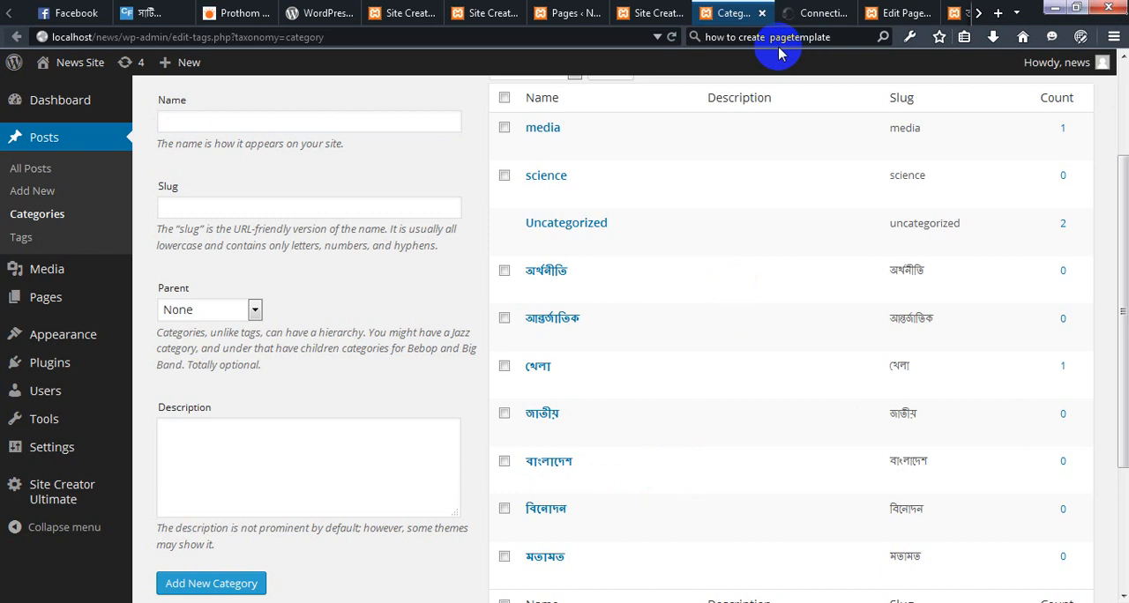
{"action": "left_click", "coordinate": [820, 12]}
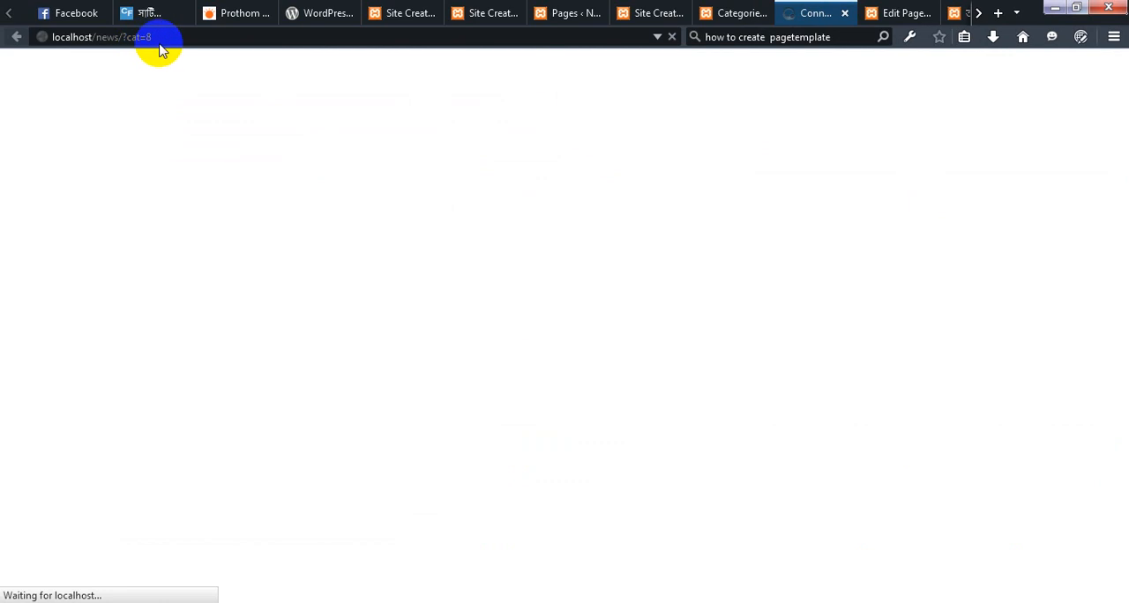
{"action": "left_click", "coordinate": [144, 39]}
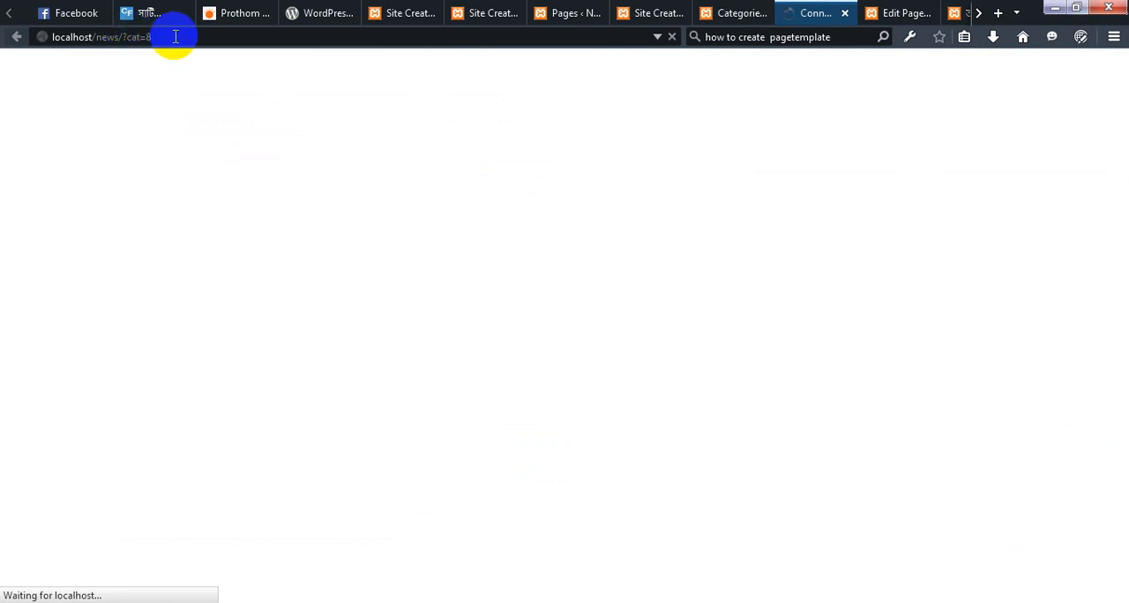
{"action": "double_click", "coordinate": [175, 36]}
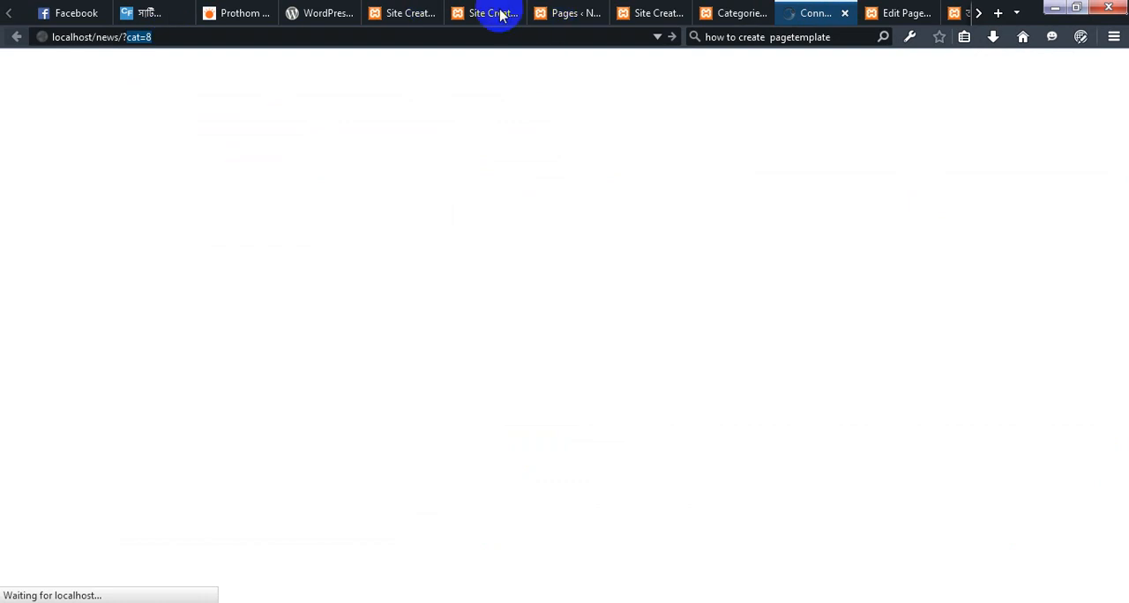
Return to the বাংলাদেশ page's edit tab and start a new post from there
{"action": "left_click", "coordinate": [676, 7]}
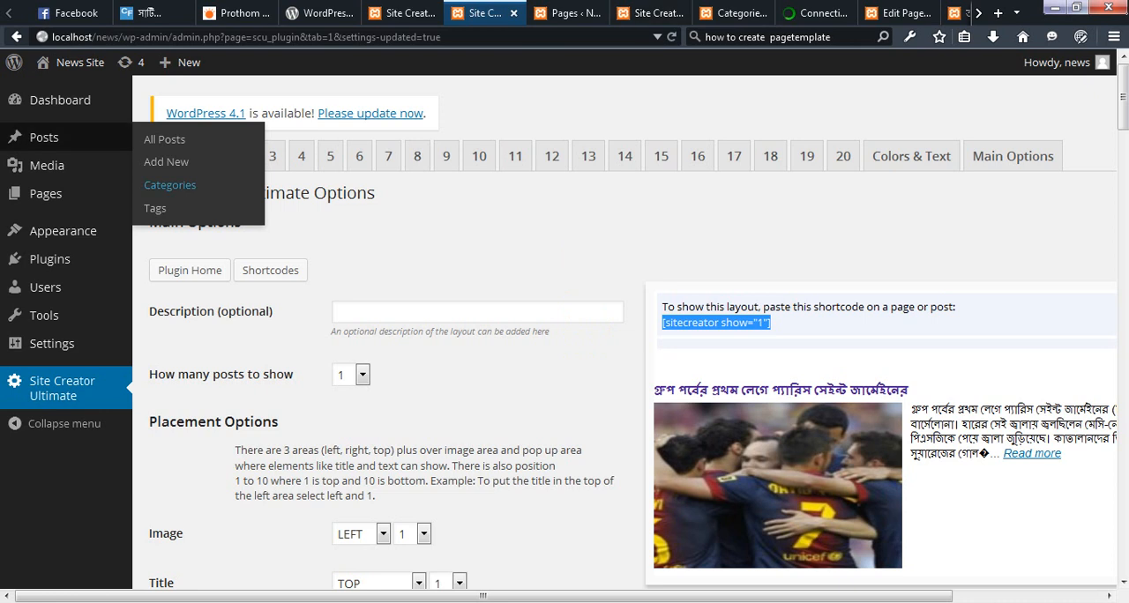
{"action": "left_click", "coordinate": [204, 196]}
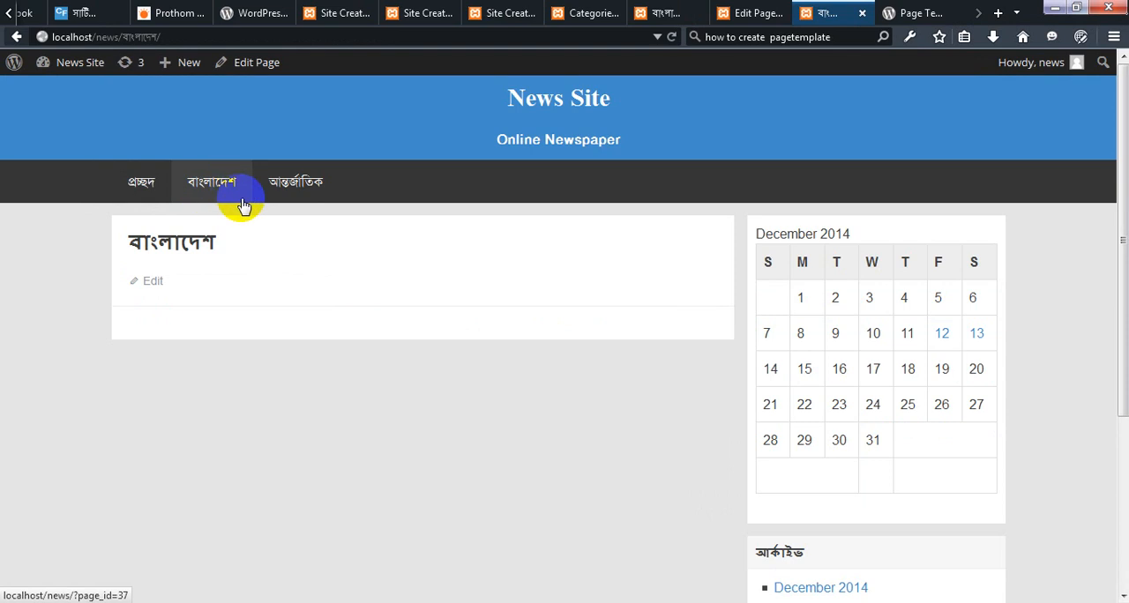
{"action": "left_click", "coordinate": [744, 18]}
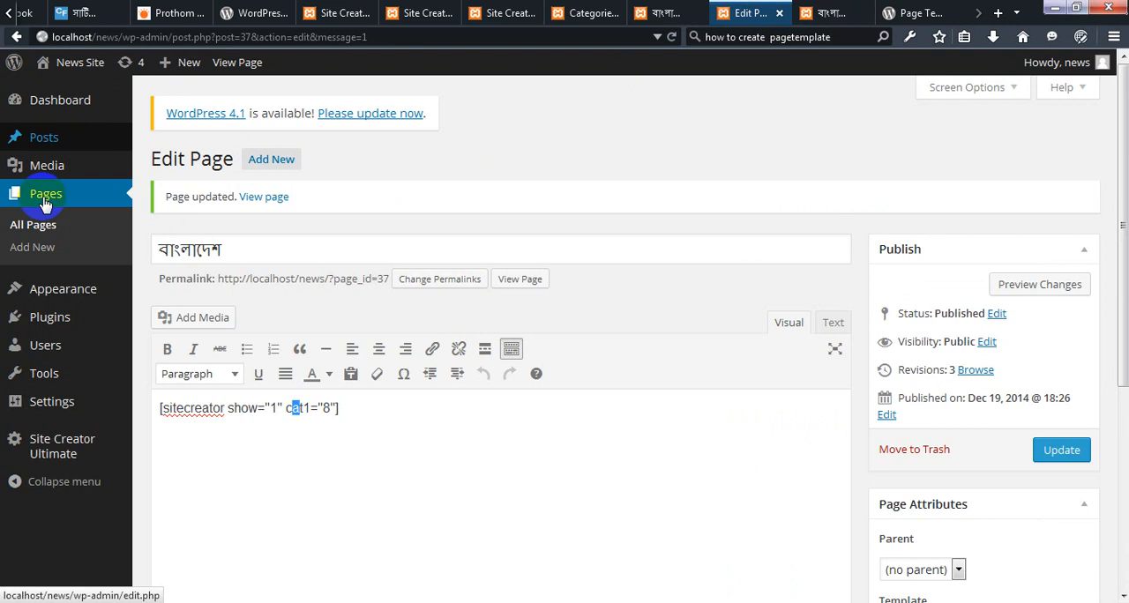
{"action": "mouse_move", "coordinate": [50, 141]}
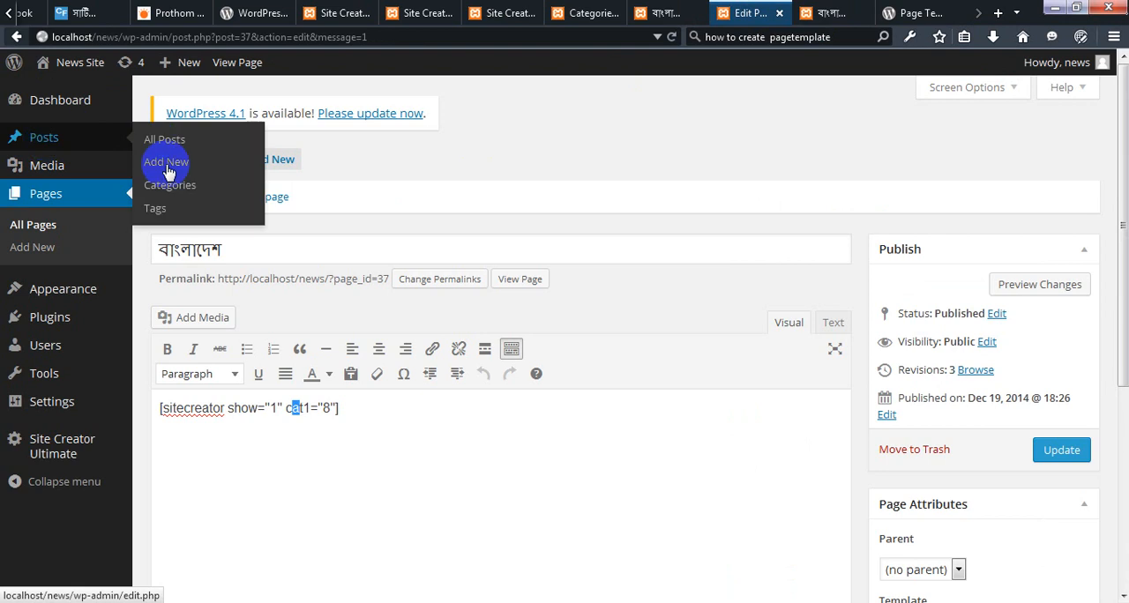
{"action": "left_click", "coordinate": [168, 171]}
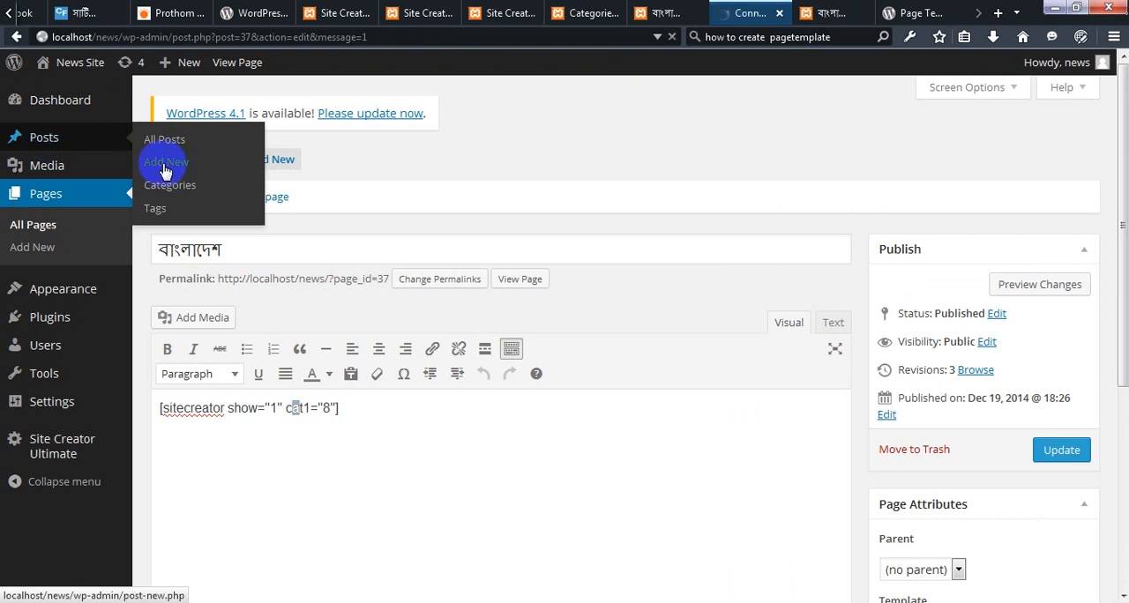
Switch to the Prothom Alo homepage, close the inspector and open the article "শেখ হাসিনা হ্যাটট্রিক করবেন: নাসিম"
{"action": "left_click", "coordinate": [177, 7]}
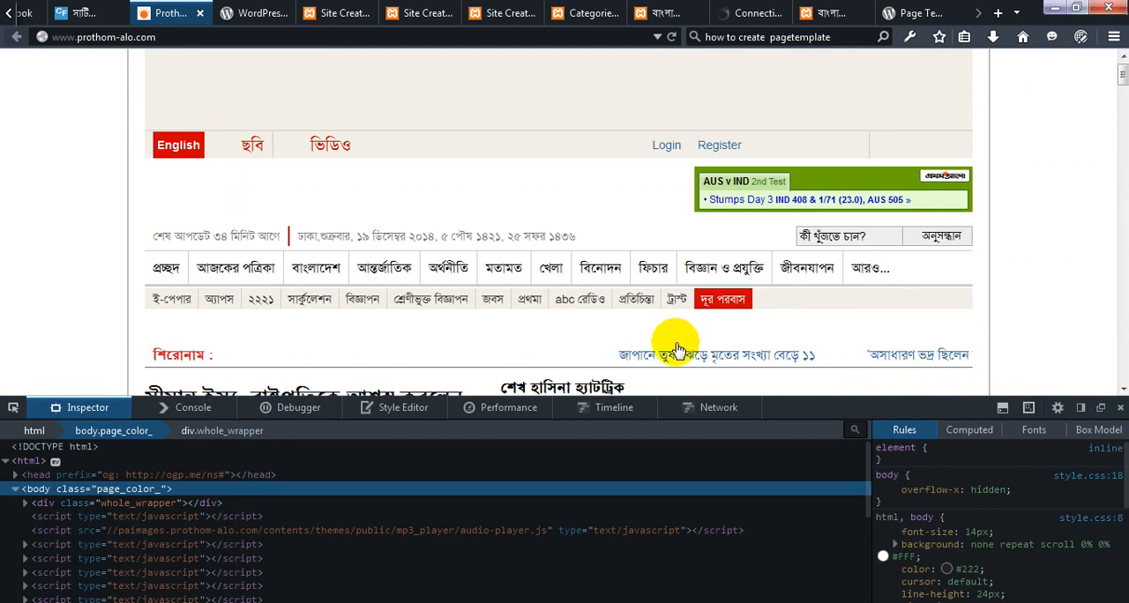
{"action": "left_click", "coordinate": [1121, 409]}
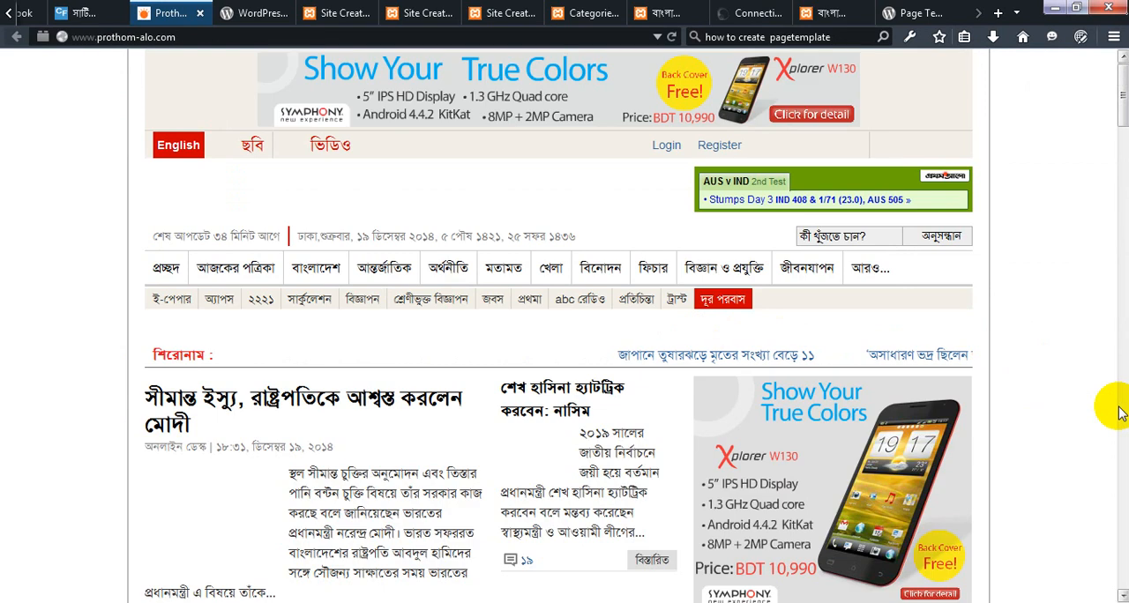
{"action": "left_click", "coordinate": [1121, 413]}
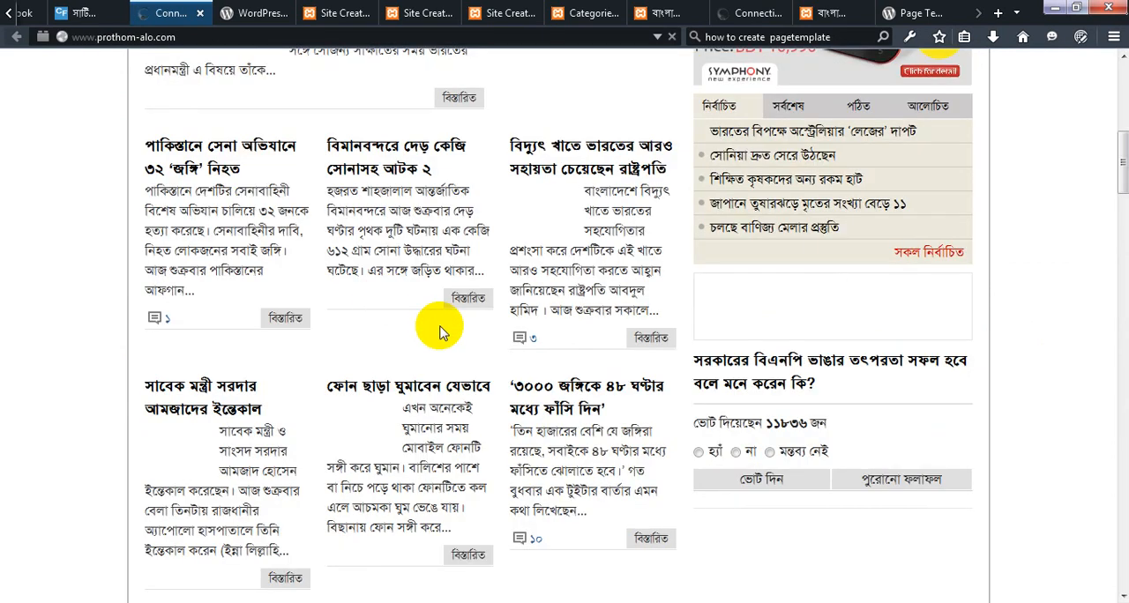
{"action": "scroll", "coordinate": [441, 330], "scroll_direction": "up", "scroll_amount": 5}
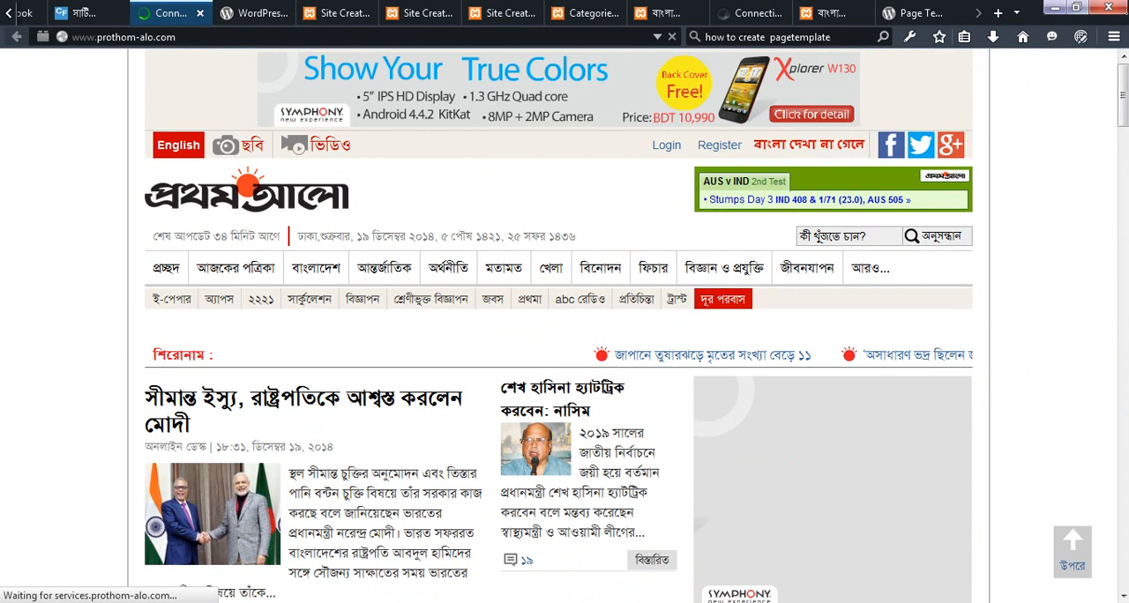
{"action": "left_click", "coordinate": [545, 295]}
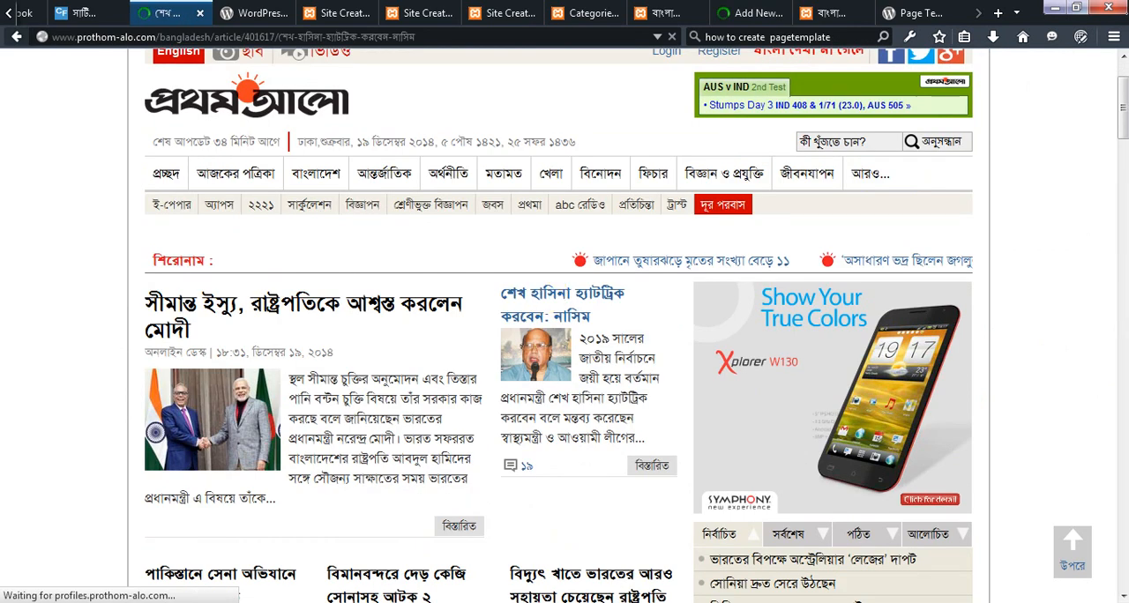
Title the new post "শেখ হাসিনা হ্যাটট্রিক করবেন: নাসিম", using the article's headline
{"action": "left_click", "coordinate": [748, 13]}
{"action": "left_click", "coordinate": [251, 198]}
{"action": "type", "text": "শেখ হাসিনা হ্যাটট্রিক করবেন: নাসিম"}
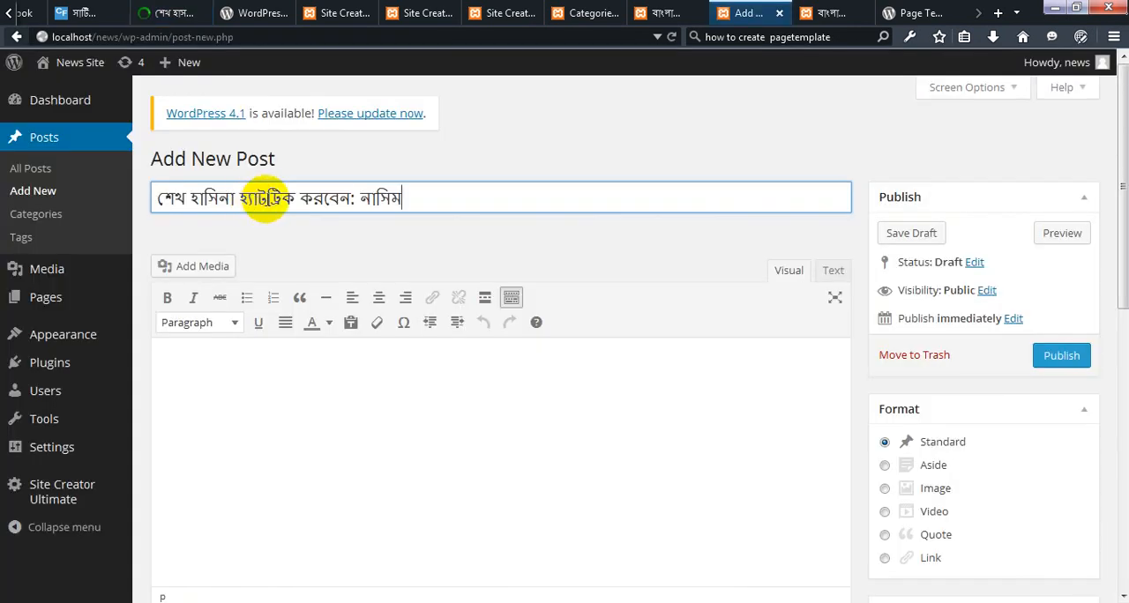
Copy the Prothom Alo article's opening paragraphs beside and just below its photo into the new post's content
{"action": "left_click", "coordinate": [180, 13]}
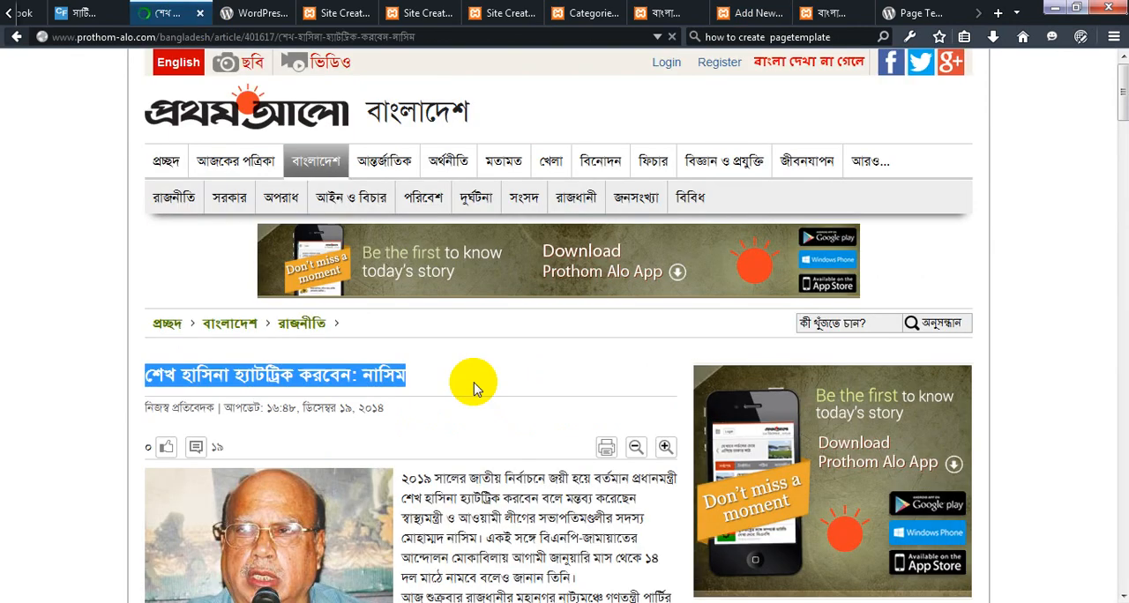
{"action": "scroll", "coordinate": [474, 391], "scroll_direction": "down", "scroll_amount": 3}
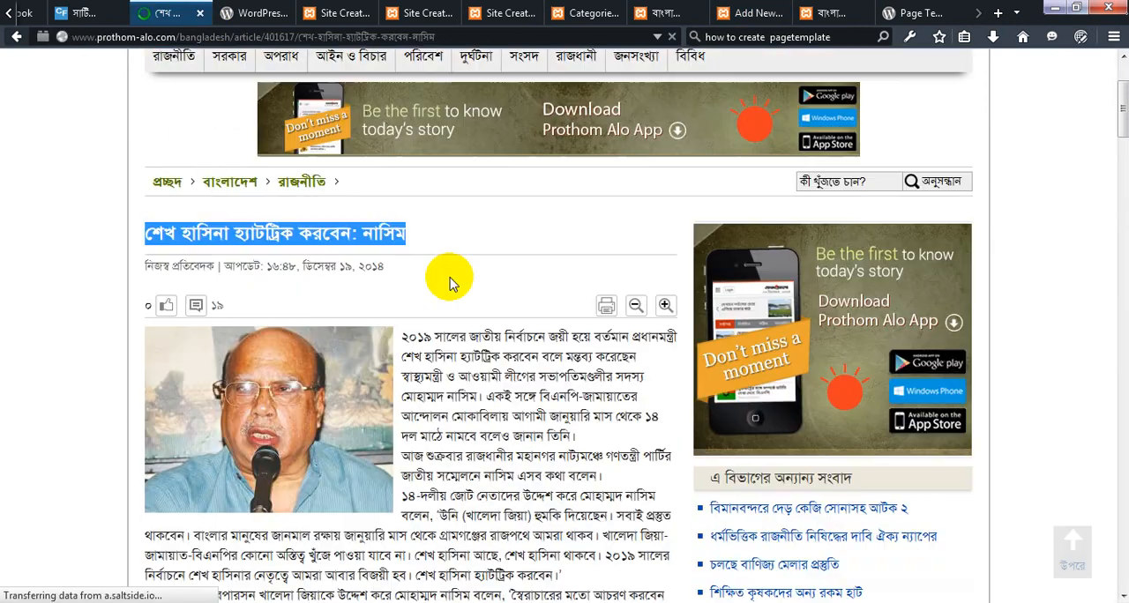
{"action": "scroll", "coordinate": [448, 278], "scroll_direction": "down", "scroll_amount": 3}
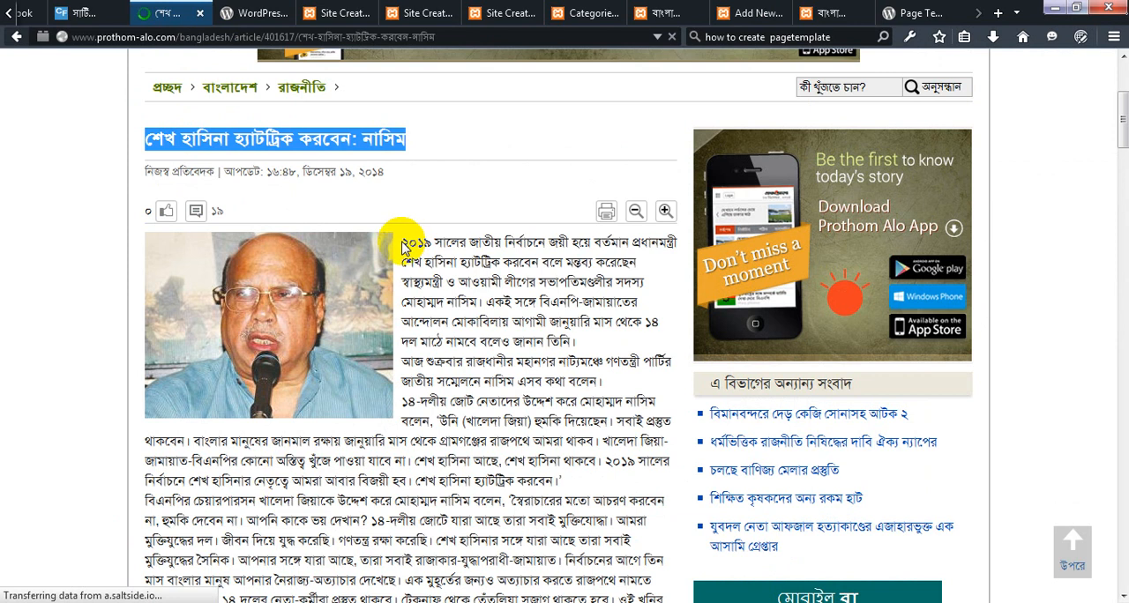
{"action": "left_click_drag", "start_coordinate": [403, 238], "coordinate": [578, 487]}
{"action": "key", "text": "ctrl+c"}
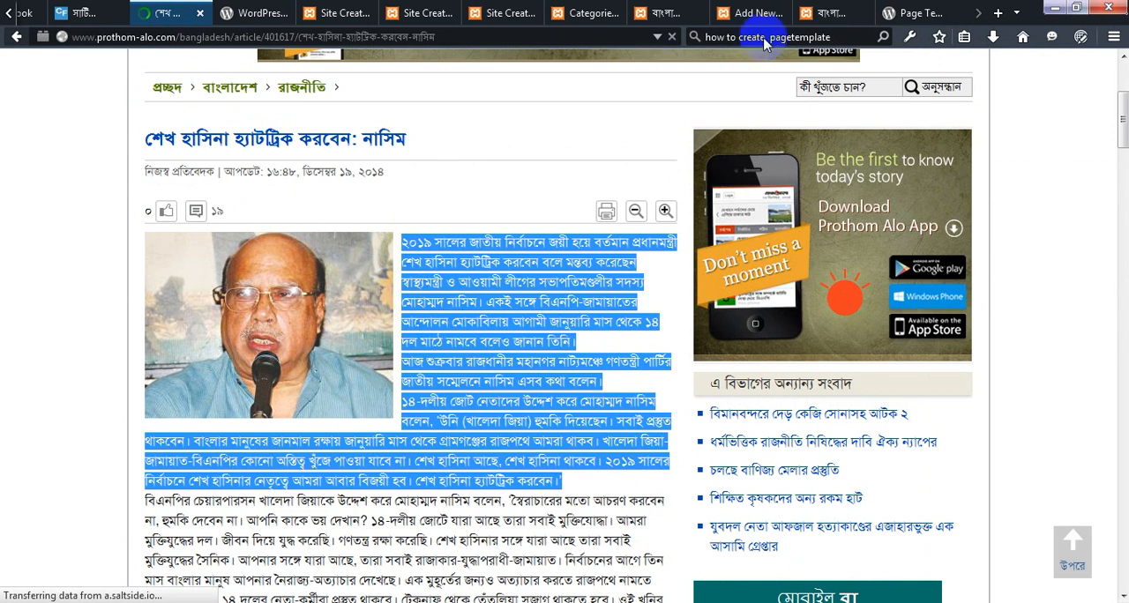
{"action": "left_click", "coordinate": [751, 12]}
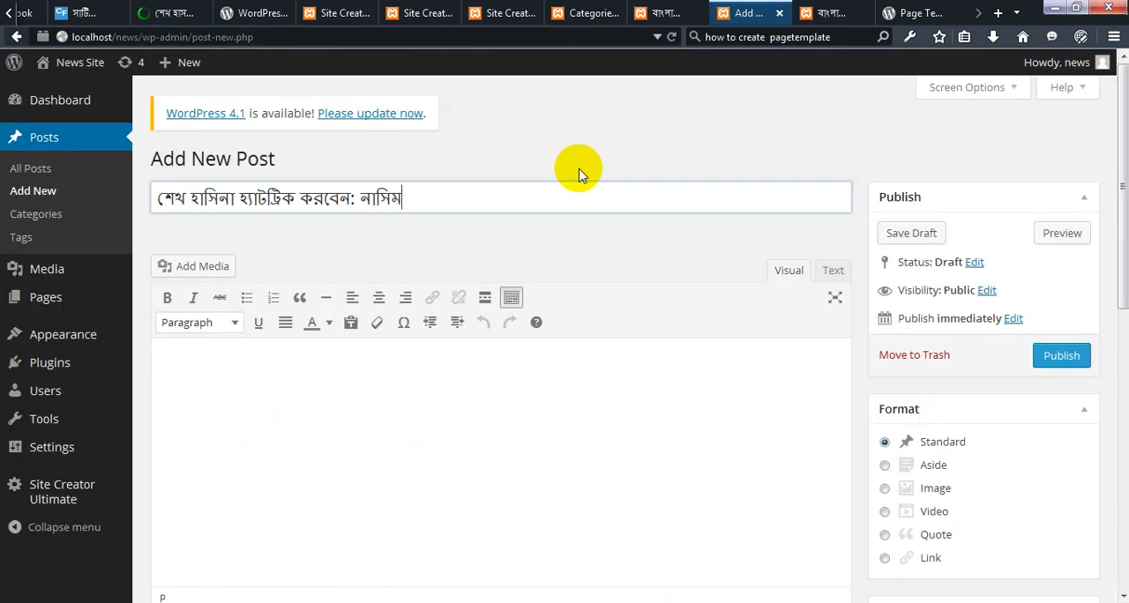
{"action": "left_click", "coordinate": [266, 370]}
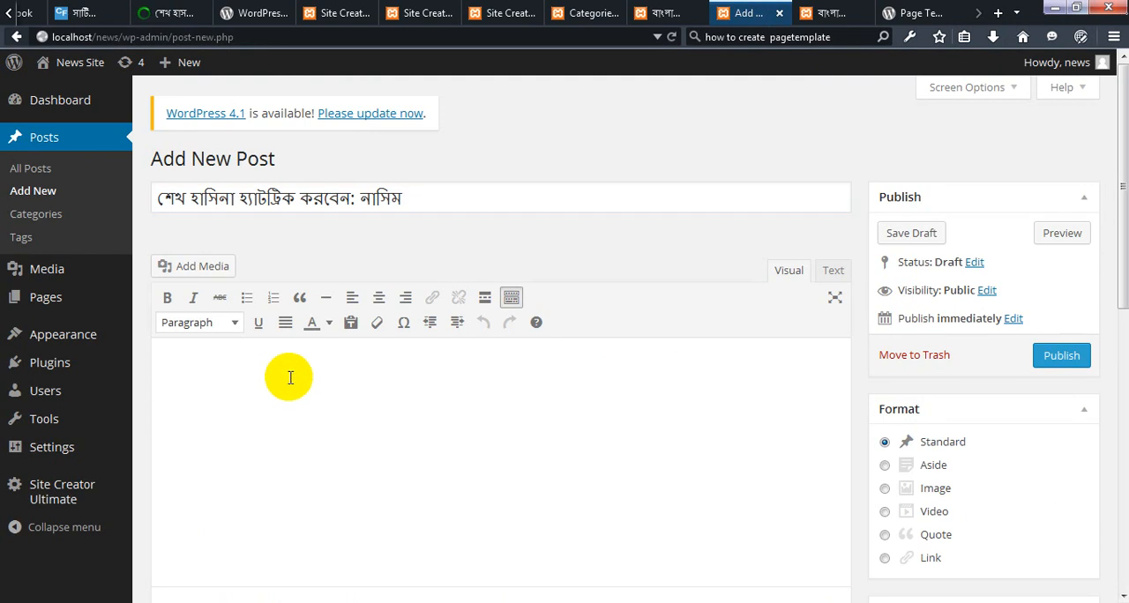
{"action": "key", "text": "ctrl+v"}
Save the Prothom Alo article's photo to the Desktop as the JPEG image "nasim"
{"action": "left_click", "coordinate": [188, 7]}
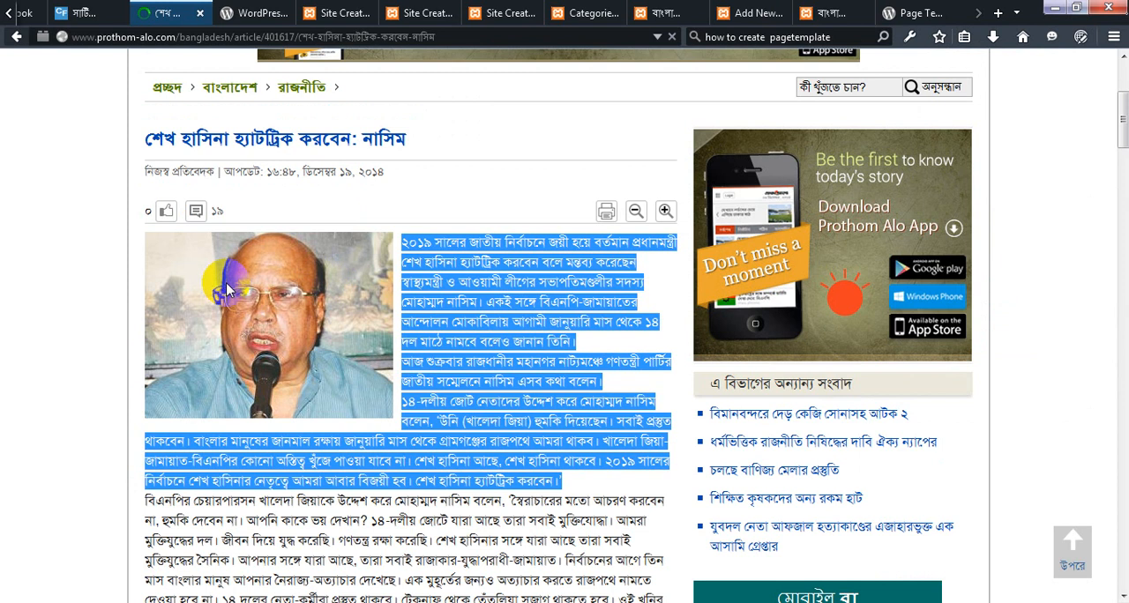
{"action": "right_click", "coordinate": [250, 290]}
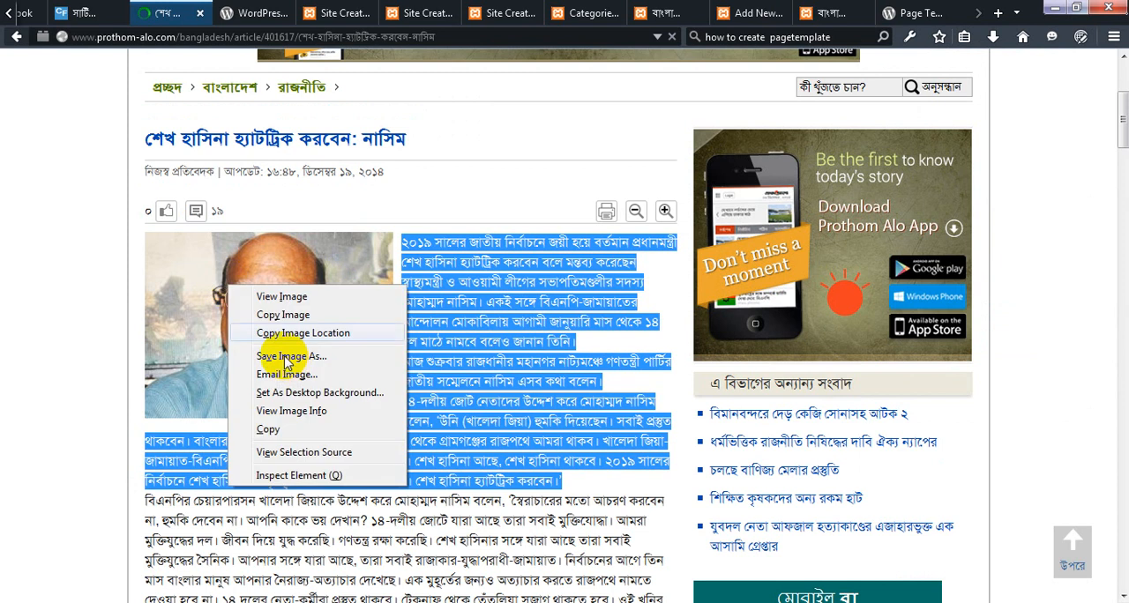
{"action": "left_click", "coordinate": [285, 356]}
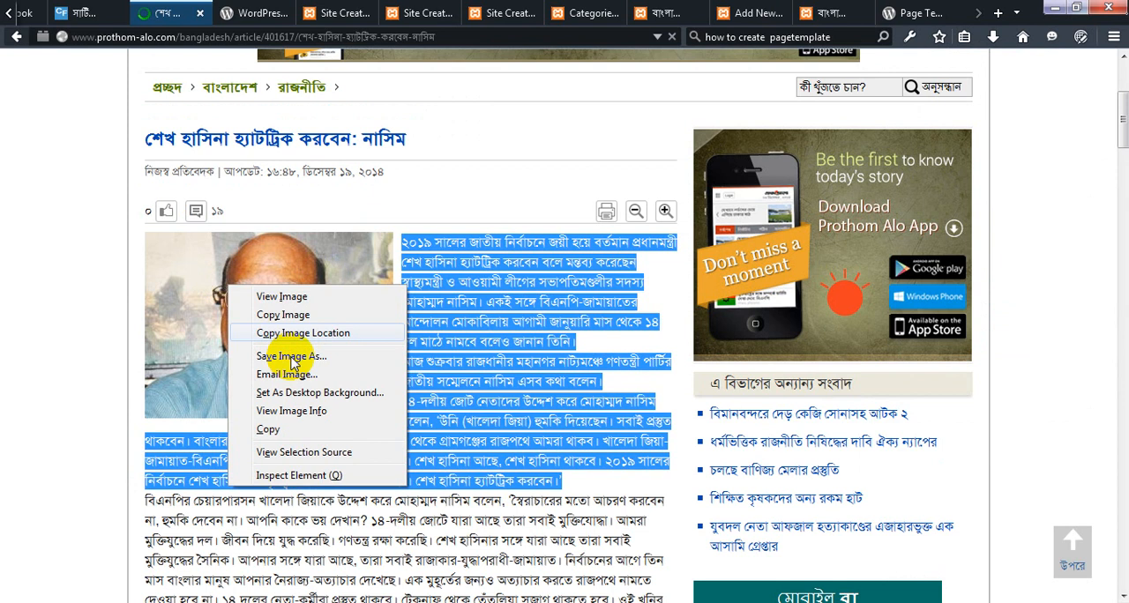
{"action": "left_click", "coordinate": [292, 358]}
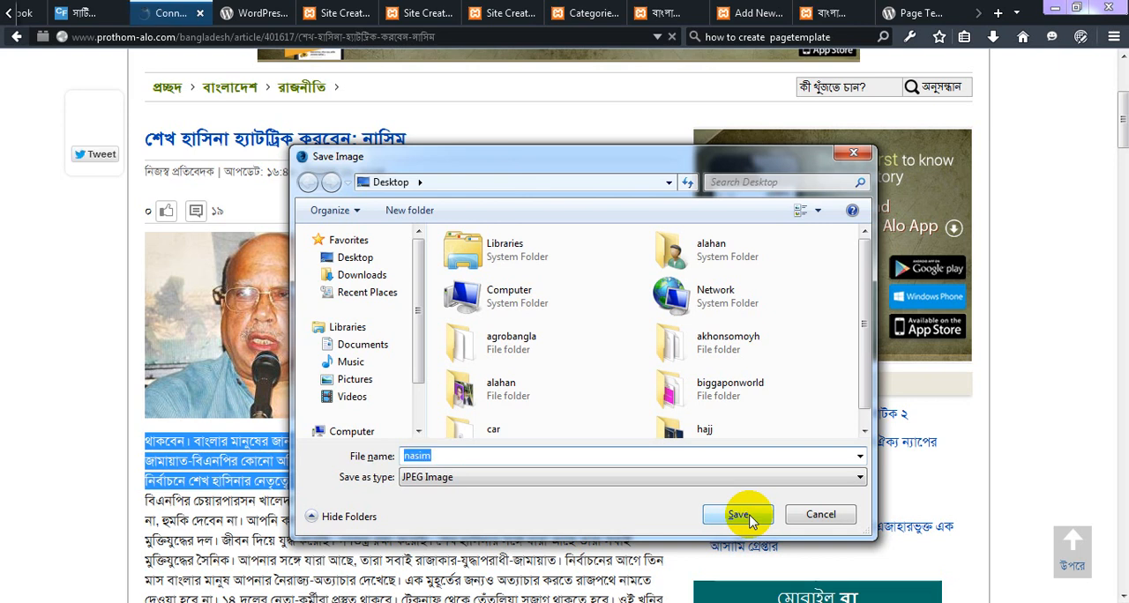
{"action": "left_click", "coordinate": [747, 518]}
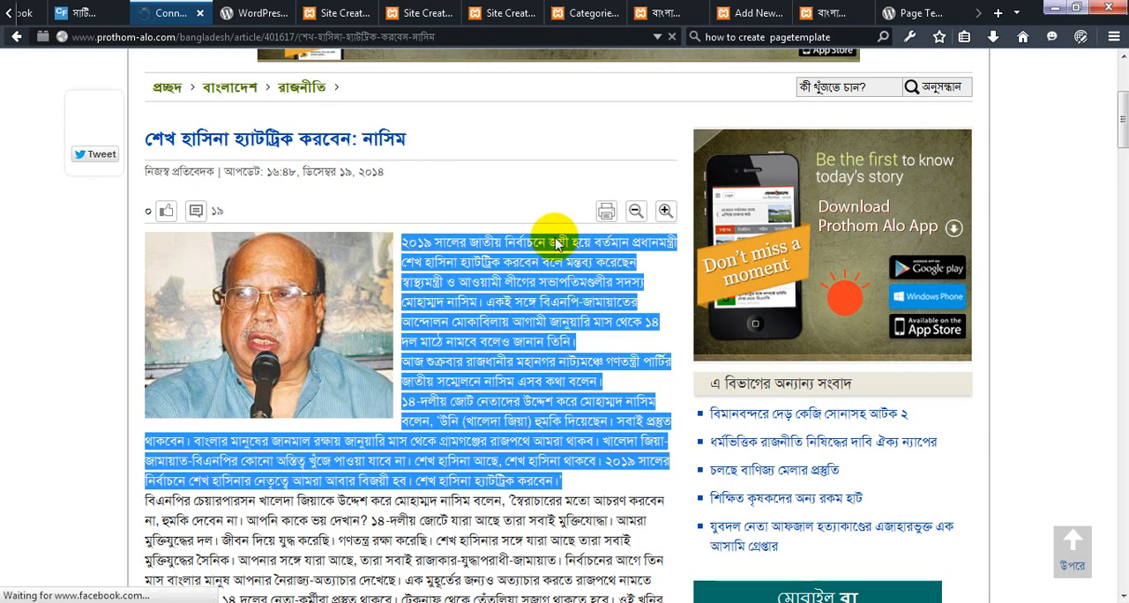
{"action": "scroll", "coordinate": [556, 245], "scroll_direction": "down", "scroll_amount": 4}
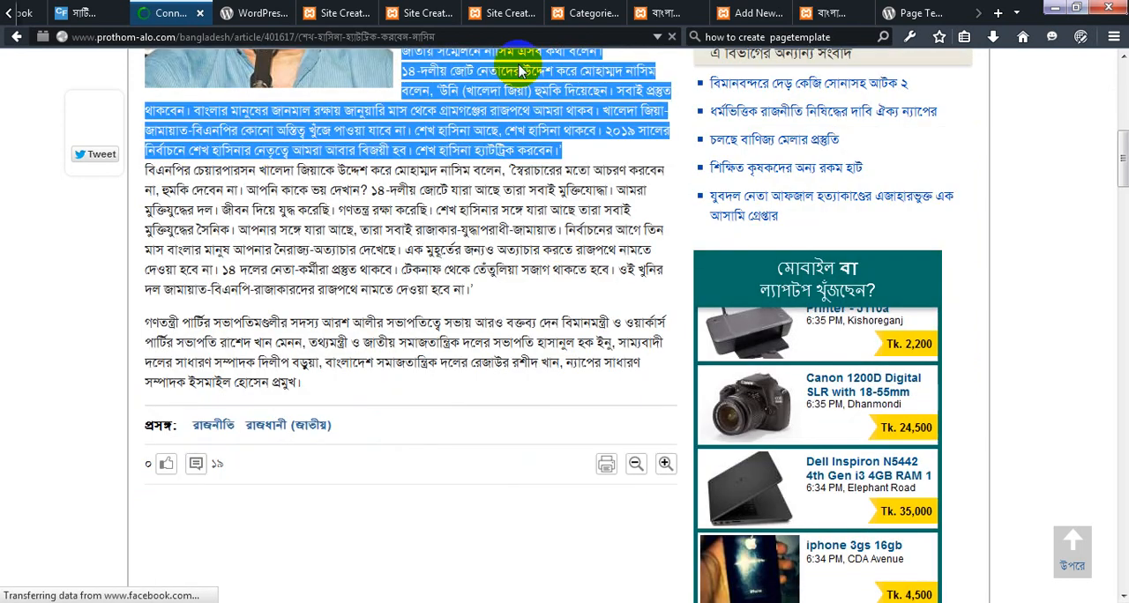
Back in the new post, upload the nasim image from the Desktop and set it as the post's featured image
{"action": "left_click", "coordinate": [760, 12]}
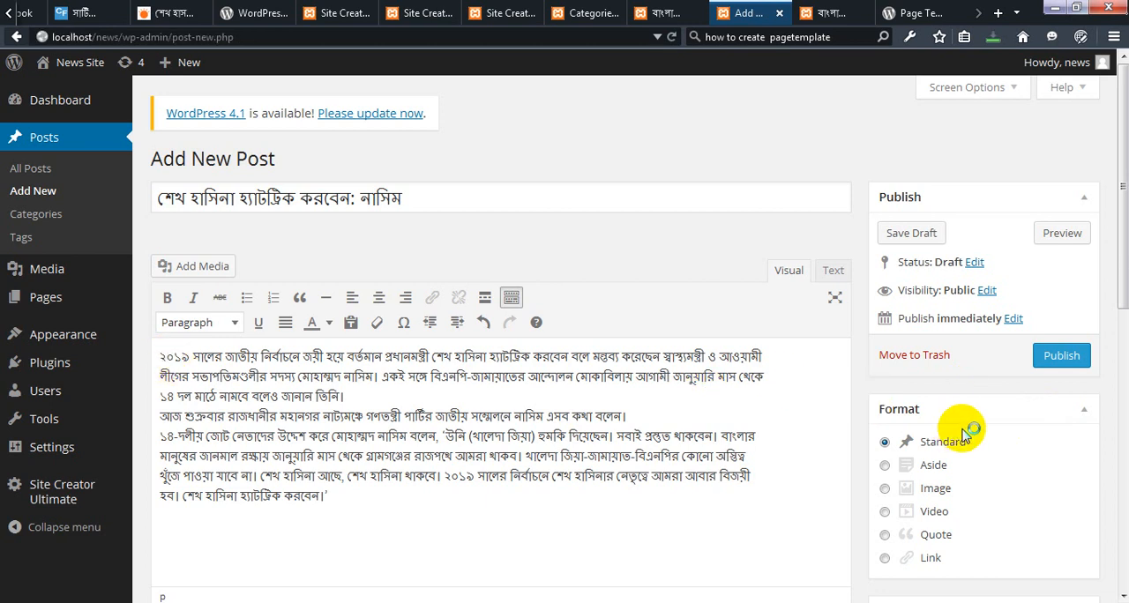
{"action": "scroll", "coordinate": [961, 432], "scroll_direction": "down", "scroll_amount": 5}
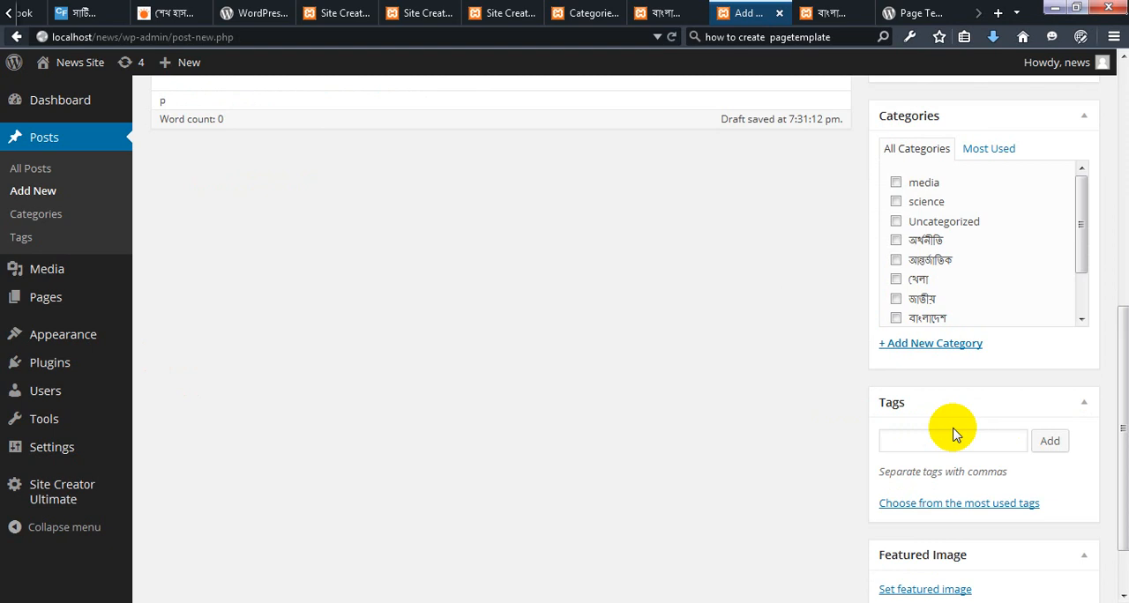
{"action": "scroll", "coordinate": [954, 432], "scroll_direction": "down", "scroll_amount": 1}
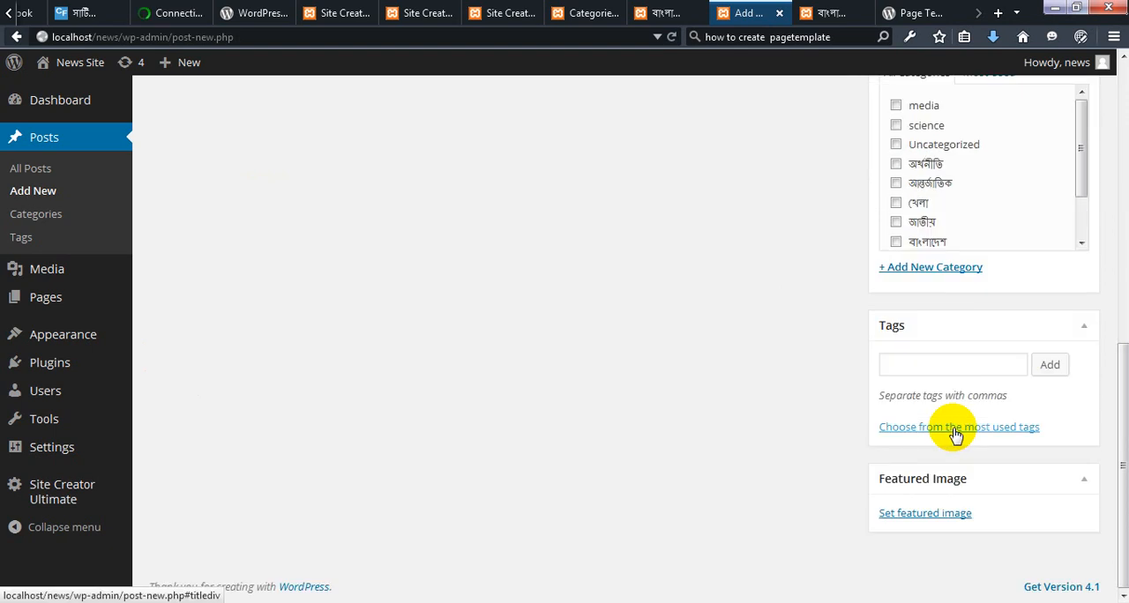
{"action": "left_click", "coordinate": [951, 520]}
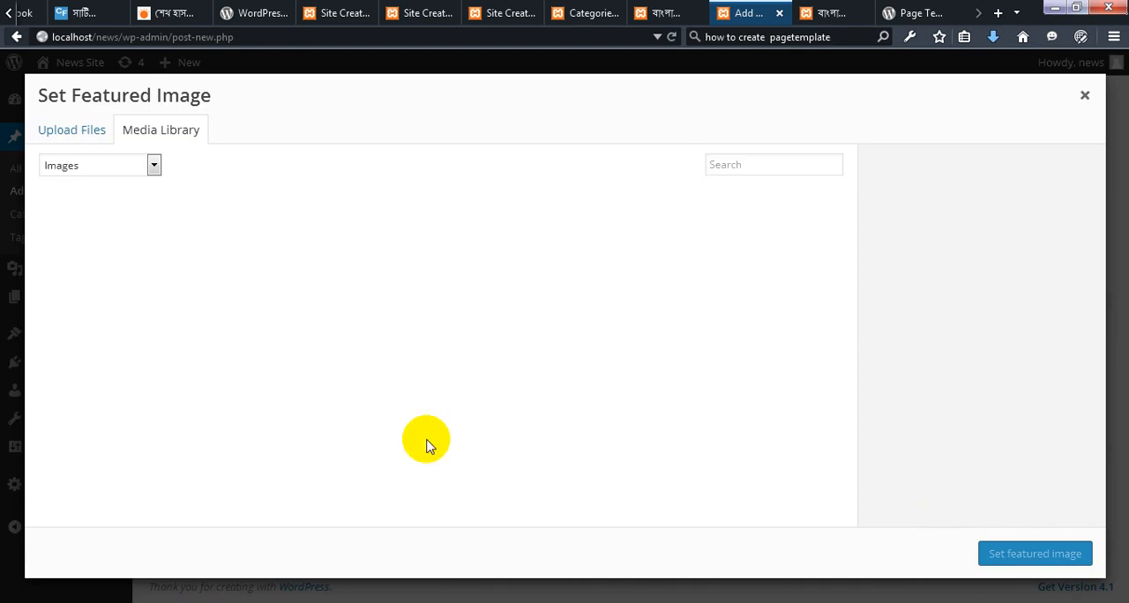
{"action": "left_click", "coordinate": [77, 133]}
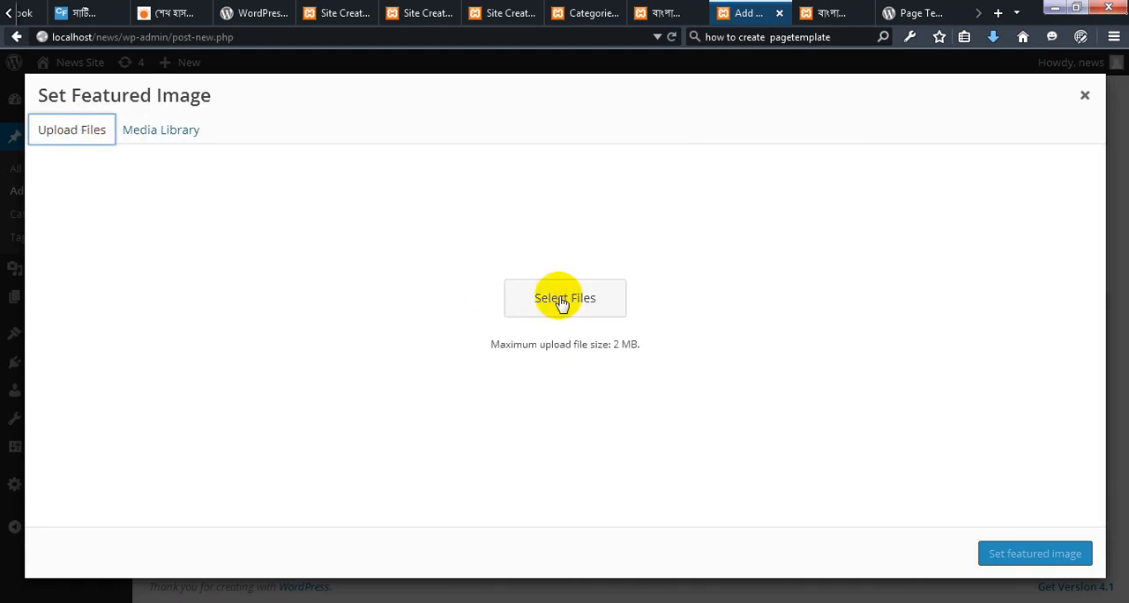
{"action": "left_click", "coordinate": [556, 305]}
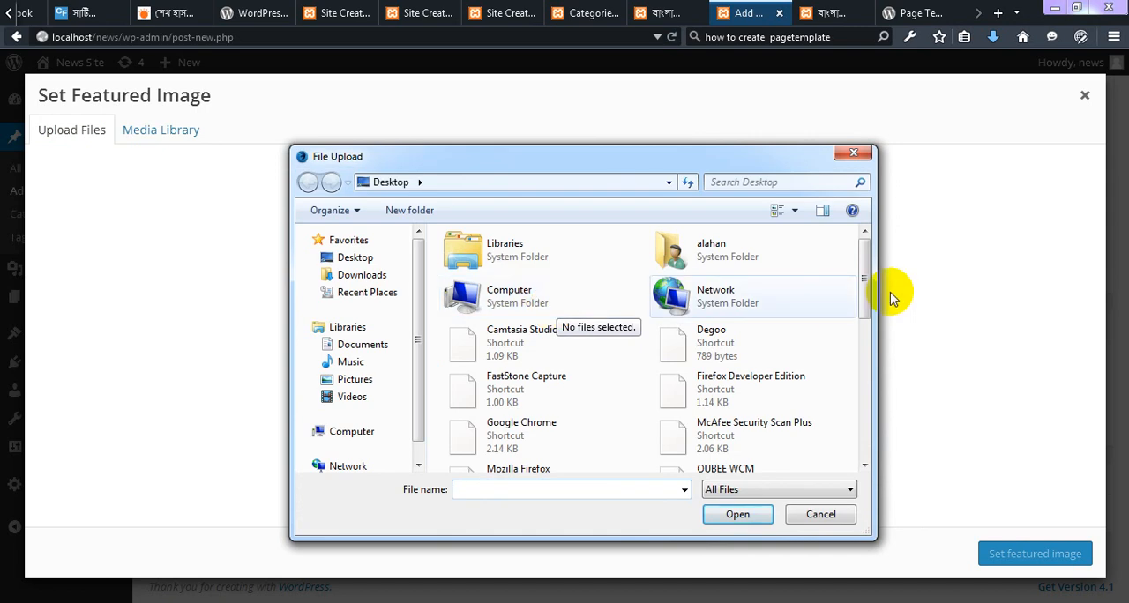
{"action": "left_click_drag", "start_coordinate": [865, 275], "coordinate": [856, 408]}
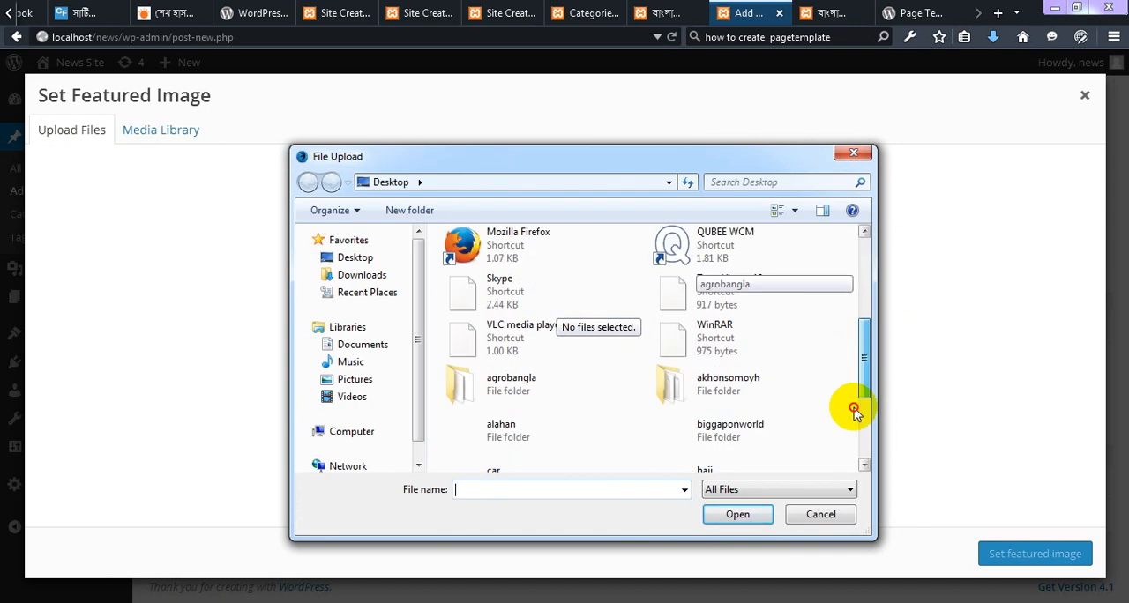
{"action": "left_click", "coordinate": [864, 453]}
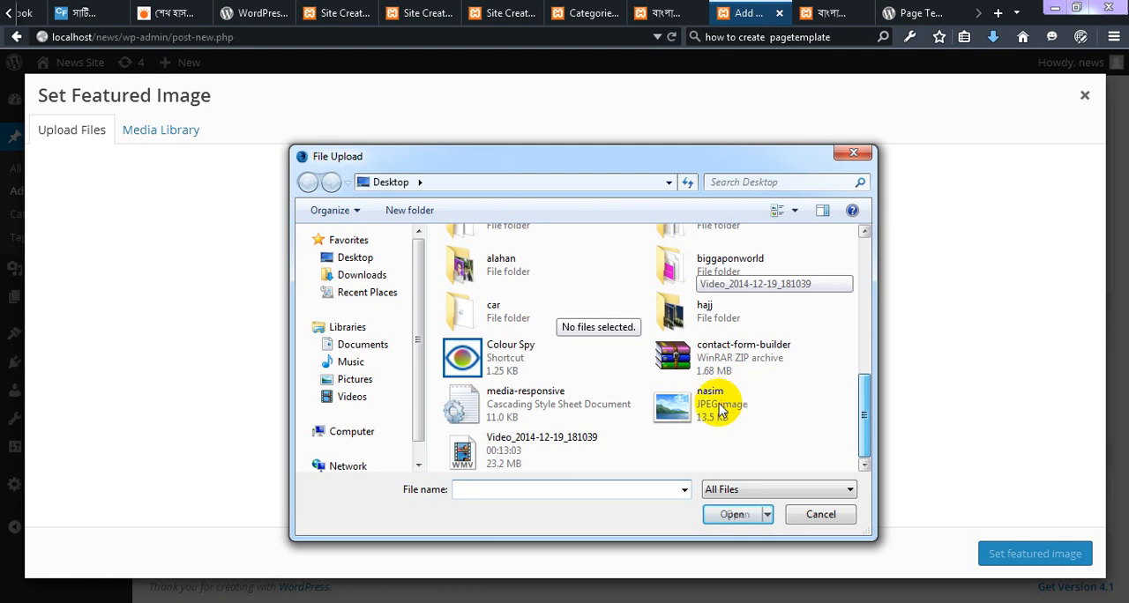
{"action": "double_click", "coordinate": [722, 409]}
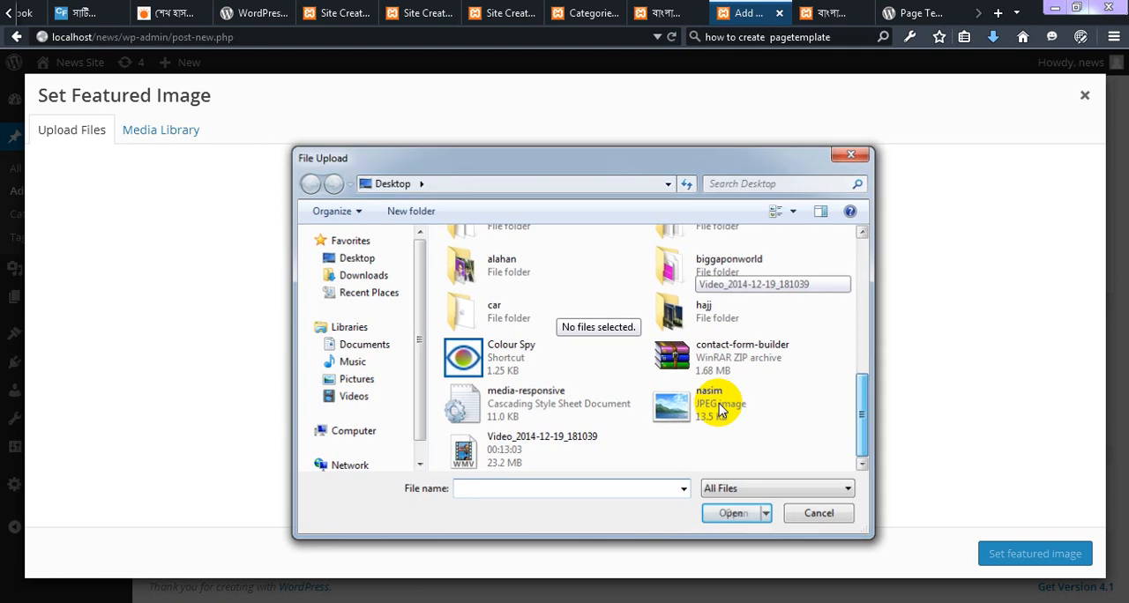
{"action": "double_click", "coordinate": [722, 409]}
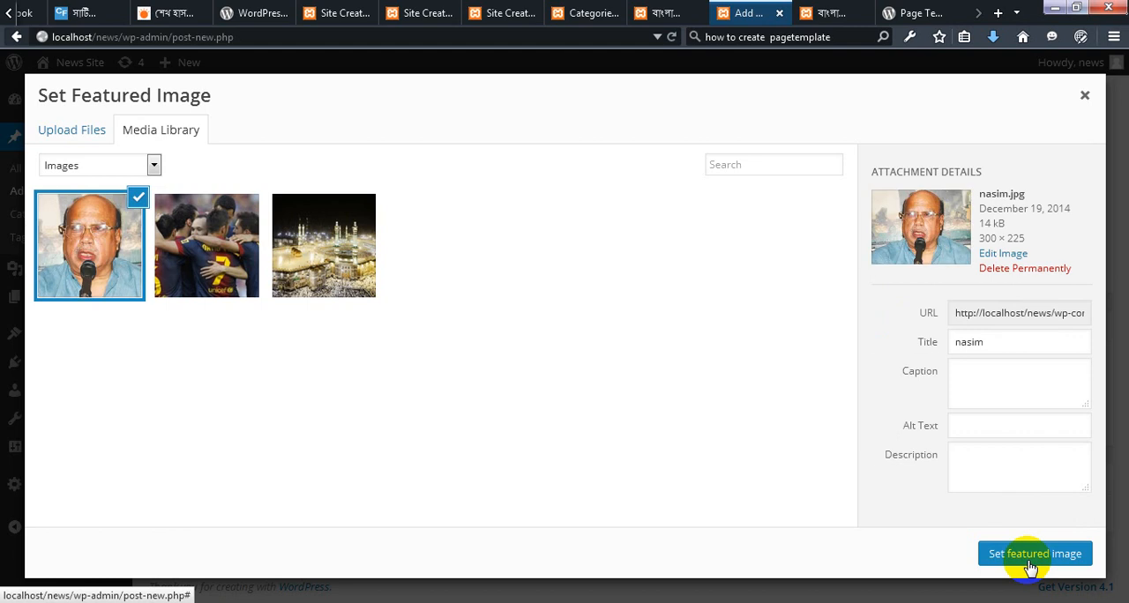
{"action": "left_click", "coordinate": [1037, 561]}
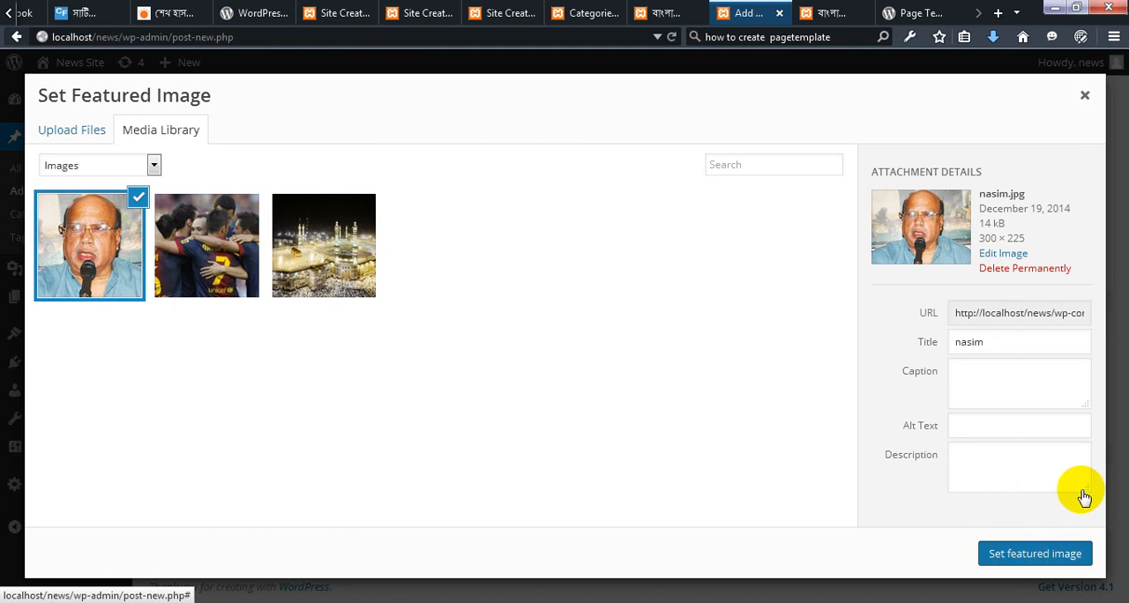
Assign the post to the বাংলাদেশ category and publish it
{"action": "scroll", "coordinate": [988, 375], "scroll_direction": "up", "scroll_amount": 5}
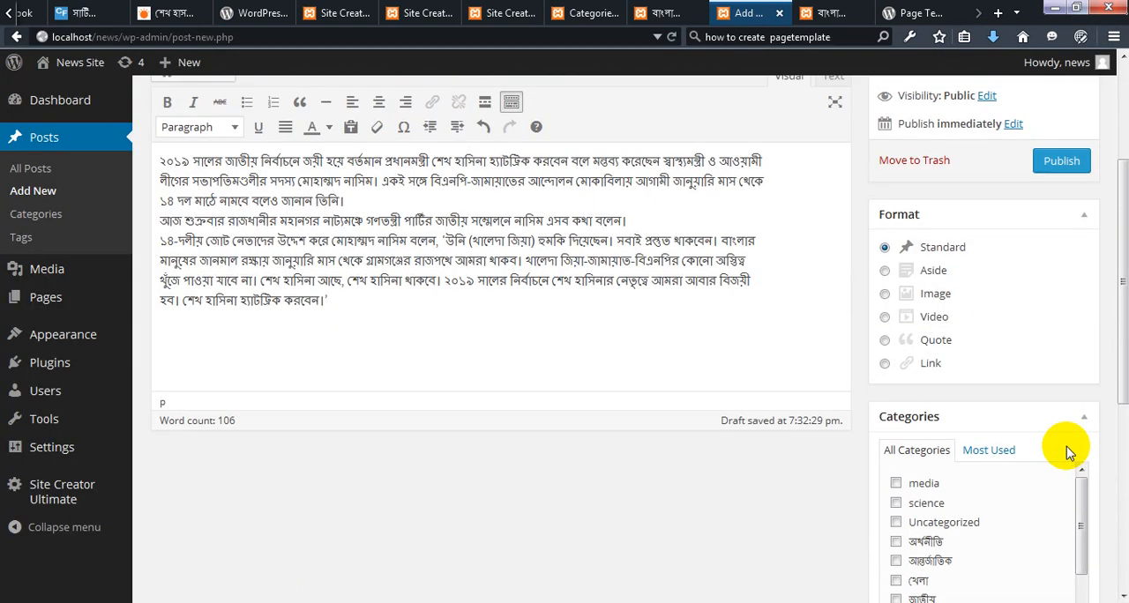
{"action": "scroll", "coordinate": [1054, 437], "scroll_direction": "down", "scroll_amount": 5}
{"action": "left_click", "coordinate": [896, 241]}
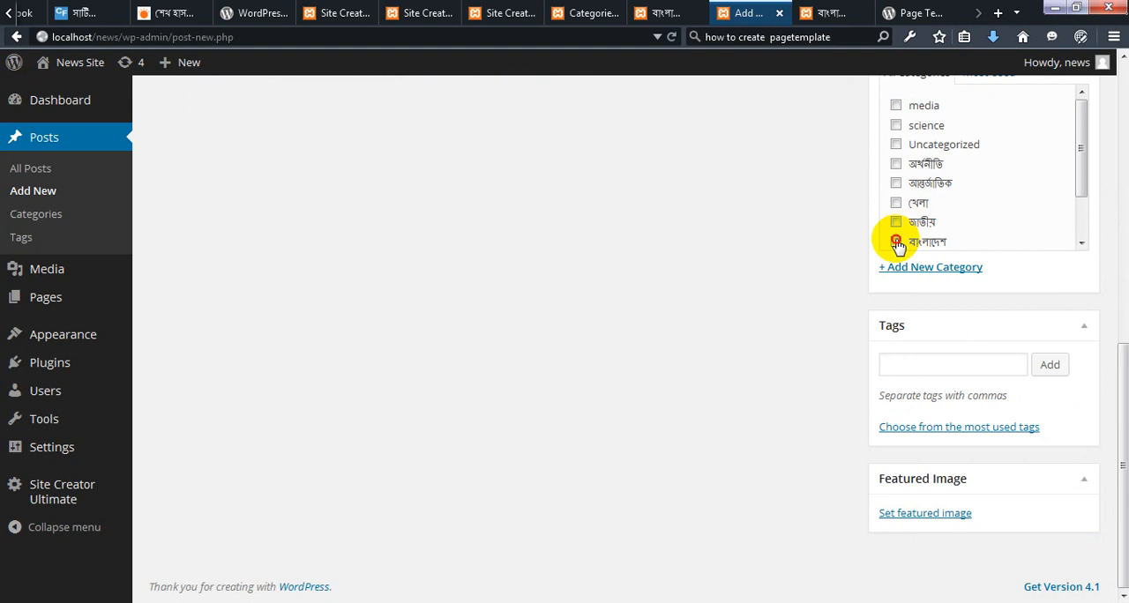
{"action": "scroll", "coordinate": [1111, 280], "scroll_direction": "up", "scroll_amount": 4}
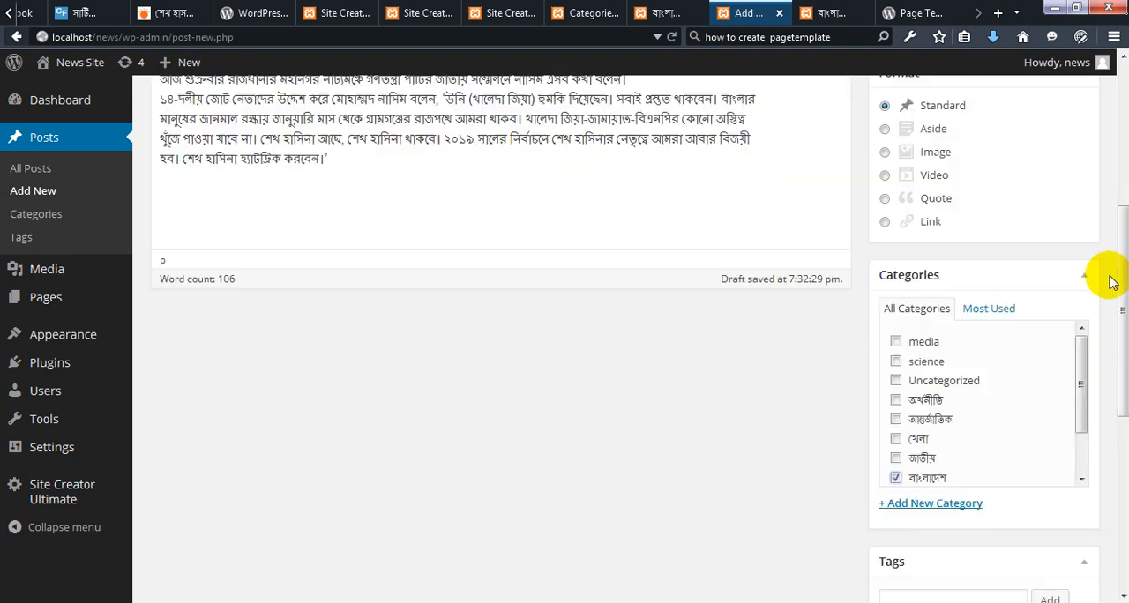
{"action": "scroll", "coordinate": [1100, 282], "scroll_direction": "up", "scroll_amount": 3}
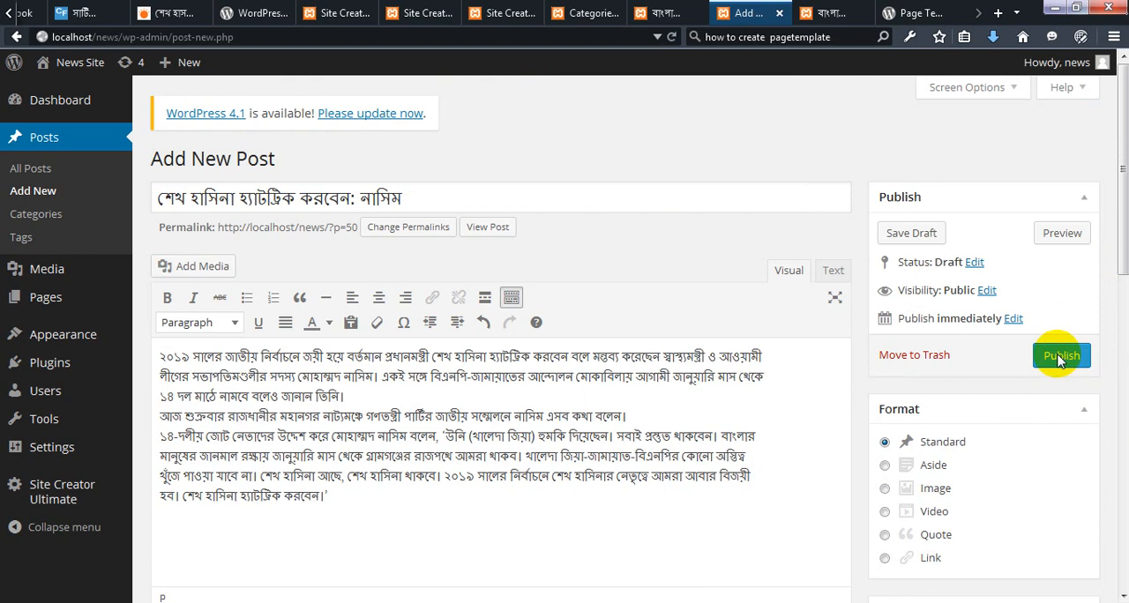
{"action": "left_click", "coordinate": [1060, 357]}
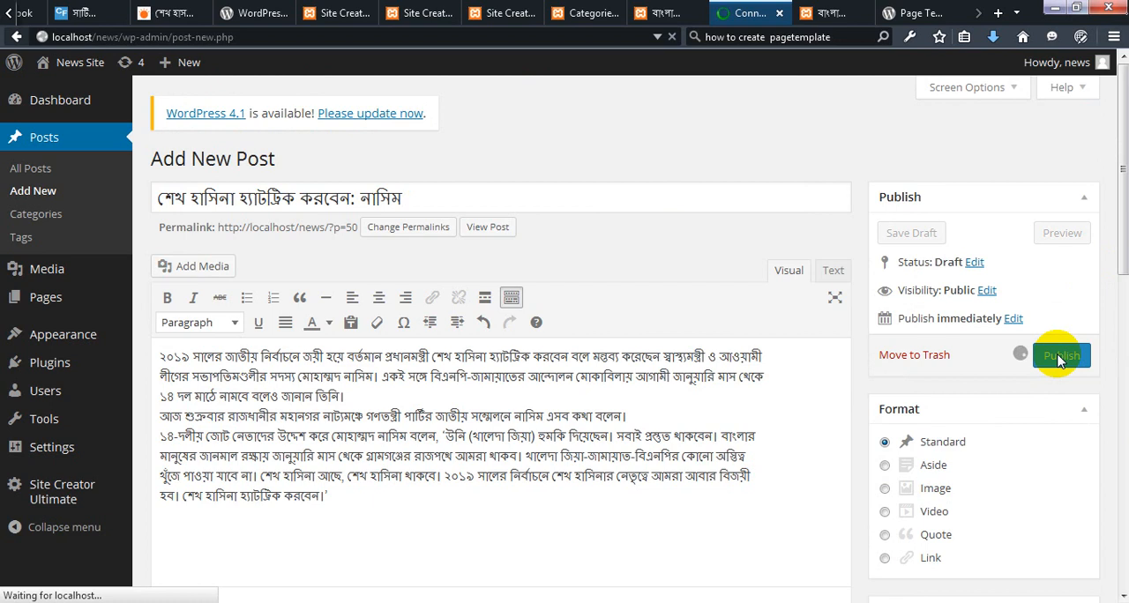
Switch to the live site and reload its বাংলাদেশ page from the site navigation to check the new post
{"action": "left_click", "coordinate": [832, 16]}
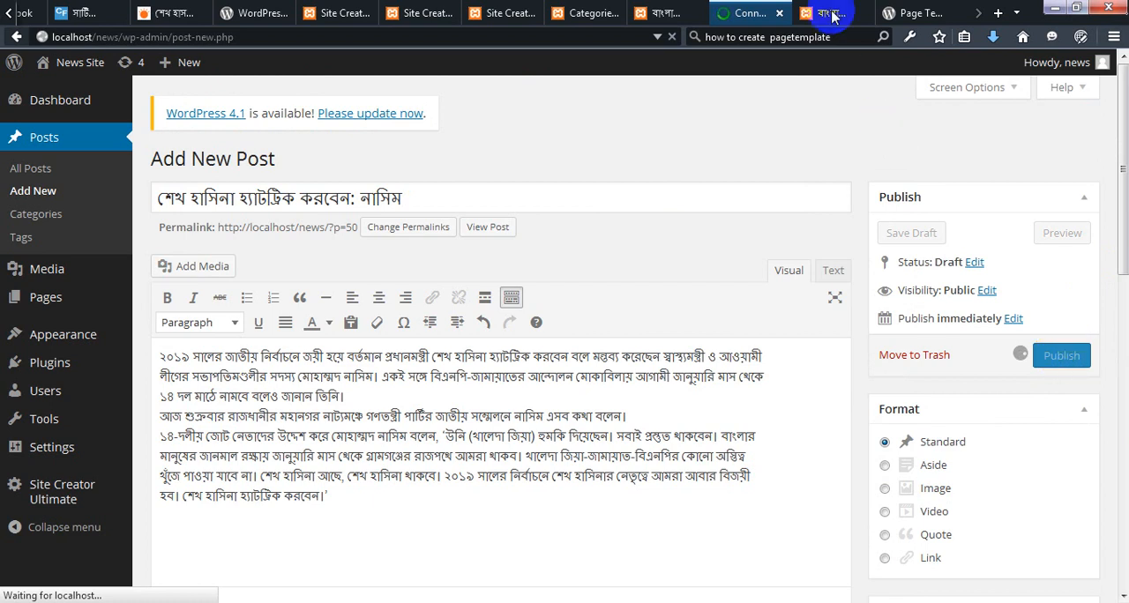
{"action": "left_click", "coordinate": [832, 15]}
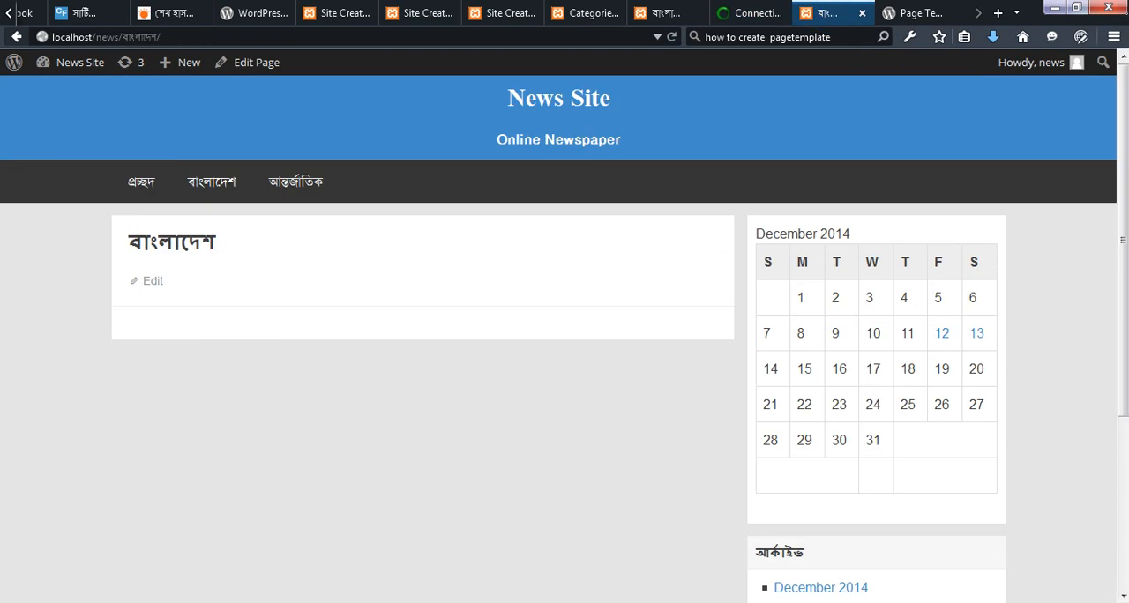
{"action": "left_click", "coordinate": [215, 185]}
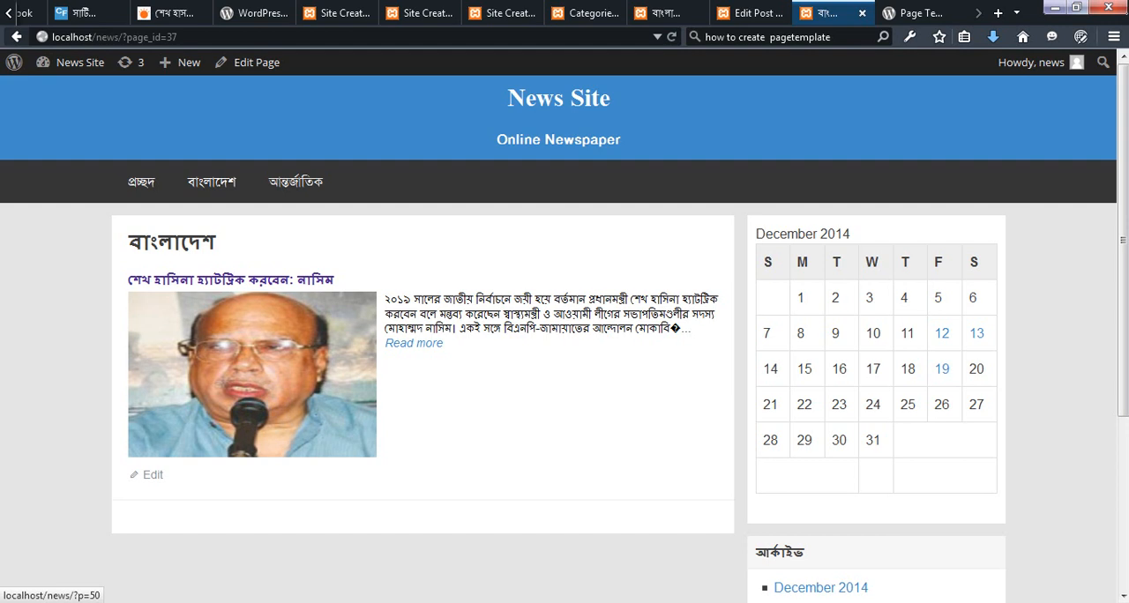
Search the web for "query post wp" in a new browser tab and open the WordPress Codex page on query_posts
{"action": "key", "text": "ctrl+t"}
{"action": "left_click", "coordinate": [798, 37]}
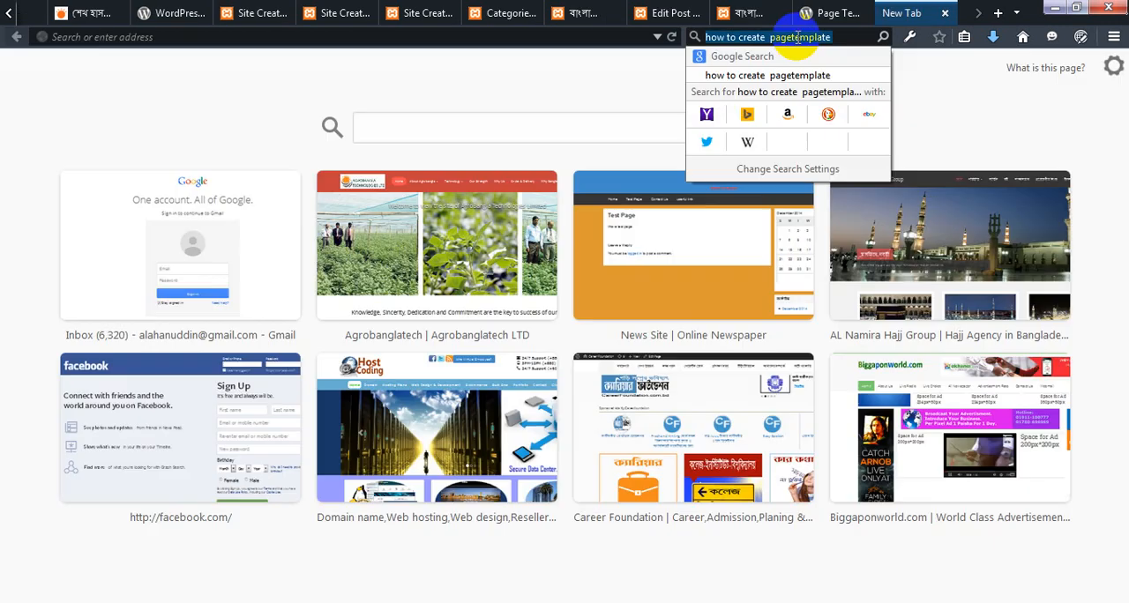
{"action": "type", "text": "quer"}
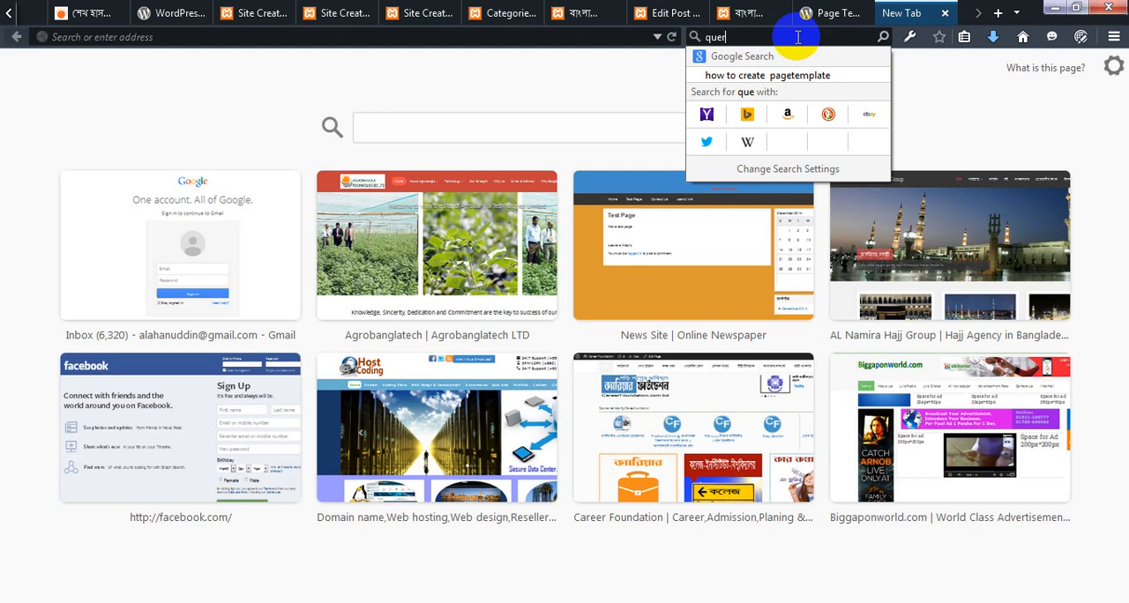
{"action": "type", "text": "y post wp"}
{"action": "key", "text": "Return"}
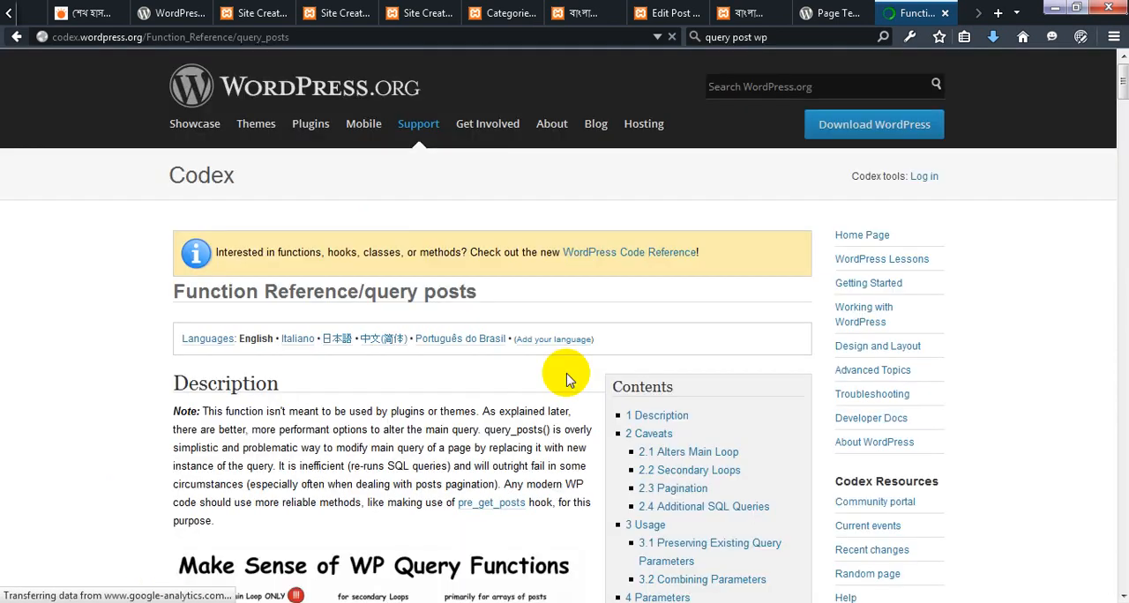
Examine the query_posts reference, covering the query functions diagram, the posts_per_page=5 example, the caveats and the Usage code
{"action": "scroll", "coordinate": [564, 374], "scroll_direction": "down", "scroll_amount": 10}
{"action": "scroll", "coordinate": [568, 380], "scroll_direction": "down", "scroll_amount": 3}
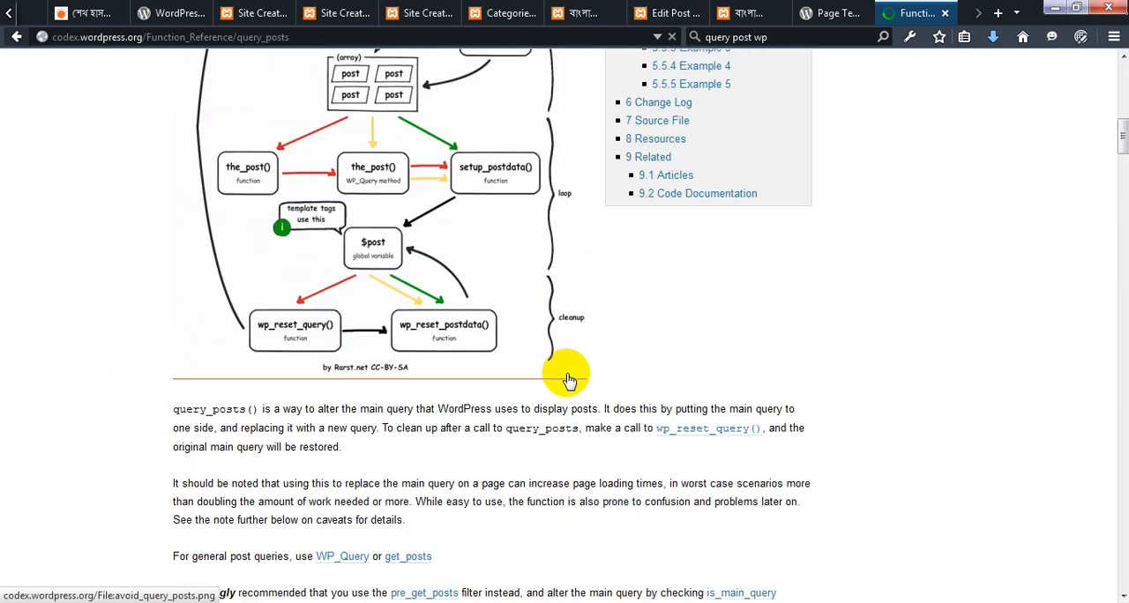
{"action": "scroll", "coordinate": [568, 380], "scroll_direction": "up", "scroll_amount": 10}
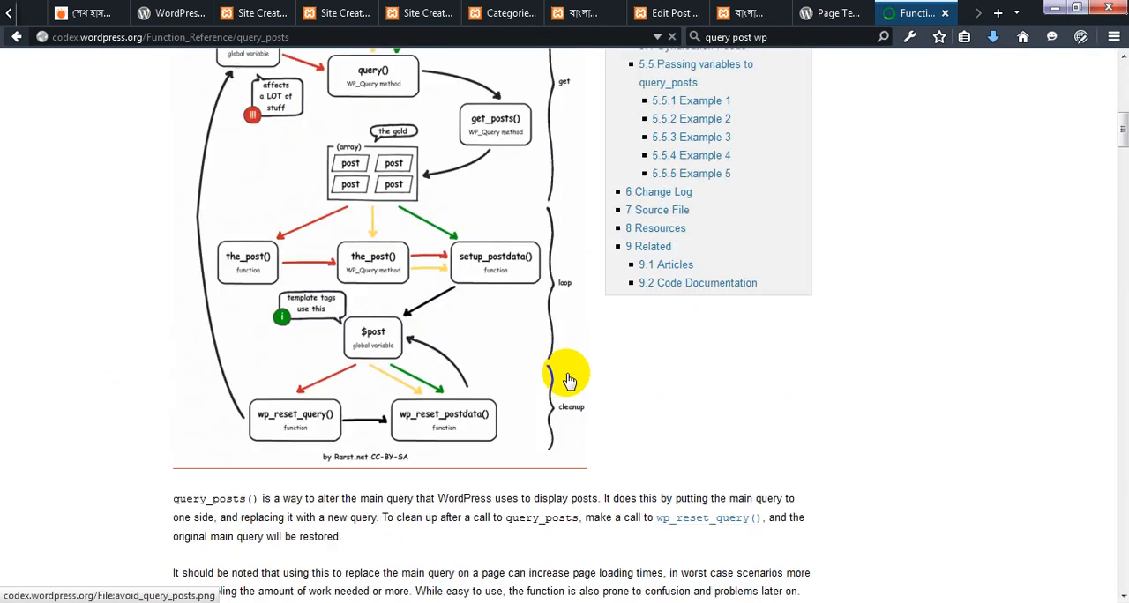
{"action": "scroll", "coordinate": [569, 379], "scroll_direction": "down", "scroll_amount": 5}
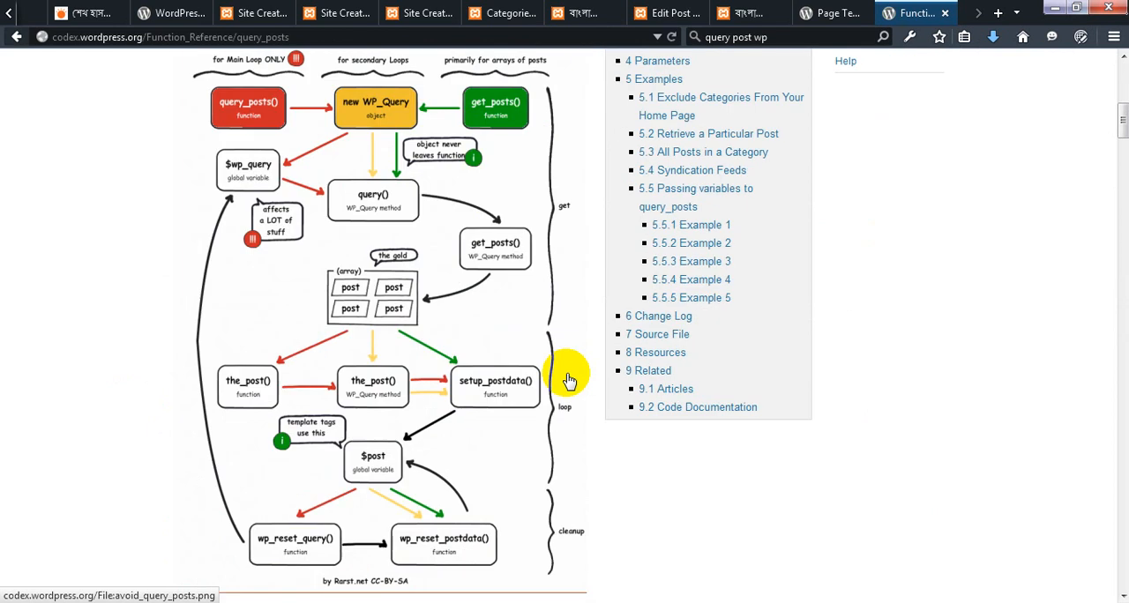
{"action": "scroll", "coordinate": [569, 382], "scroll_direction": "down", "scroll_amount": 6}
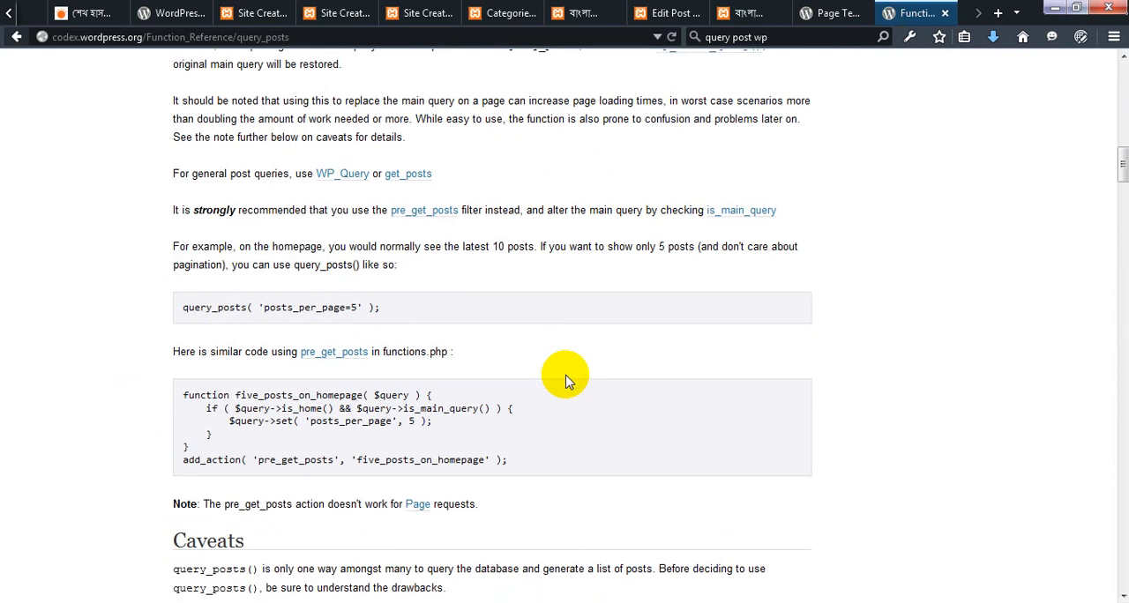
{"action": "scroll", "coordinate": [567, 382], "scroll_direction": "down", "scroll_amount": 4}
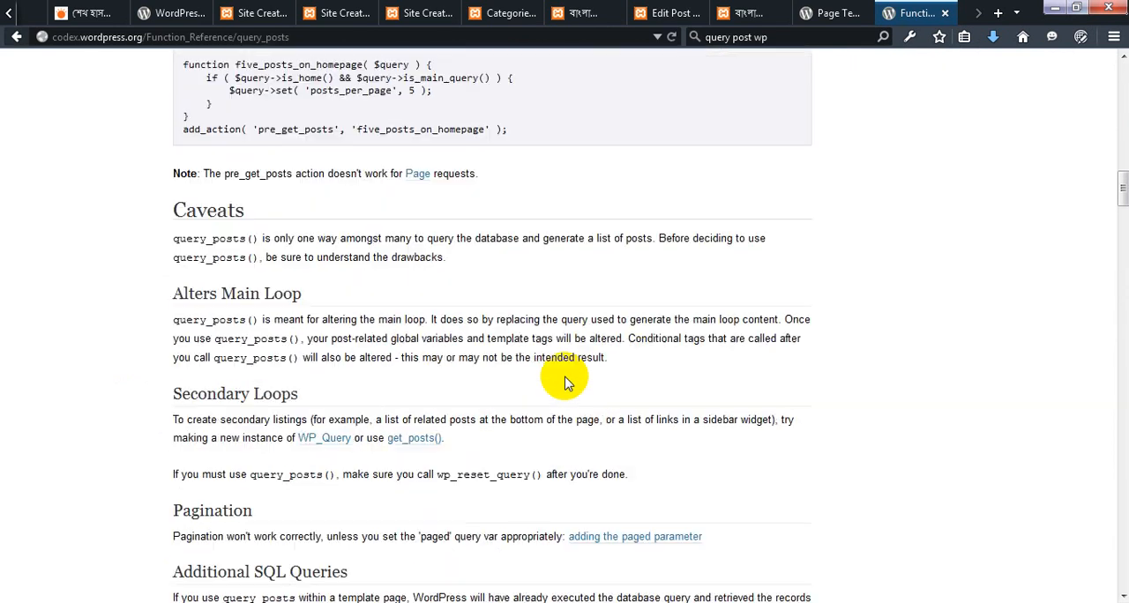
{"action": "scroll", "coordinate": [566, 380], "scroll_direction": "up", "scroll_amount": 4}
{"action": "left_click_drag", "start_coordinate": [395, 324], "coordinate": [188, 323]}
{"action": "scroll", "coordinate": [188, 323], "scroll_direction": "up", "scroll_amount": 1}
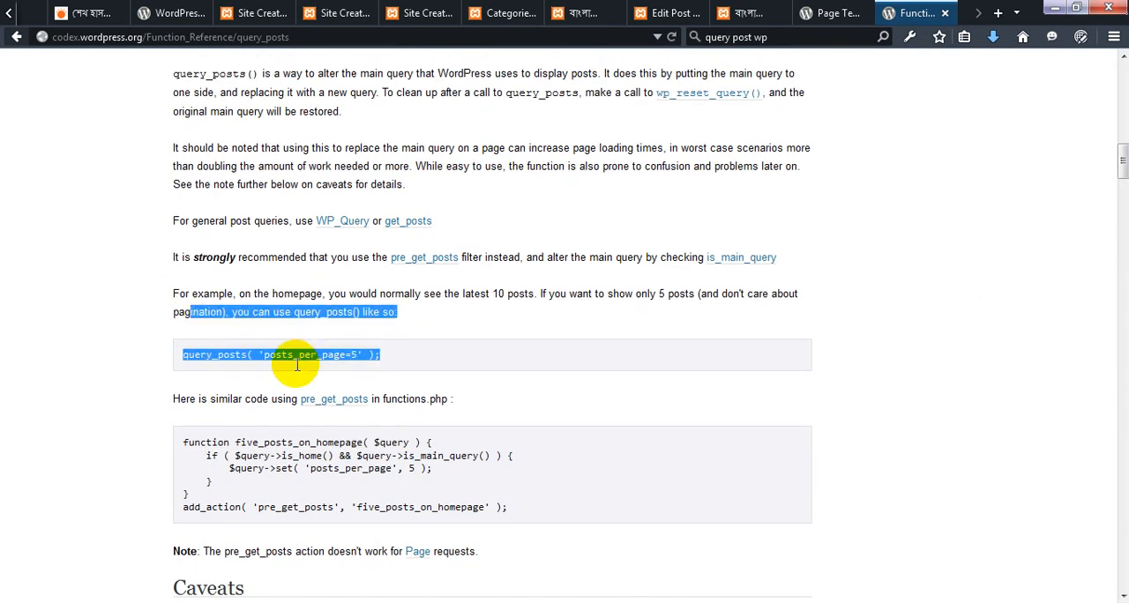
{"action": "left_click", "coordinate": [381, 362]}
{"action": "scroll", "coordinate": [379, 361], "scroll_direction": "down", "scroll_amount": 2}
{"action": "scroll", "coordinate": [379, 362], "scroll_direction": "down", "scroll_amount": 1}
{"action": "scroll", "coordinate": [430, 276], "scroll_direction": "down", "scroll_amount": 8}
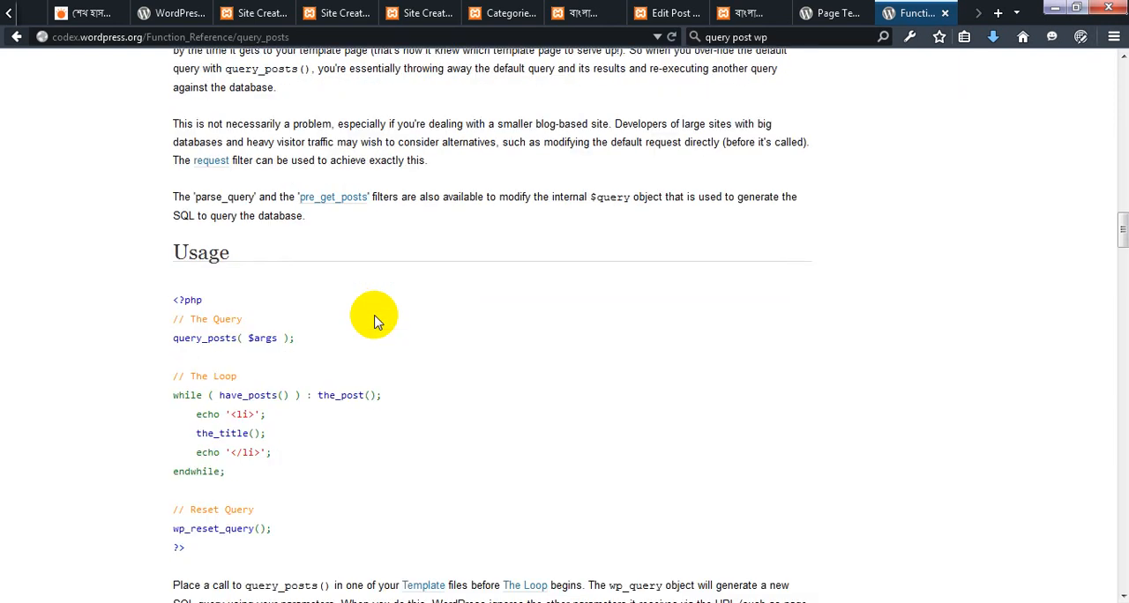
Read through the query_posts usage loop and the following examples on combining parameters, excluding categories, retrieving one post and listing all category posts
{"action": "scroll", "coordinate": [291, 269], "scroll_direction": "down", "scroll_amount": 1}
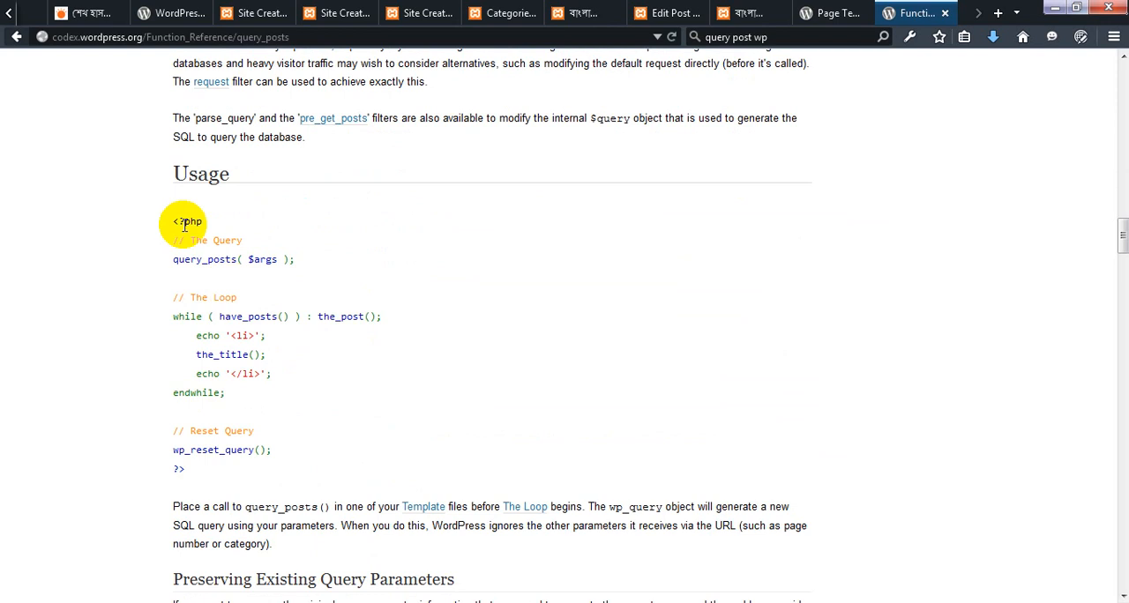
{"action": "left_click_drag", "start_coordinate": [216, 212], "coordinate": [216, 213]}
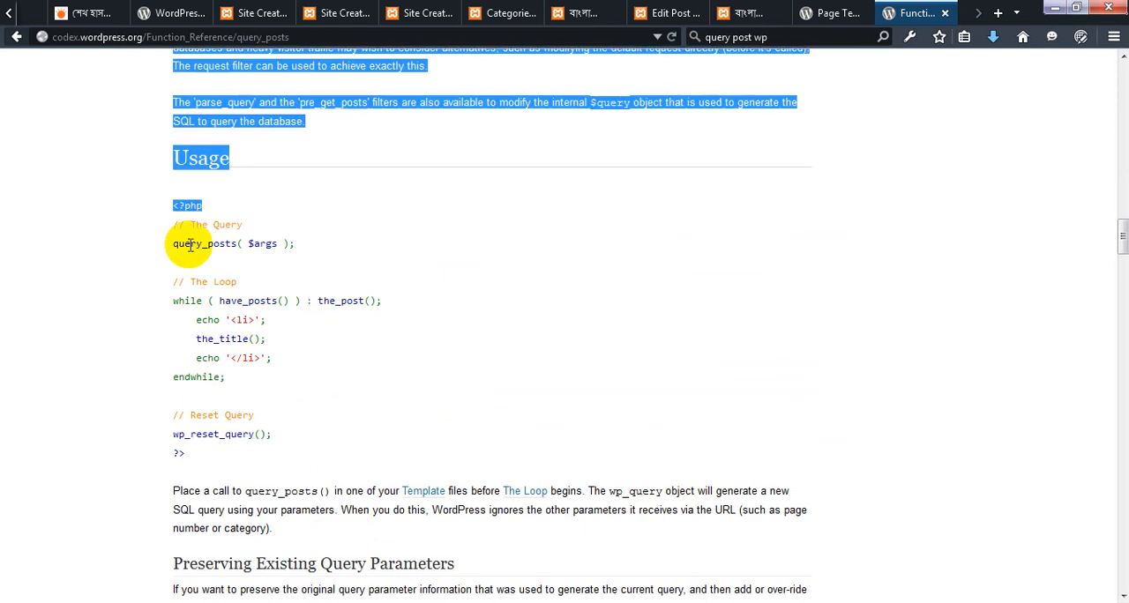
{"action": "left_click", "coordinate": [190, 245]}
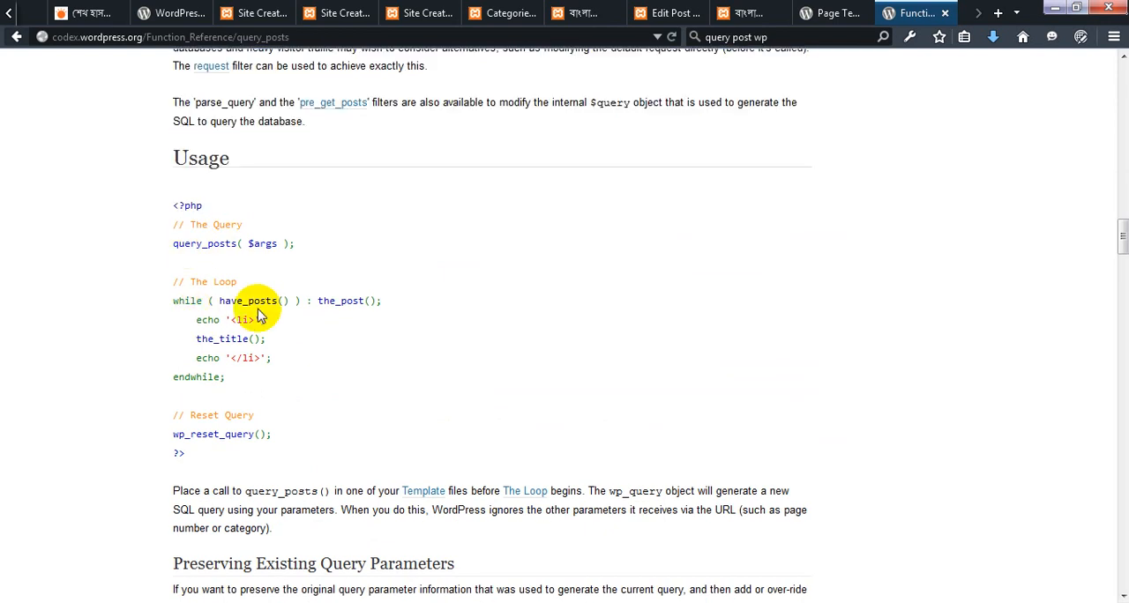
{"action": "scroll", "coordinate": [264, 365], "scroll_direction": "down", "scroll_amount": 2}
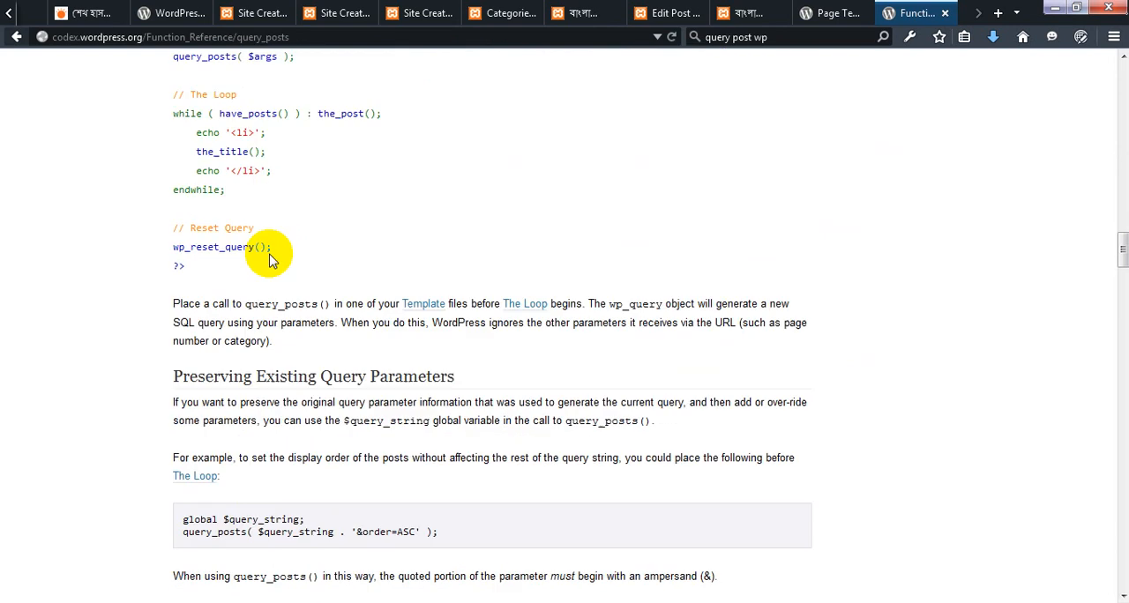
{"action": "scroll", "coordinate": [270, 256], "scroll_direction": "down", "scroll_amount": 4}
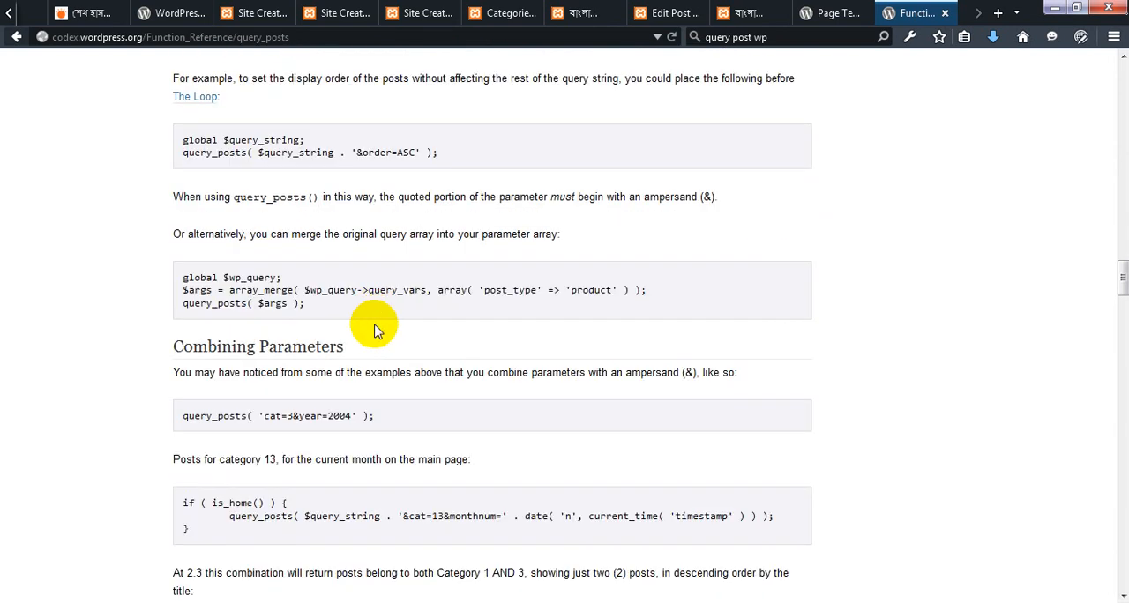
{"action": "scroll", "coordinate": [376, 322], "scroll_direction": "down", "scroll_amount": 12}
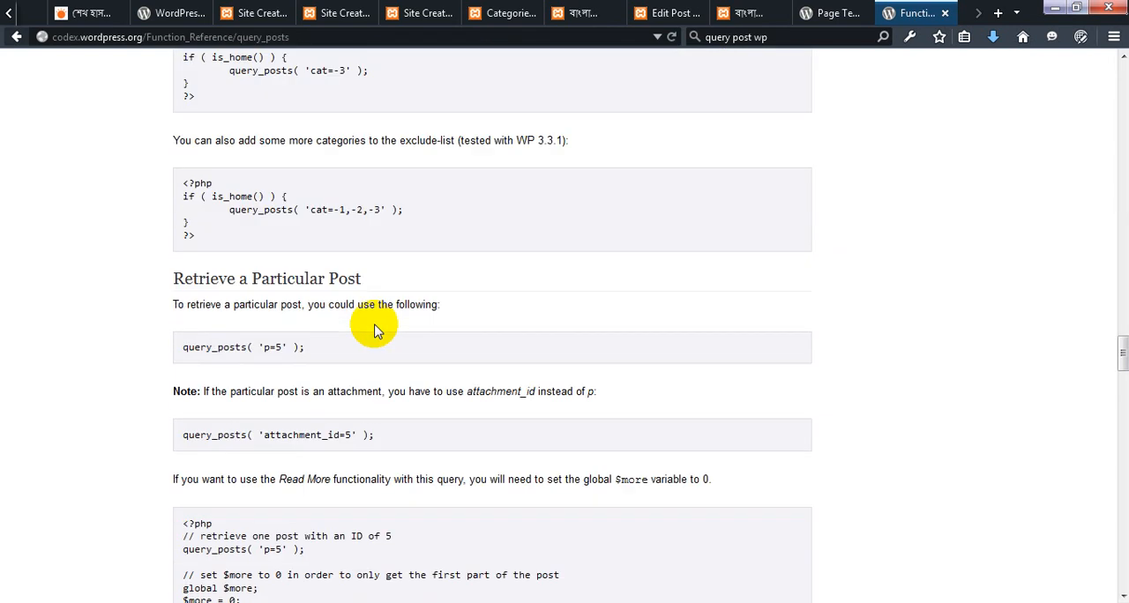
{"action": "scroll", "coordinate": [374, 329], "scroll_direction": "down", "scroll_amount": 7}
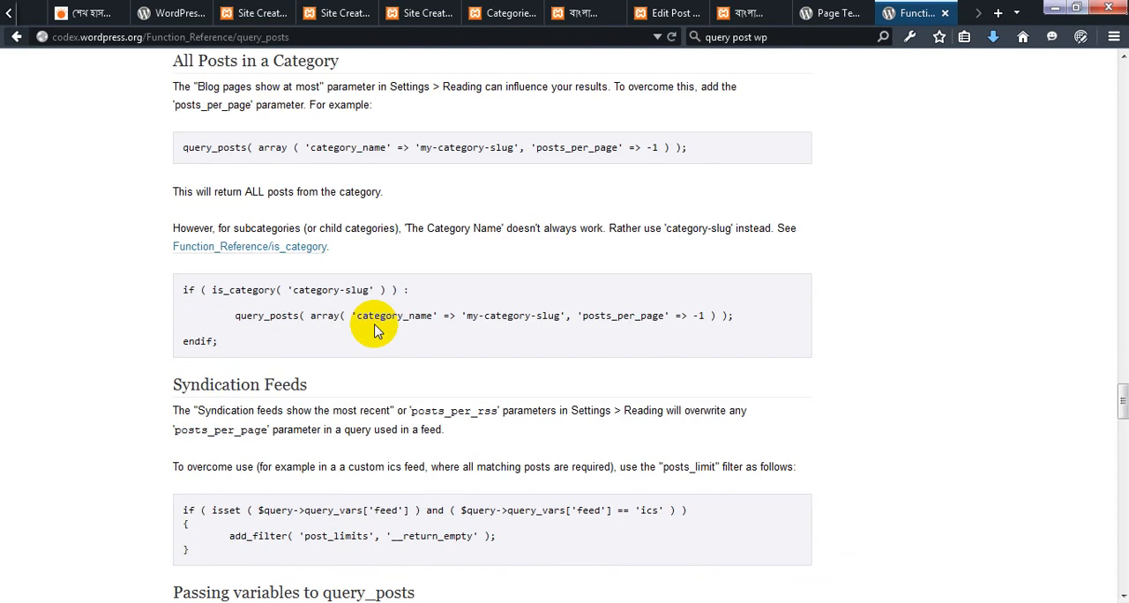